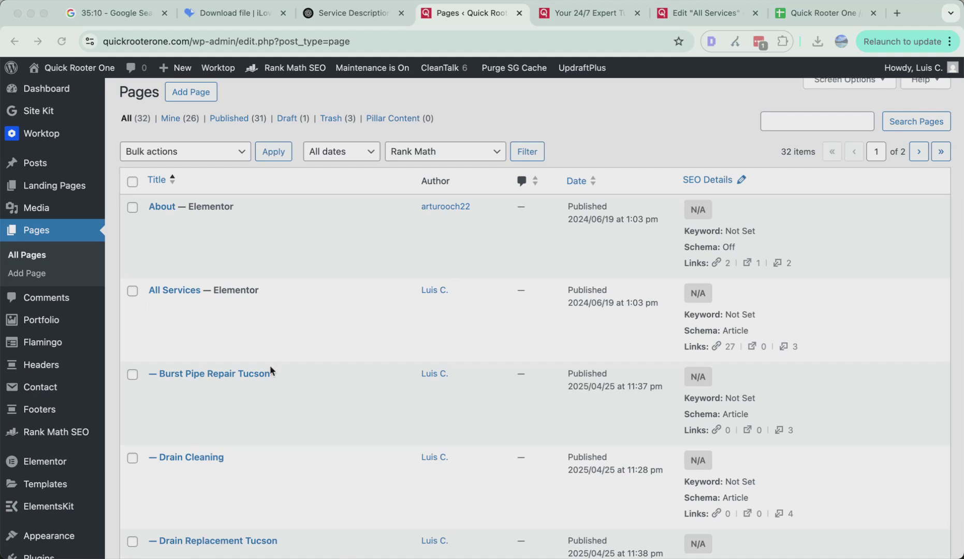
Step: Examine the WordPress pages list, focusing on the service pages nested under All Services
scroll(255, 254, "up", 1)
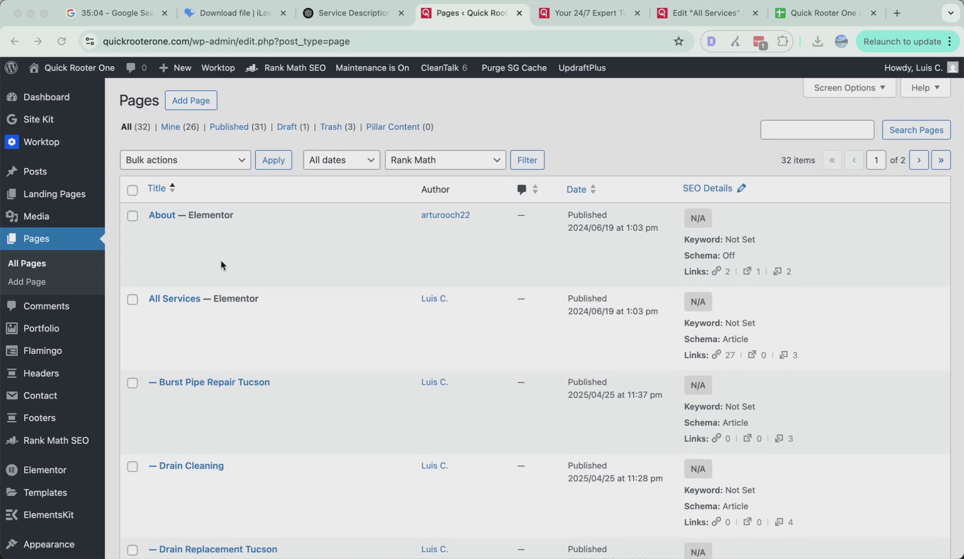
scroll(207, 313, "down", 3)
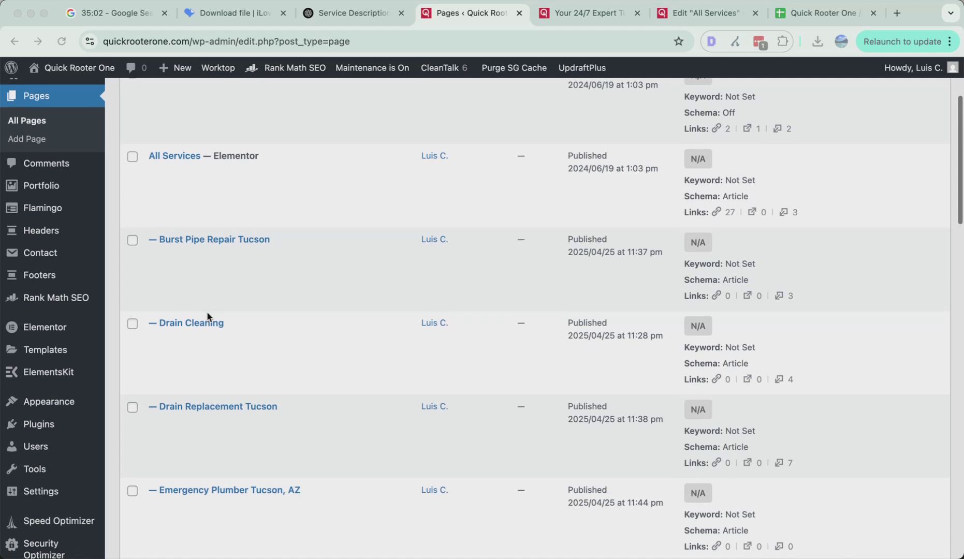
scroll(207, 312, "up", 2)
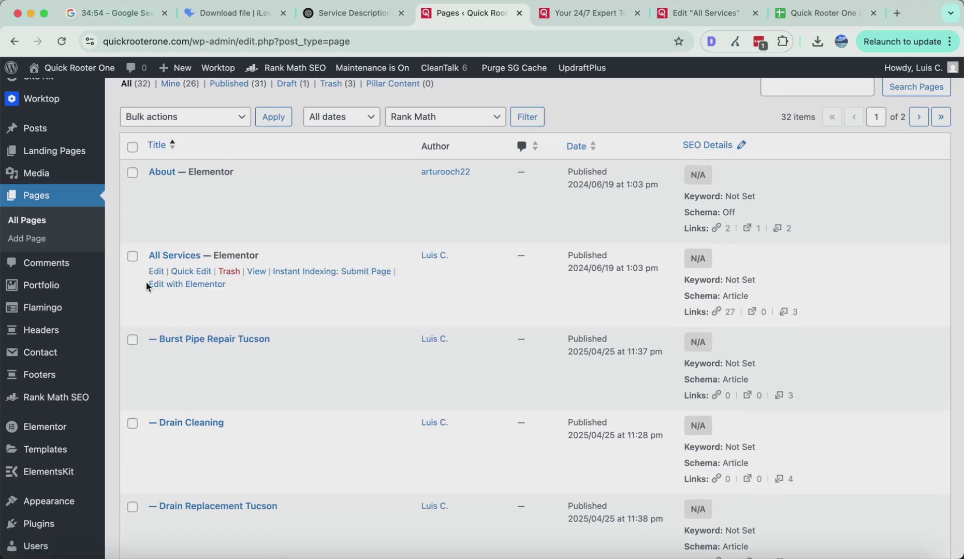
scroll(145, 281, "up", 1)
scroll(147, 394, "down", 3)
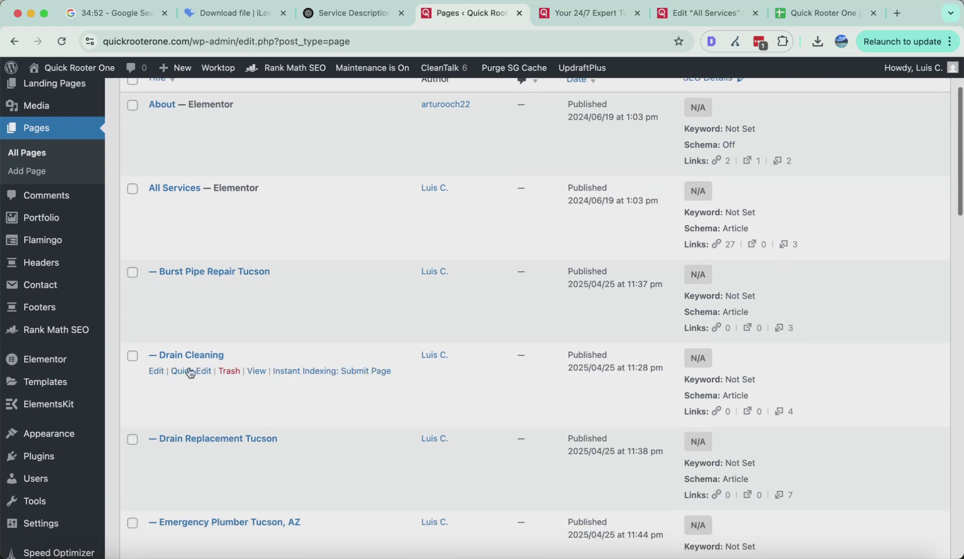
scroll(184, 268, "up", 4)
scroll(184, 267, "down", 5)
scroll(184, 267, "up", 3)
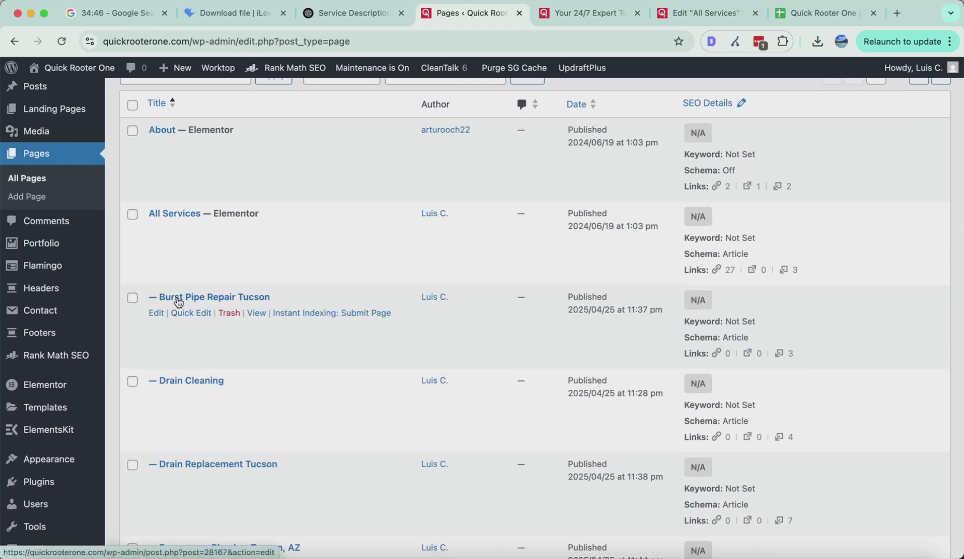
Step: Review the homepage preview, examining the service cards under Comprehensive Tucson Plumbing Services
left_click(560, 18)
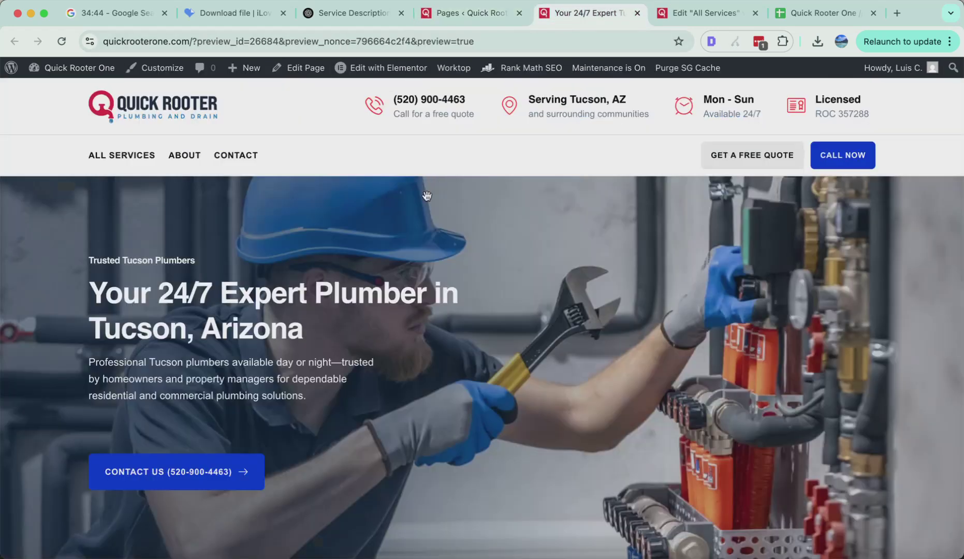
scroll(428, 201, "down", 8)
scroll(428, 201, "down", 15)
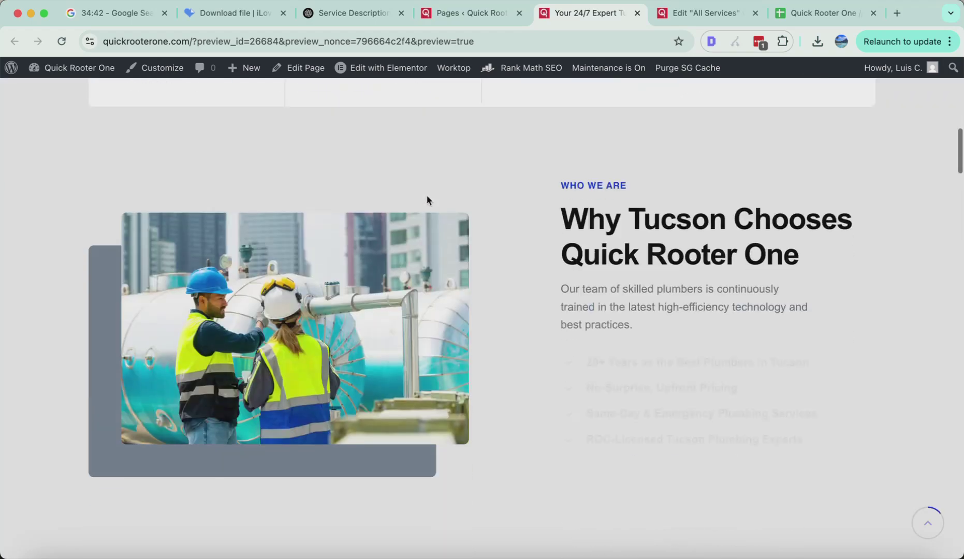
scroll(428, 201, "down", 15)
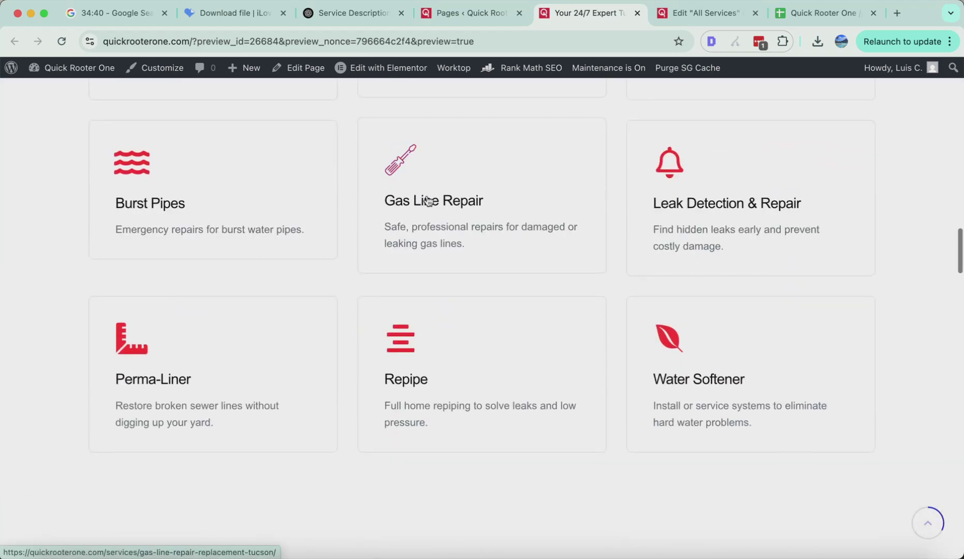
scroll(428, 188, "down", 15)
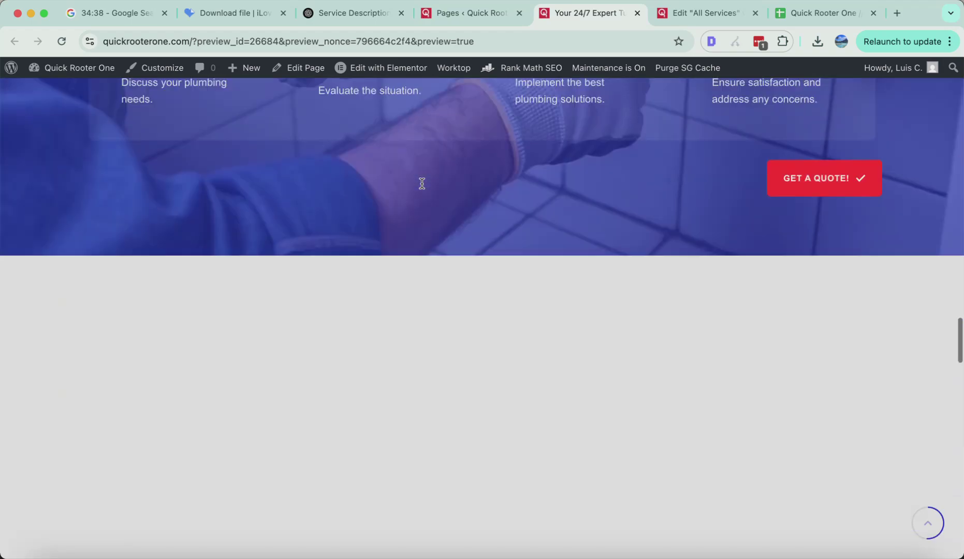
scroll(422, 185, "up", 20)
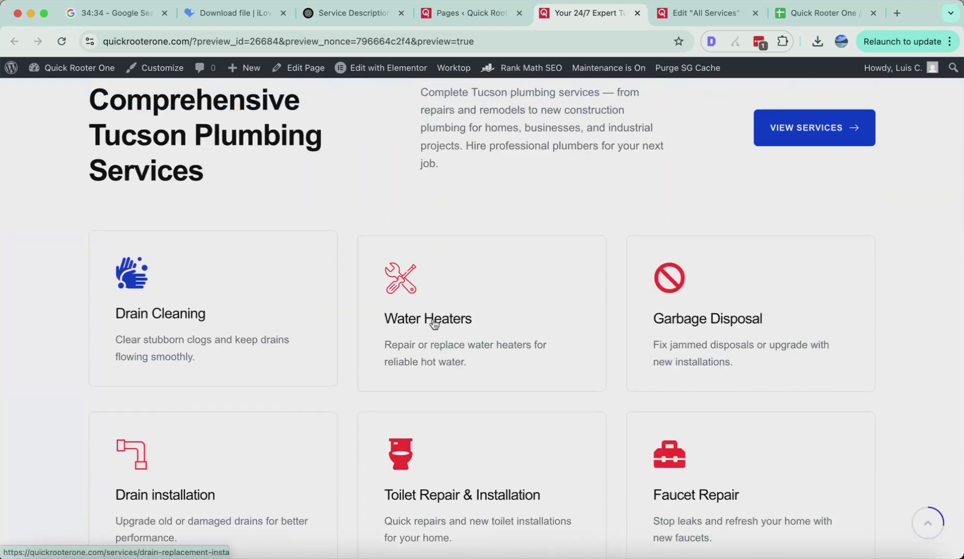
scroll(322, 478, "down", 10)
scroll(425, 393, "up", 10)
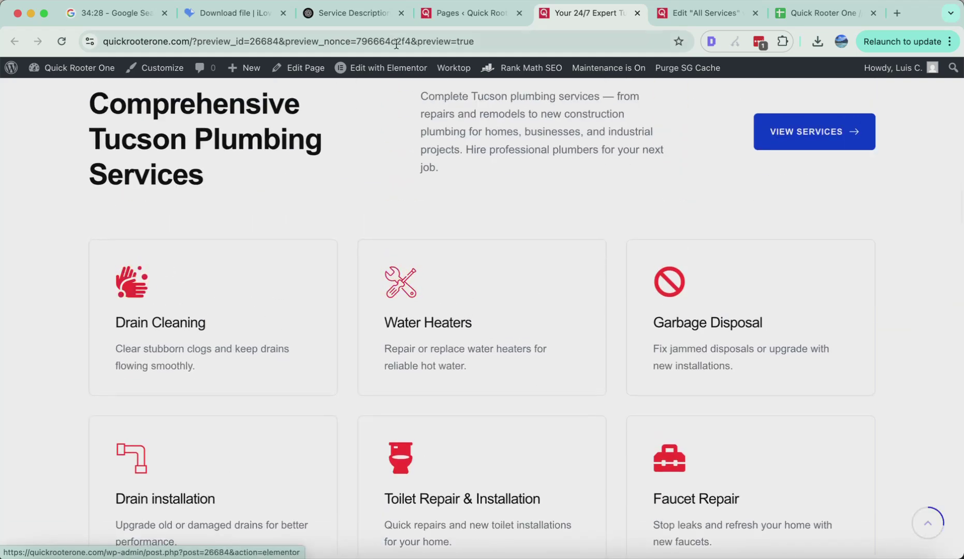
Step: Return to the WordPress pages list and look over the individual service pages
left_click(463, 13)
scroll(296, 206, "up", 3)
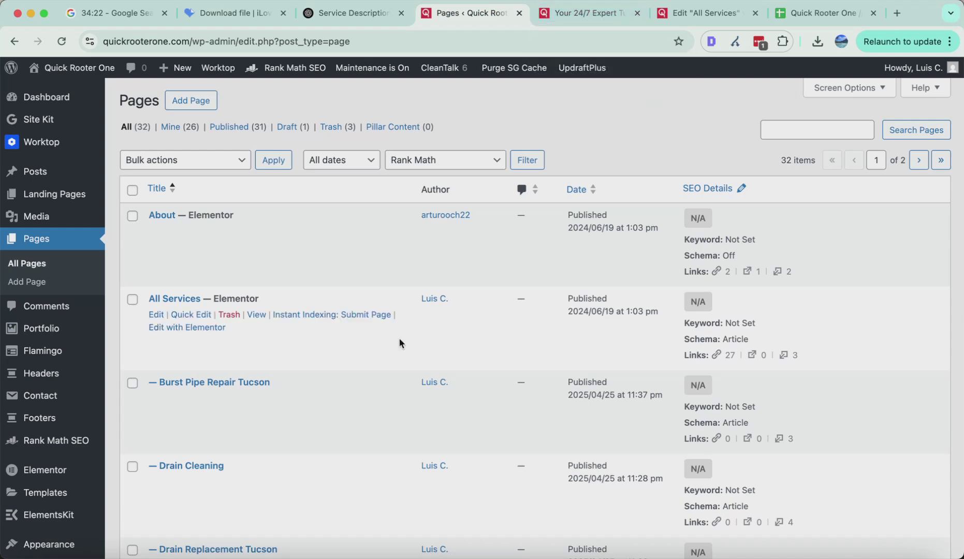
scroll(400, 338, "down", 3)
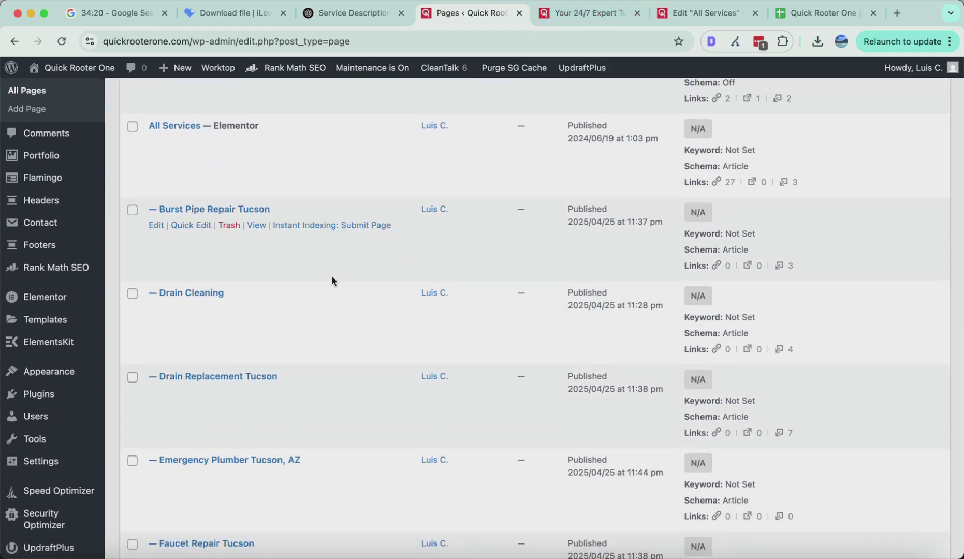
Step: Check service pg 1's main and secondary keywords in the On Page Recommendations sheet, then view the Drain Cleaning section in the All Services editor
left_click(821, 13)
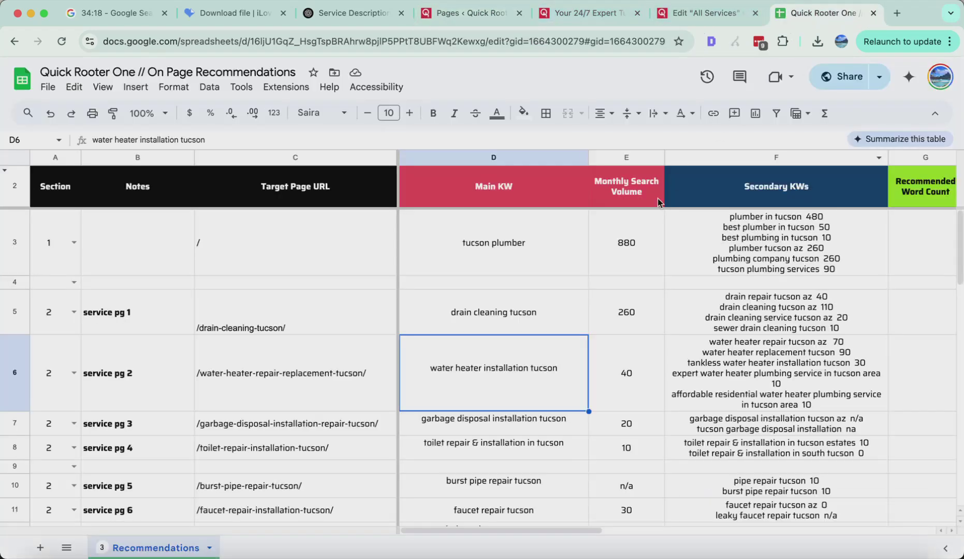
left_click(514, 310)
left_click(684, 310)
left_click(546, 311)
left_click(705, 313)
left_click(508, 314)
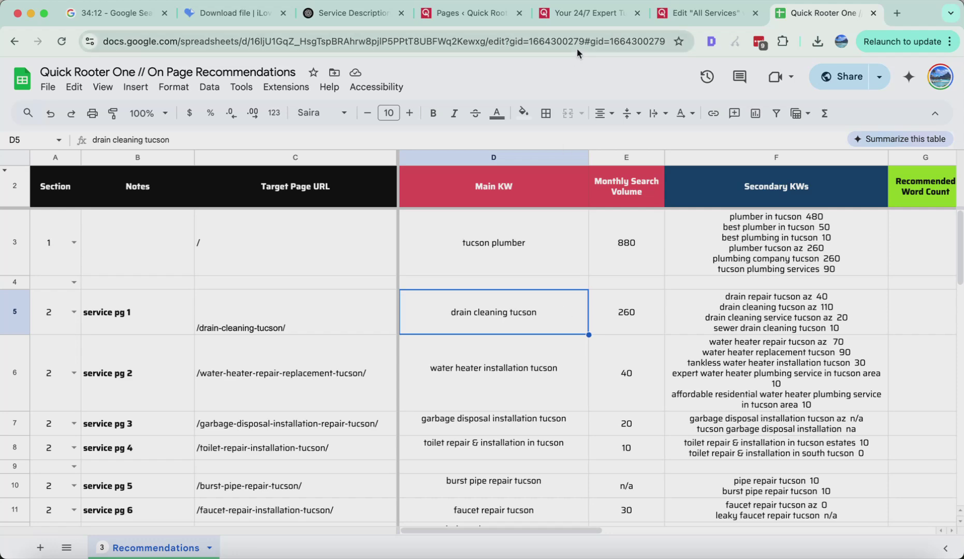
left_click(678, 15)
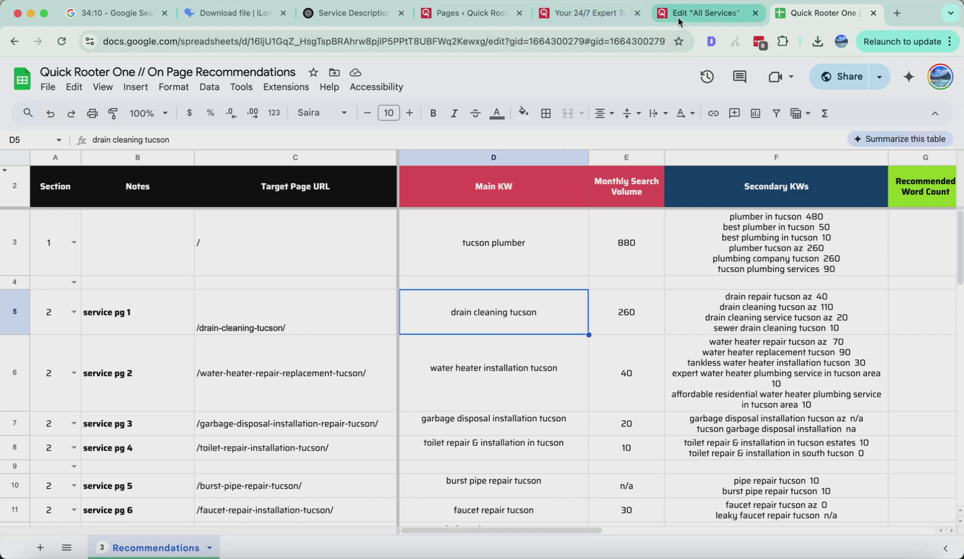
scroll(417, 215, "up", 1)
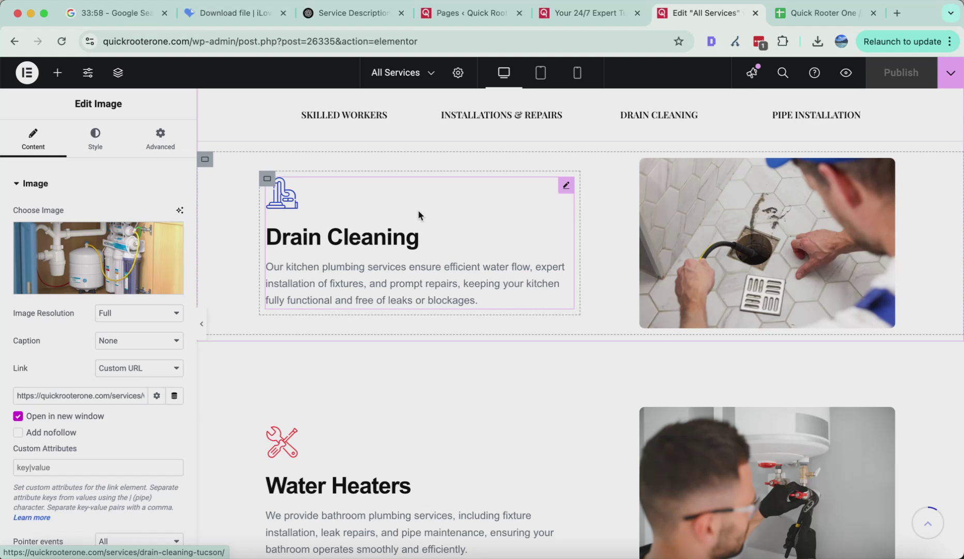
Step: Open semrush.com in a new tab and run a US Keyword Overview for "chicago plumbing"
key("super+t")
type("semrush.com")
key("Return")
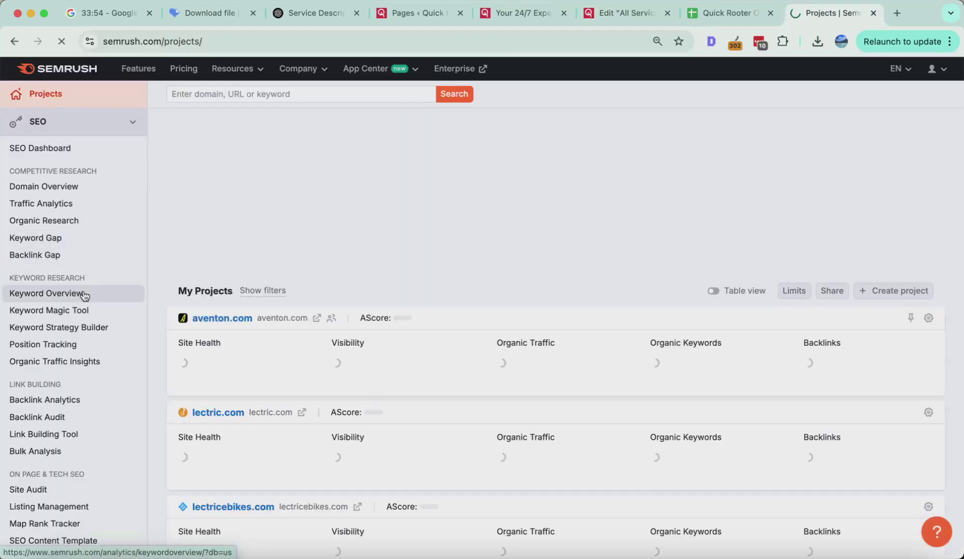
left_click(77, 293)
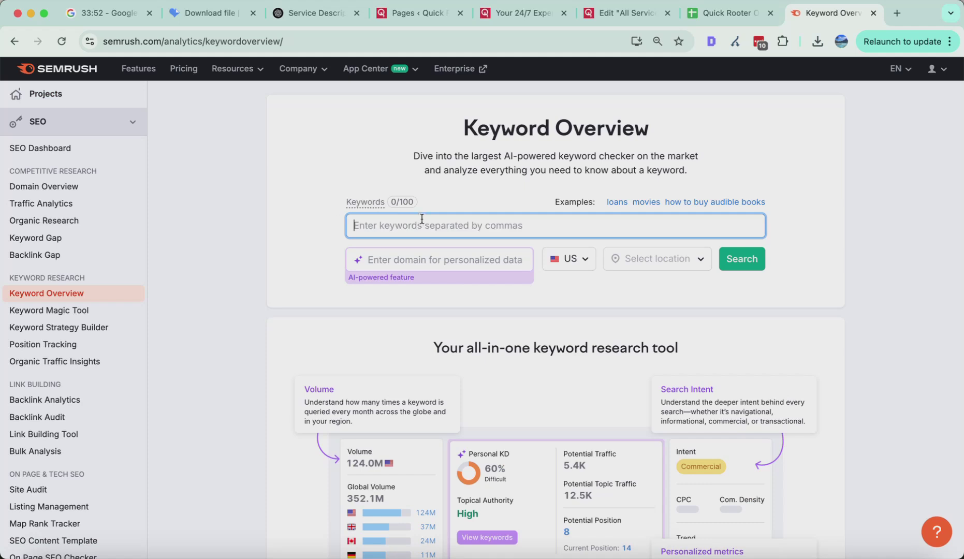
type("chica")
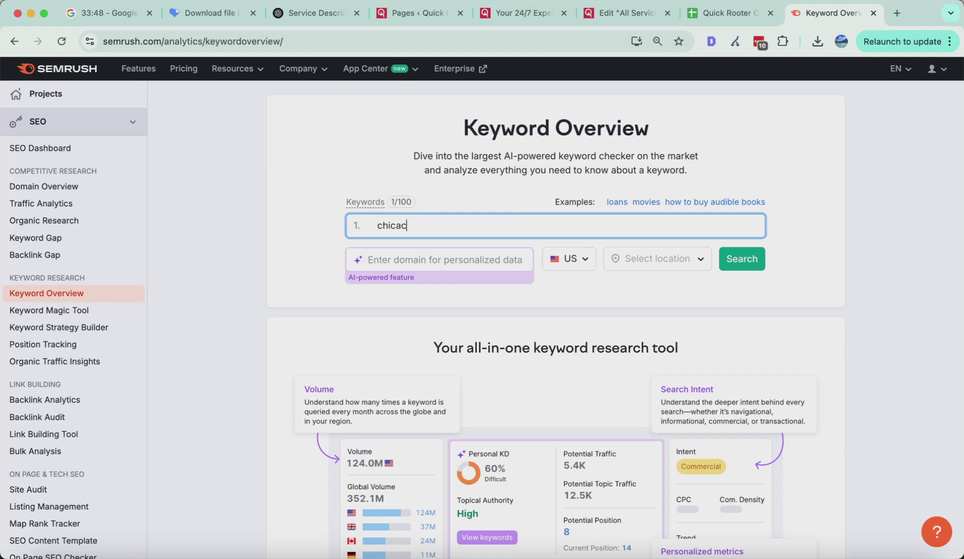
type("go plumbing")
left_click(741, 259)
Step: Examine the keyword variations "plumber chicago", "chicago plumber" and "chicago plumbing" in the keyword ideas
scroll(314, 274, "down", 2)
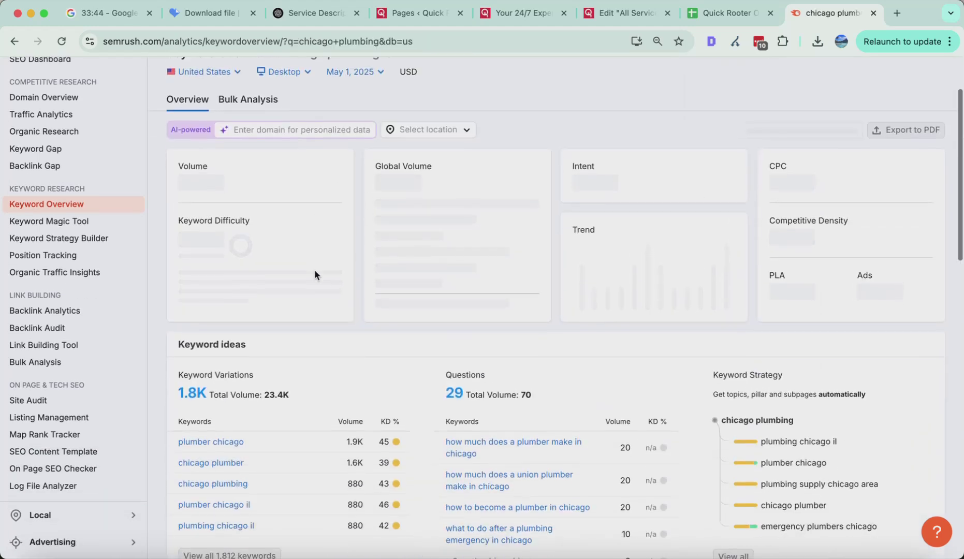
scroll(313, 456, "down", 3)
left_click_drag(175, 326, 267, 329)
left_click_drag(171, 348, 304, 356)
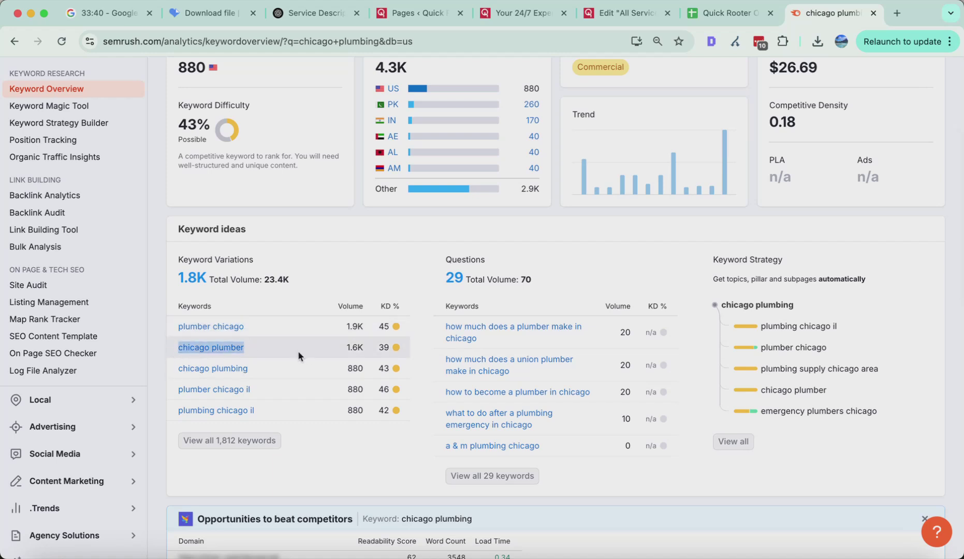
left_click_drag(175, 369, 247, 373)
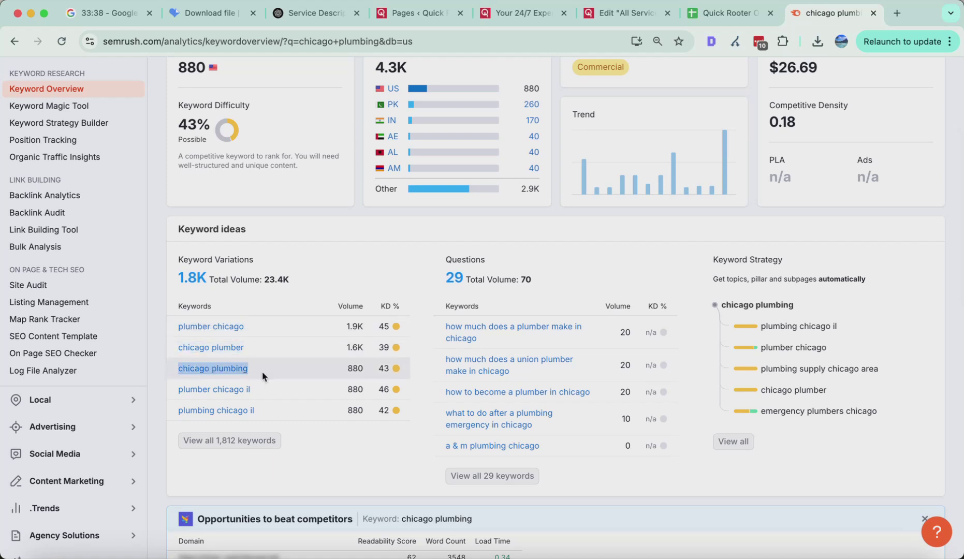
Step: Search Google for "chicago plumbing" in a new tab and look through the business listings and organic results
key("super+t")
type("chicago plumbing")
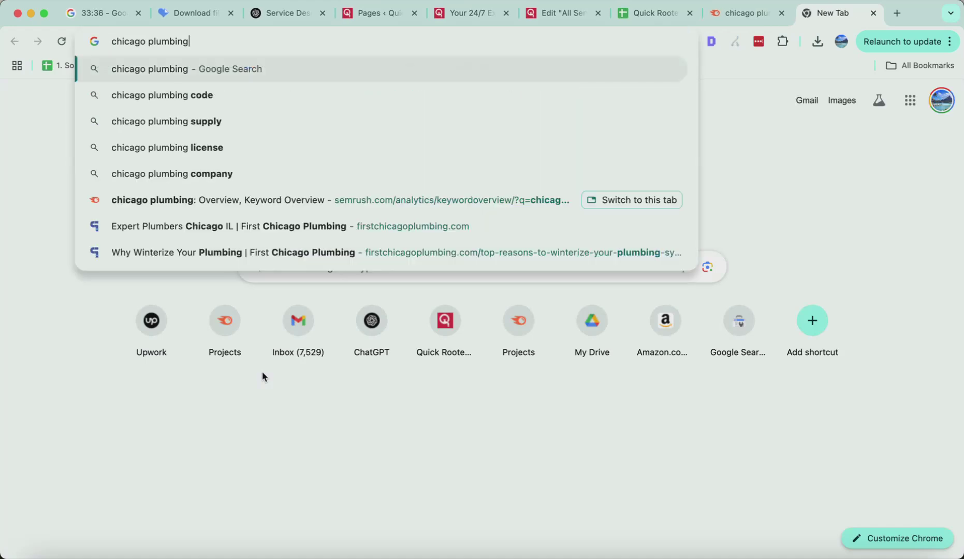
key("Return")
scroll(338, 298, "down", 8)
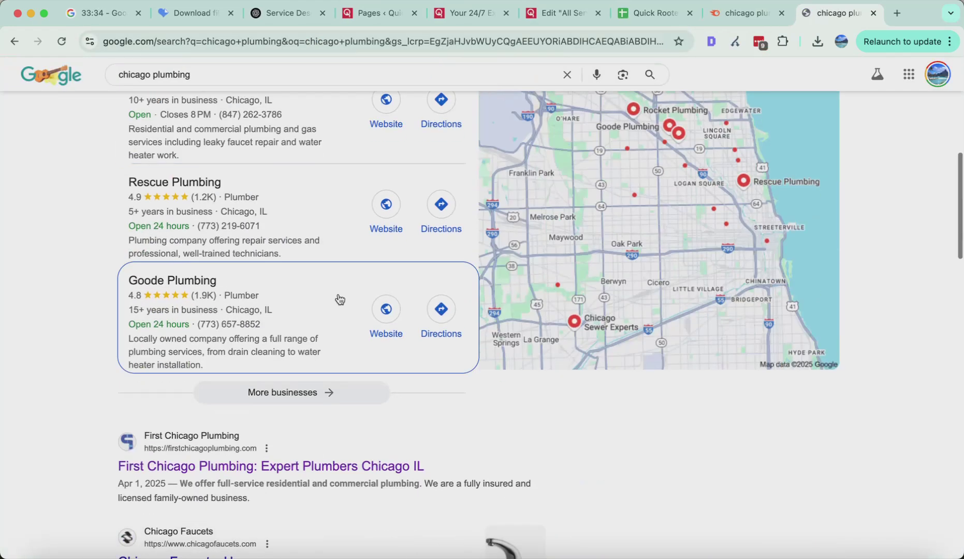
scroll(225, 138, "down", 6)
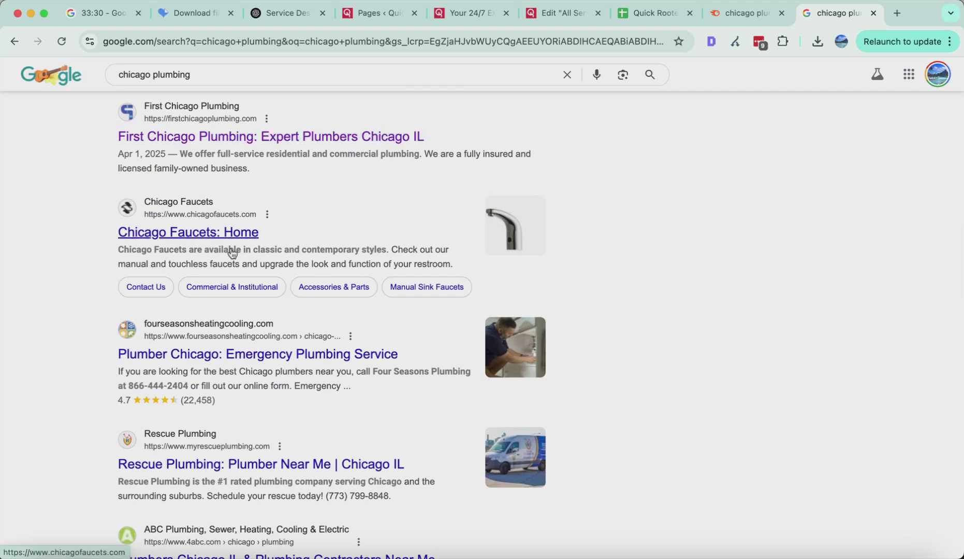
Step: Find the exact phrase "chicago plumbing" within the Google results page, review the matching listings, and close the results tab
key("super+f")
key("Return")
key("Return")
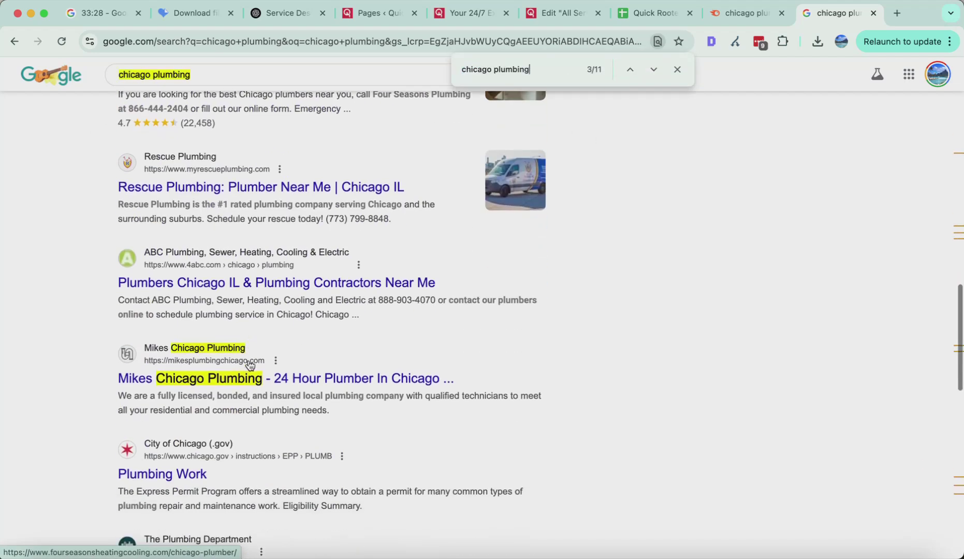
scroll(470, 241, "down", 12)
scroll(470, 240, "up", 18)
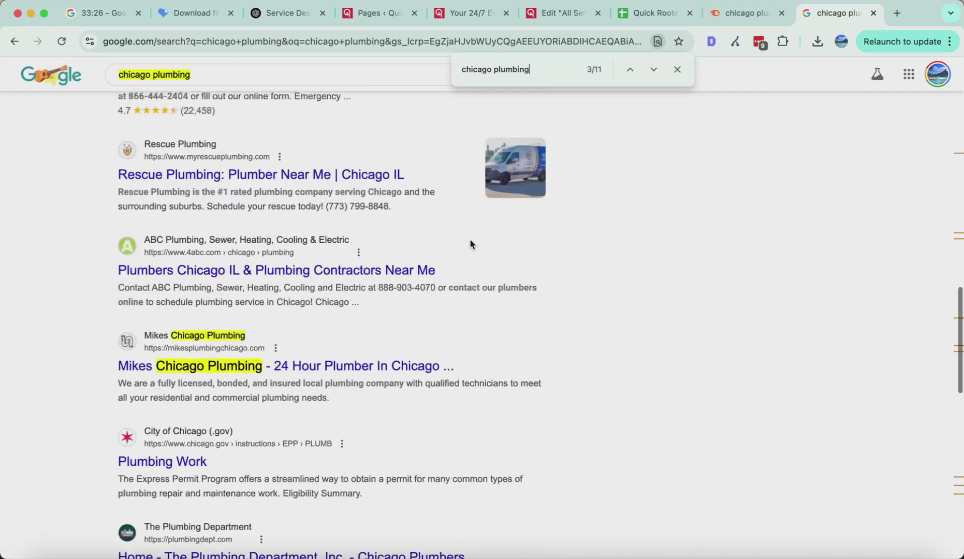
scroll(470, 243, "up", 4)
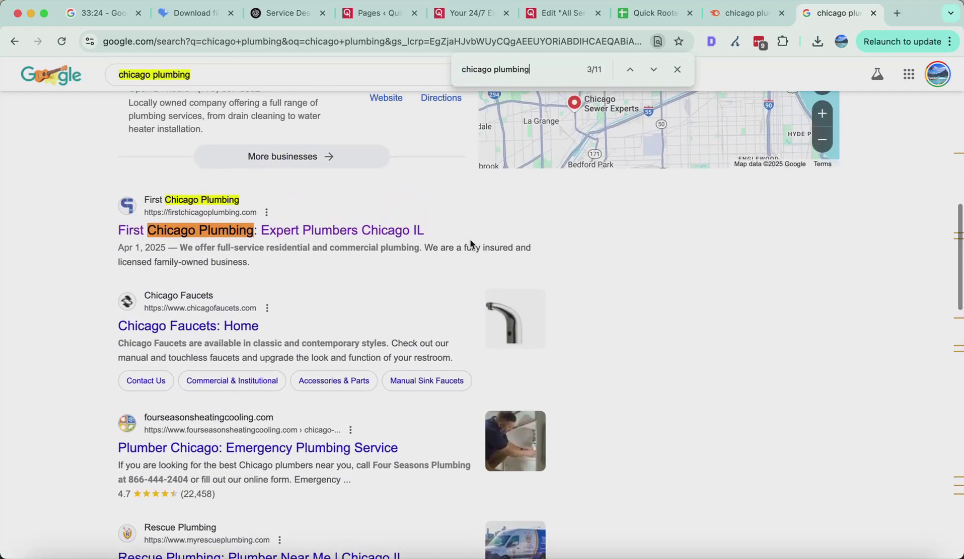
key("Escape")
key("super+w")
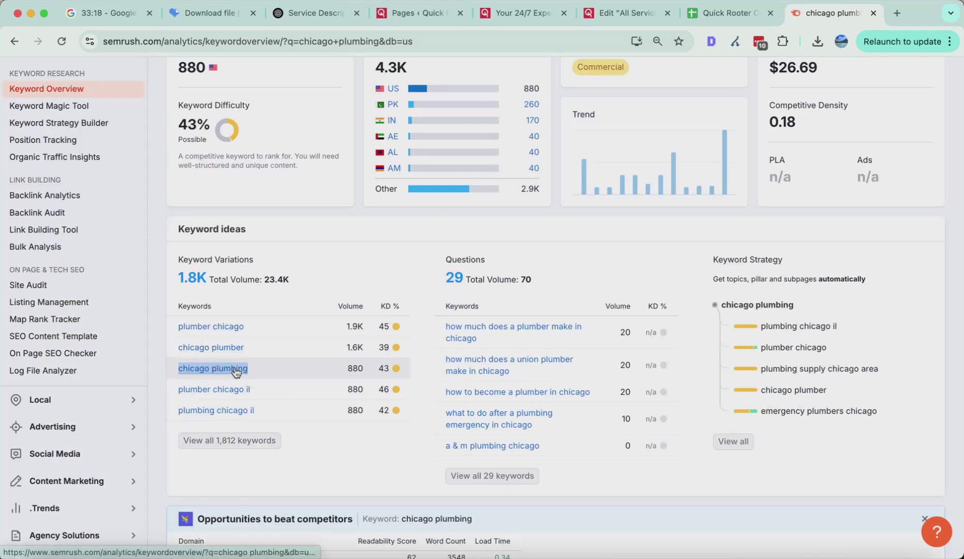
Step: Open the full list of keyword variations for "chicago plumbing" and examine entries such as "plumber in chicago"
left_click(242, 440)
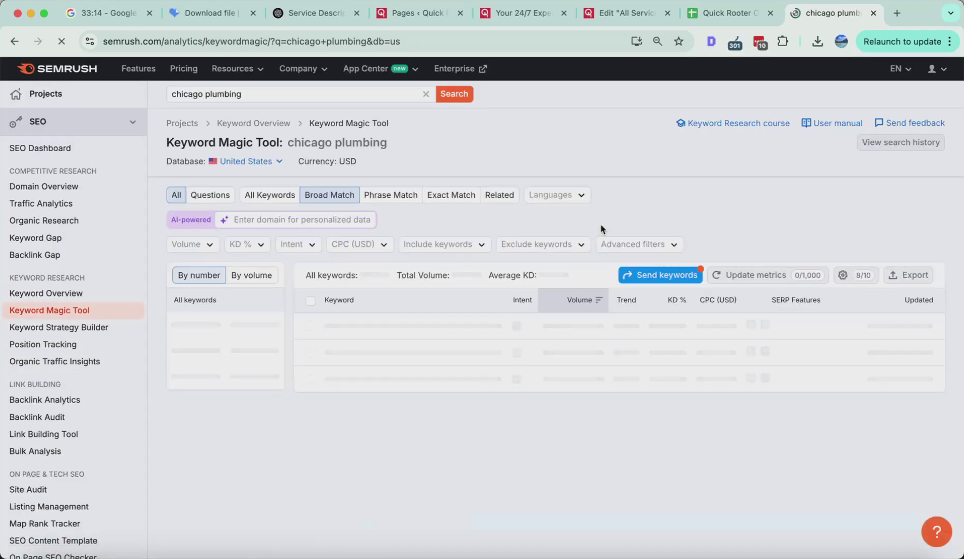
scroll(424, 285, "down", 4)
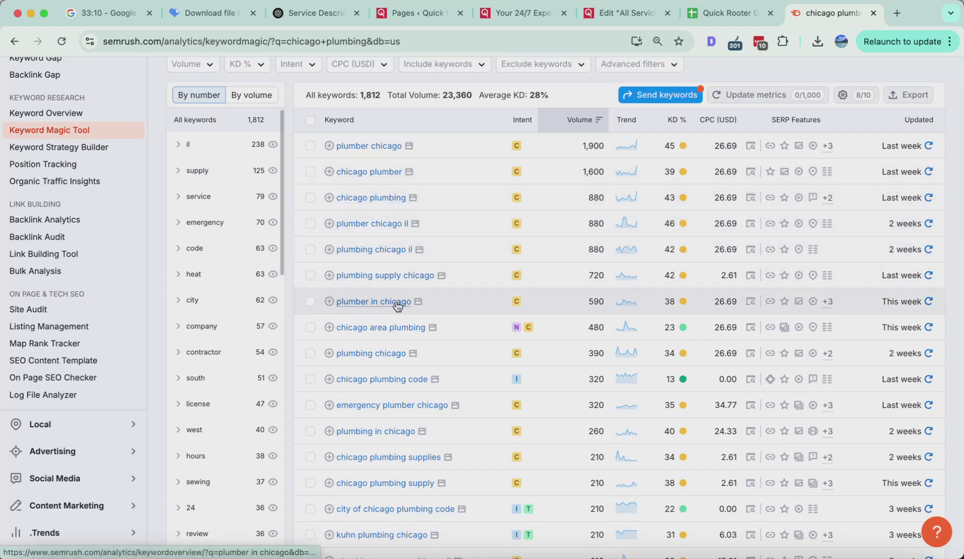
left_click_drag(351, 284, 420, 307)
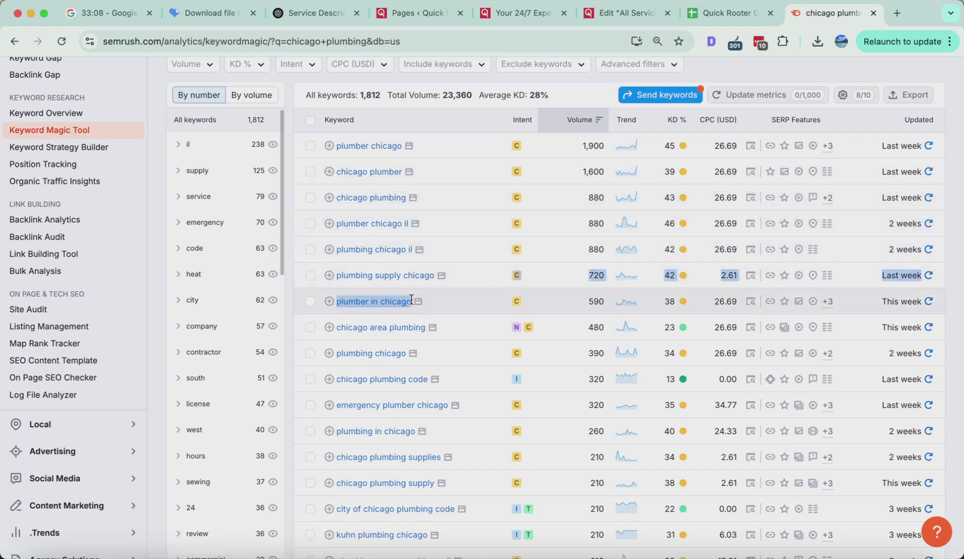
scroll(591, 193, "up", 2)
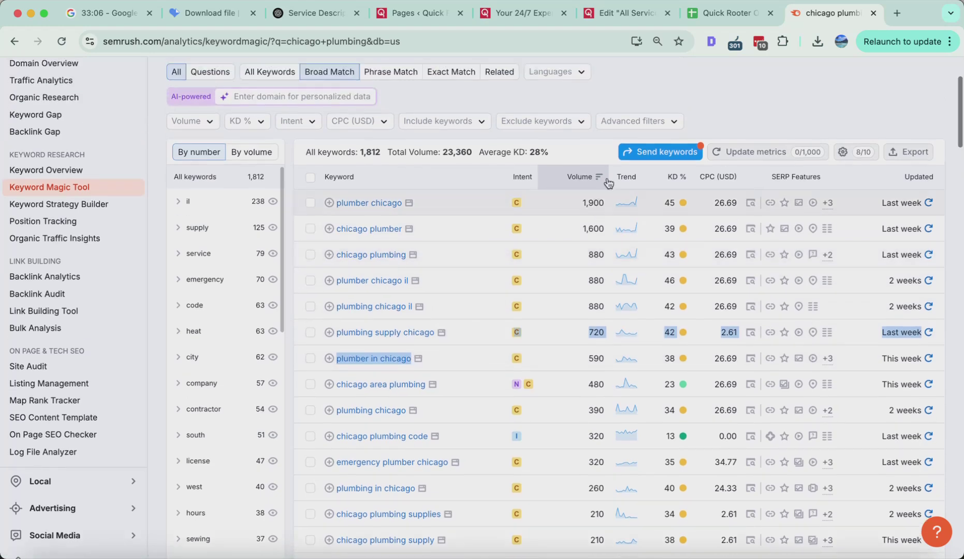
left_click(812, 102)
scroll(815, 96, "up", 3)
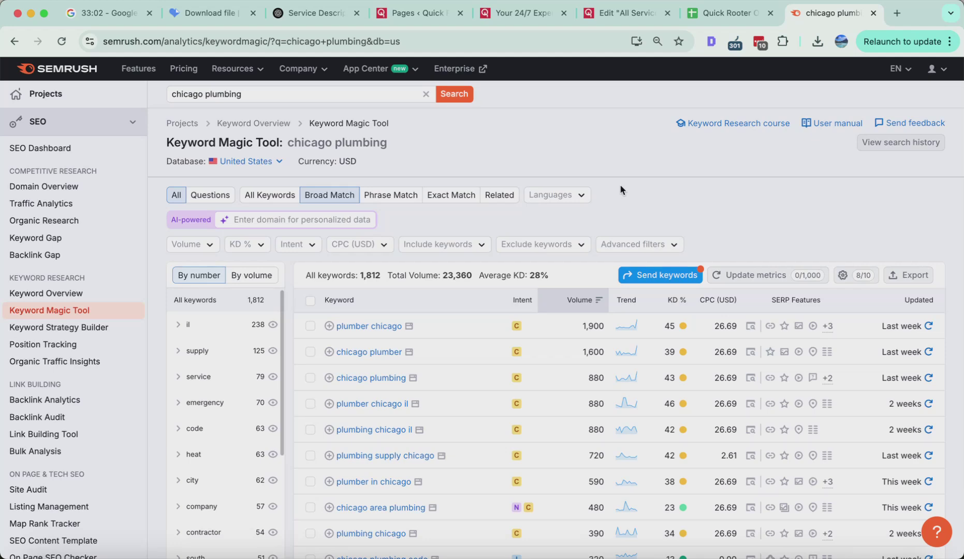
Step: Close the Semrush tab, view the Drain Cleaning page from the WordPress pages list, and look through its content
key("super+w")
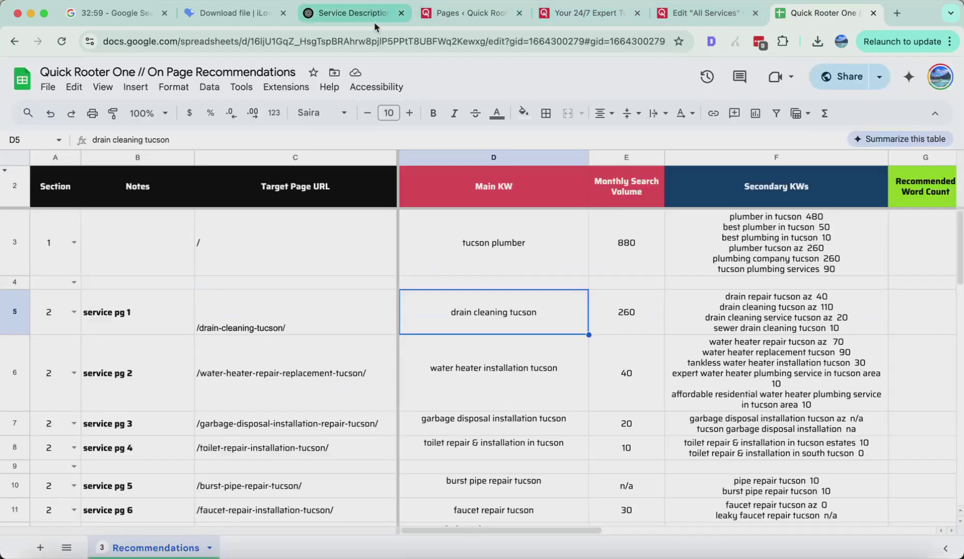
left_click(466, 13)
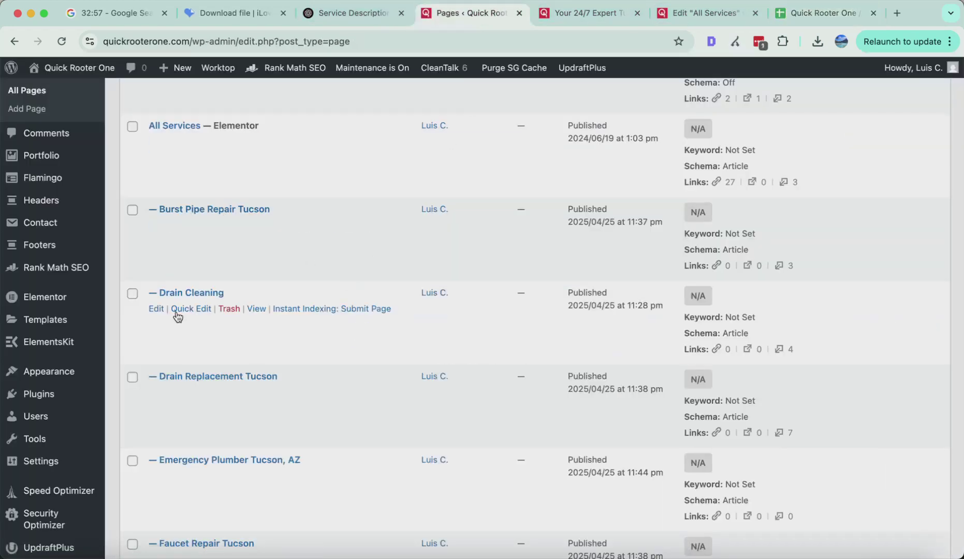
left_click(256, 309)
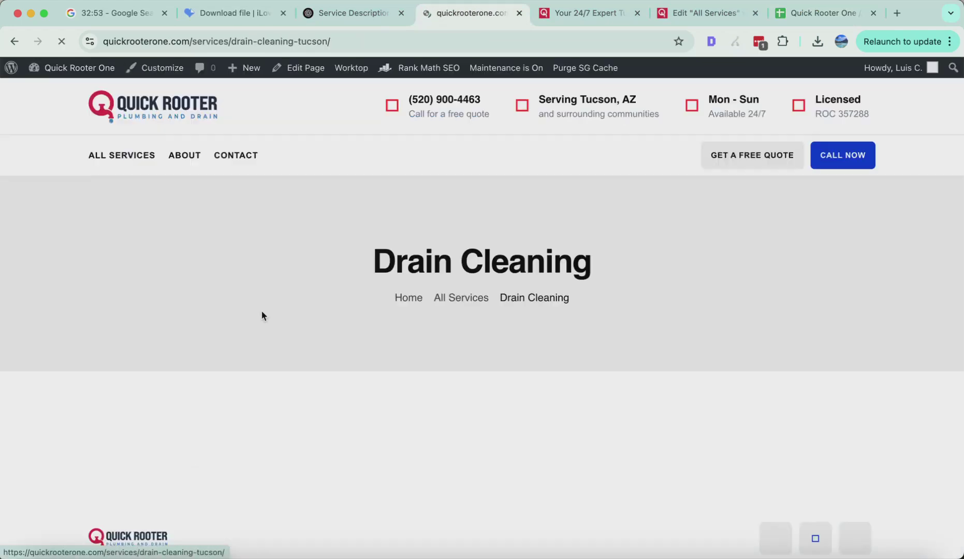
scroll(383, 216, "down", 15)
scroll(384, 218, "up", 3)
scroll(383, 218, "up", 5)
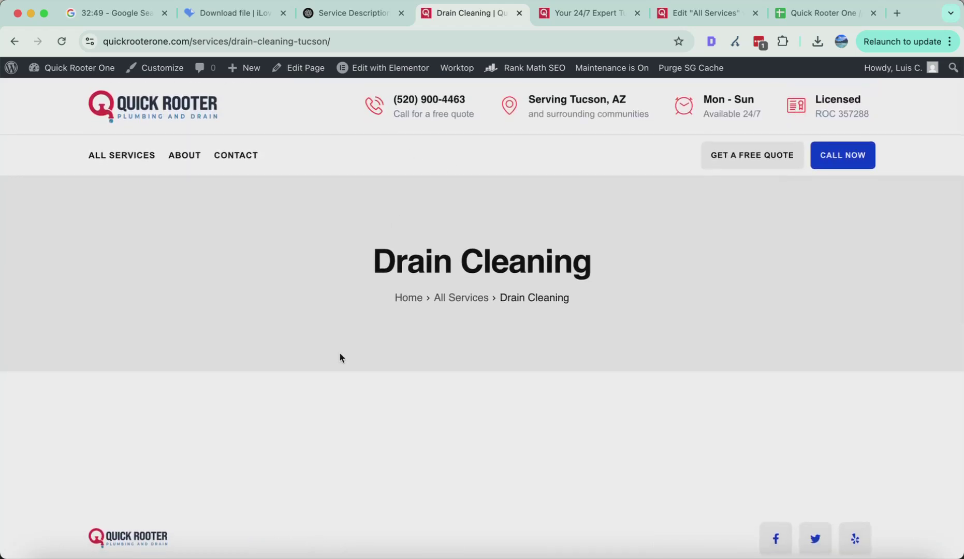
scroll(340, 358, "down", 10)
scroll(340, 357, "up", 2)
scroll(339, 357, "up", 10)
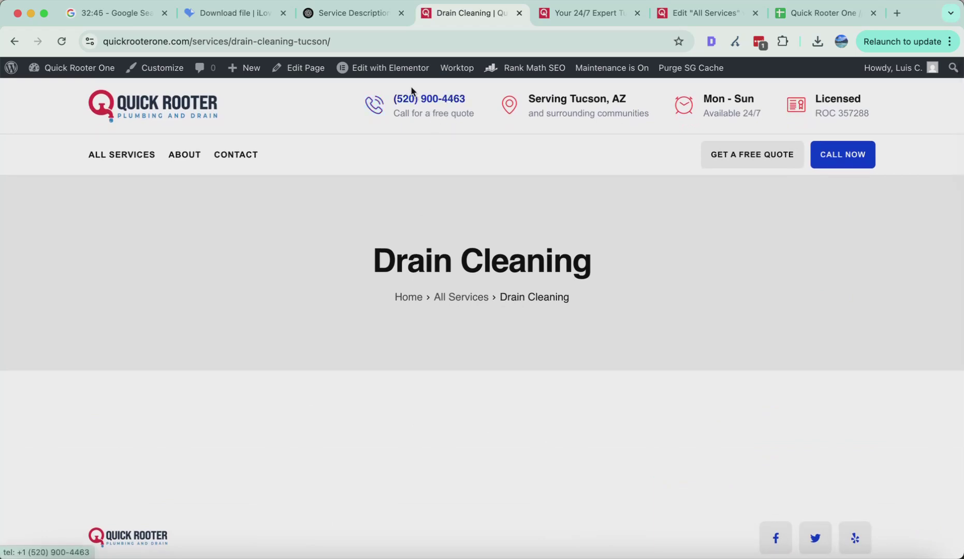
Step: Open the Drain Cleaning page in the Elementor editor and examine its header and empty content area
mouse_move(411, 76)
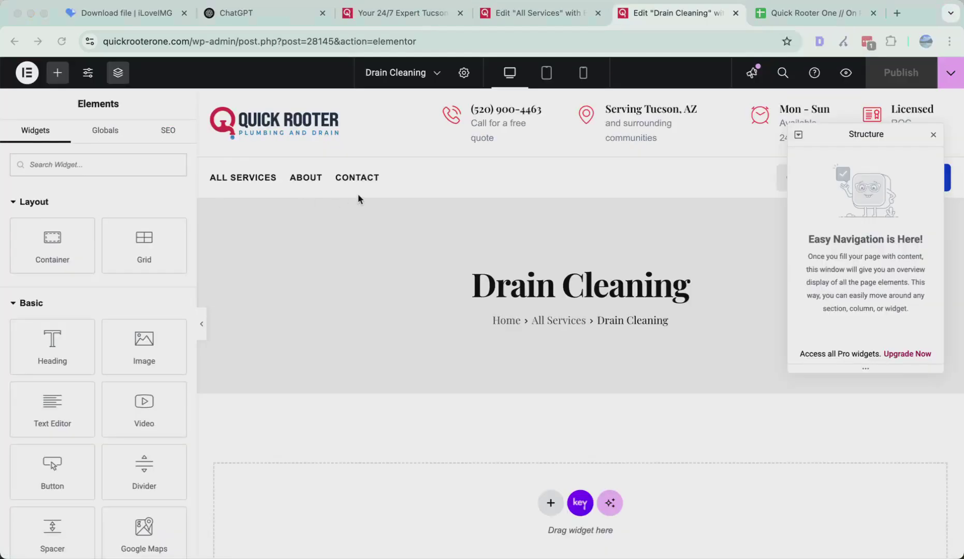
scroll(468, 275, "down", 5)
scroll(468, 259, "up", 5)
scroll(508, 349, "down", 5)
scroll(507, 349, "up", 2)
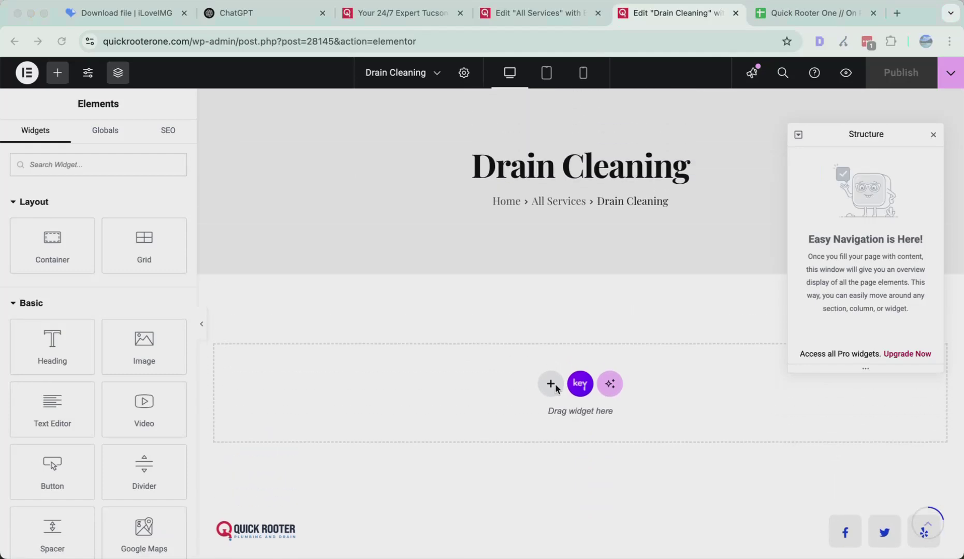
scroll(570, 297, "up", 3)
scroll(548, 259, "down", 8)
scroll(534, 328, "up", 10)
scroll(535, 352, "down", 3)
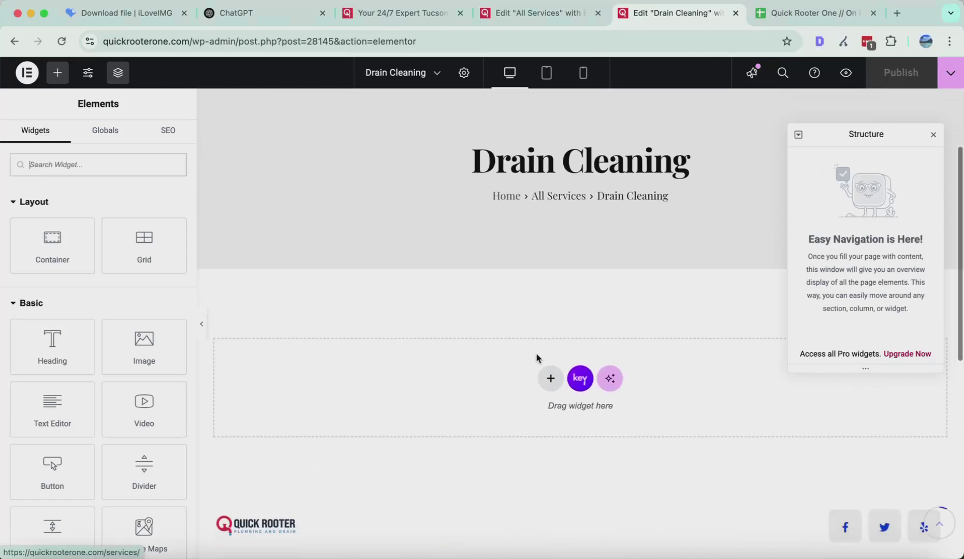
Step: Look at the layout choices for a new container, close the Structure panel, and dismiss the choices
left_click(551, 379)
scroll(536, 413, "down", 4)
scroll(535, 413, "up", 5)
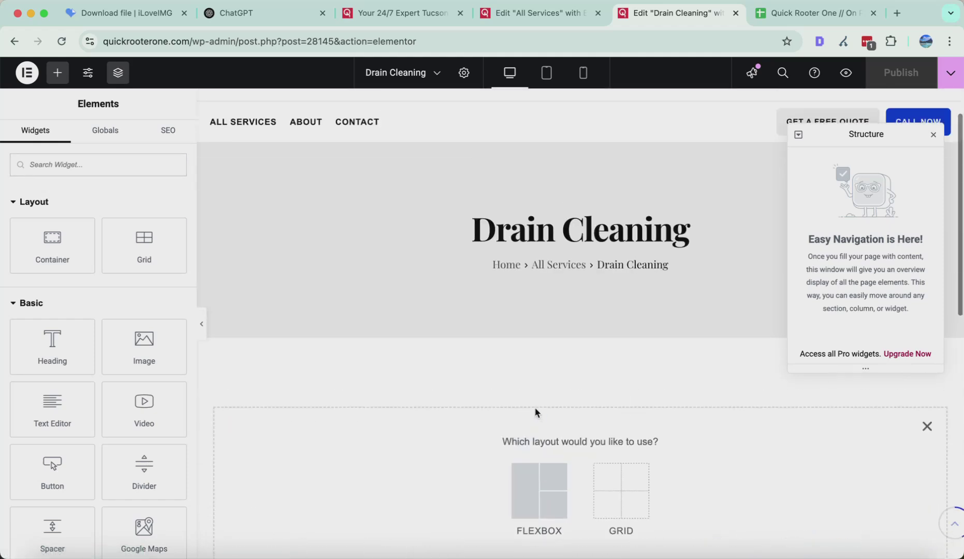
left_click(933, 135)
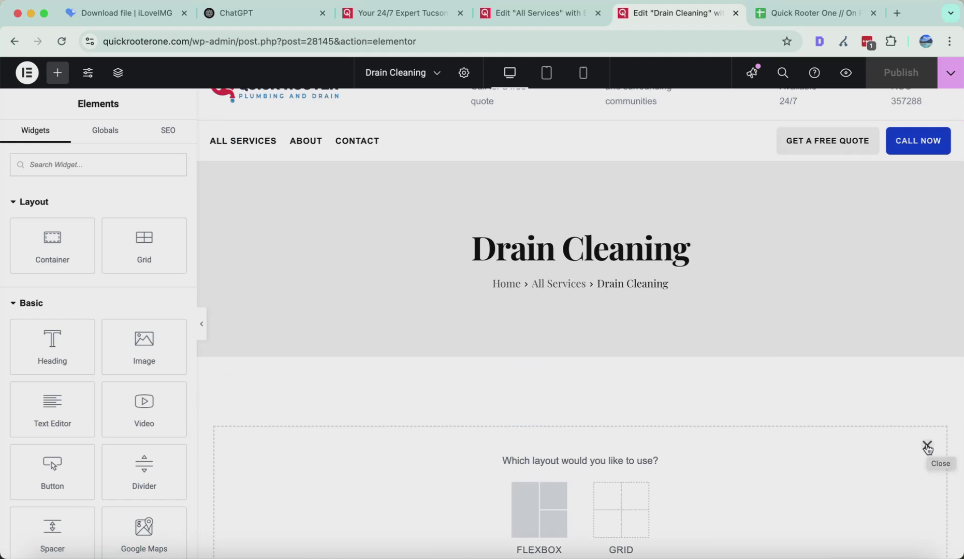
scroll(693, 342, "down", 3)
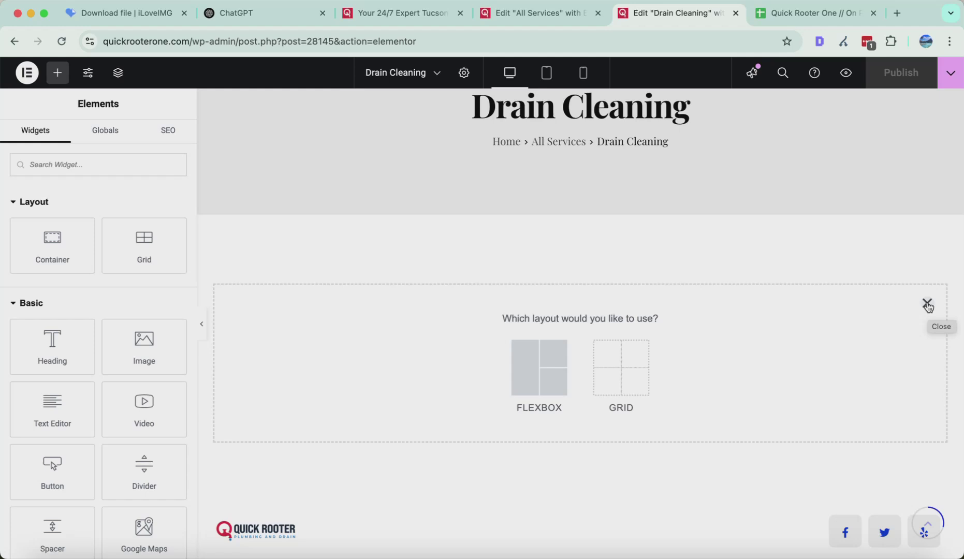
left_click(927, 282)
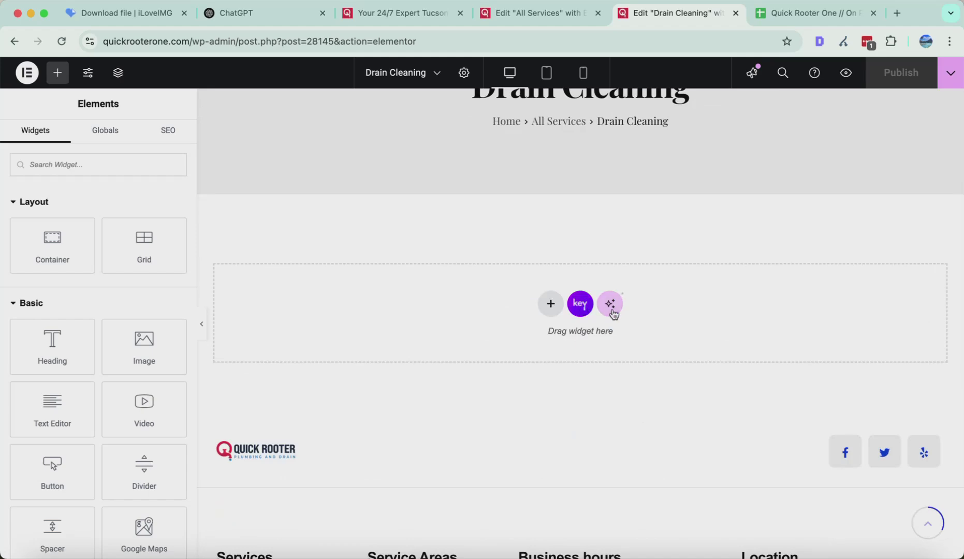
Step: Open the Elementor template library and view the saved templates for service pages
left_click(579, 308)
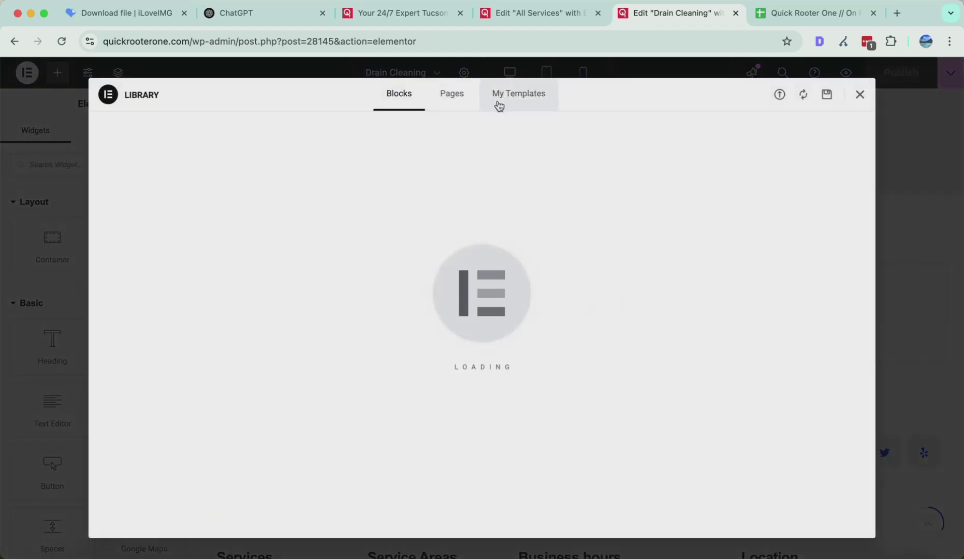
left_click(855, 97)
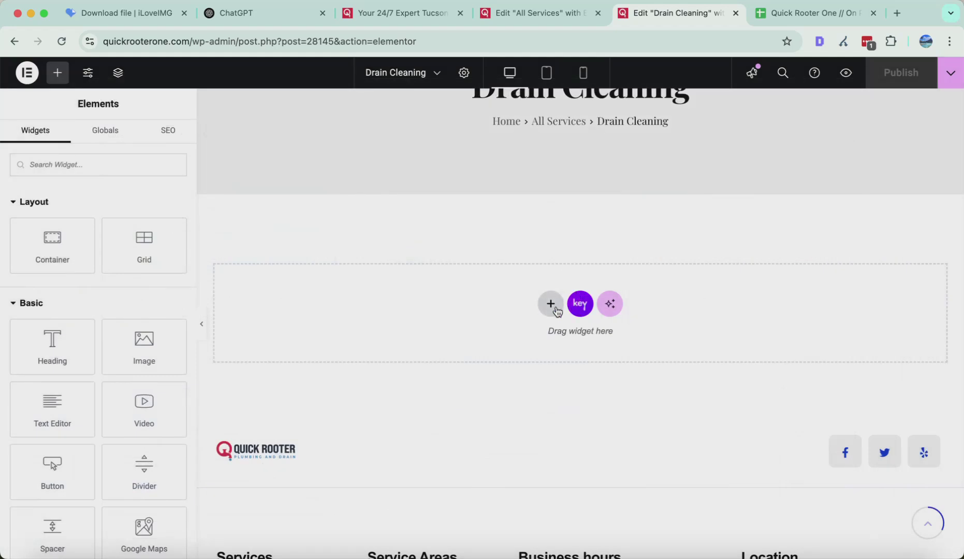
left_click(574, 310)
left_click(532, 99)
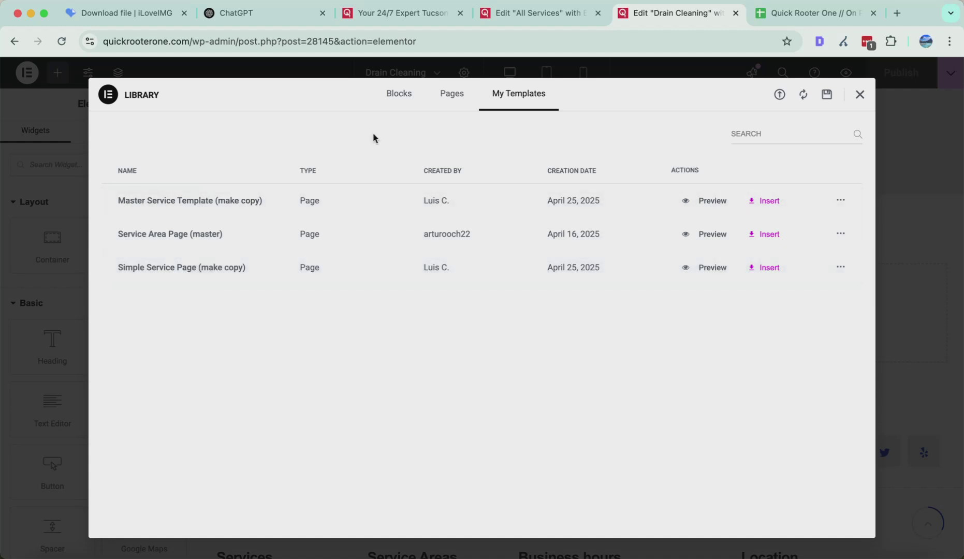
Step: Copy the main keyword "drain cleaning tucson" from the recommendations spreadsheet and search Google for it in an incognito window
key("super+t")
key("super+w")
left_click(815, 18)
left_click(466, 305)
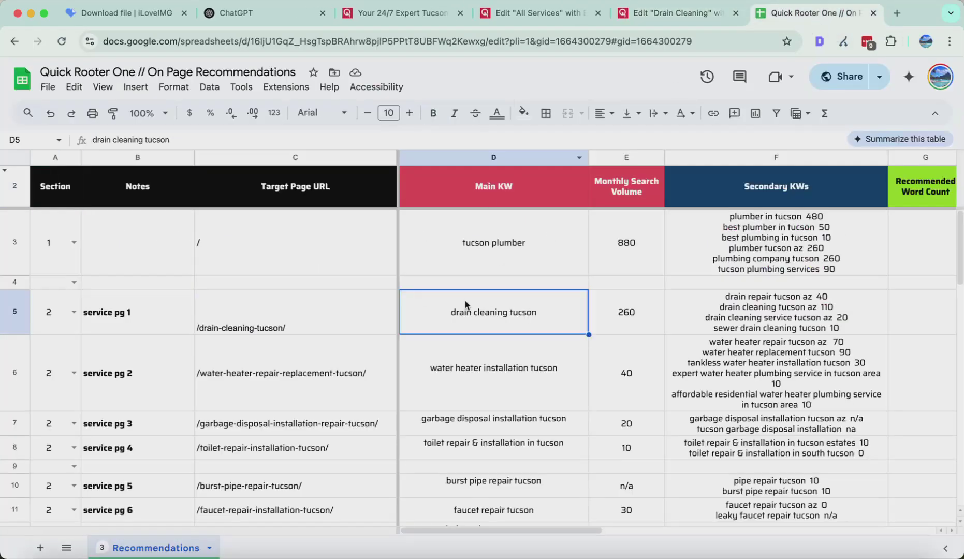
key("super+c")
key("super+shift+n")
key("super+v")
key("Return")
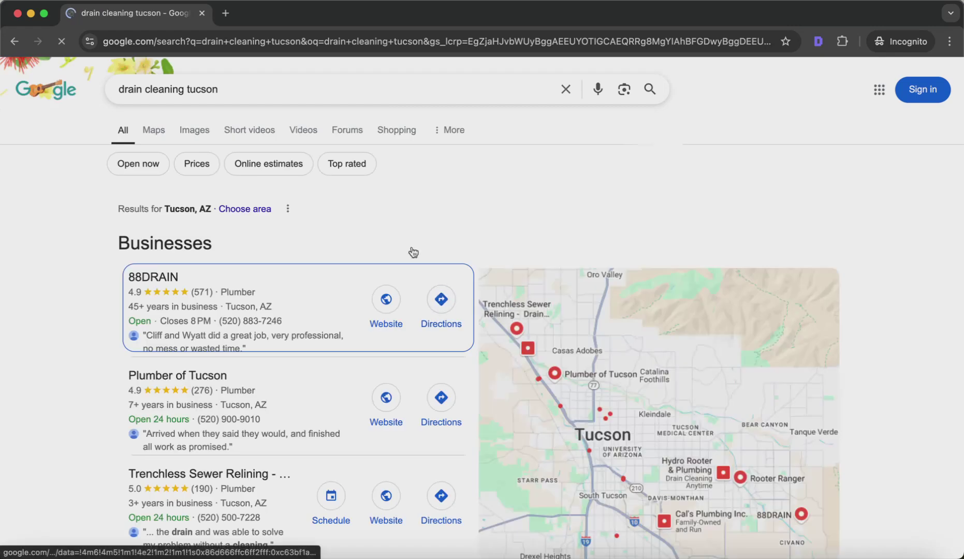
Step: Open the Parker & Sons, Tucson Drain Cleaning, Cummings Plumbing and Mr. Rooter results in separate tabs and close the results tab
scroll(377, 221, "down", 15)
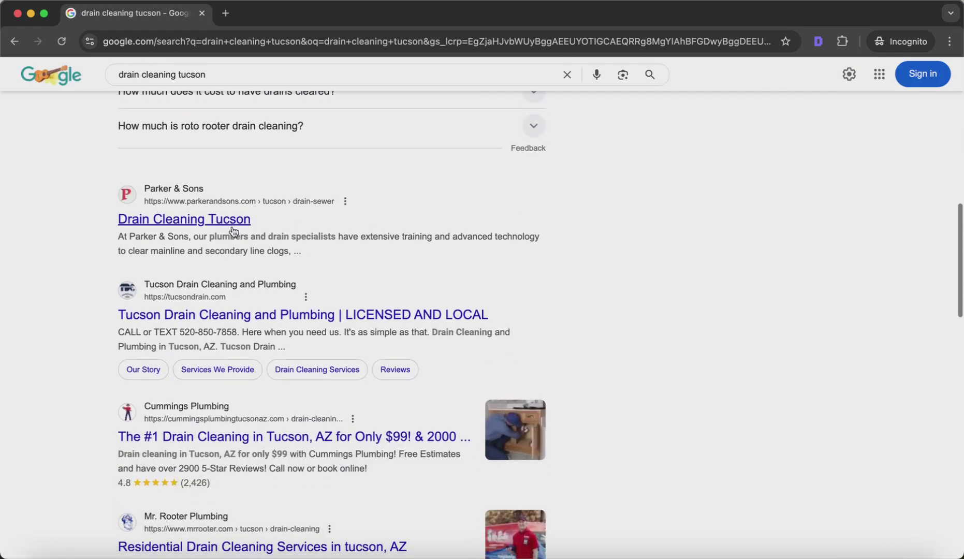
left_click(228, 220, "super")
left_click(265, 316, "super")
scroll(266, 318, "down", 2)
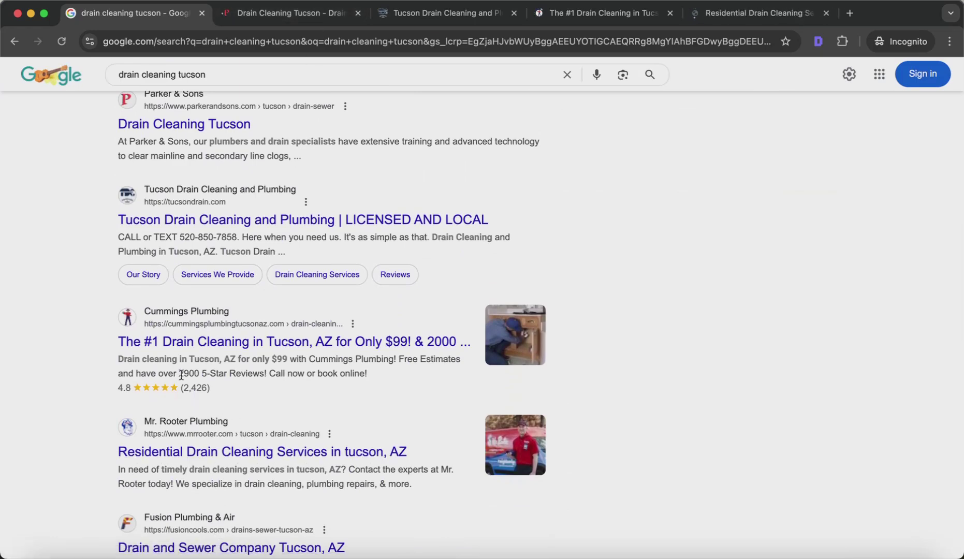
key("super+w")
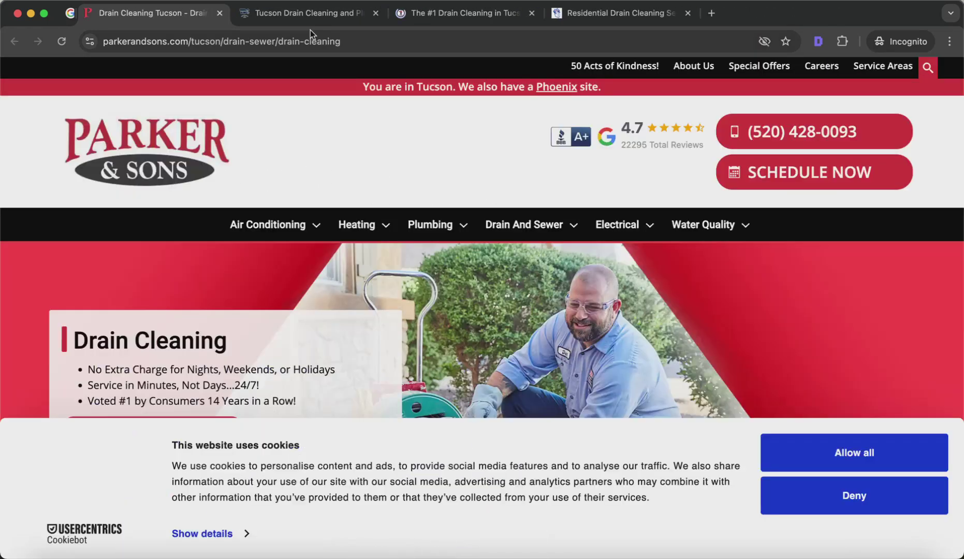
Step: Decline cookies on the Parker & Sons drain cleaning page and look through it down to the footer
scroll(580, 320, "down", 3)
left_click(870, 495)
scroll(694, 311, "up", 5)
scroll(694, 311, "down", 10)
scroll(694, 316, "down", 20)
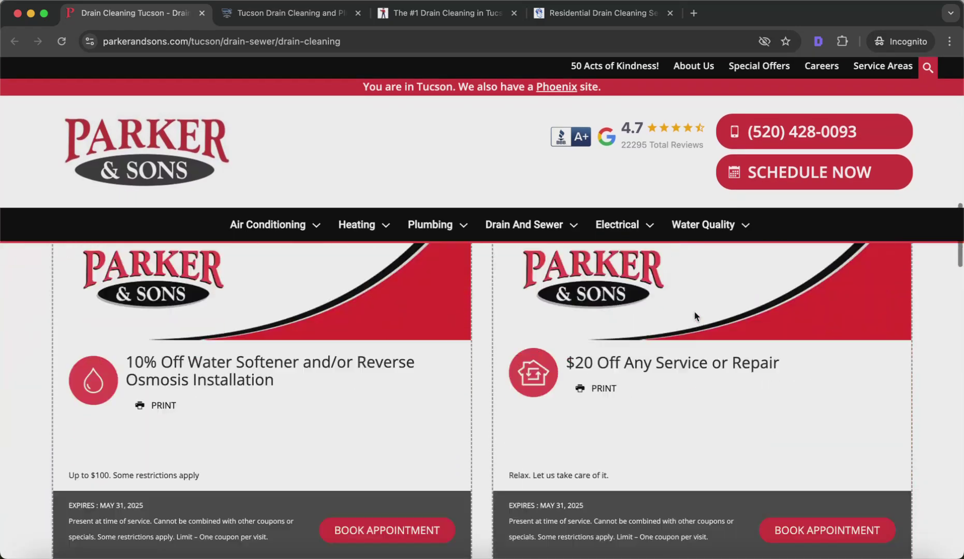
scroll(694, 317, "down", 8)
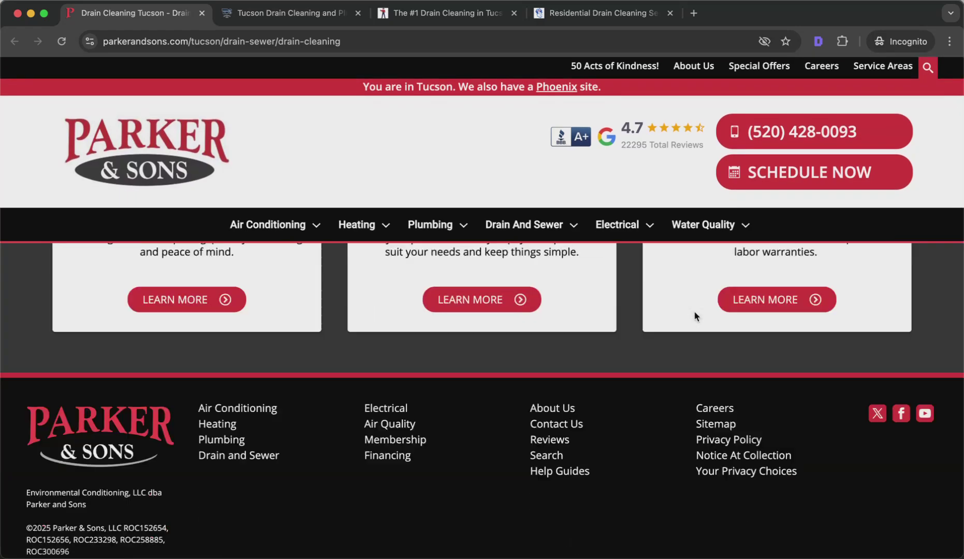
Step: Return to the start of the Parker & Sons page and highlight the "Drain Cleaning" heading and its bullet points
scroll(491, 364, "up", 20)
scroll(490, 364, "up", 3)
scroll(490, 364, "down", 4)
scroll(490, 364, "up", 3)
scroll(490, 365, "up", 2)
scroll(490, 362, "down", 4)
scroll(489, 361, "up", 4)
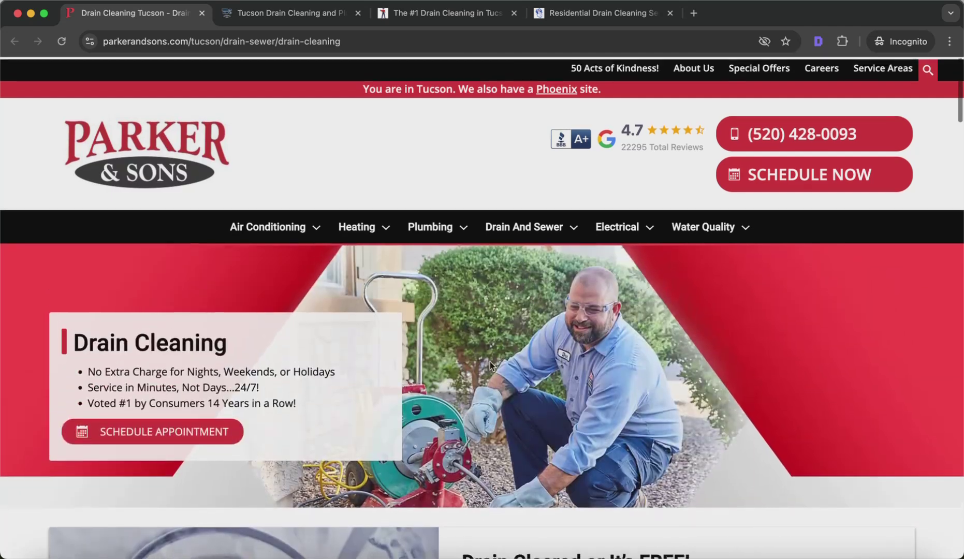
left_click_drag(86, 346, 242, 438)
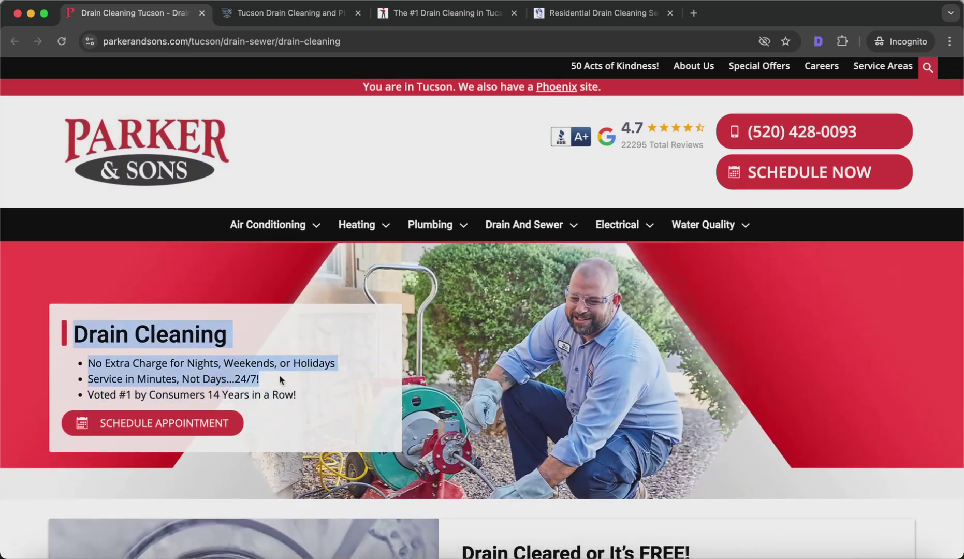
Step: Examine the "Drain Cleared or It's FREE!" content and the sections down to the discount coupons, highlighting text while reading
scroll(280, 380, "down", 10)
scroll(478, 261, "up", 4)
left_click_drag(478, 261, 590, 388)
scroll(590, 387, "down", 5)
left_click_drag(341, 484, 276, 264)
scroll(275, 391, "down", 10)
scroll(275, 392, "up", 1)
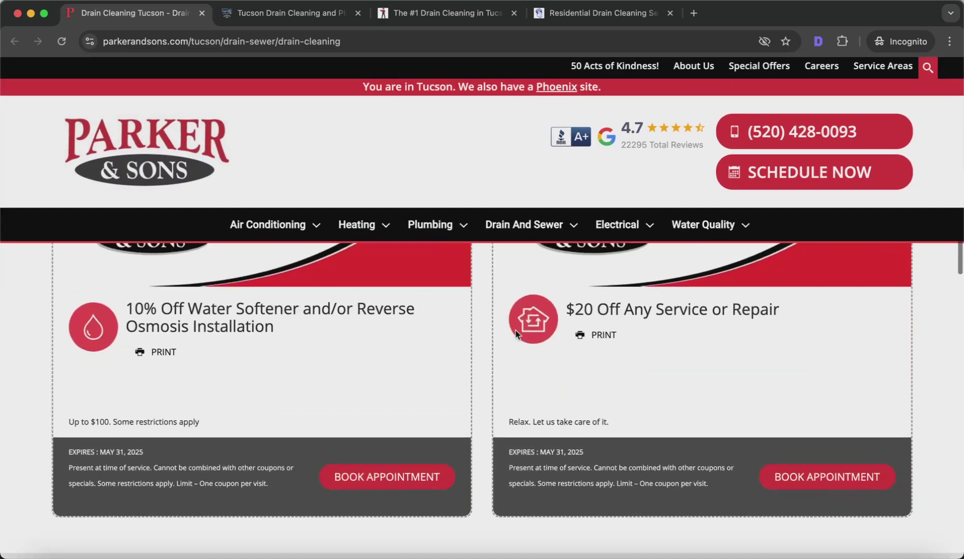
Step: Examine "The Parker Difference" section, highlighting its introduction and the "Reputable and Awarded" and "Fast and Reliable" benefits
scroll(486, 373, "up", 6)
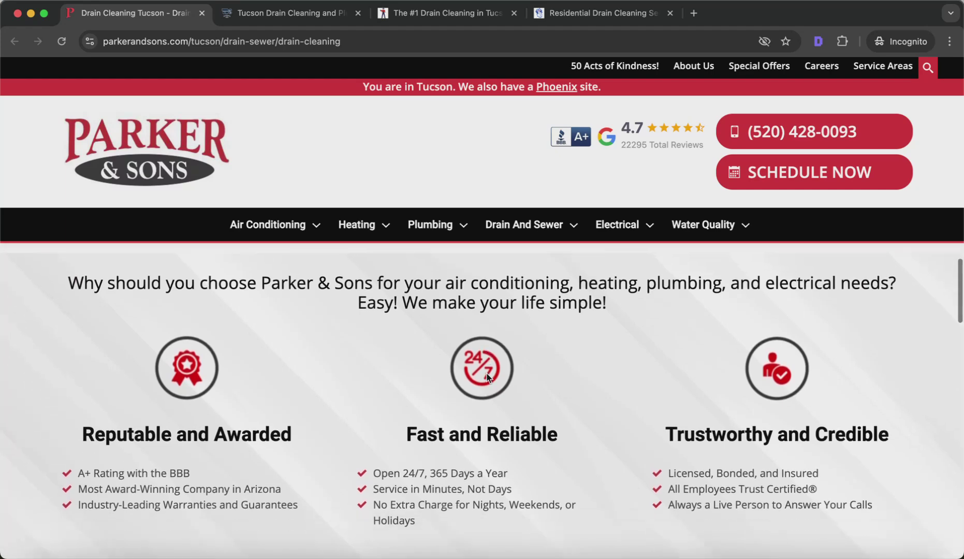
scroll(487, 377, "up", 1)
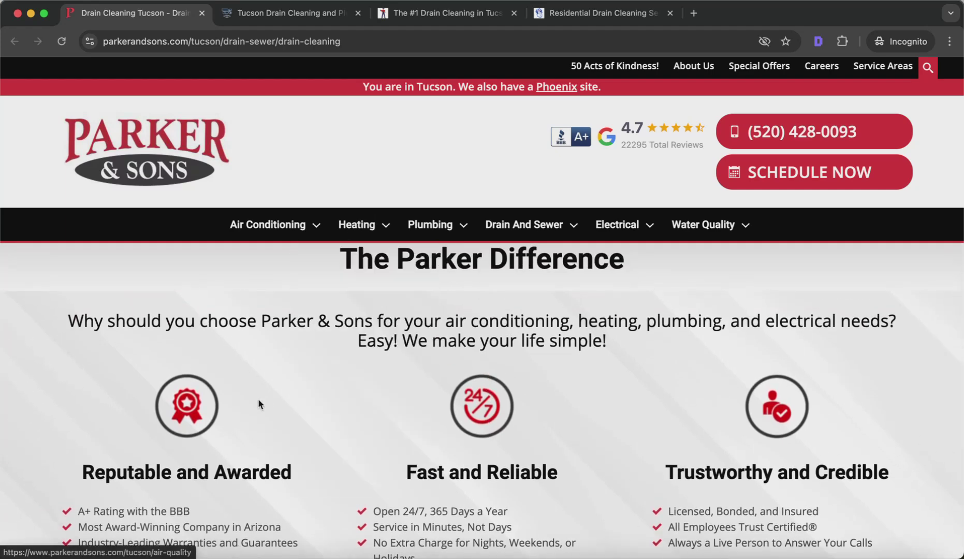
scroll(261, 383, "up", 1)
scroll(321, 341, "down", 1)
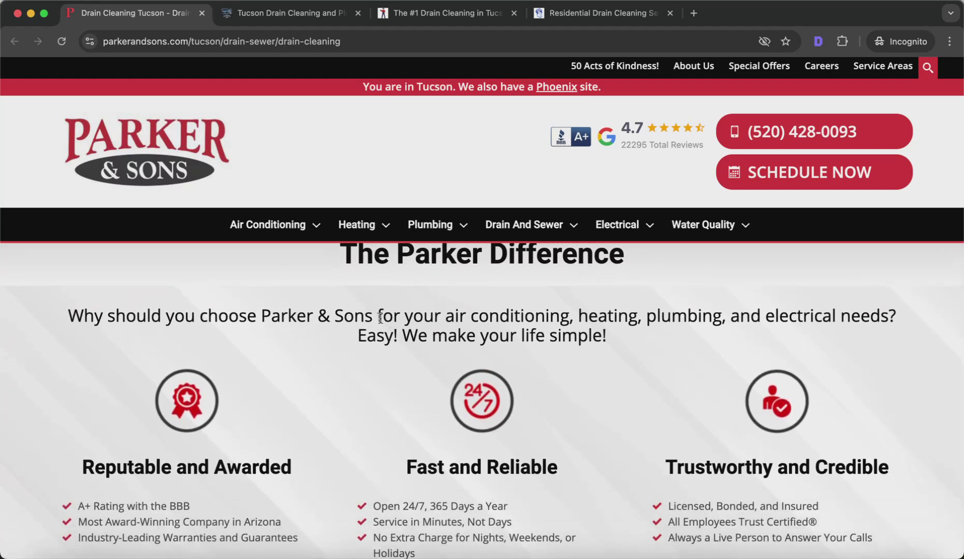
left_click_drag(386, 300, 604, 502)
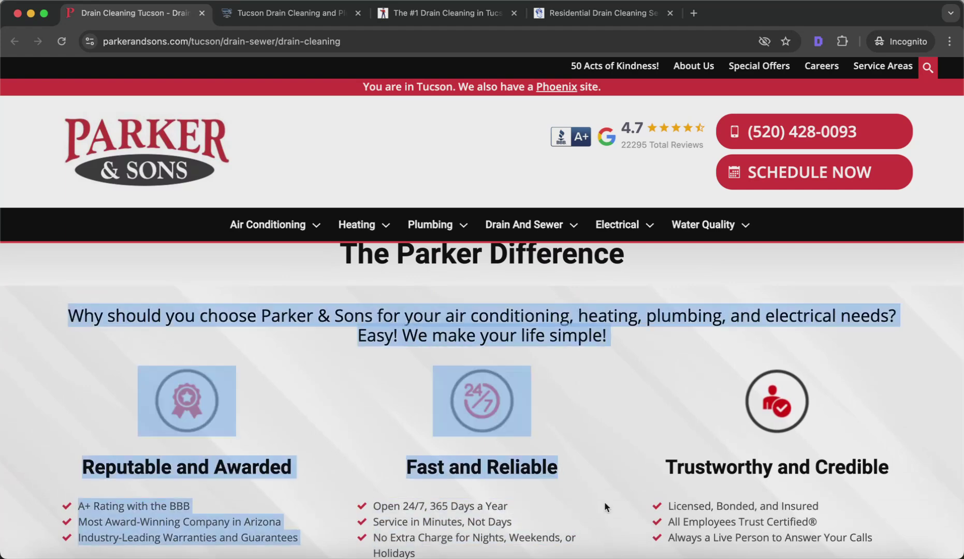
scroll(604, 503, "down", 1)
scroll(604, 503, "up", 2)
scroll(604, 501, "down", 1)
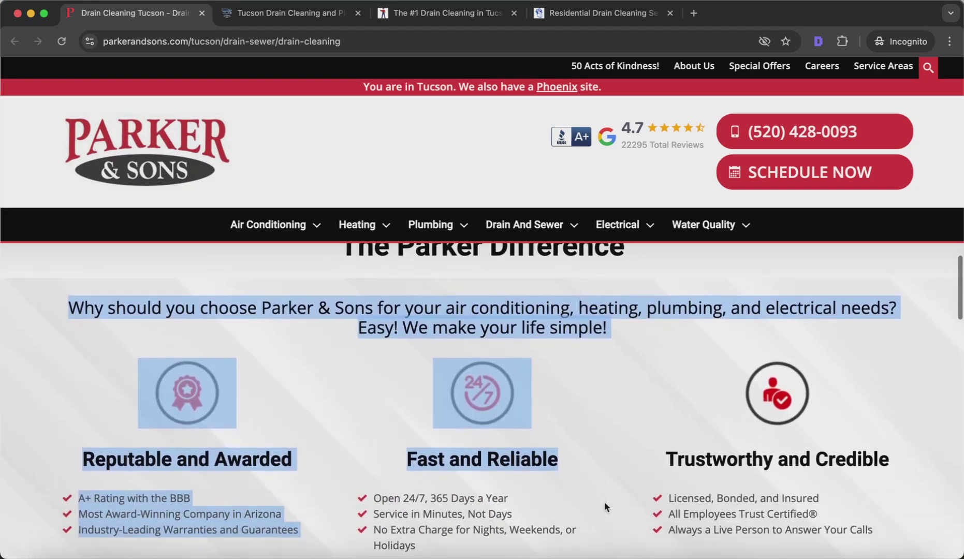
Step: Review the awards, related service links and suggested services, opening the Septic & Sewer Service and Commercial Services pages
scroll(604, 502, "down", 4)
scroll(604, 502, "down", 3)
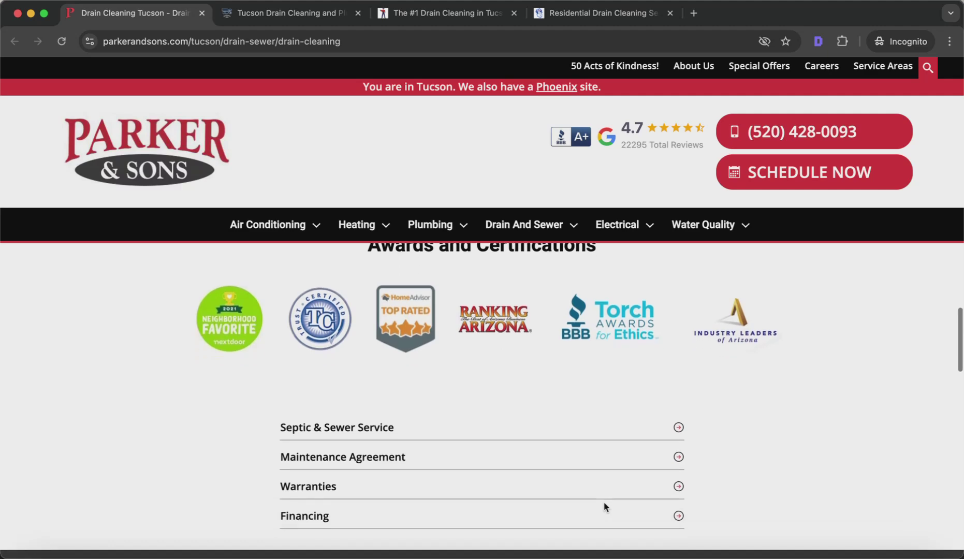
scroll(652, 378, "down", 3)
scroll(652, 379, "down", 2)
scroll(653, 379, "up", 3)
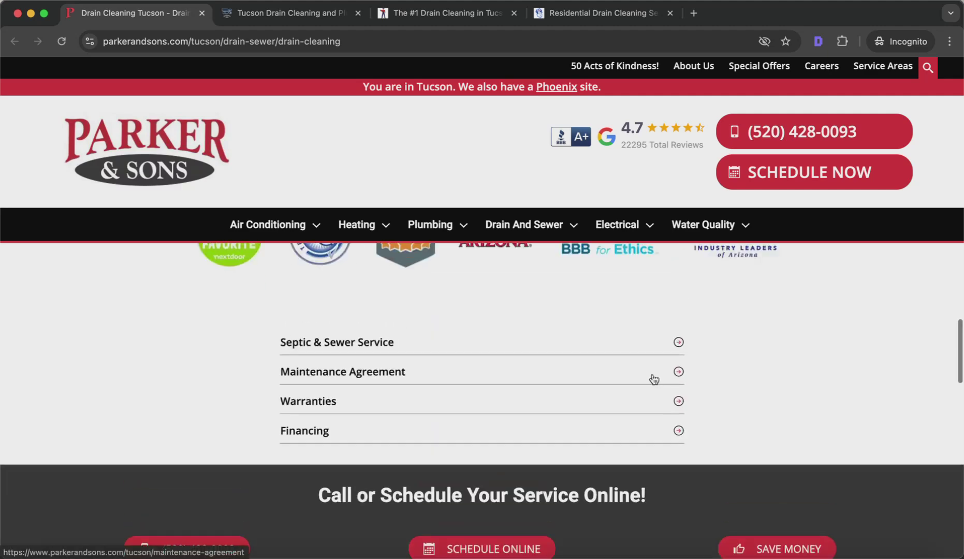
scroll(681, 345, "left", 5)
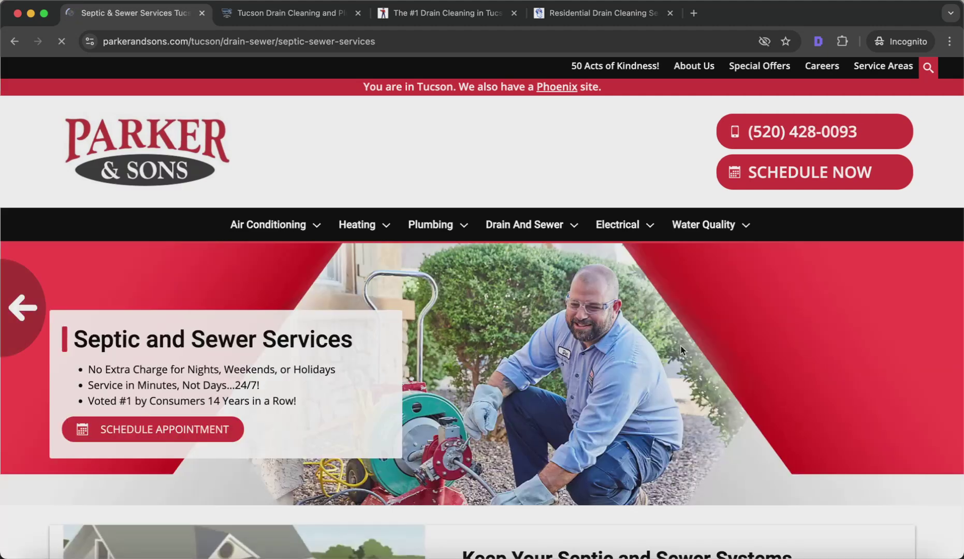
scroll(492, 407, "down", 3)
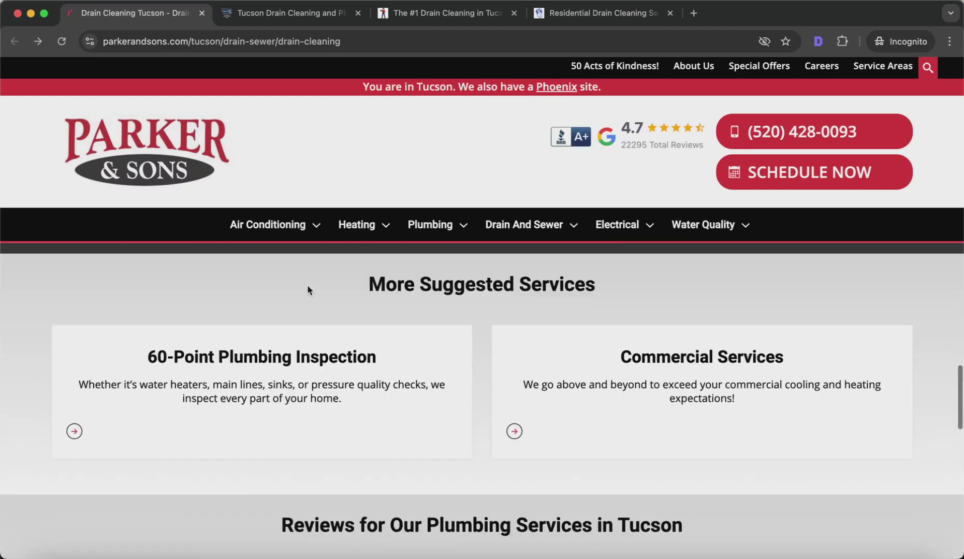
scroll(638, 284, "down", 2)
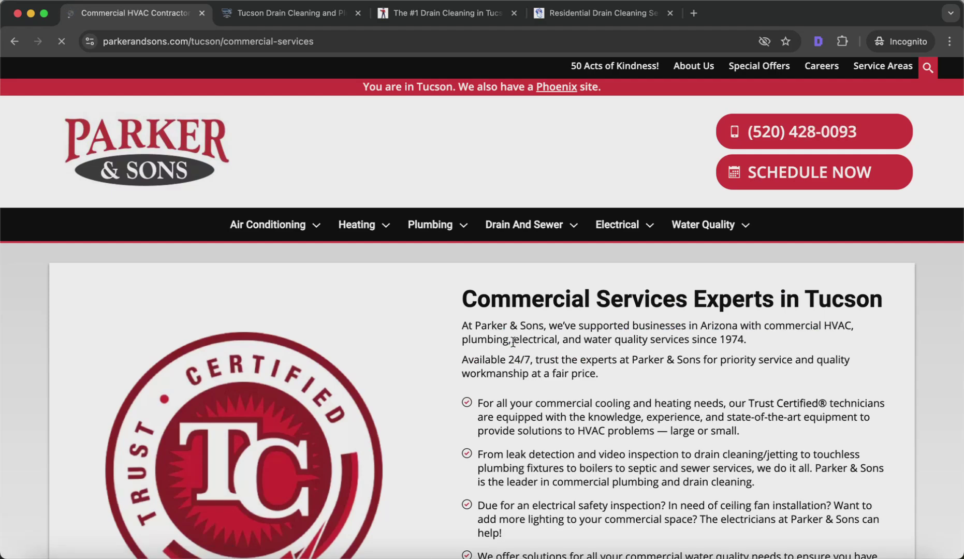
Step: Return to the Parker & Sons drain cleaning page and look through its lower sections, from the newsletter sign-up back up to the service descriptions
key("super+Left")
scroll(512, 341, "down", 11)
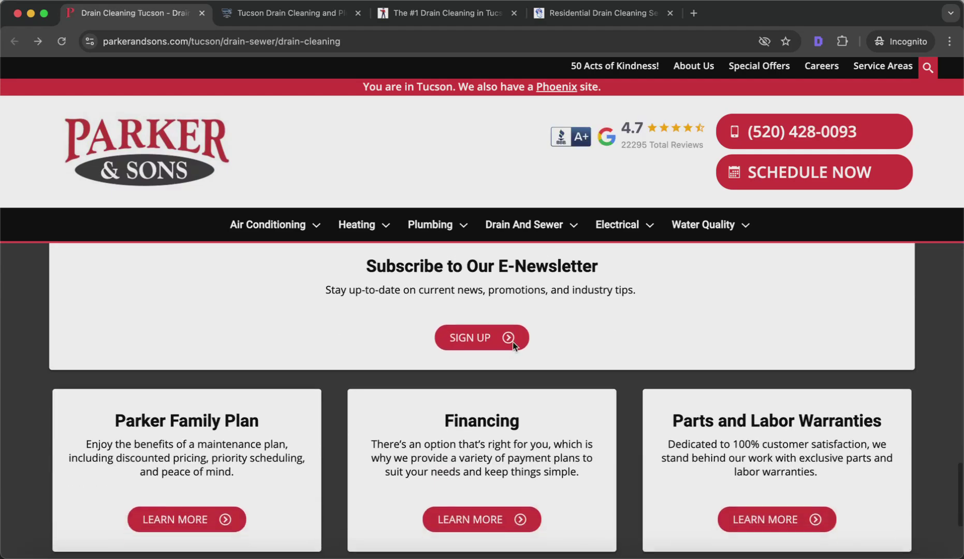
scroll(513, 344, "down", 4)
scroll(513, 344, "up", 15)
scroll(512, 347, "up", 6)
scroll(536, 434, "up", 10)
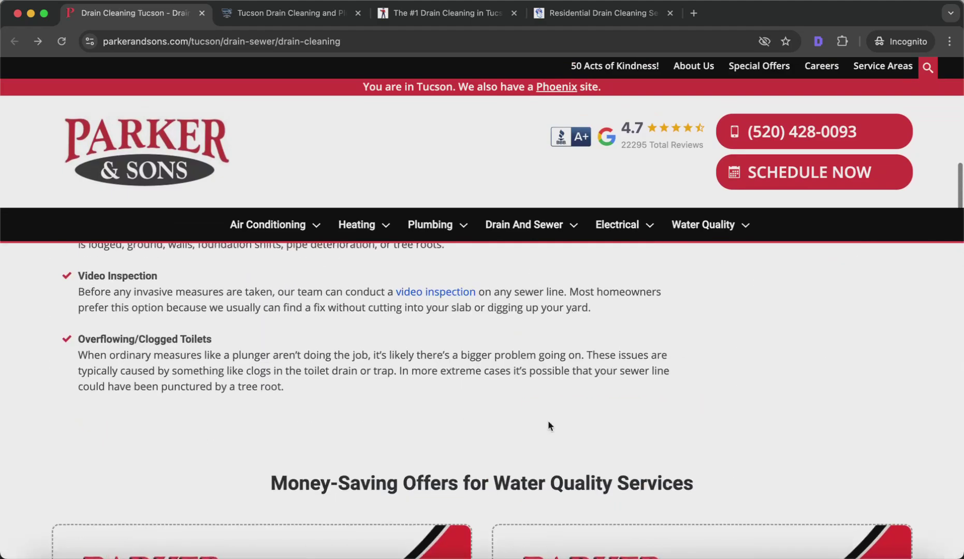
Step: Count the words of the Parker & Sons drain cleaning content, from the "Drain Cleaning" heading to the money-saving offers, with an online word counter
left_click_drag(725, 483, 115, 290)
left_click(484, 414)
scroll(484, 414, "up", 12)
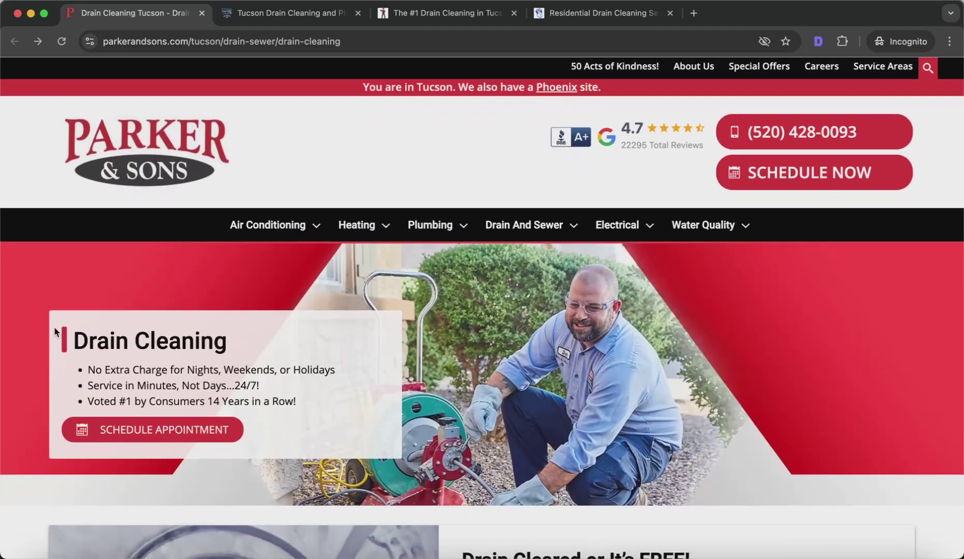
left_click_drag(48, 336, 163, 269)
key("super+t")
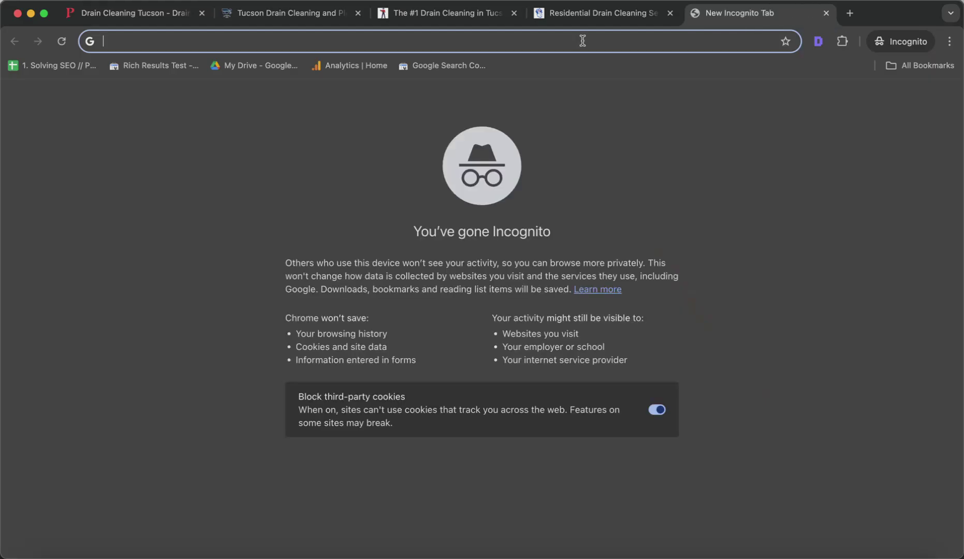
type("word counter")
key("Return")
left_click(312, 205)
key("super+v")
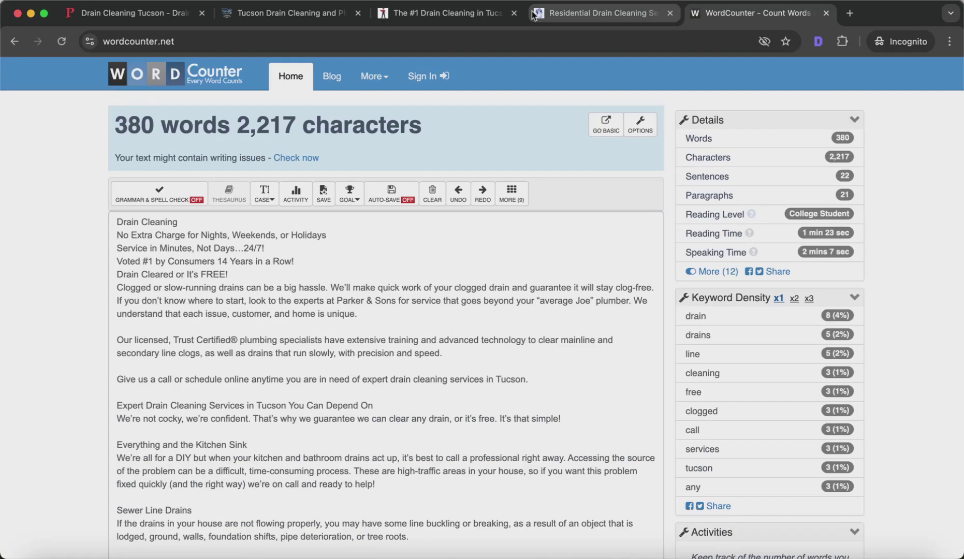
Step: Count the words of the entire Tucson Drain Cleaning and Plumbing homepage in WordCounter, then undo the paste
left_click(305, 21)
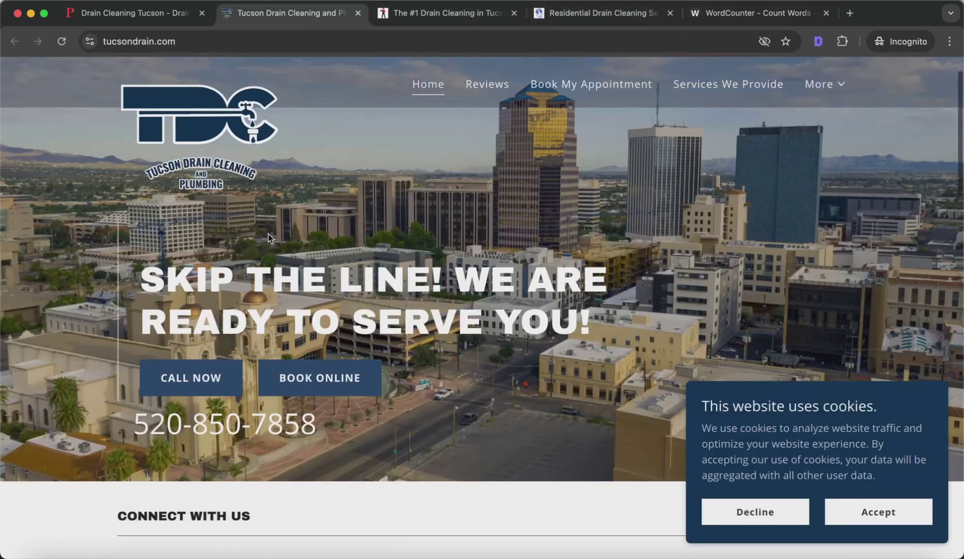
scroll(268, 234, "down", 20)
scroll(472, 337, "up", 20)
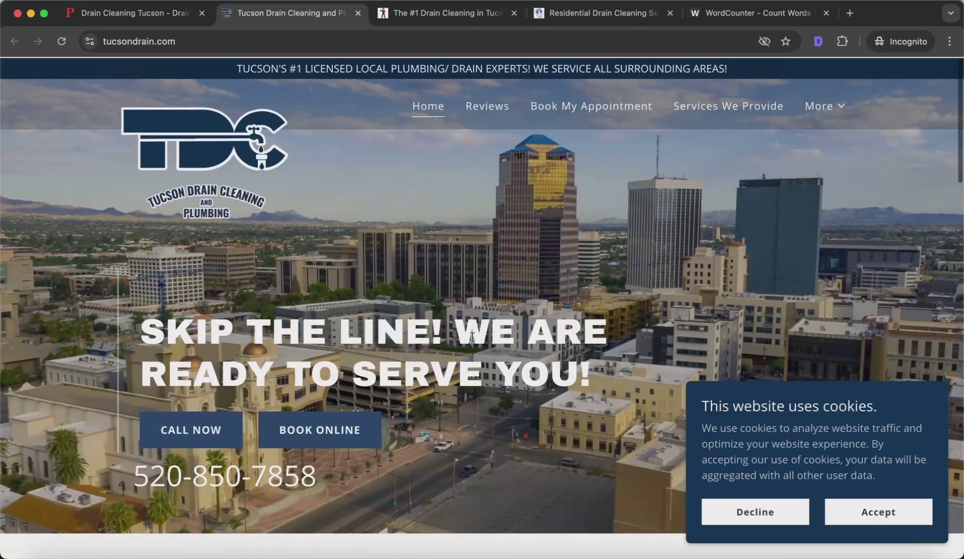
key("super+a")
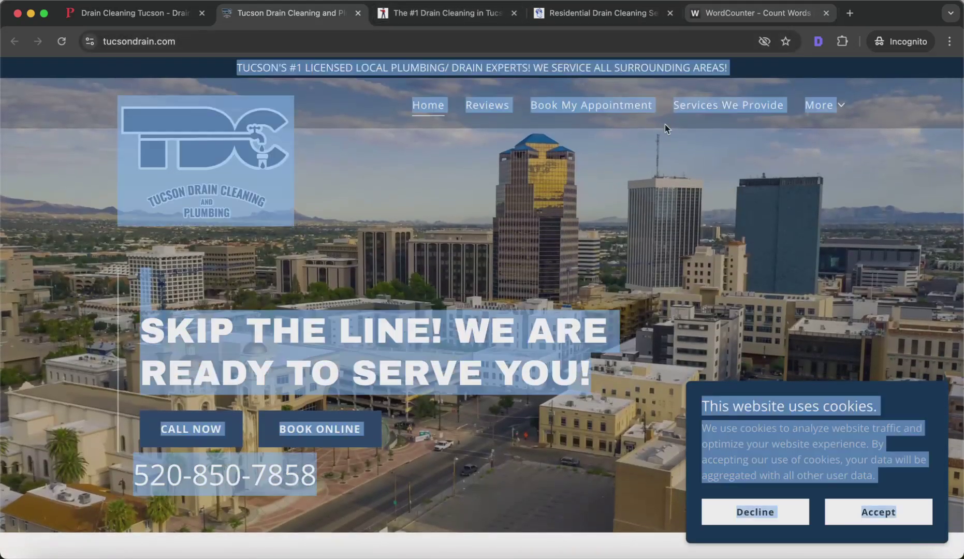
left_click(479, 197)
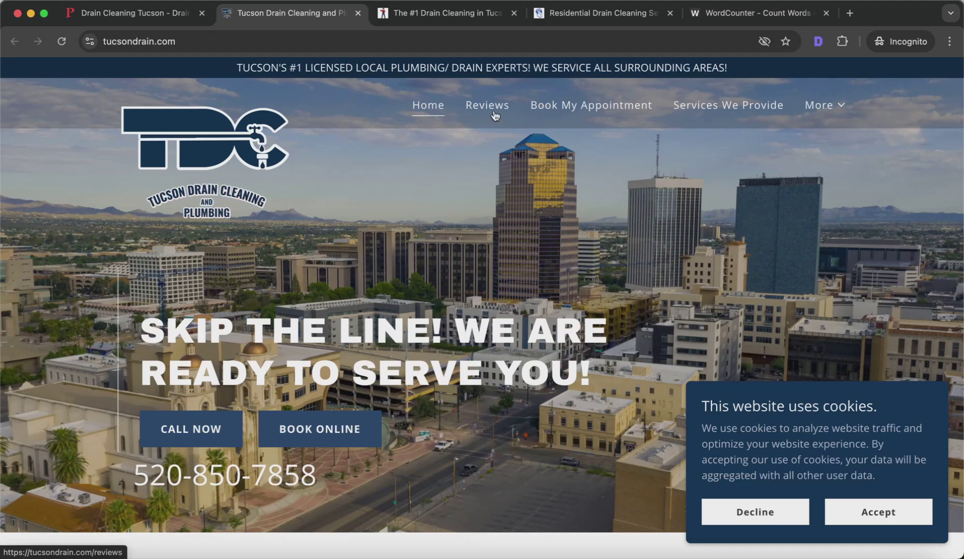
left_click(761, 12)
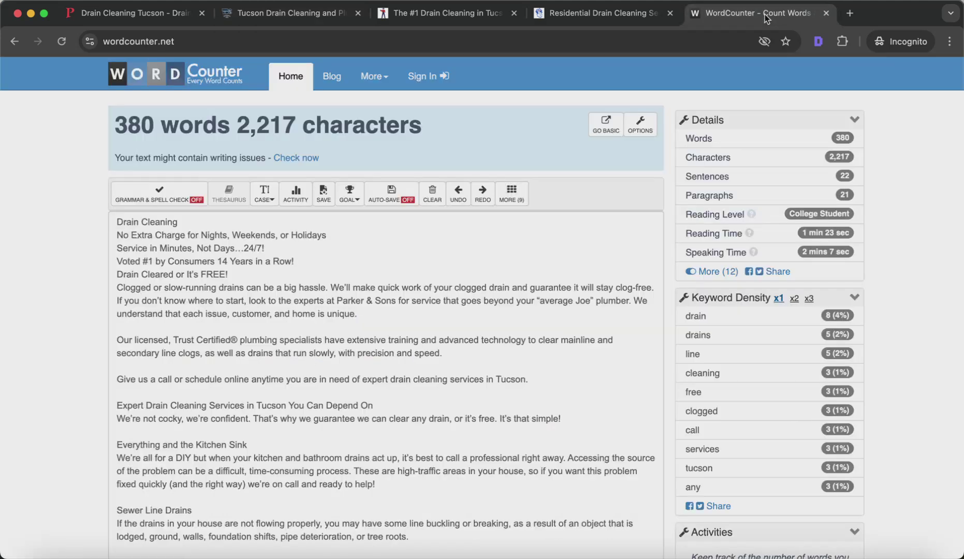
key("super+v")
scroll(379, 289, "up", 20)
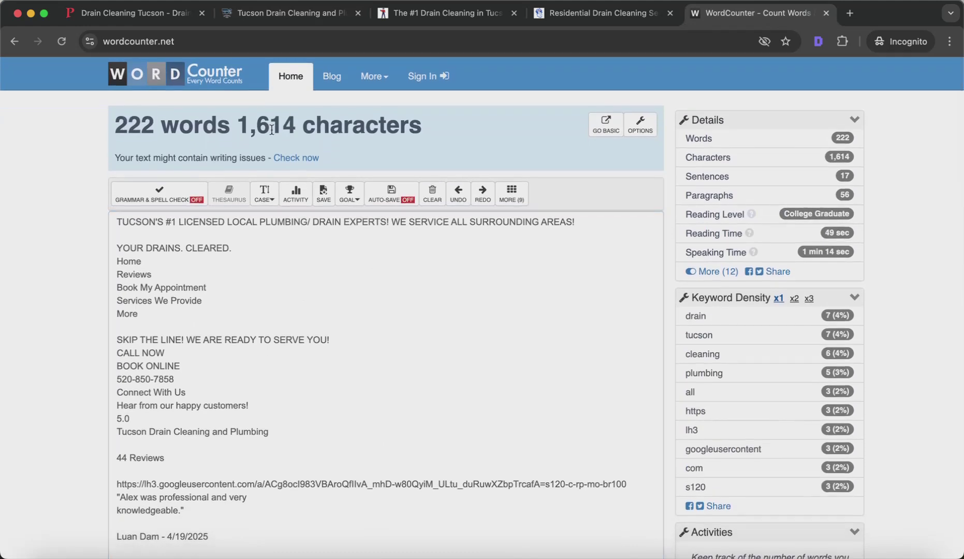
left_click(521, 302)
key("super+z")
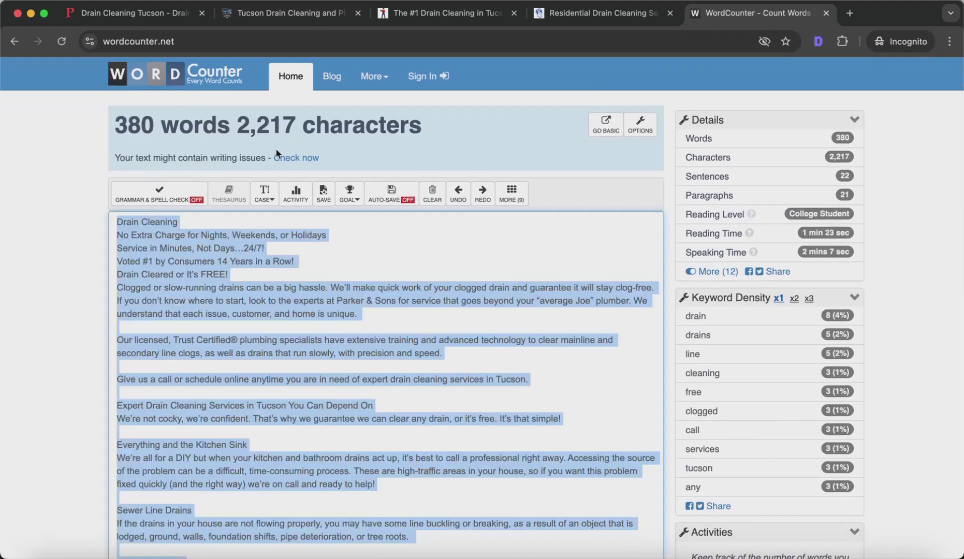
Step: Check the remaining competitor pages and close the Tucson Drain Cleaning and Plumbing homepage
left_click(624, 16)
left_click(461, 15)
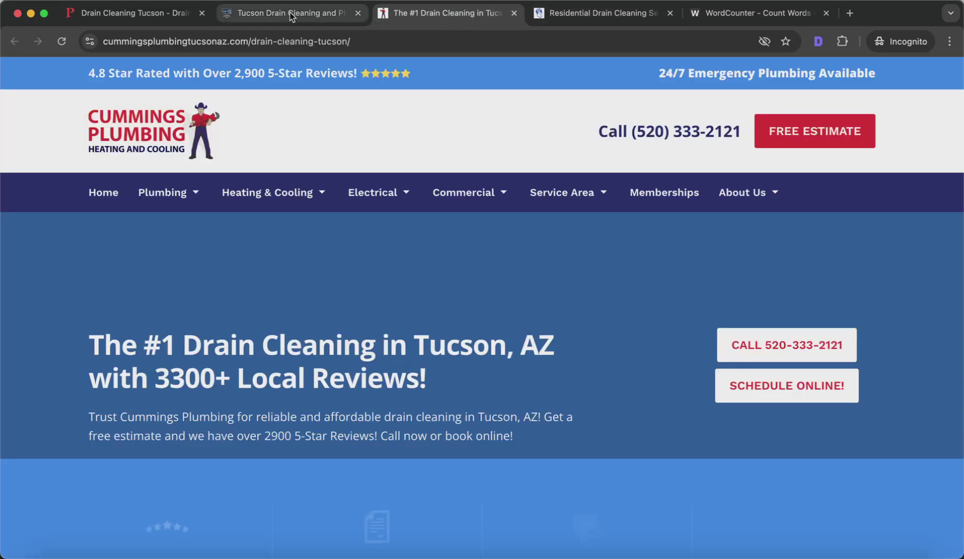
left_click(291, 15)
left_click(357, 14)
Step: Look through the Cummings Plumbing drain cleaning page, selecting its content from the main headline through the "Water Softeners" service tile
scroll(345, 244, "down", 1)
triple_click(260, 318)
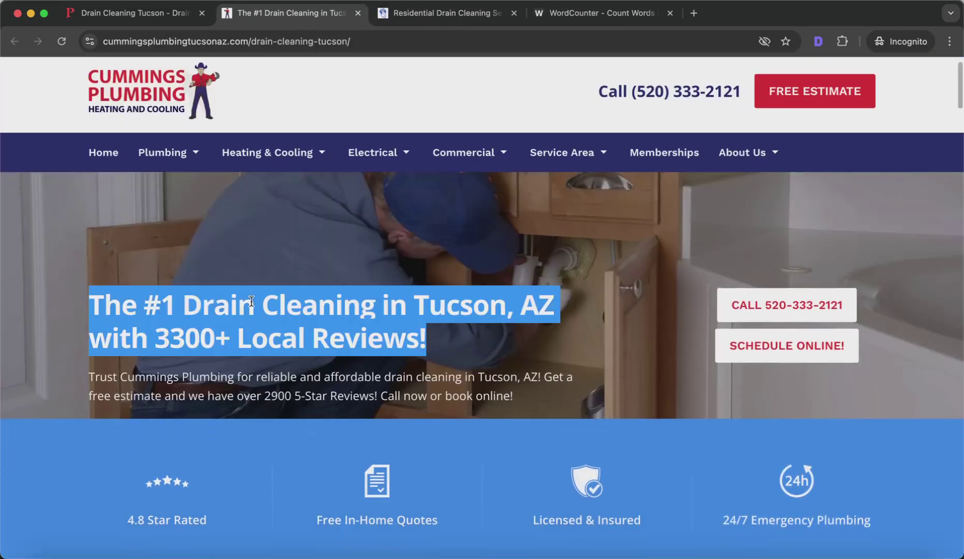
scroll(467, 365, "down", 4)
scroll(467, 361, "down", 15)
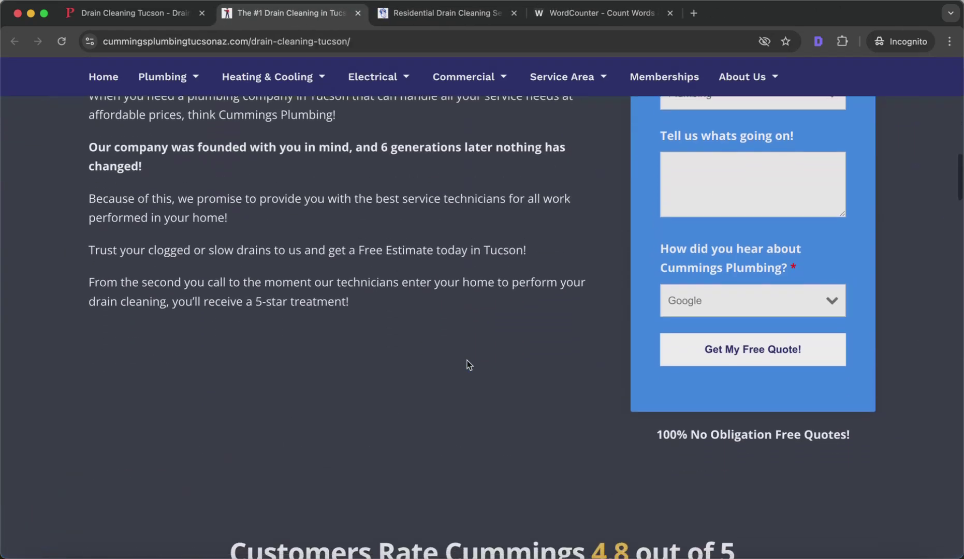
scroll(467, 365, "down", 10)
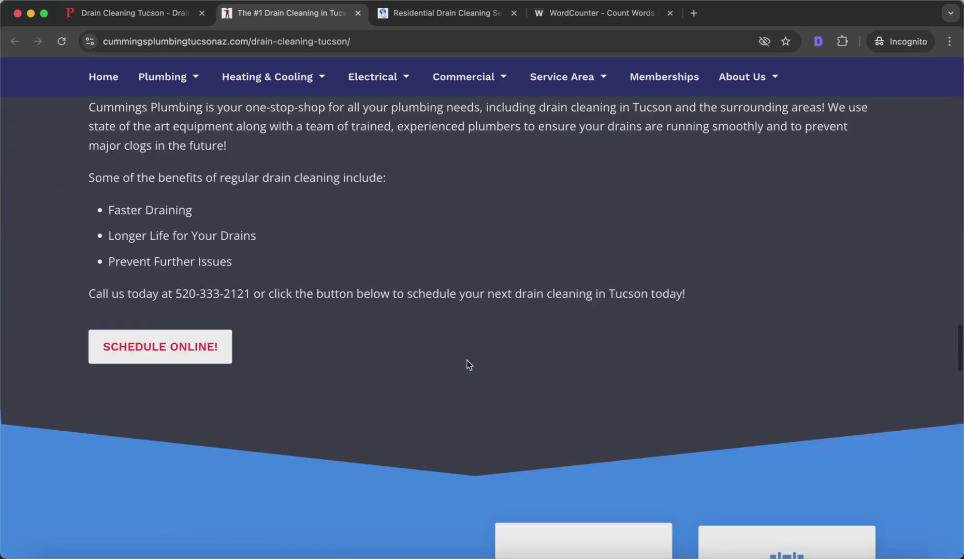
left_click(633, 293, "shift")
scroll(631, 292, "down", 5)
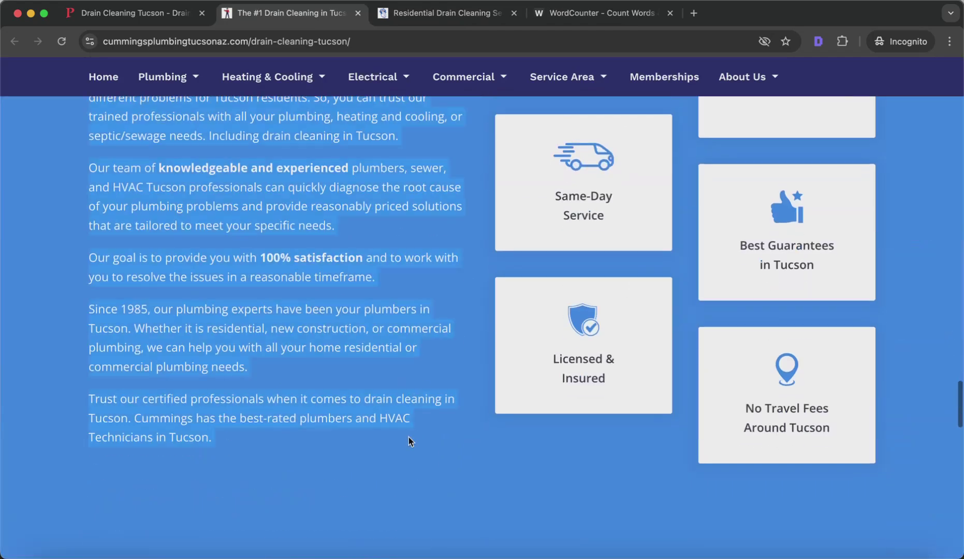
scroll(408, 437, "down", 15)
scroll(408, 437, "down", 4)
scroll(652, 314, "up", 10)
left_click(727, 416, "shift")
scroll(710, 551, "down", 12)
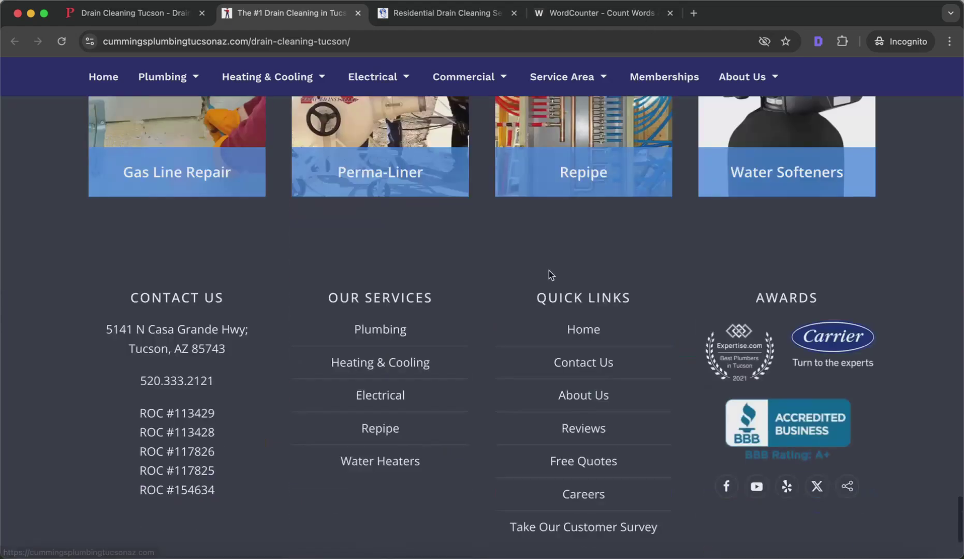
scroll(831, 247, "up", 4)
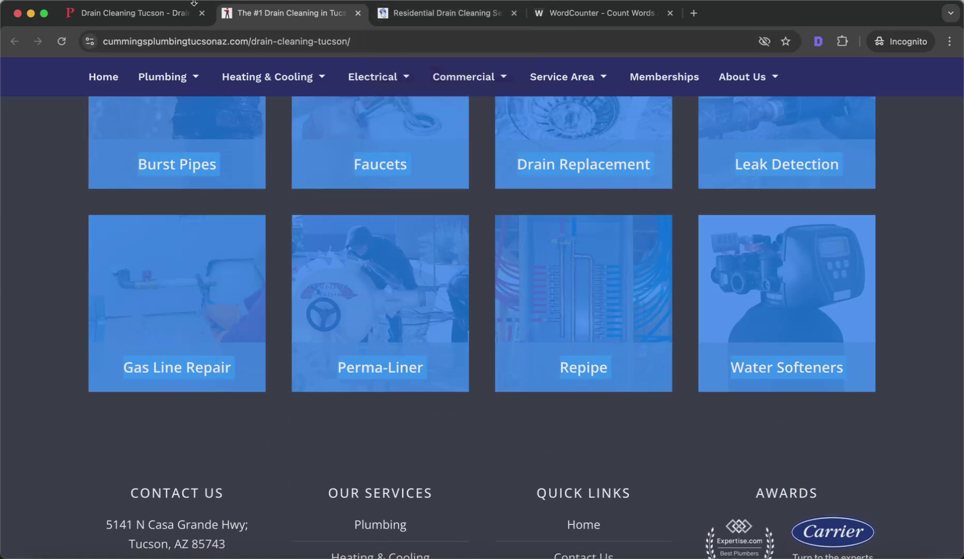
Step: Replace the text in WordCounter with the Cummings Plumbing page content to count its words
left_click(615, 10)
left_click(414, 272)
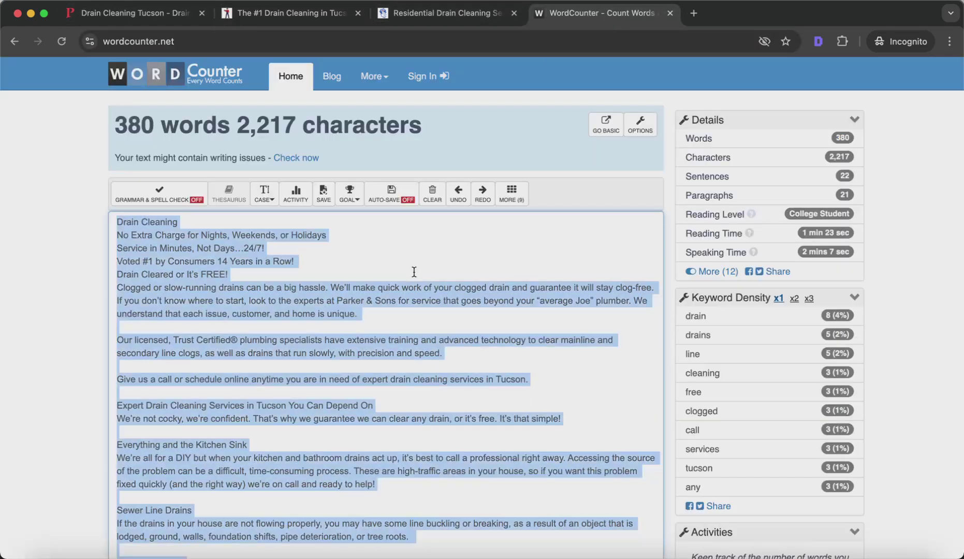
key("super+a")
key("super+v")
key("super+a")
scroll(284, 215, "up", 4)
scroll(207, 171, "down", 1)
left_click(114, 130)
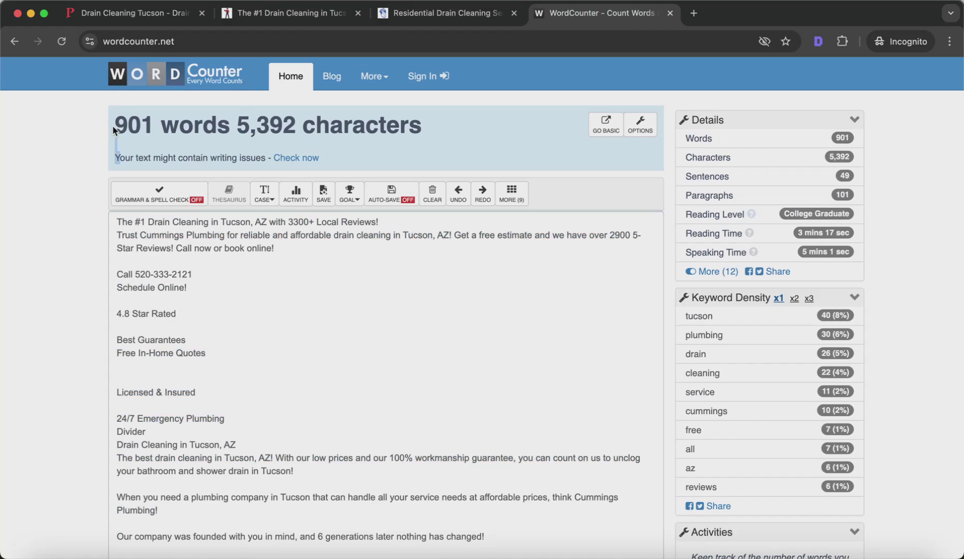
Step: Examine the Mr. Rooter drain cleaning page from its main heading down past the services list and the "Service You Can Trust!" contact form
left_click(290, 12)
left_click(445, 12)
triple_click(135, 346)
scroll(355, 350, "down", 10)
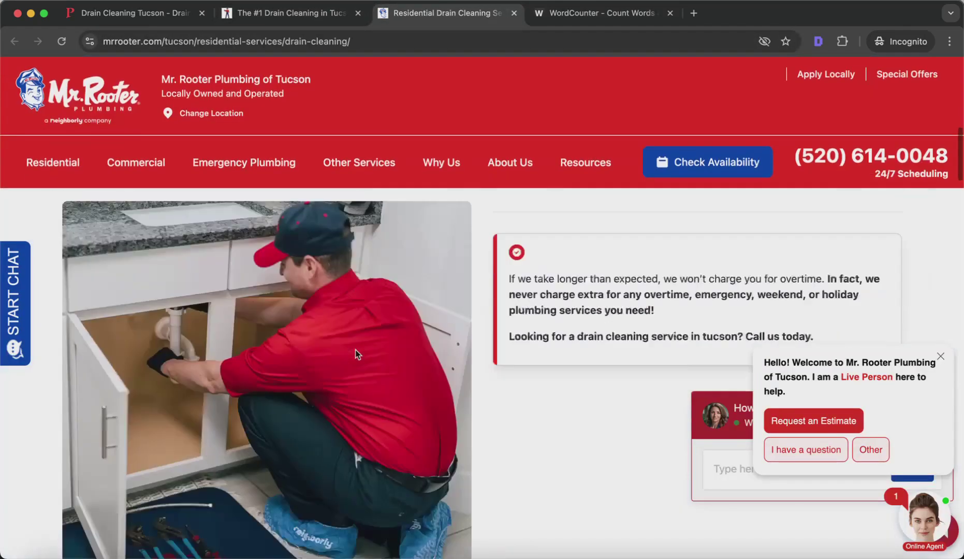
scroll(570, 367, "down", 15)
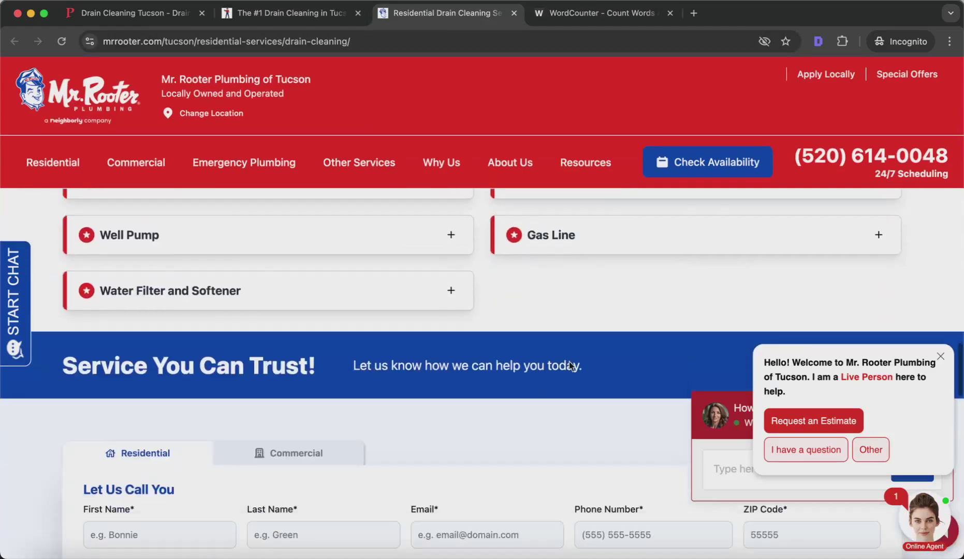
scroll(475, 327, "down", 15)
scroll(476, 331, "up", 15)
scroll(476, 333, "down", 15)
scroll(476, 332, "up", 20)
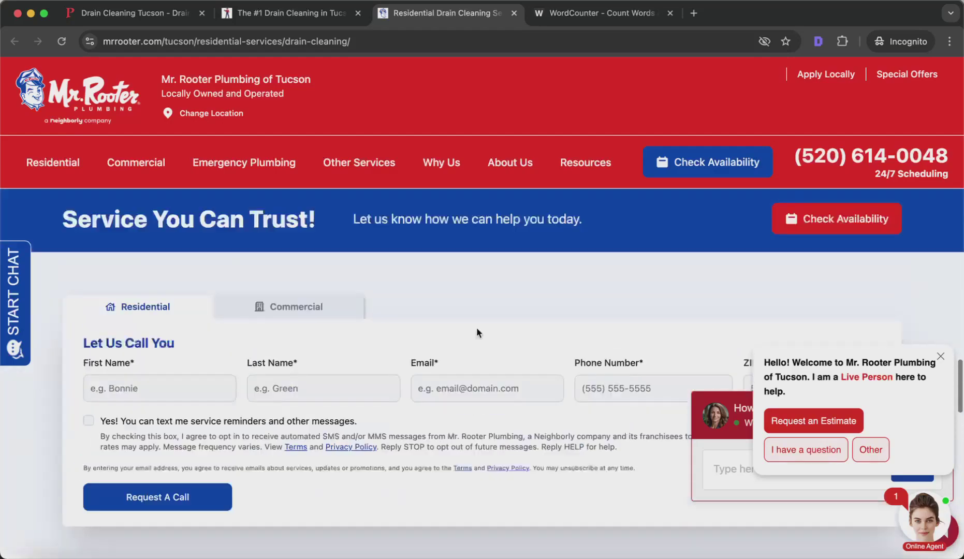
Step: Copy the Mr. Rooter page content from its main heading onward and replace the text in WordCounter with it to count its words
scroll(476, 332, "down", 5)
left_click_drag(155, 200, 524, 376)
key("super+c")
key("super+4")
key("super+a")
key("super+v")
key("super+a")
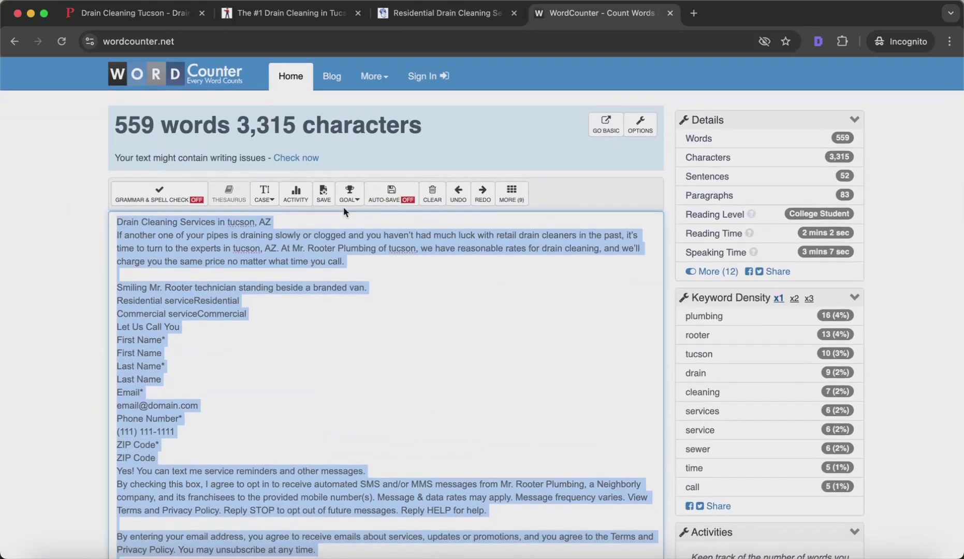
Step: Add up the four competitors' approximate word counts in Spotlight as 200+300+900+500
key("super+space")
type("200_")
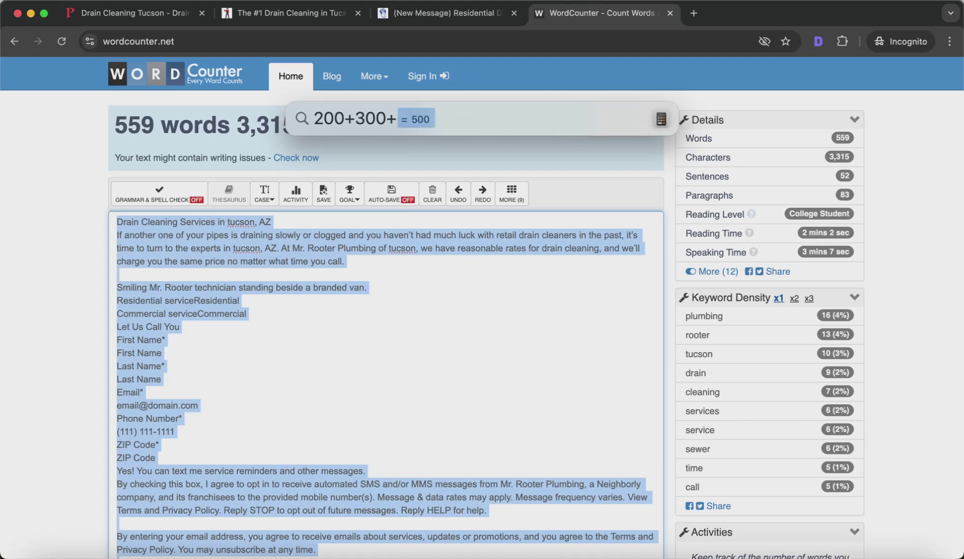
type("300+900")
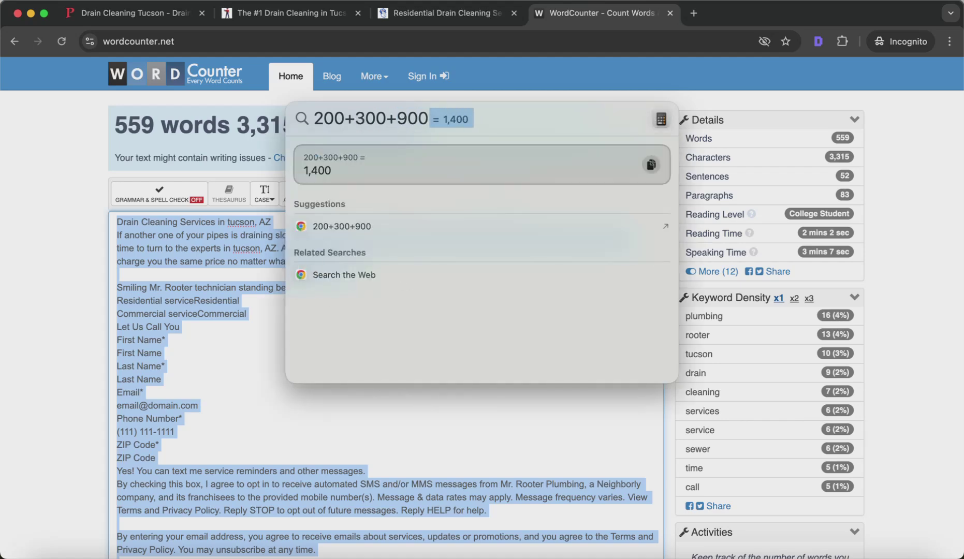
key("BackSpace")
key("BackSpace")
key("BackSpace")
type("500/4")
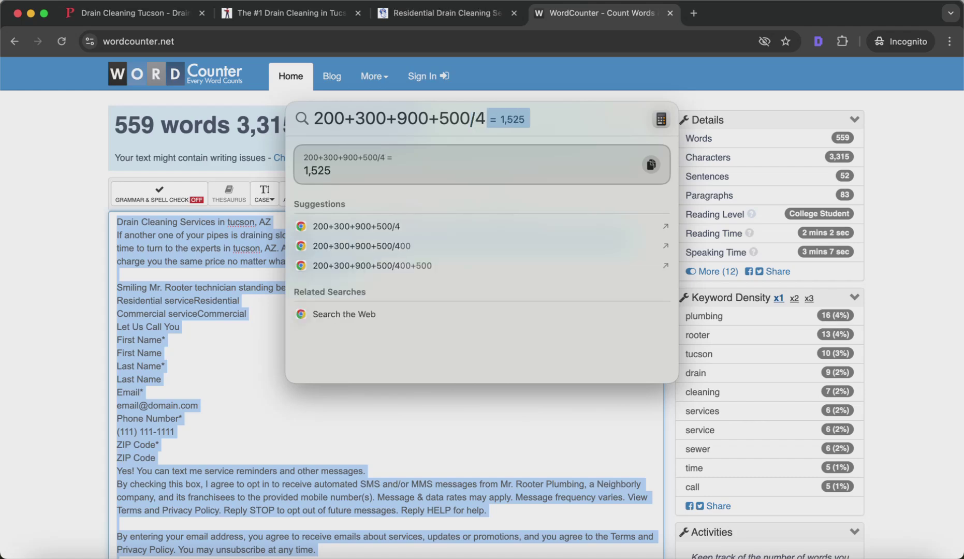
key("BackSpace")
key("BackSpace")
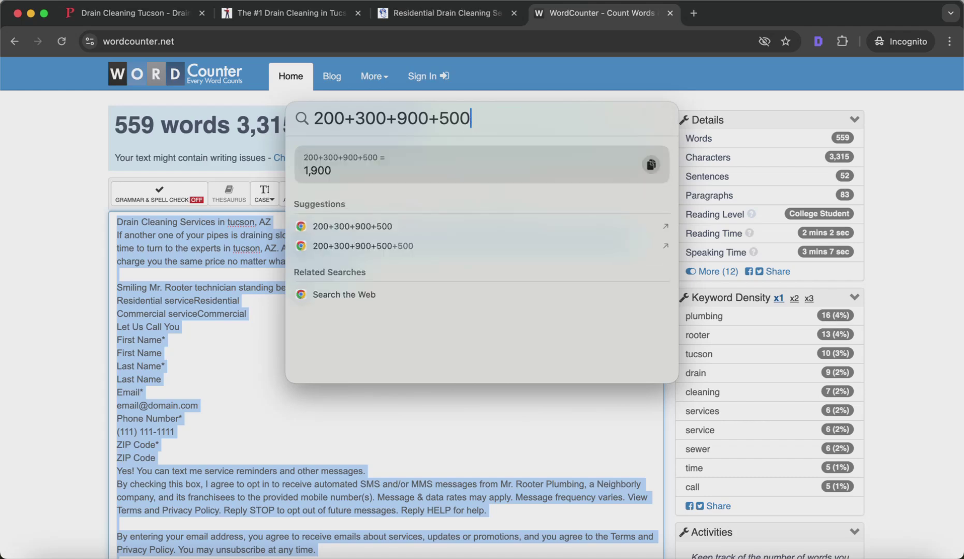
Step: Calculate the average competitor word count in Spotlight as 1900/4 and dismiss the search
type("1900/4")
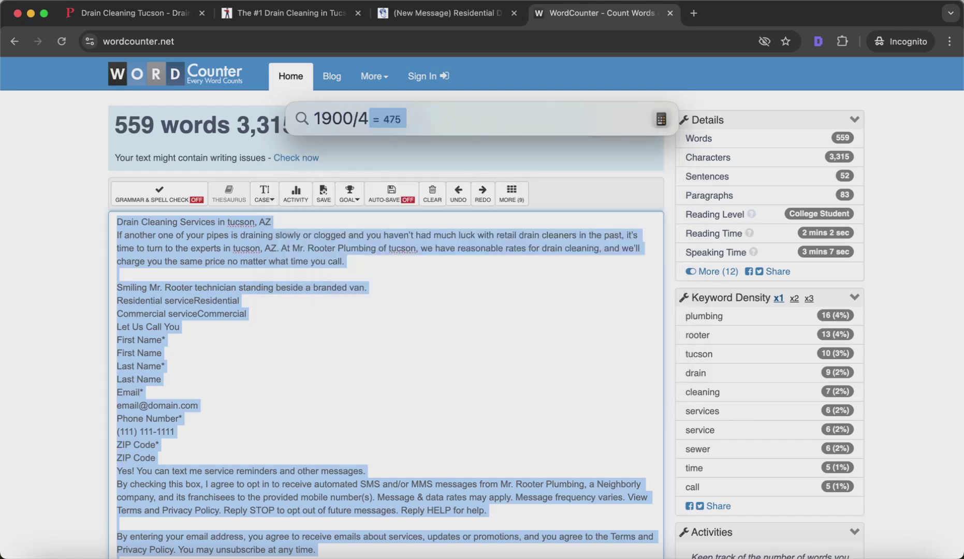
key("Escape")
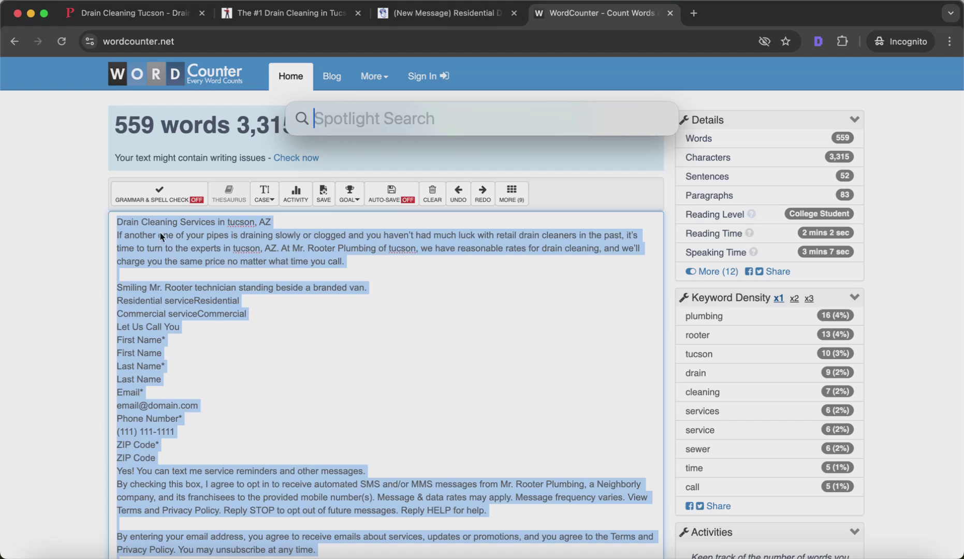
key("Escape")
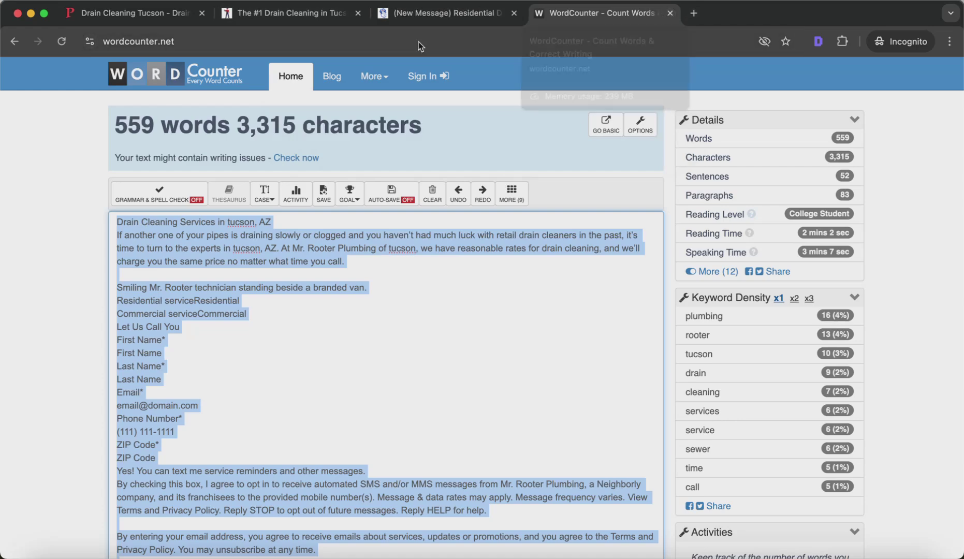
Step: Glance back over the Cummings Plumbing page and close all remaining competitor pages and WordCounter in the Incognito window
left_click(317, 15)
mouse_move(311, 182)
scroll(311, 182, "up", 10)
scroll(311, 182, "up", 5)
left_click(358, 14)
left_click(358, 13)
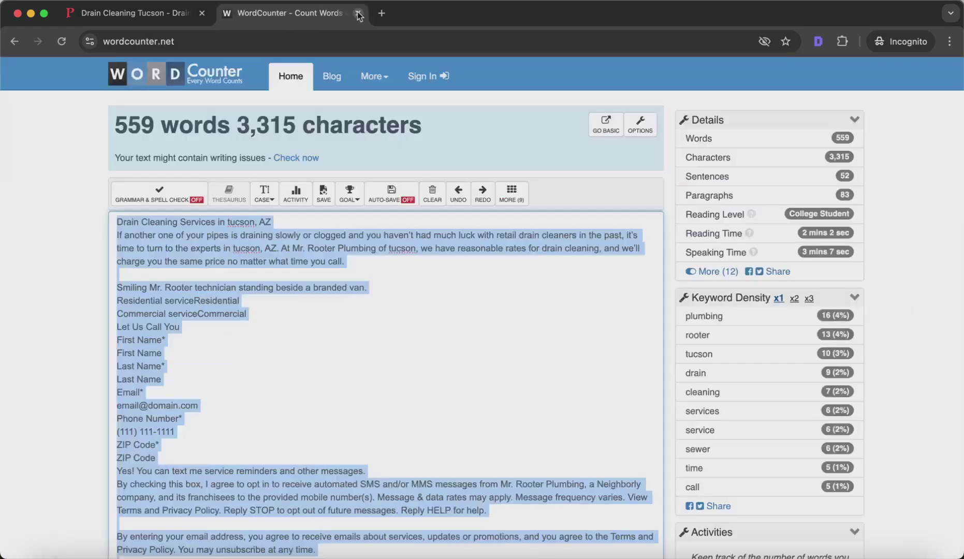
left_click(357, 14)
left_click(202, 13)
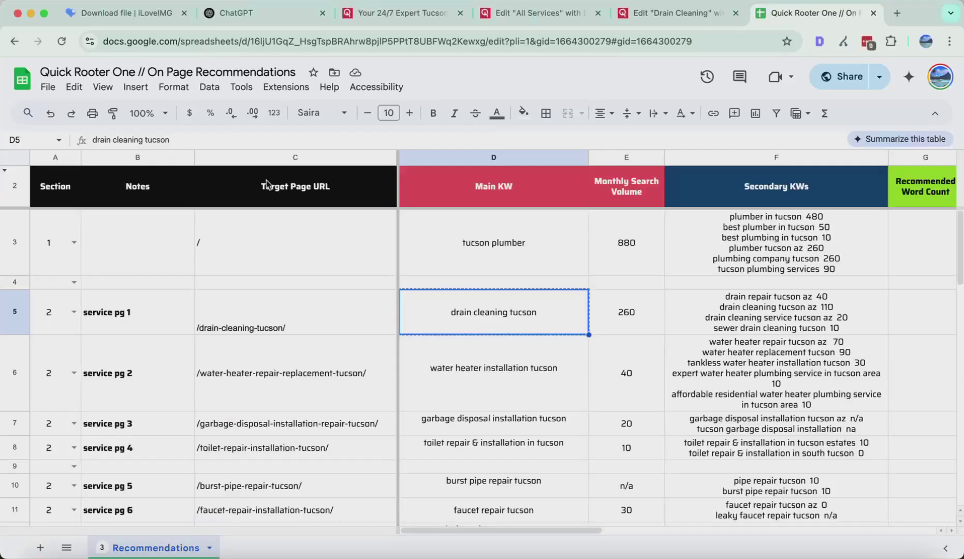
Step: Bring up the "All Services" page in the Elementor editor
left_click(422, 21)
left_click(541, 14)
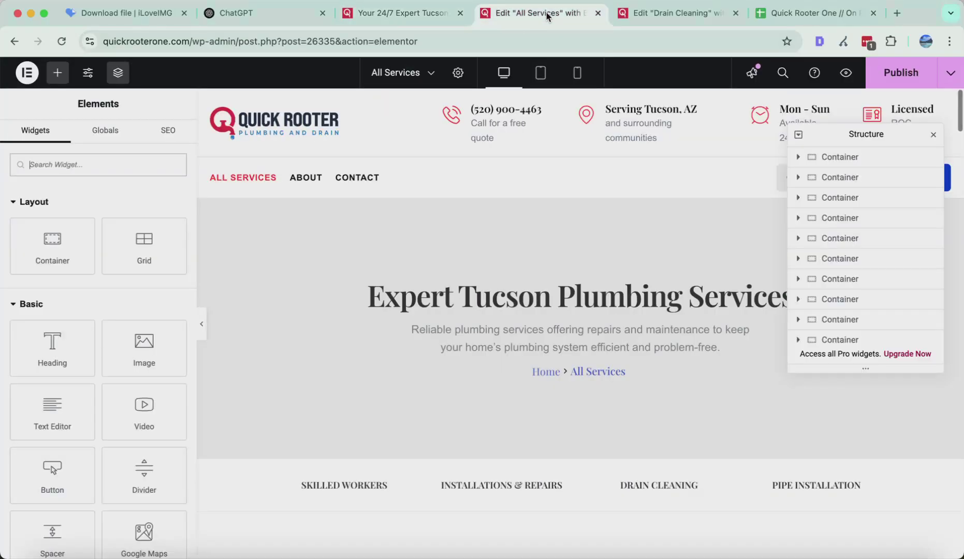
Step: Preview the "Master Service Template (make copy)" from the Drain Cleaning page's saved templates and review its sections
left_click(673, 13)
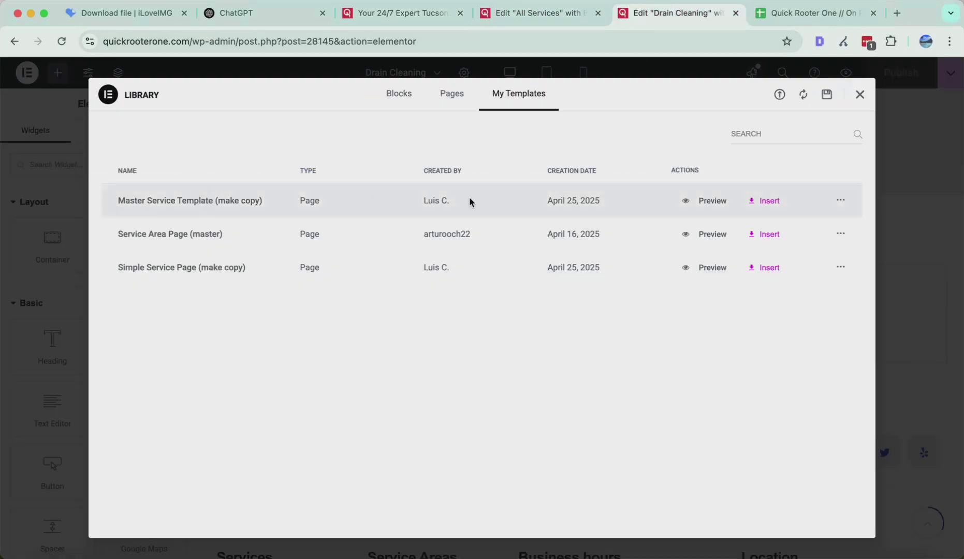
left_click(687, 202)
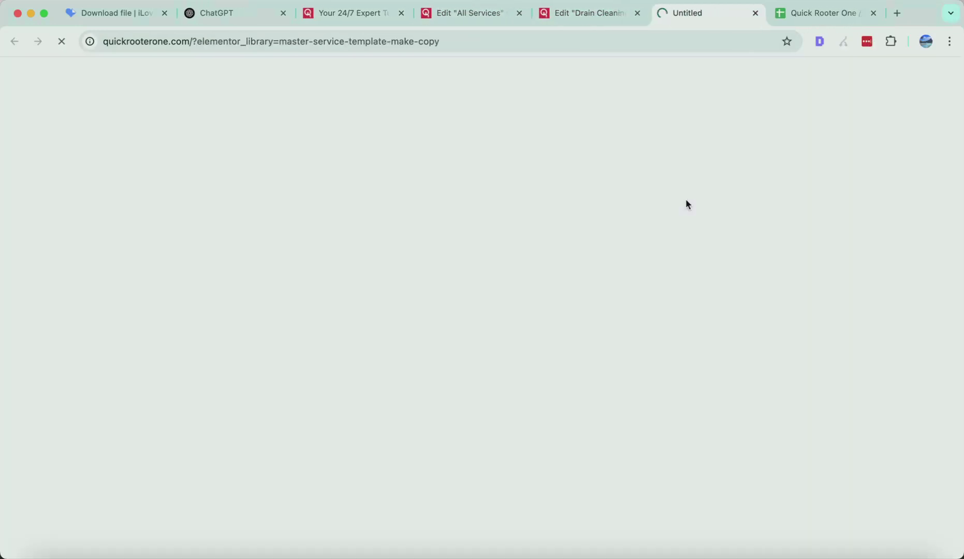
scroll(569, 255, "down", 10)
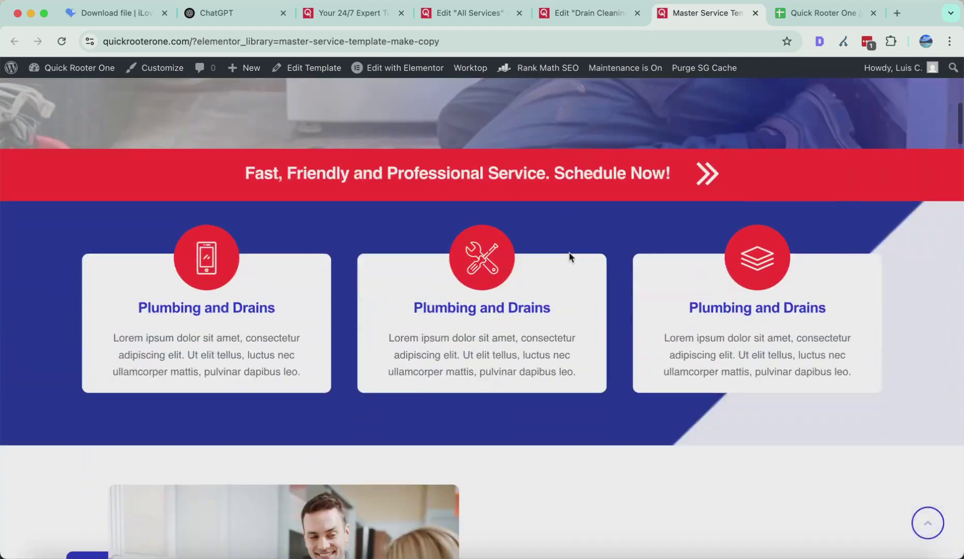
scroll(569, 255, "down", 15)
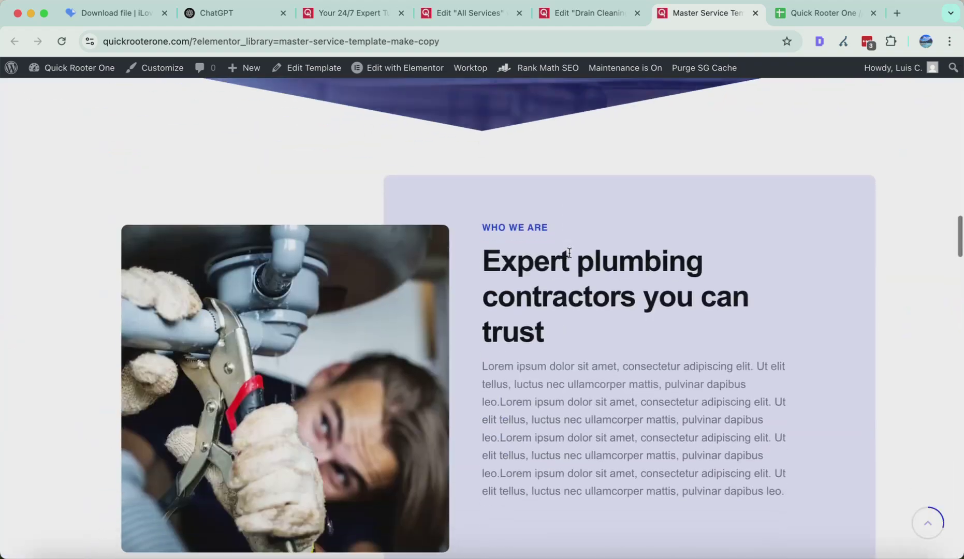
scroll(570, 252, "down", 15)
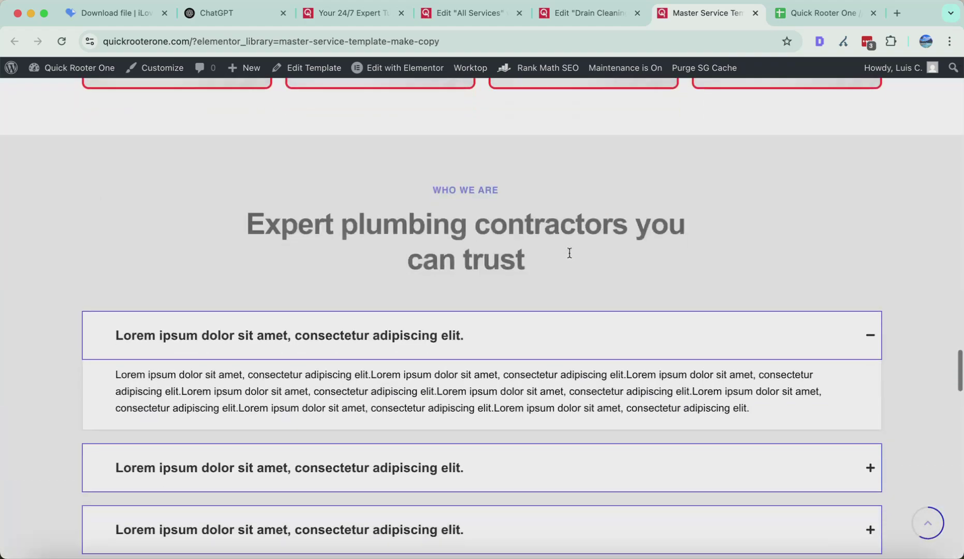
scroll(569, 257, "down", 12)
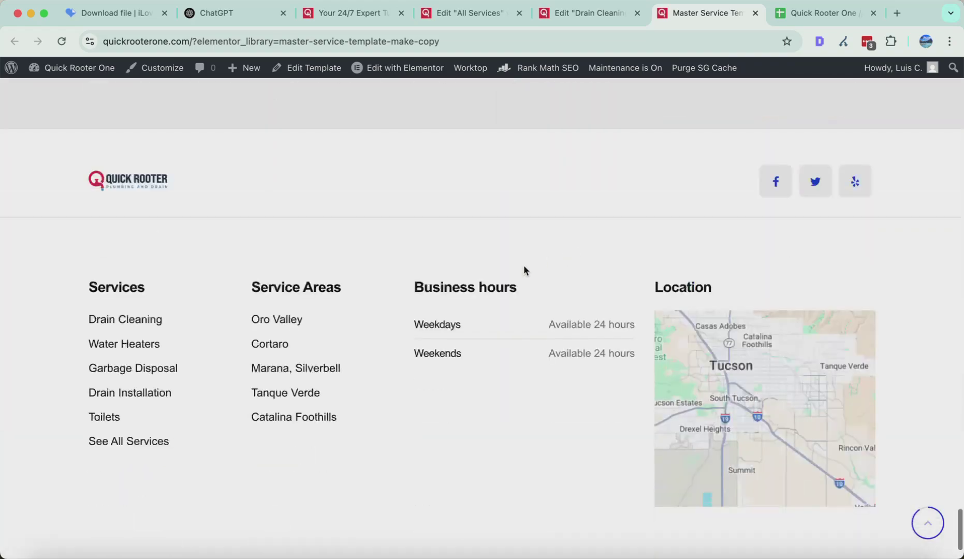
scroll(496, 268, "up", 20)
Step: Preview the "Simple Service Page (make copy)" template and review its content down to the contact call-to-action
left_click(590, 12)
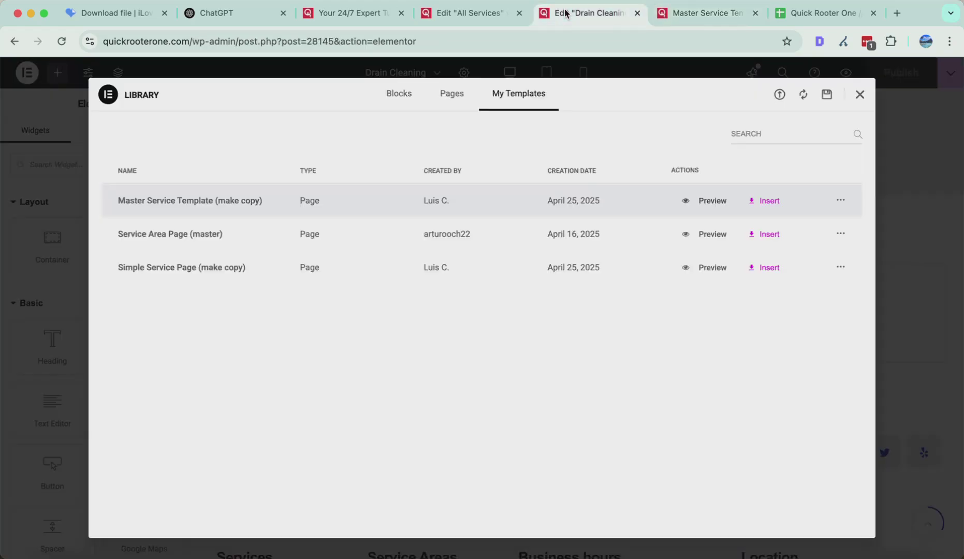
left_click(685, 270)
scroll(456, 190, "down", 15)
scroll(455, 187, "down", 15)
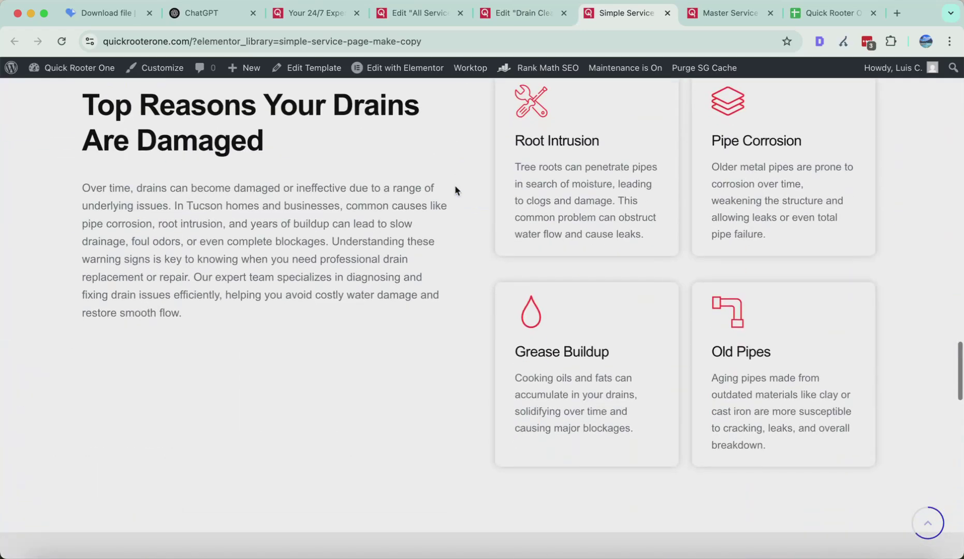
scroll(455, 190, "down", 15)
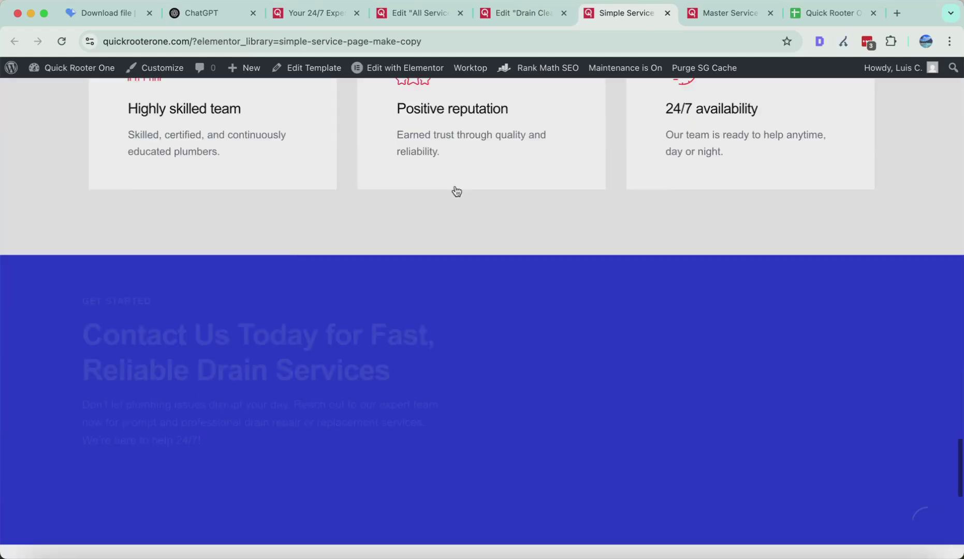
scroll(456, 191, "down", 3)
left_click_drag(92, 176, 217, 338)
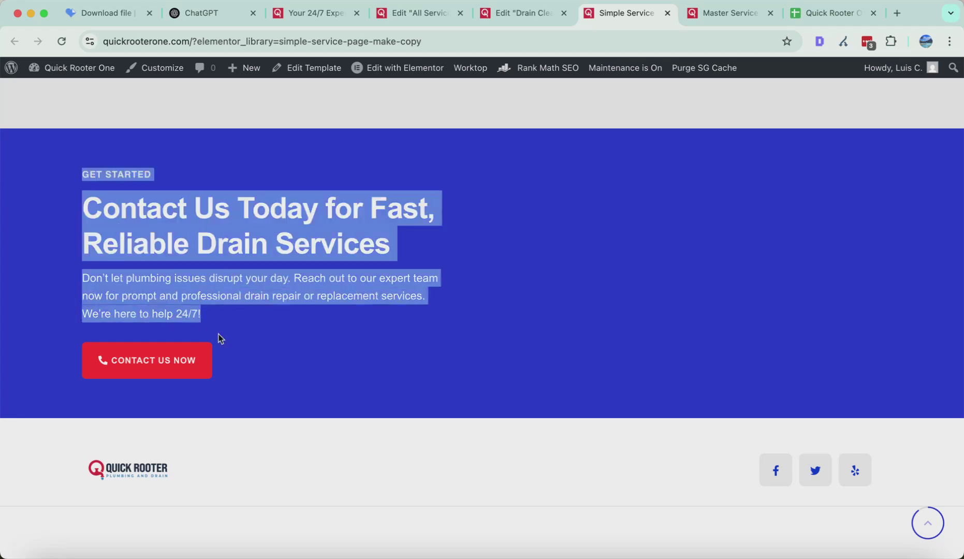
scroll(326, 303, "up", 20)
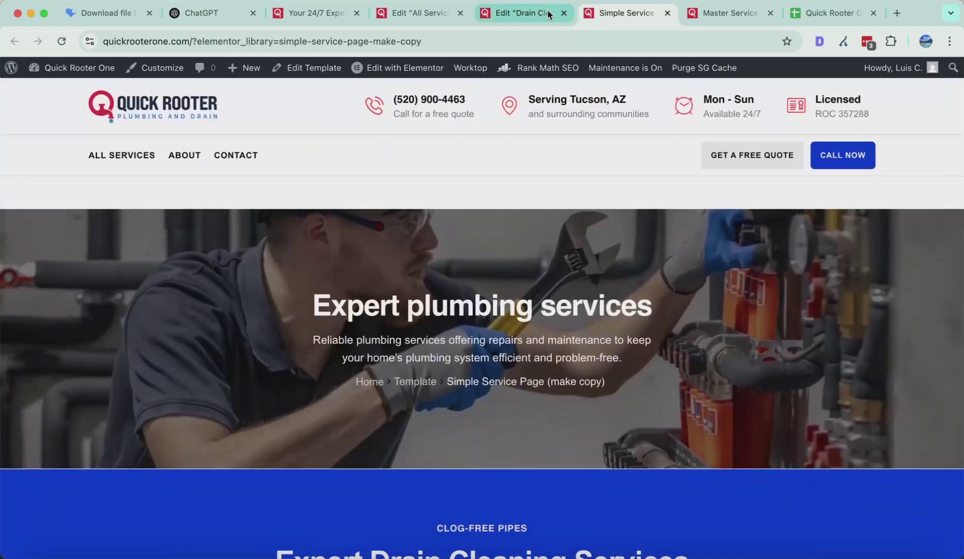
Step: Insert the "Simple Service Page (make copy)" template into the Drain Cleaning page and look over the imported layout
left_click(527, 18)
left_click(768, 269)
left_click(585, 341)
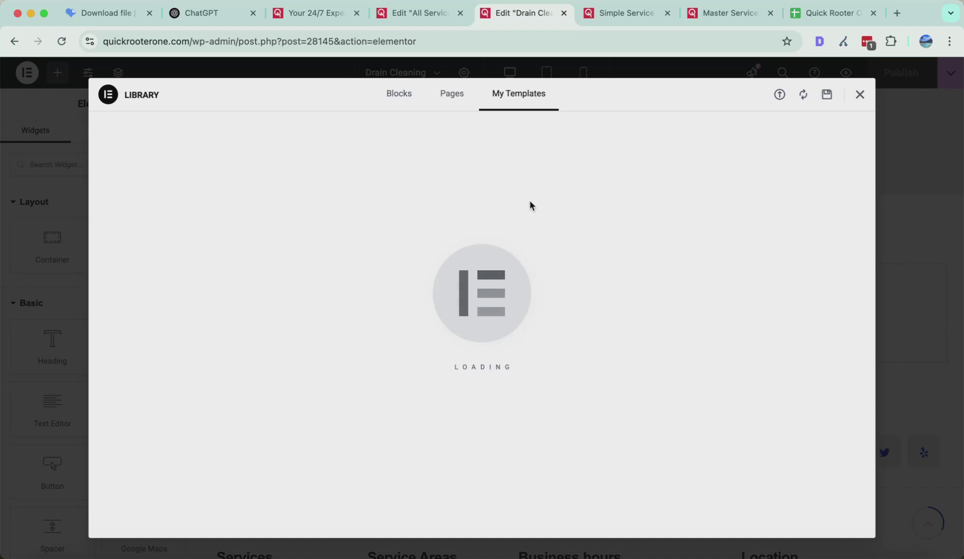
scroll(530, 205, "down", 13)
scroll(529, 205, "up", 15)
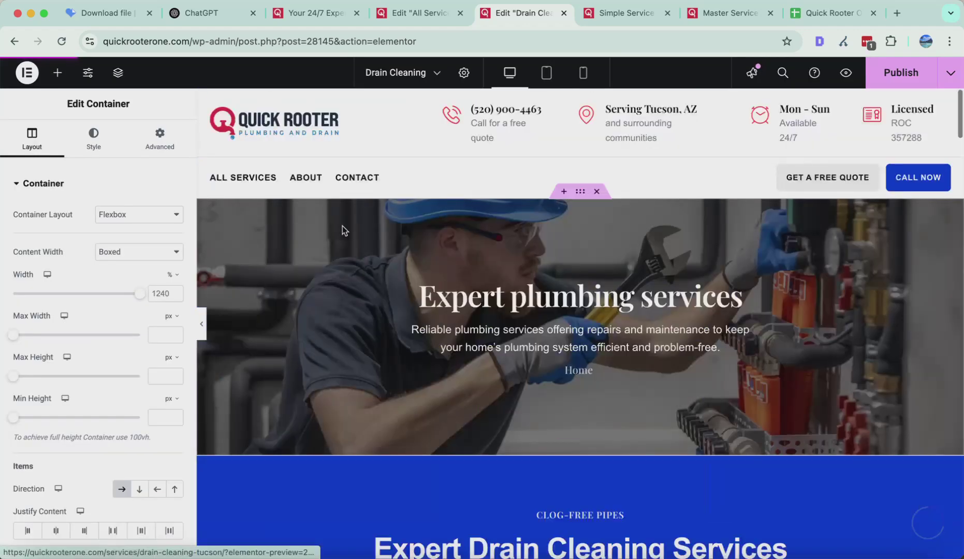
right_click(264, 230)
left_click(317, 162)
right_click(271, 252)
left_click(300, 169)
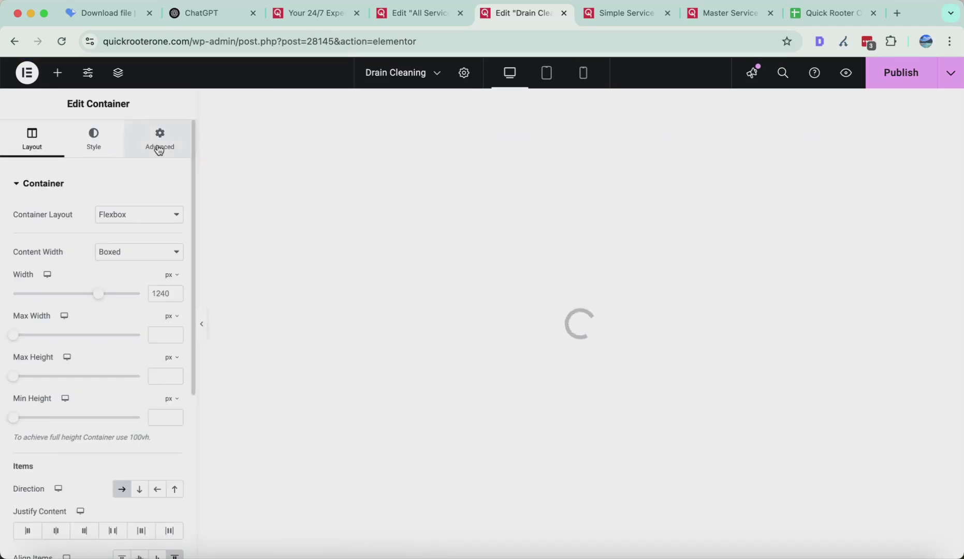
left_click(110, 151)
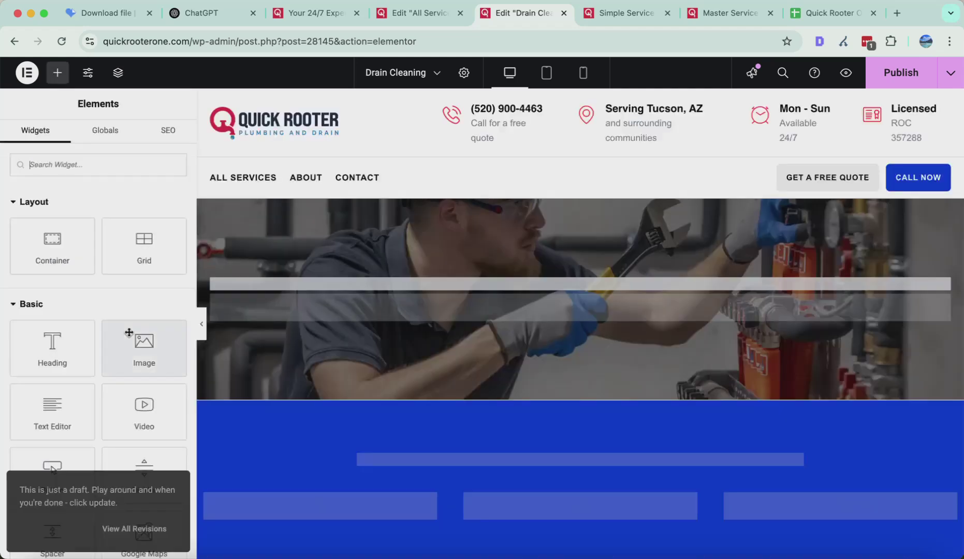
Step: Remove the background image from the hero container containing the "Expert plumbing services" heading
right_click(325, 268)
left_click(327, 166)
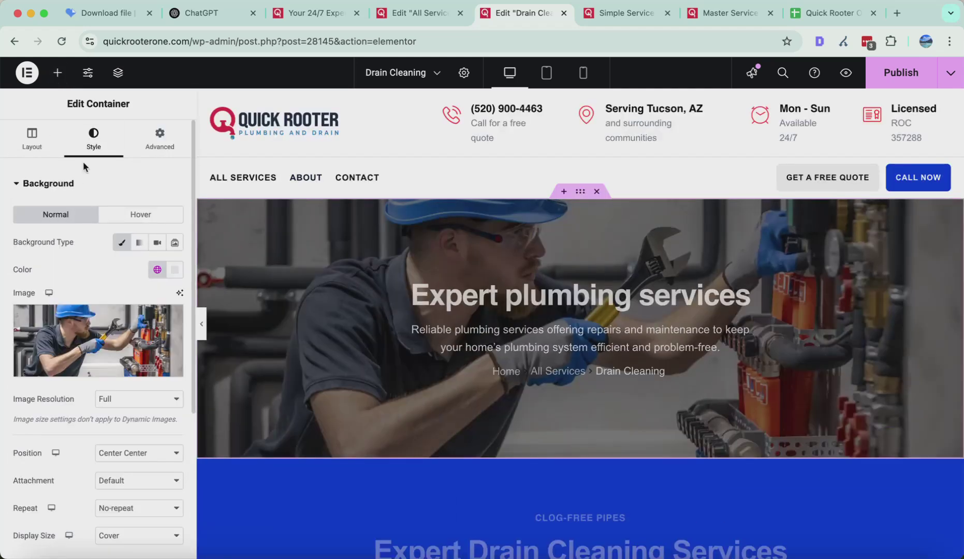
left_click(175, 315)
Step: Browse the entire media library, loading the remaining items, for a suitable hero background image
left_click(122, 323)
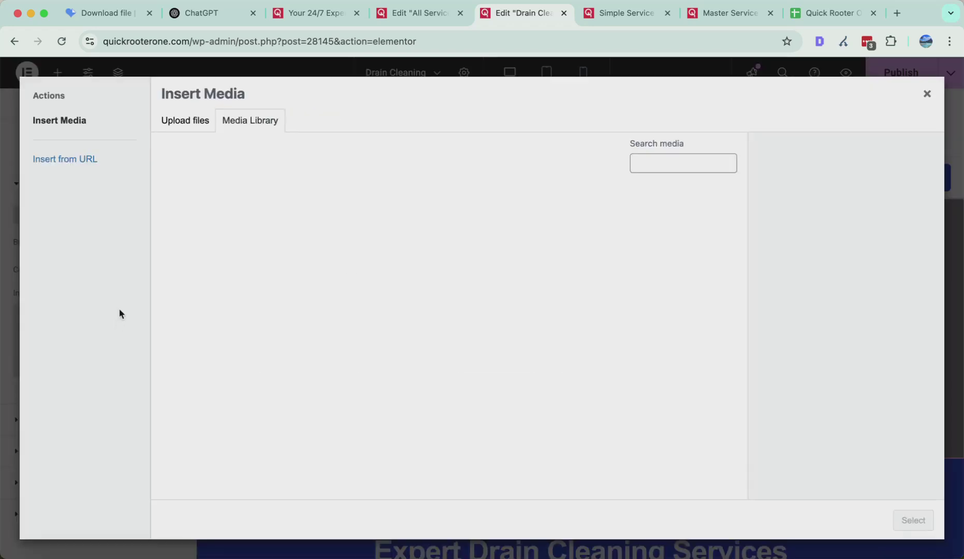
scroll(440, 353, "down", 4)
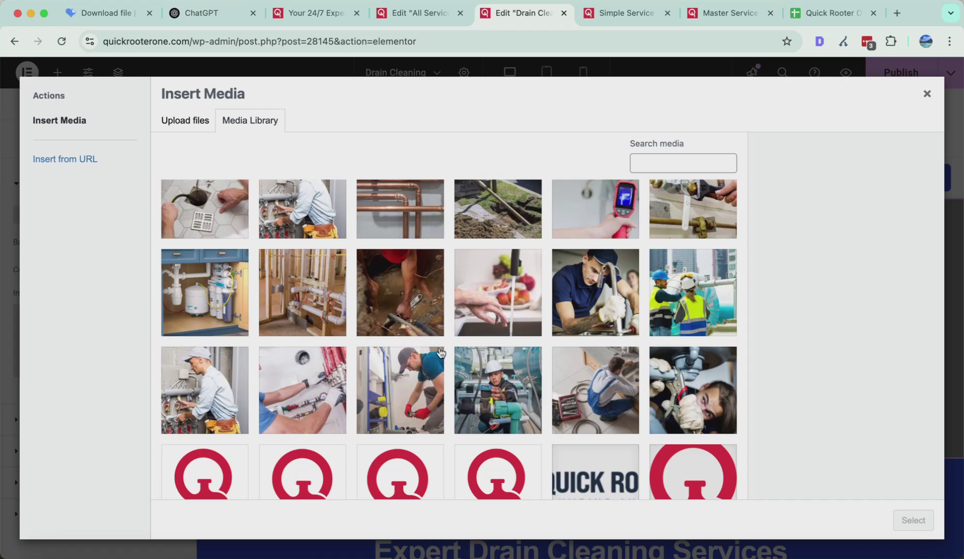
scroll(441, 353, "down", 1)
scroll(441, 353, "up", 2)
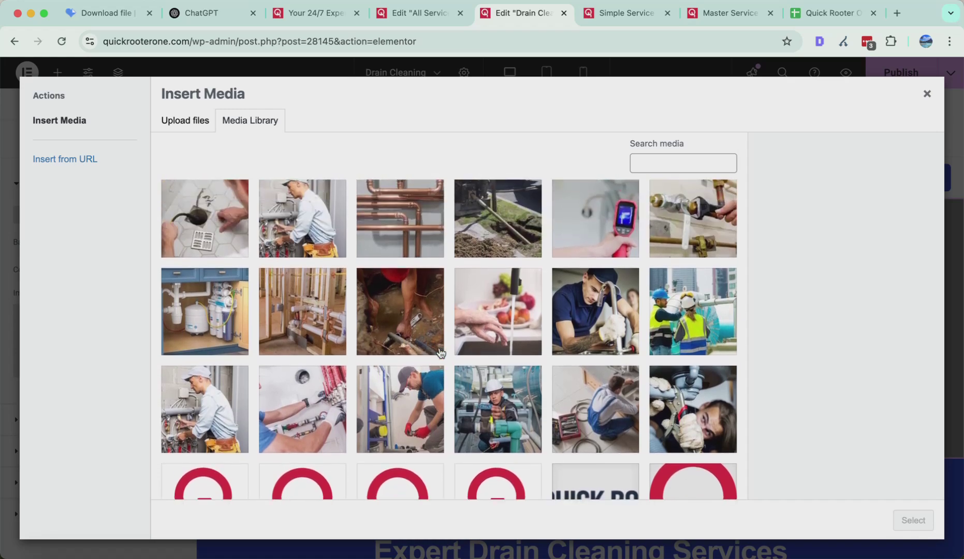
scroll(441, 353, "down", 15)
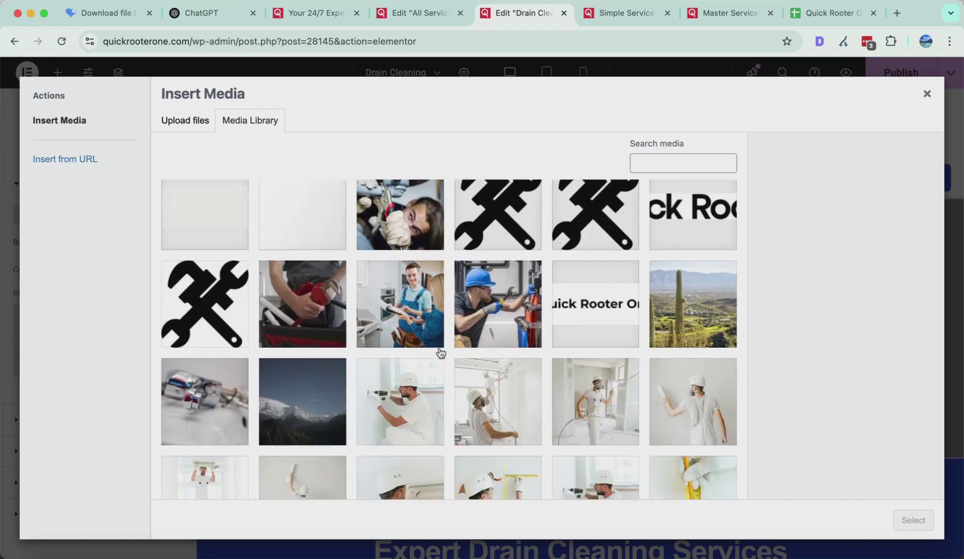
scroll(440, 352, "down", 10)
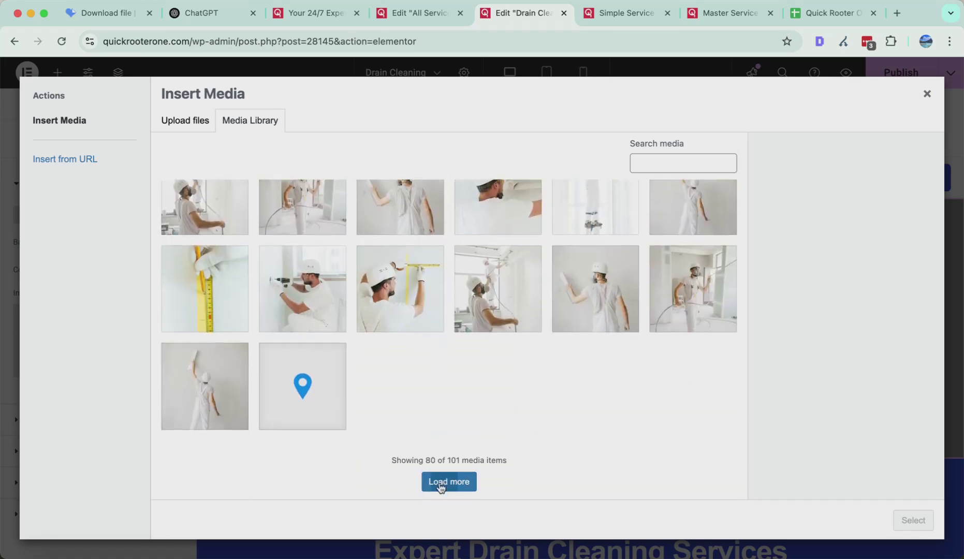
left_click(435, 487)
scroll(440, 485, "up", 1)
left_click(438, 484)
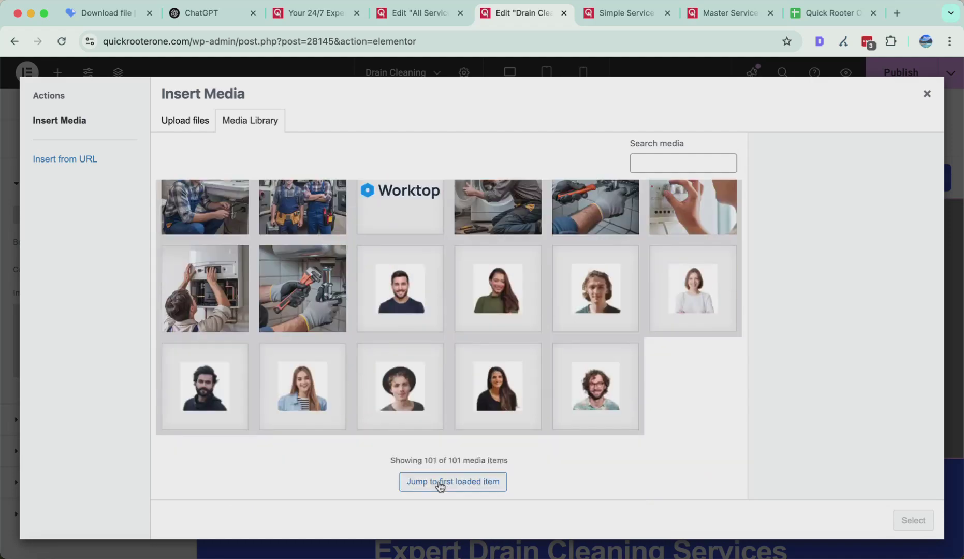
scroll(486, 369, "up", 20)
scroll(486, 369, "down", 1)
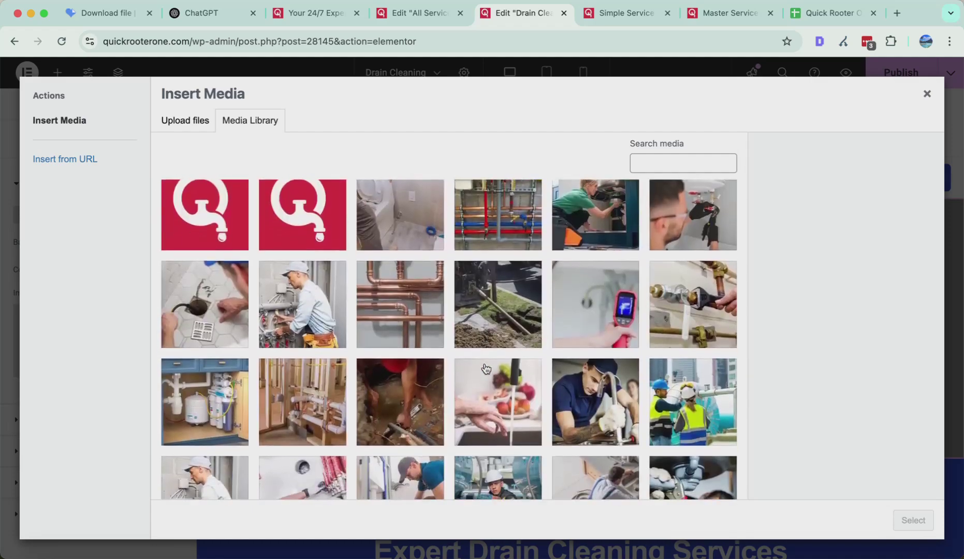
scroll(485, 369, "down", 20)
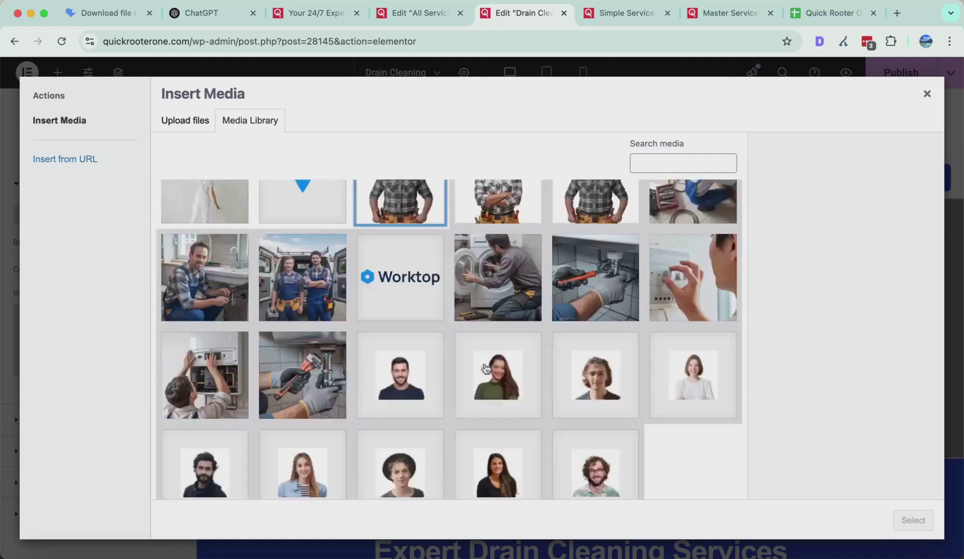
Step: Upload "Drain cleaning services in Tucson Arizona.jpg" from the "Plumber img's minimized" folder to the media library
left_click(180, 120)
left_click(42, 554)
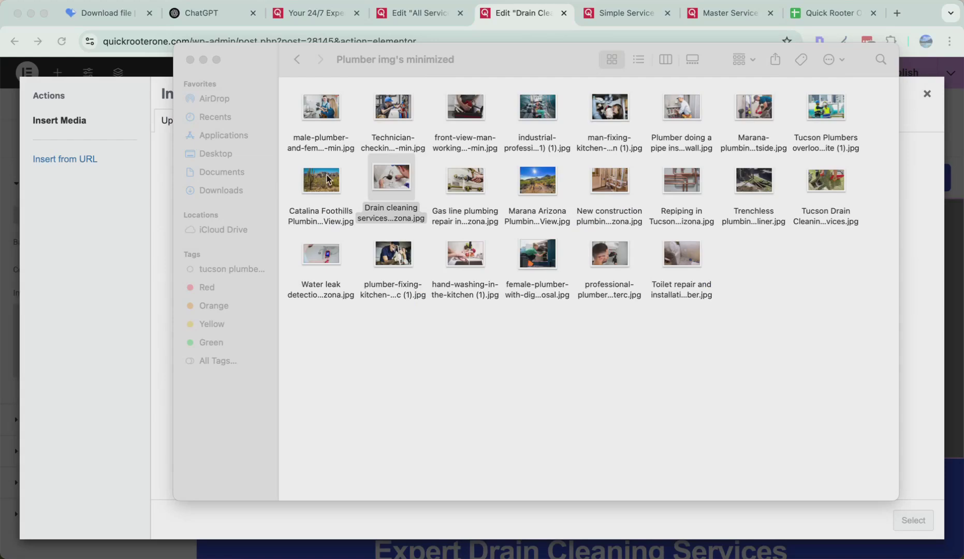
left_click_drag(368, 60, 427, 52)
left_click_drag(451, 172, 190, 239)
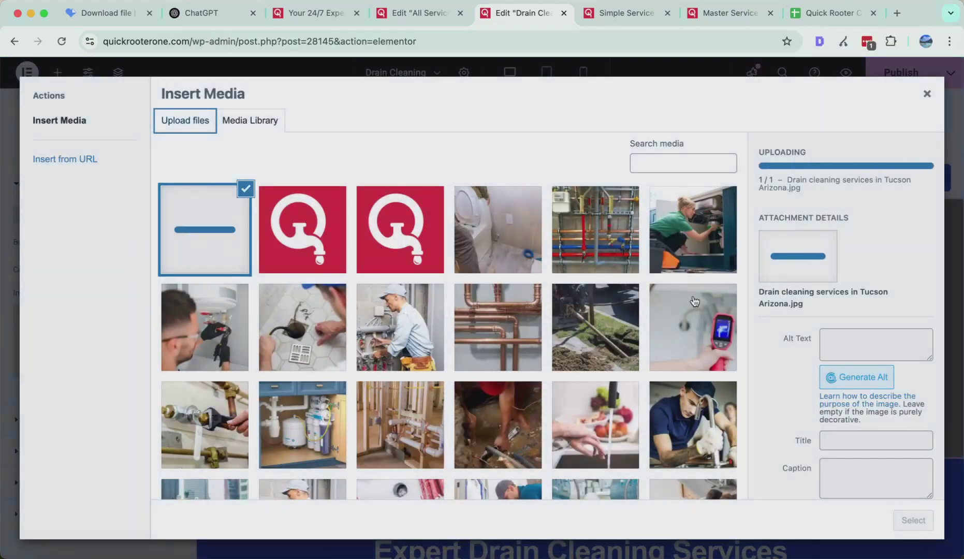
left_click(857, 335)
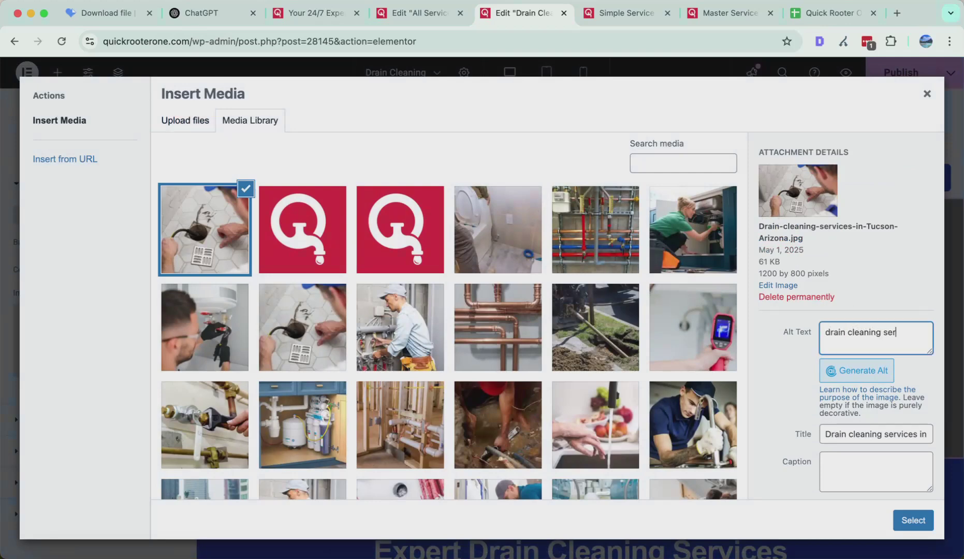
key("super+a")
type("ma")
left_click_drag(757, 233, 796, 234)
left_click(776, 233)
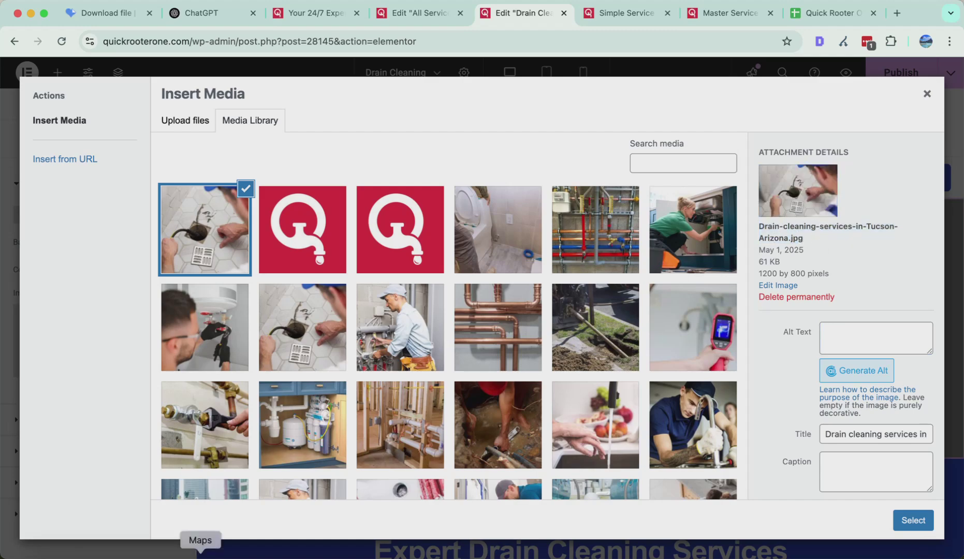
Step: Rename the drain cleaning image file in Finder so that its name begins with "Plumber doing drain cleaning"
left_click(43, 552)
key("Return")
key("Left")
type("Plumber doing")
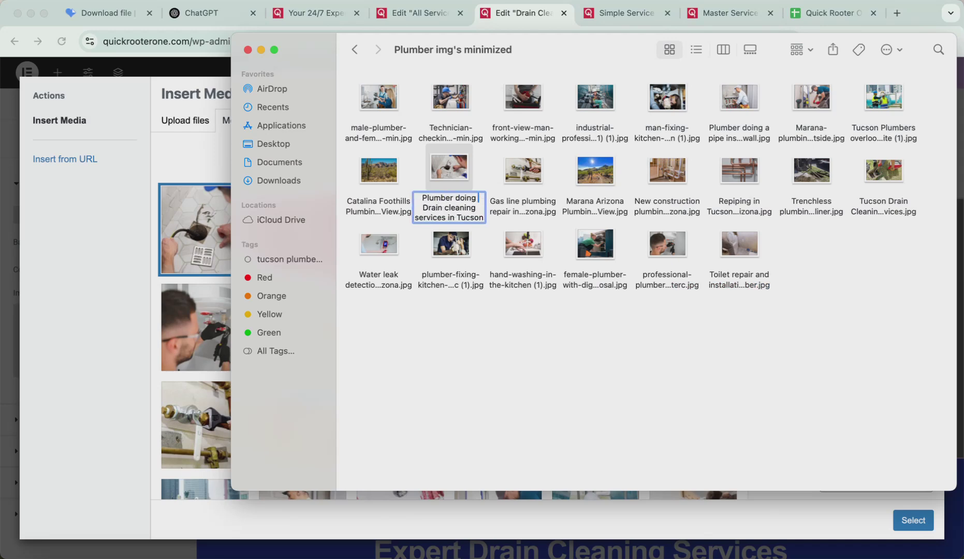
key("Delete")
type("d")
key("Return")
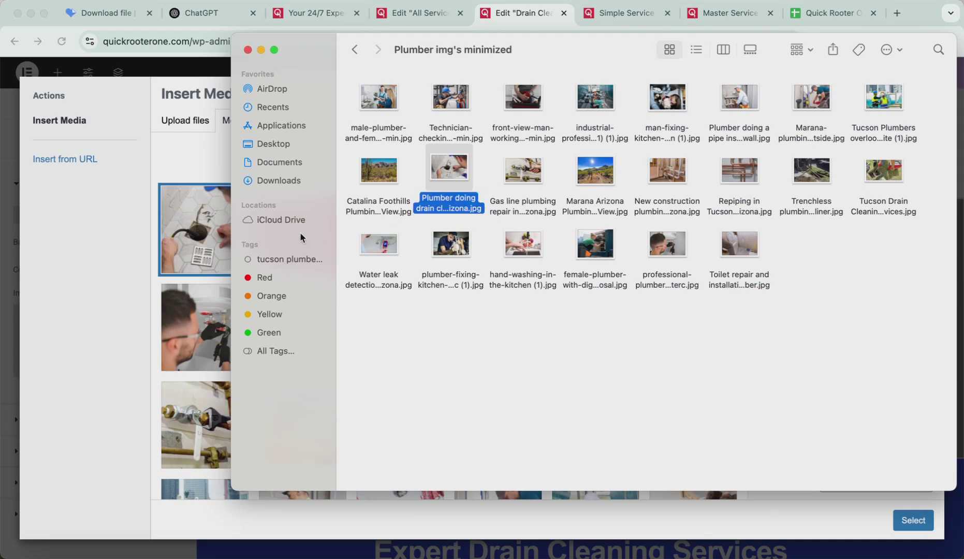
Step: Try to permanently delete the uploaded "Drain-cleaning-services-in-Tucson-Arizona.jpg" from the media library
left_click(193, 233)
left_click_drag(760, 228, 809, 269)
left_click(813, 295)
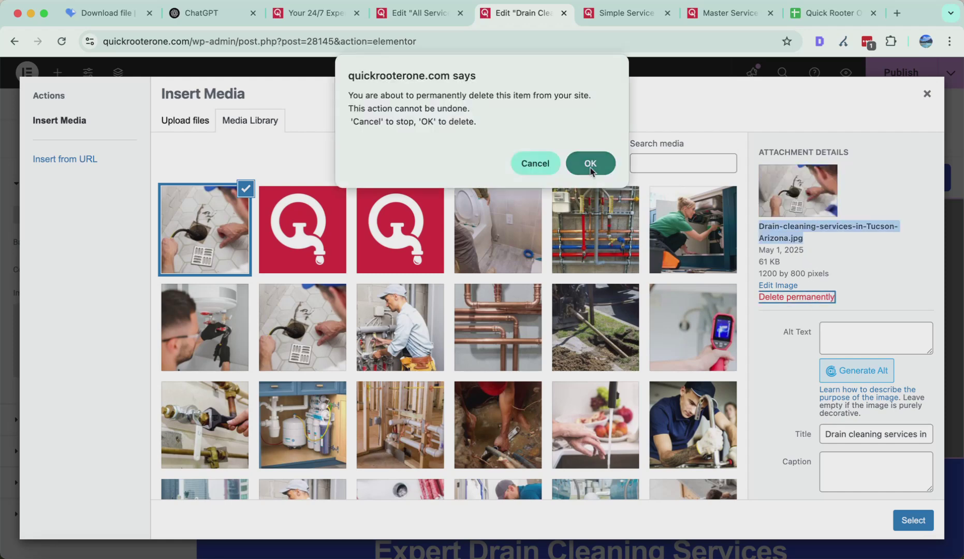
left_click(590, 164)
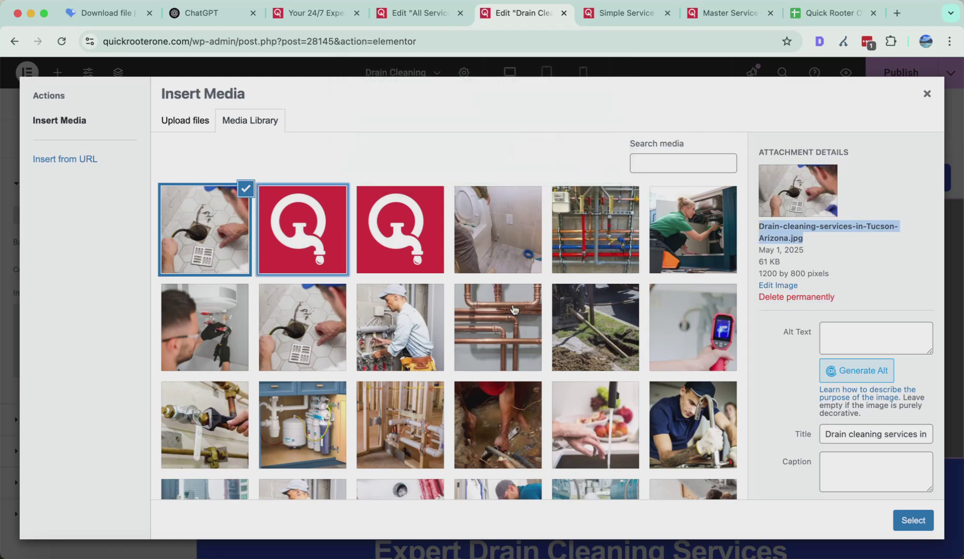
left_click(180, 248)
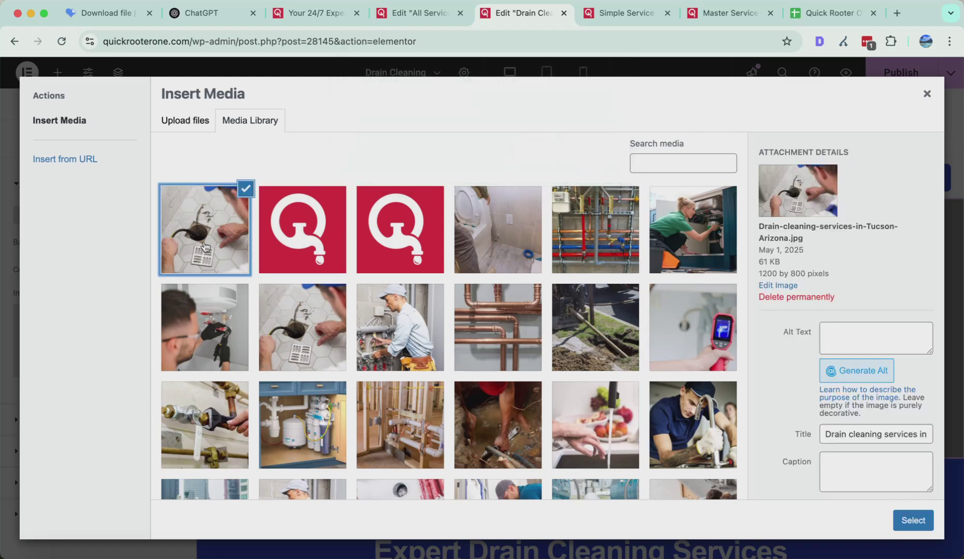
Step: Upload the renamed "Plumber doing drain cleaning" image to the media library with the alt text "plumber performing drain cleaning services in Tucson Arizona"
left_click(193, 121)
left_click_drag(462, 179, 207, 249)
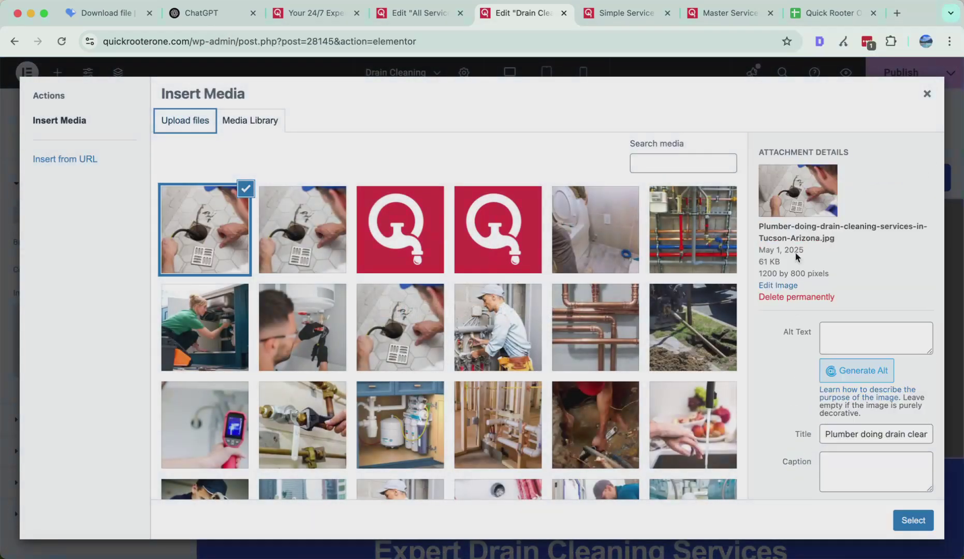
left_click(856, 345)
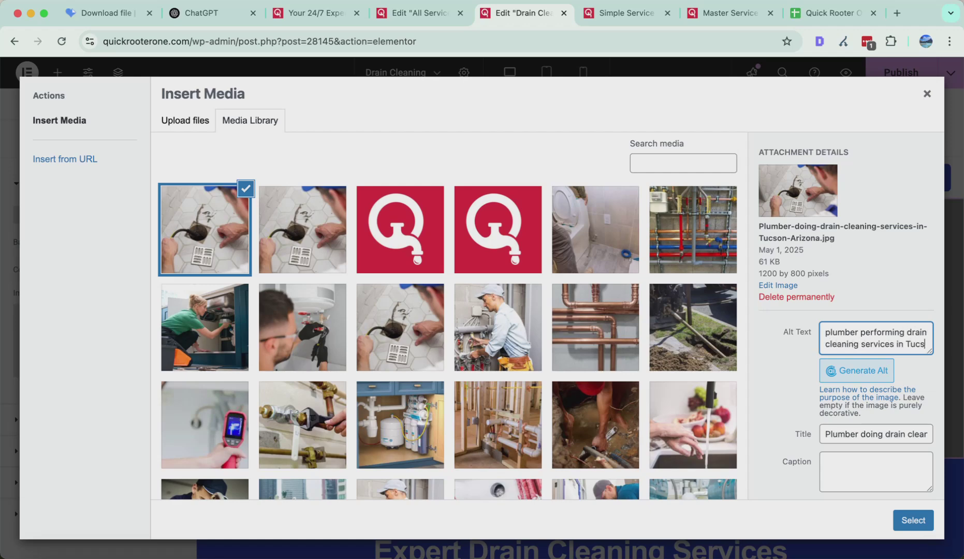
type("son Arizona")
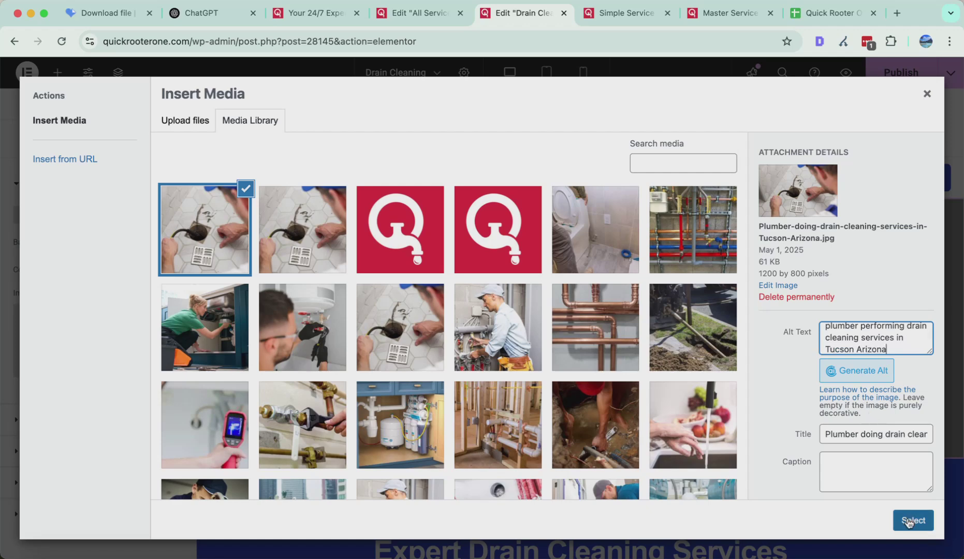
Step: Insert the newly uploaded drain cleaning image as the hero container's background and check how it looks on the page
scroll(888, 344, "up", 1)
scroll(889, 343, "down", 1)
scroll(888, 343, "up", 1)
left_click(912, 520)
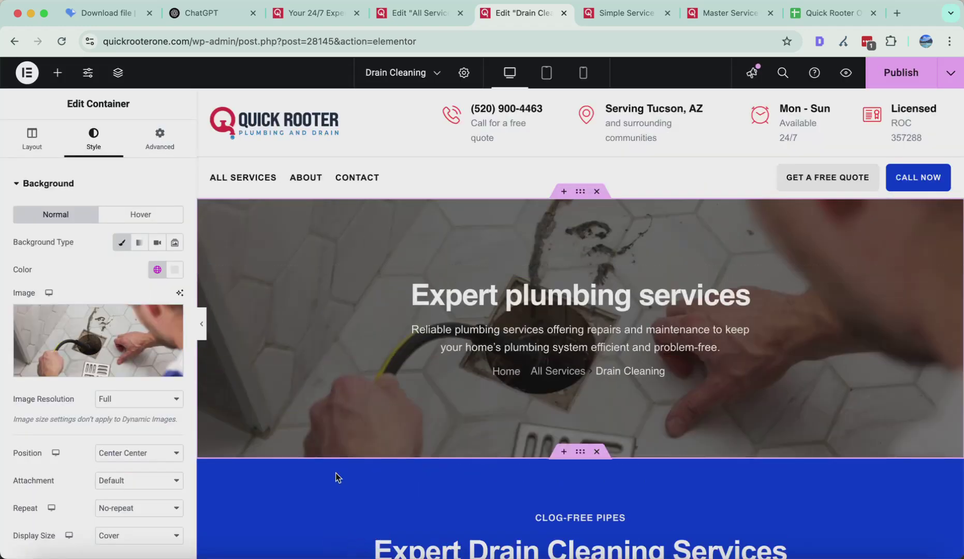
scroll(336, 479, "down", 2)
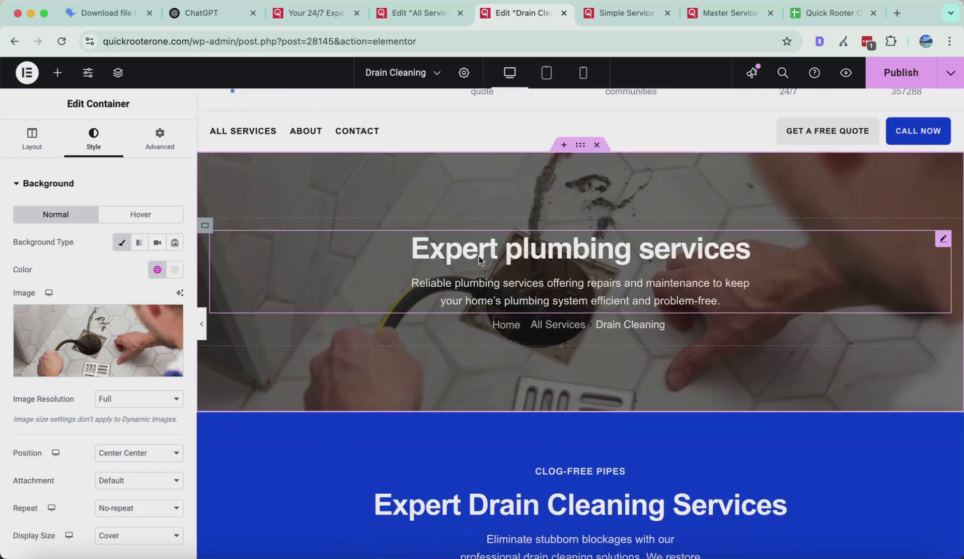
mouse_move(158, 368)
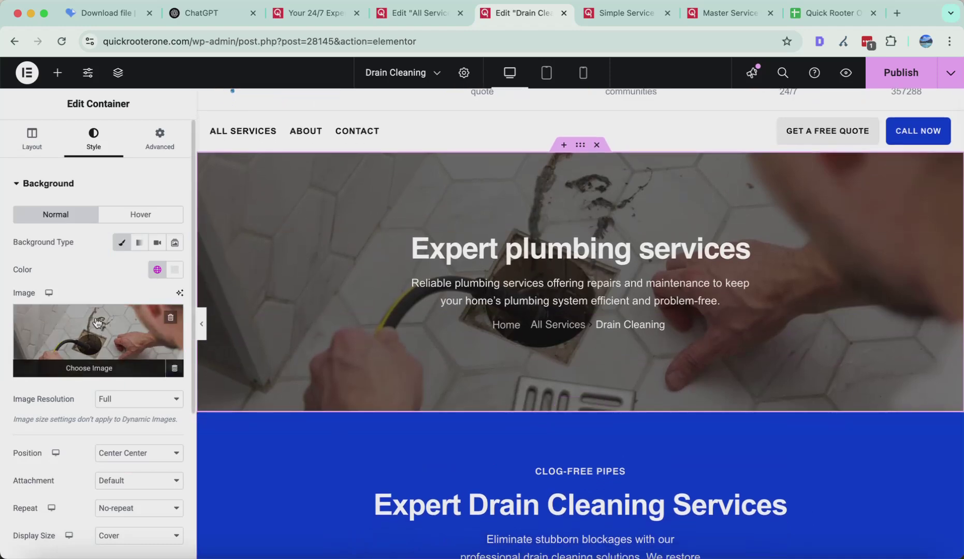
scroll(582, 227, "down", 1)
scroll(578, 222, "up", 2)
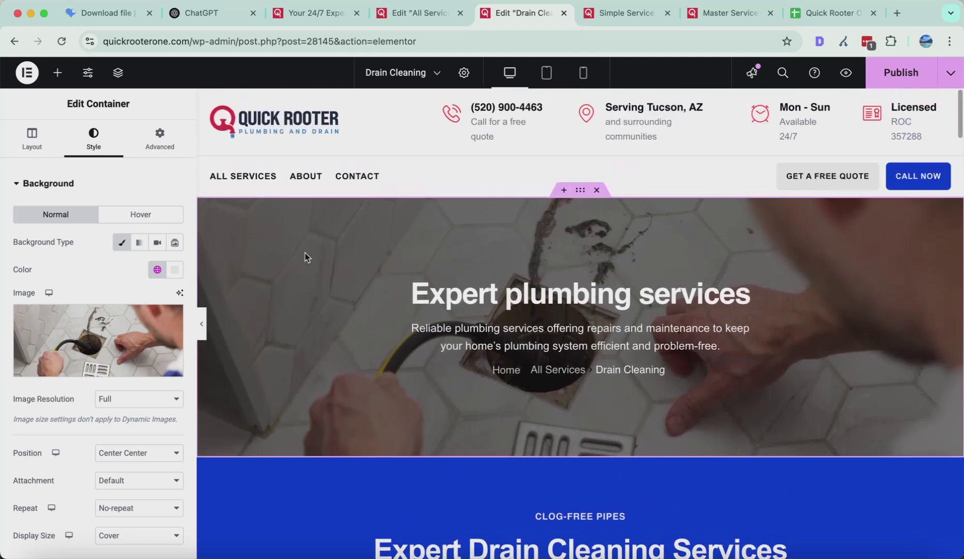
Step: Try the Default, Center Left, Center Right and Top Center positions for the hero background image
scroll(125, 383, "down", 1)
left_click(127, 372)
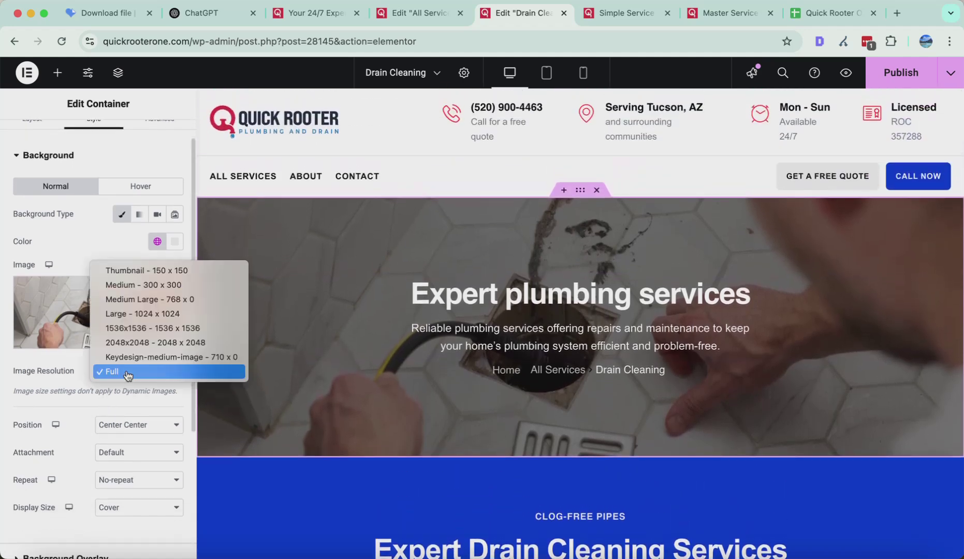
left_click(111, 433)
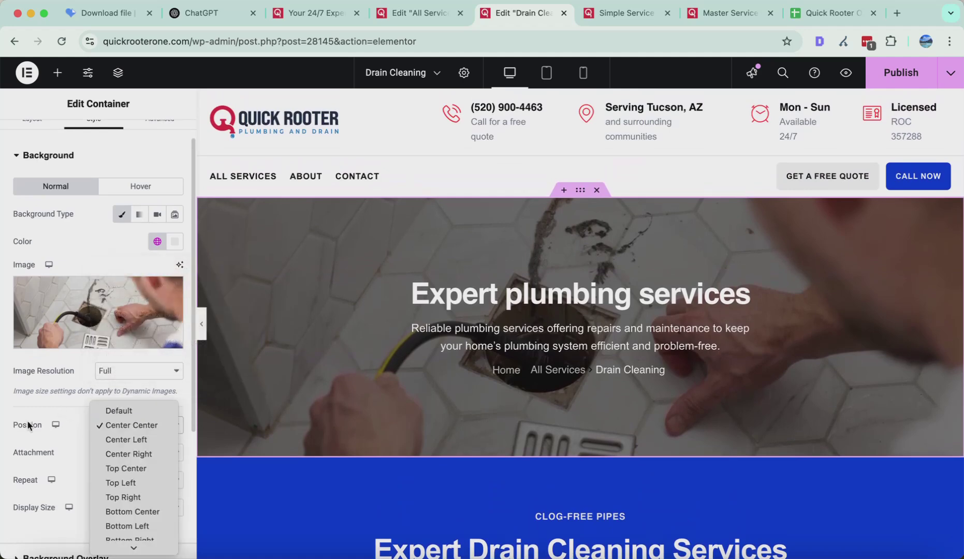
left_click(135, 412)
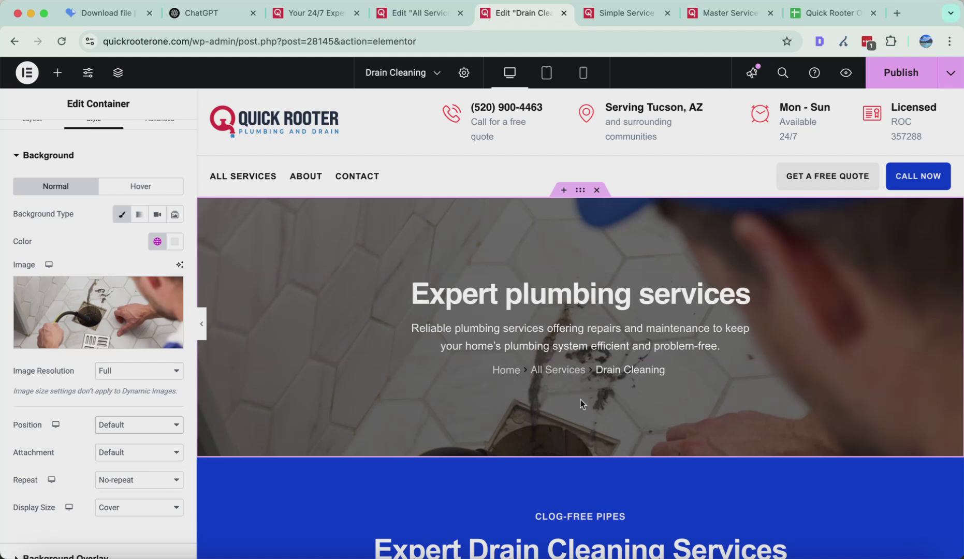
left_click(138, 425)
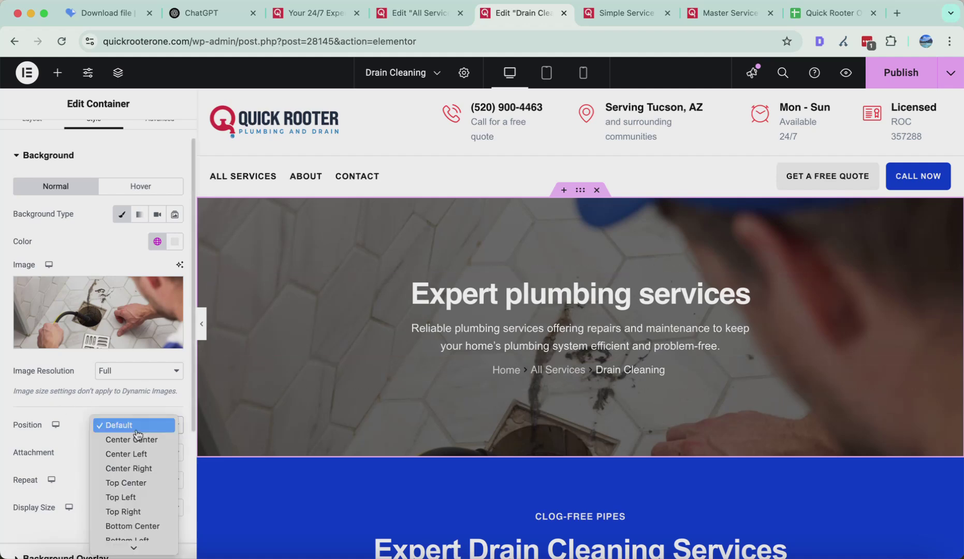
left_click(138, 454)
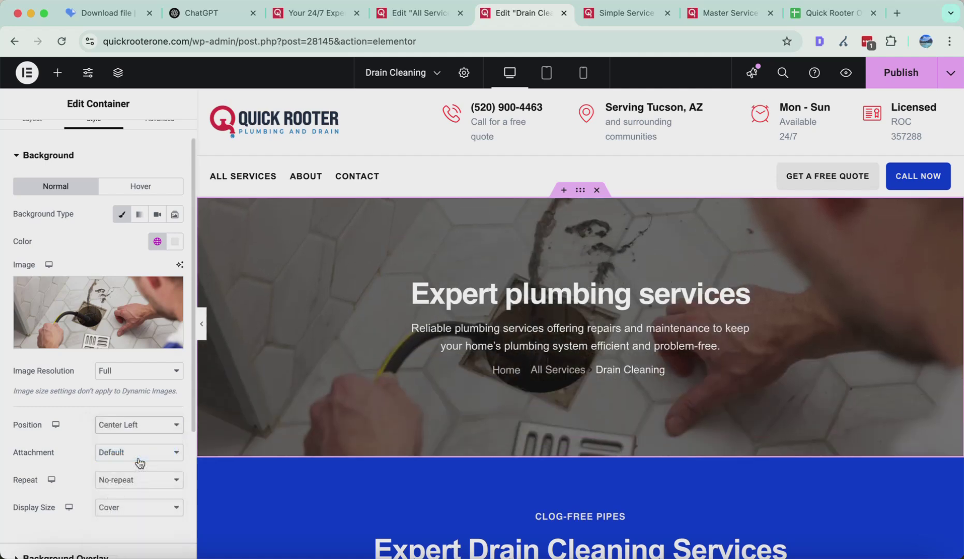
left_click(137, 425)
left_click(138, 439)
left_click(148, 377)
left_click(135, 429)
left_click(135, 429)
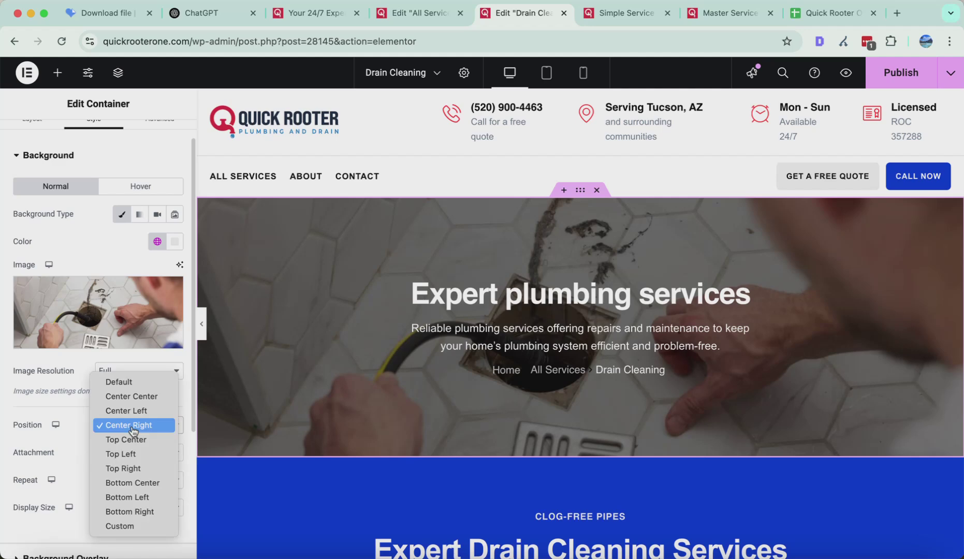
left_click(143, 439)
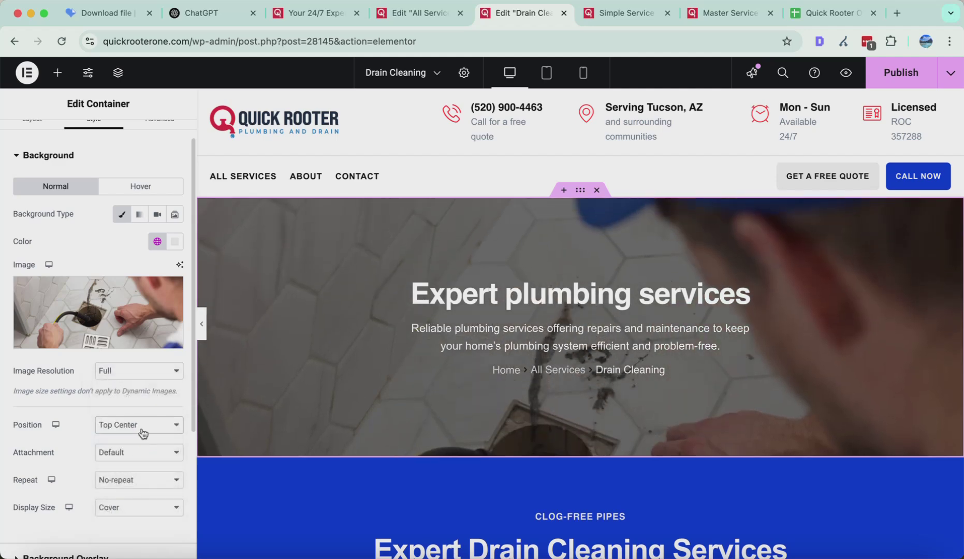
Step: Try the Top Left, Top Right, Bottom Center, Bottom Left and Bottom Right positions for the hero background image
left_click(144, 427)
left_click(141, 444)
left_click(140, 427)
left_click(142, 441)
left_click(140, 428)
left_click(137, 440)
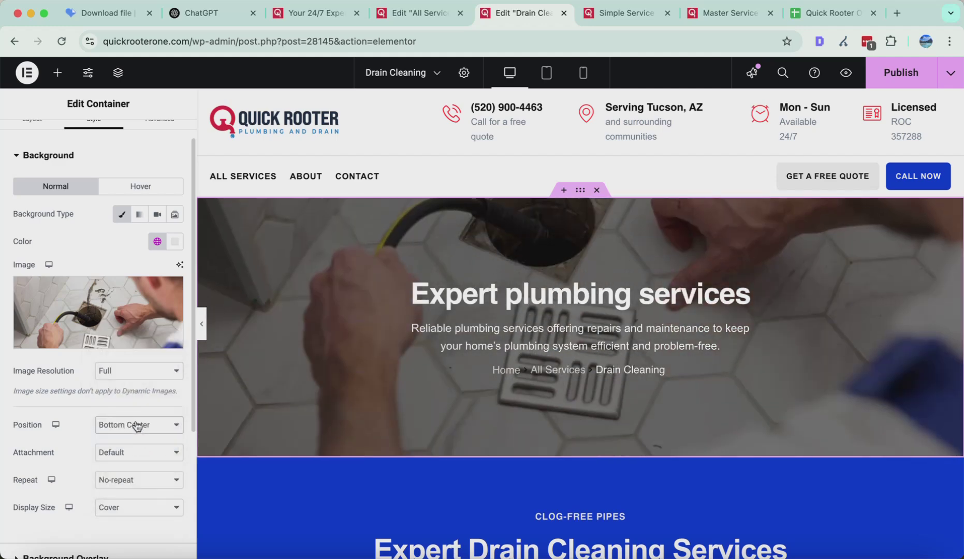
left_click(138, 425)
left_click(138, 437)
left_click(140, 424)
left_click(141, 439)
Step: Give the hero background image a Custom position with a Y Position of about -314 px
left_click(144, 424)
left_click(144, 439)
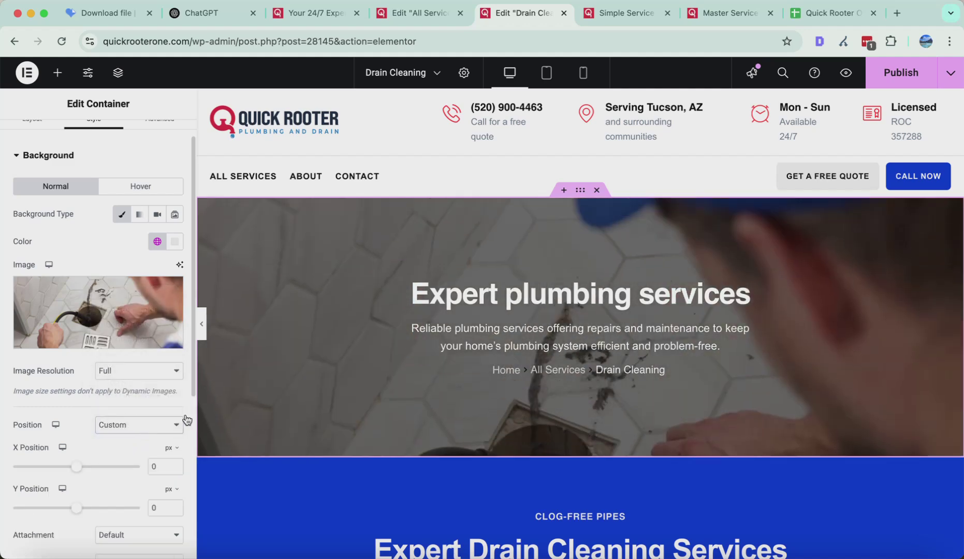
scroll(313, 405, "down", 3)
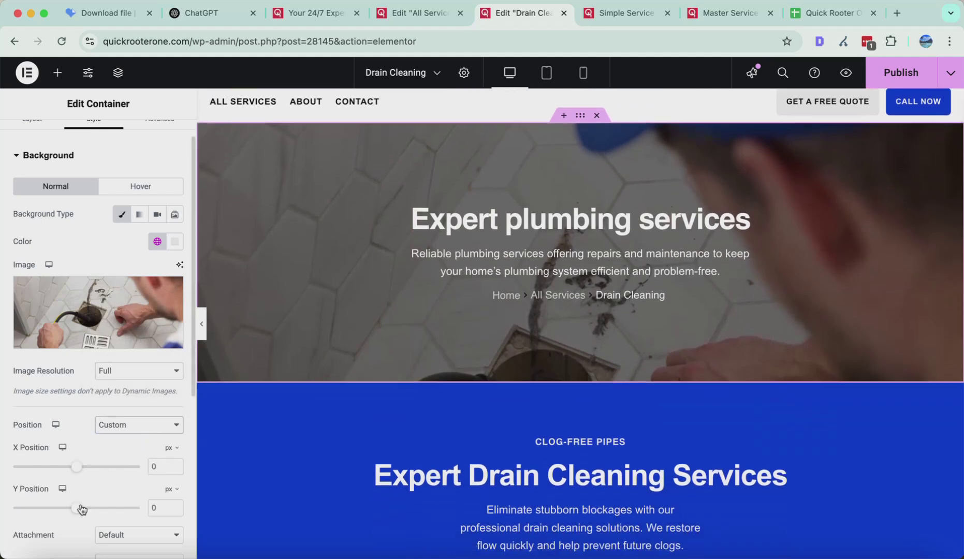
left_click_drag(87, 510, 53, 508)
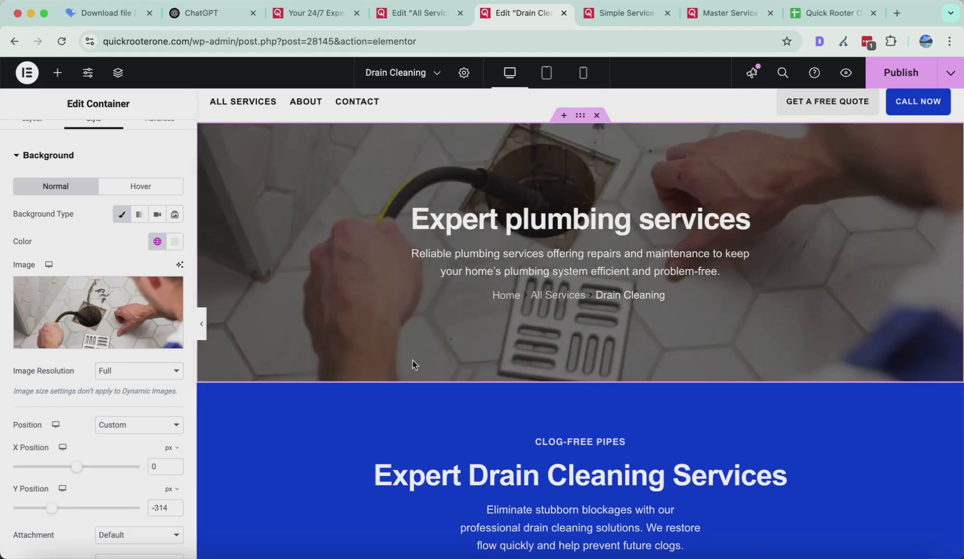
scroll(425, 222, "down", 1)
scroll(426, 223, "up", 1)
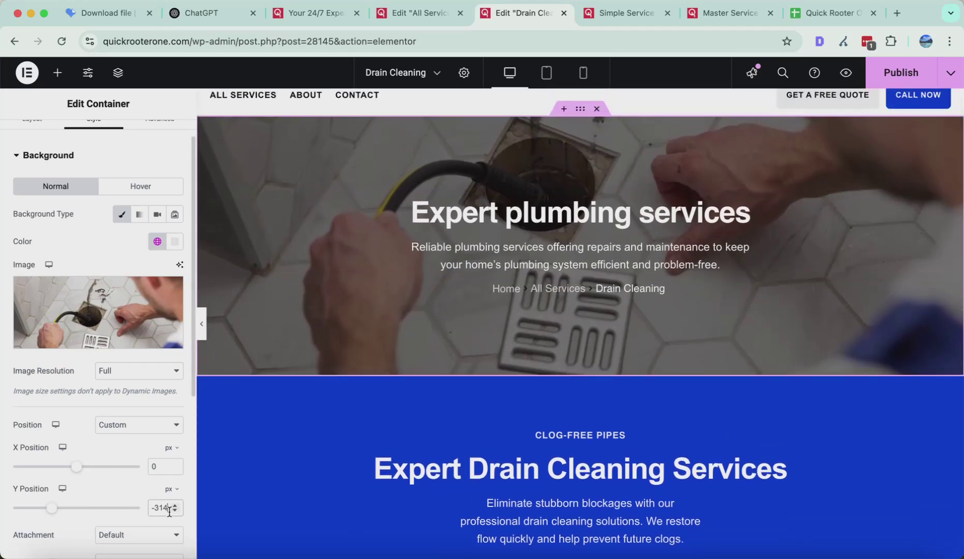
Step: Copy the Y Position value of the hero background image
right_click(160, 512)
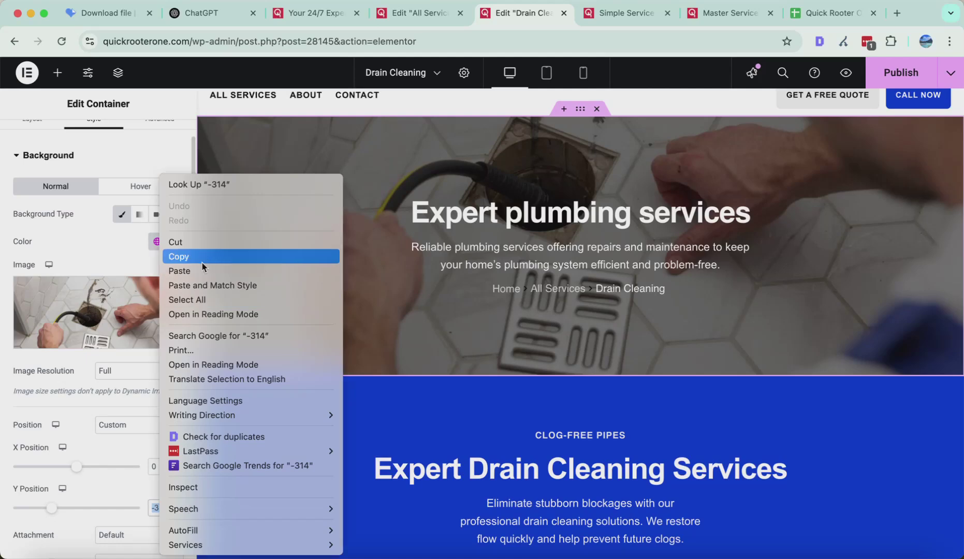
left_click(203, 258)
scroll(254, 370, "up", 3)
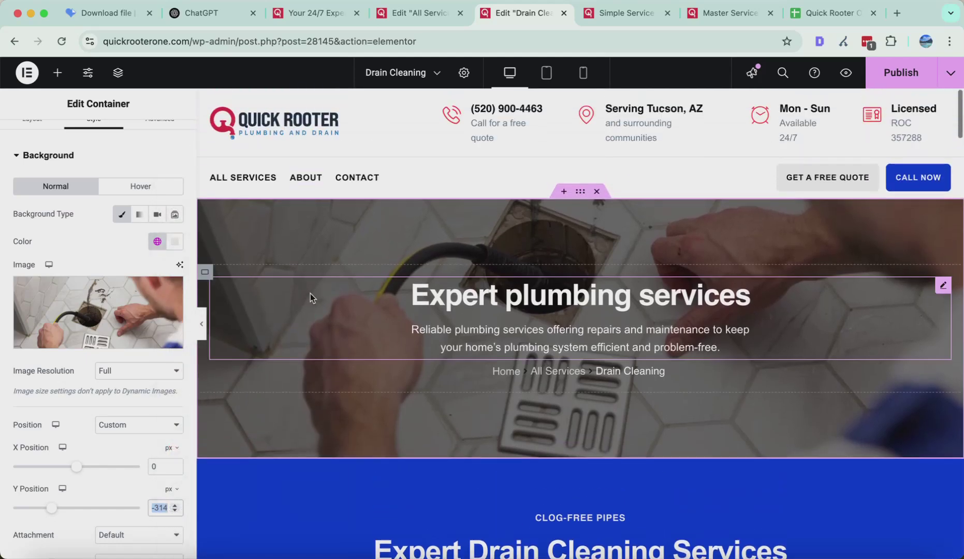
Step: Publish the Drain Cleaning page and open its preview
left_click(897, 75)
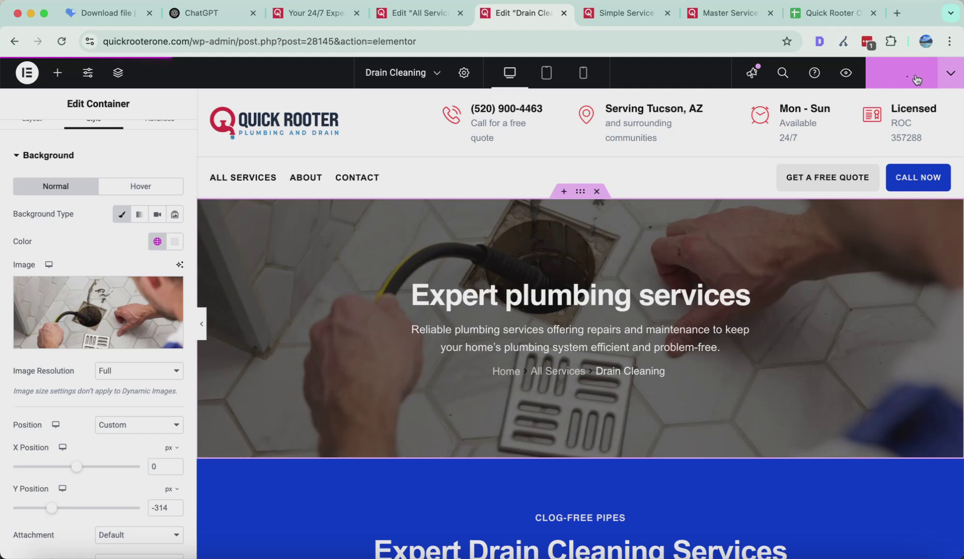
left_click(847, 74)
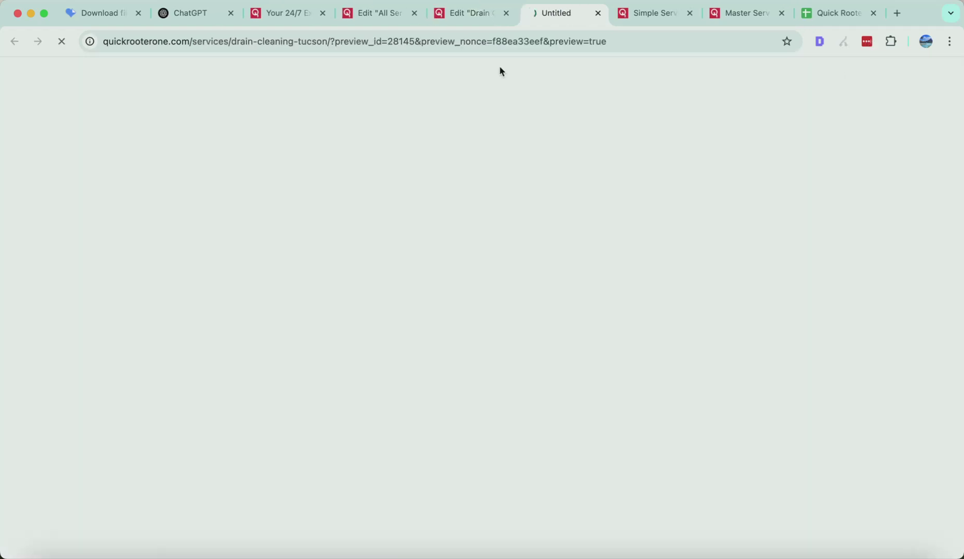
Step: Check how quickrooterone.com appears to logged-out visitors in an incognito window, closing that window when done
key("super+shift+n")
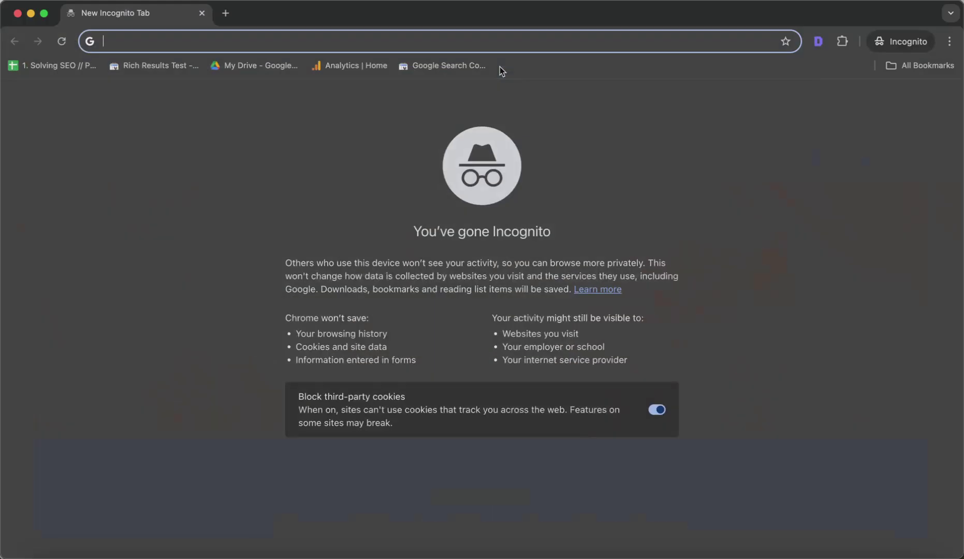
type("quic")
key("Return")
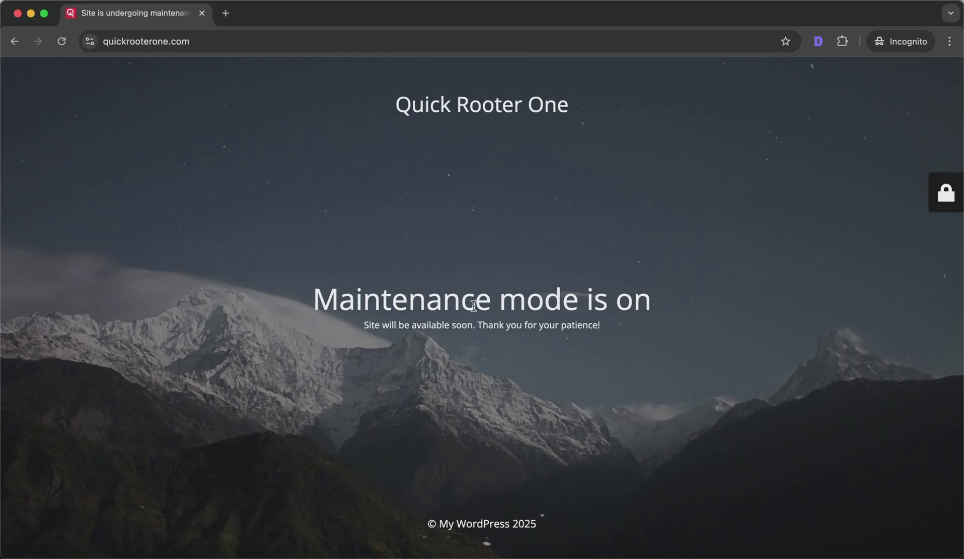
key("super+w")
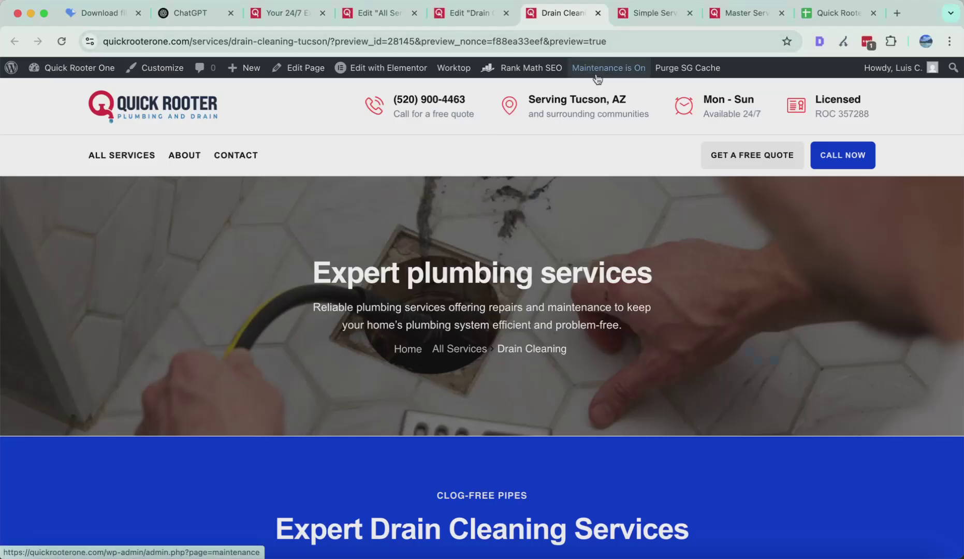
Step: Review the hero in the Drain Cleaning preview and close the open Simple Service and Master Service template tabs
scroll(571, 180, "down", 3)
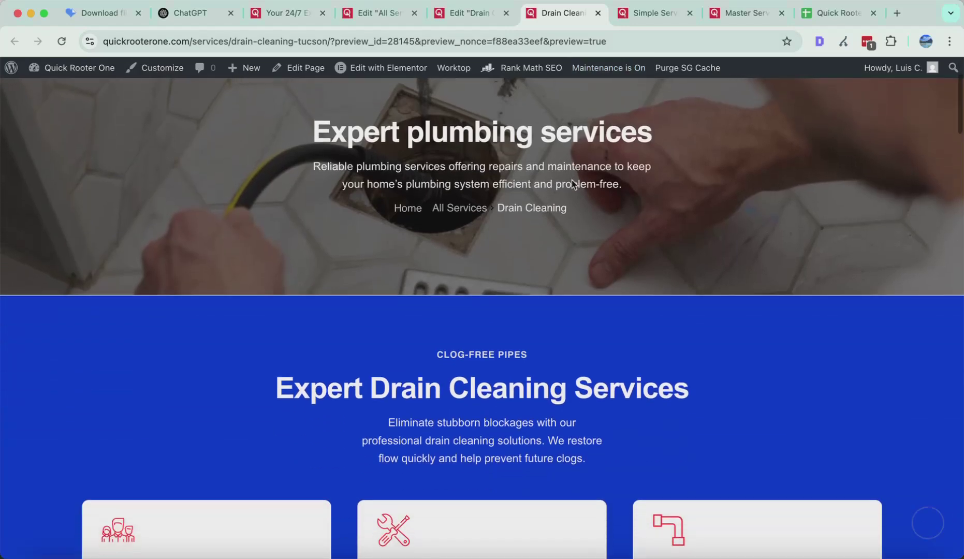
scroll(572, 180, "up", 4)
left_click(651, 16)
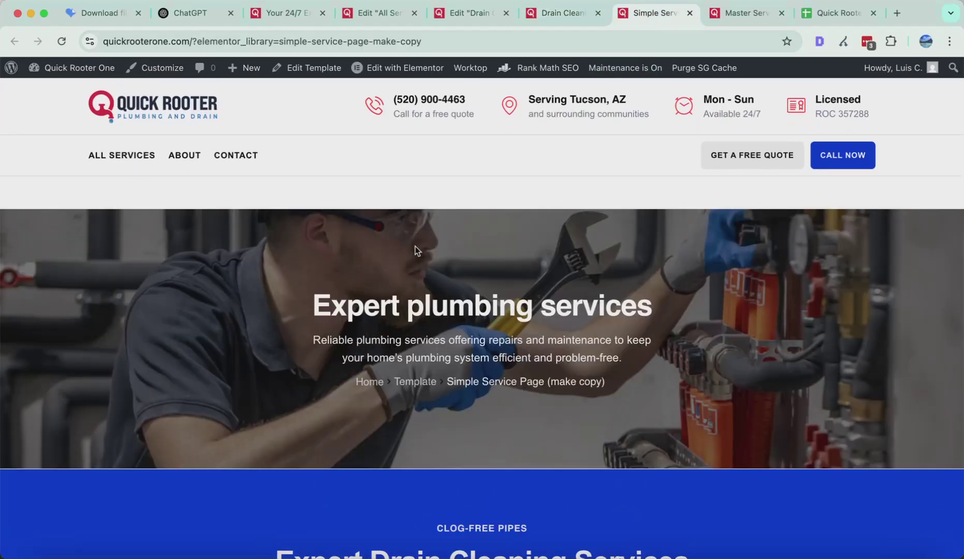
scroll(424, 232, "down", 1)
scroll(413, 252, "down", 1)
left_click(569, 348)
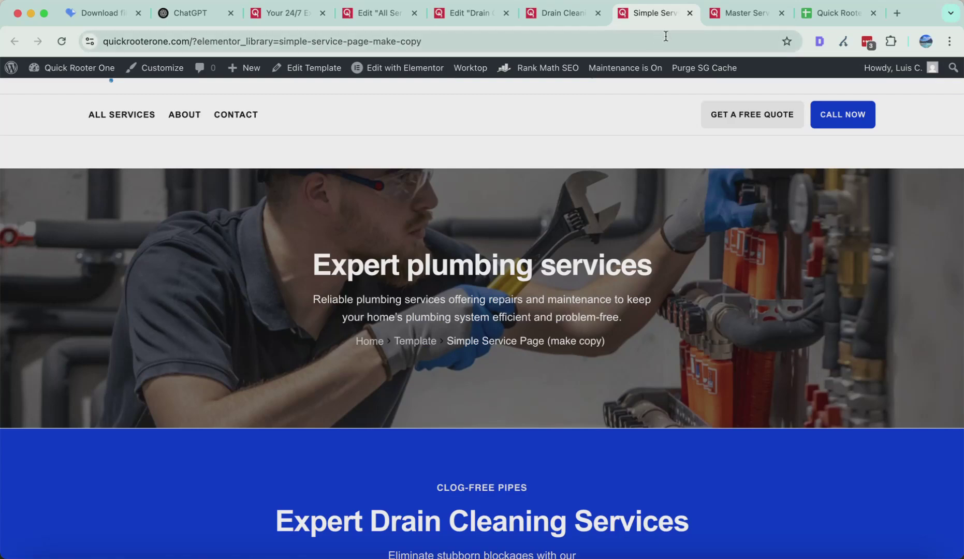
left_click(690, 13)
left_click(689, 13)
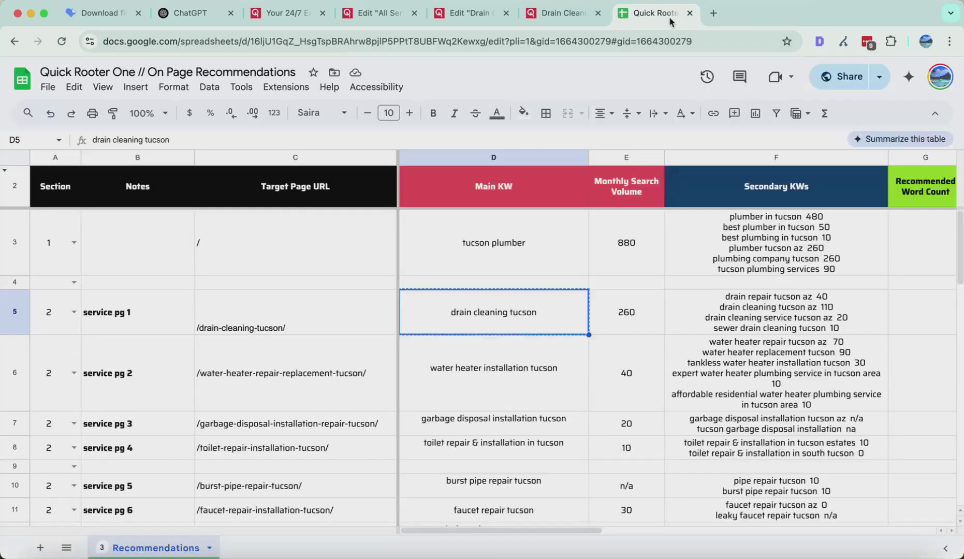
Step: From the Drain Cleaning preview, go to the All Services page and open its Drain Cleaning service link to review the live page
left_click(558, 16)
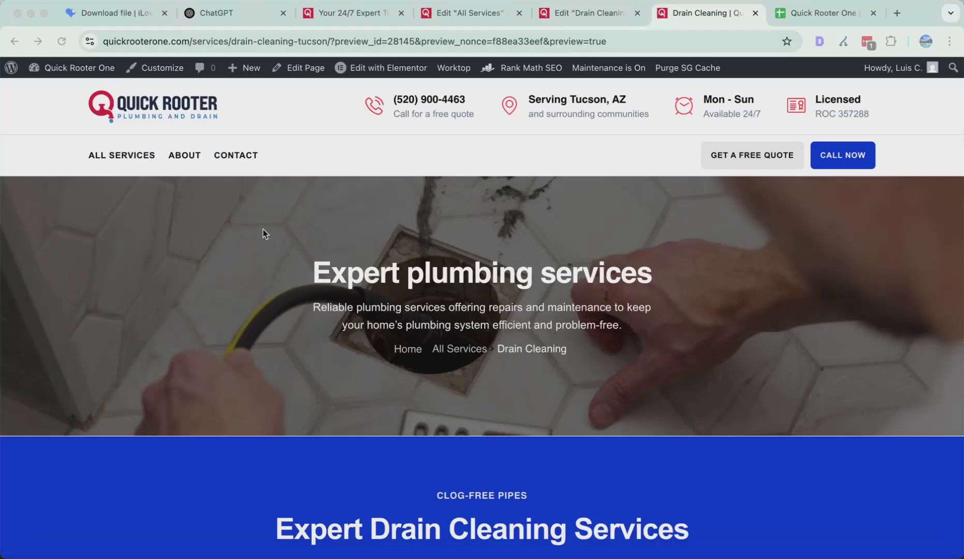
scroll(264, 233, "down", 2)
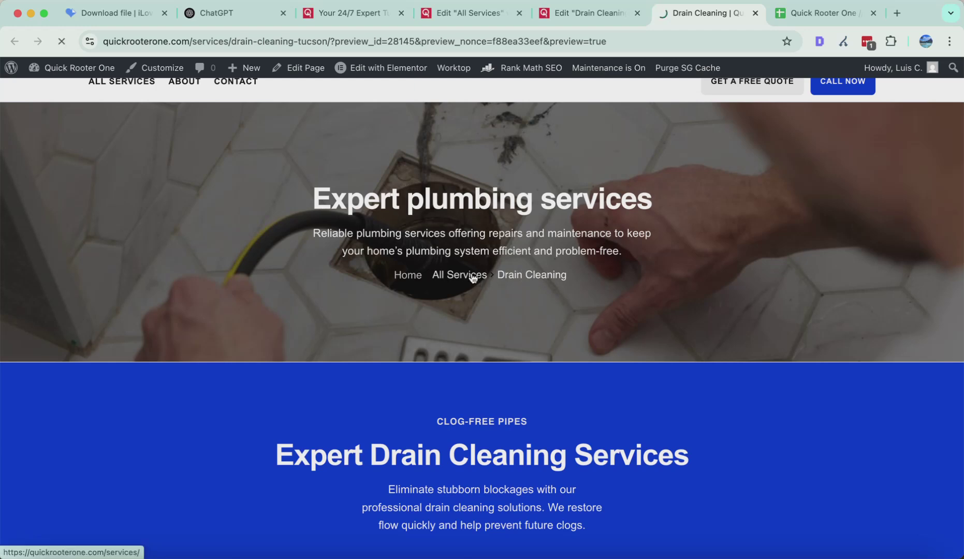
scroll(484, 264, "down", 10)
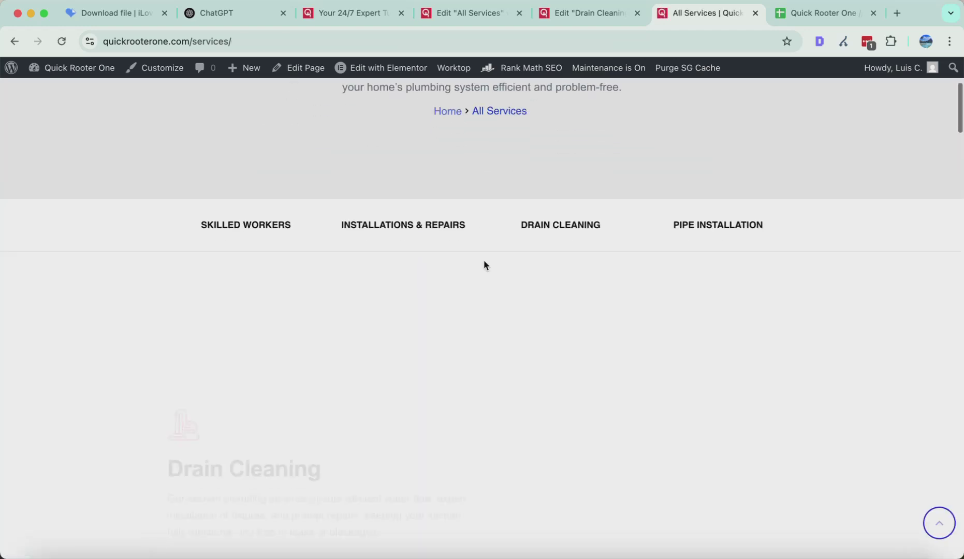
left_click(328, 195)
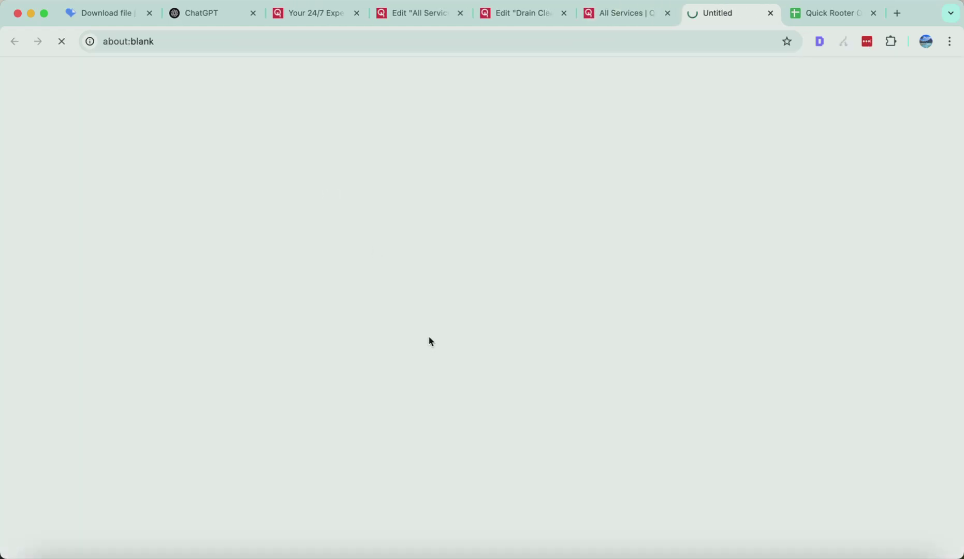
scroll(562, 282, "down", 15)
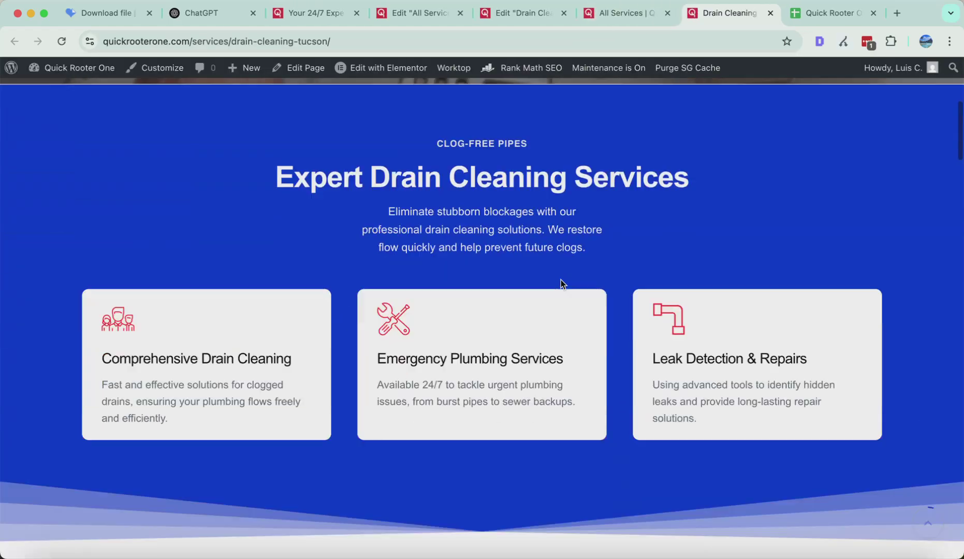
Step: Skim the live Drain Cleaning page from the Expert Drain Cleaning Services section to the Emergency Plumbing Tucson contact form
scroll(562, 283, "down", 10)
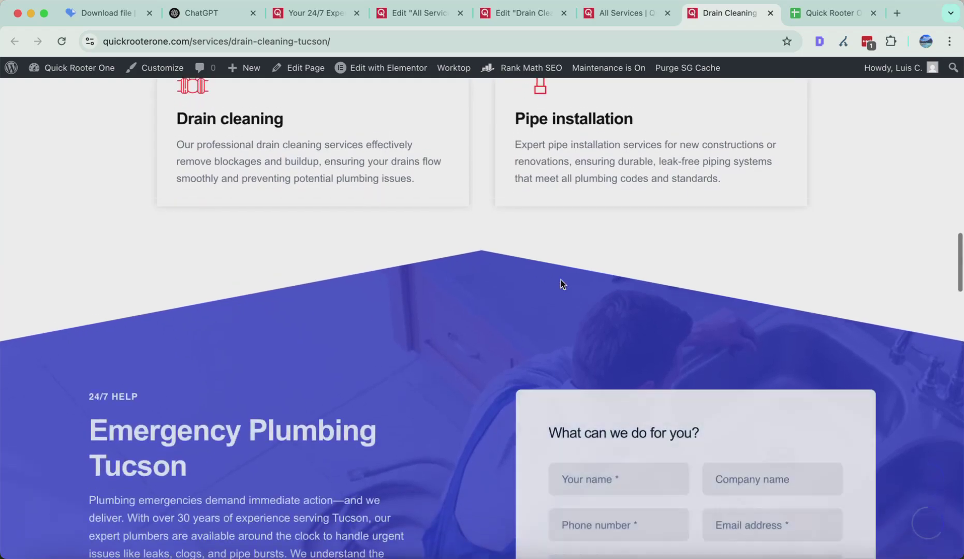
scroll(514, 287, "up", 10)
scroll(514, 290, "down", 12)
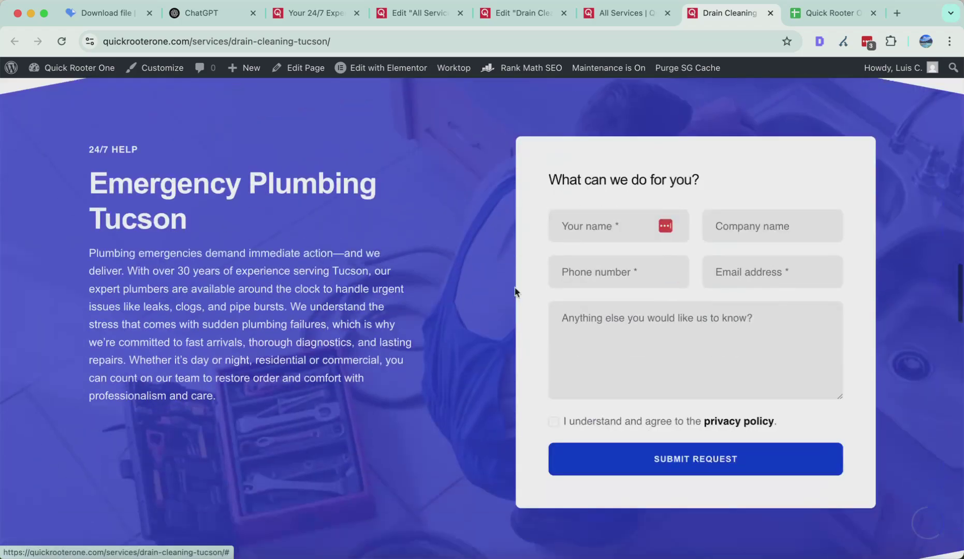
scroll(434, 254, "up", 5)
scroll(435, 253, "down", 2)
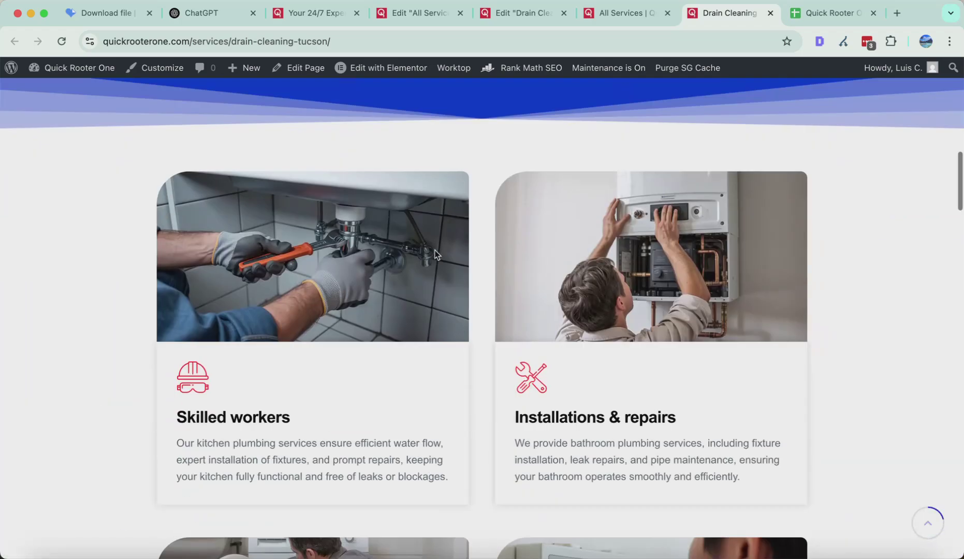
Step: Examine the images, icons and text of the four service cards, from Skilled workers to Pipe installation, on the live page
scroll(464, 407, "down", 9)
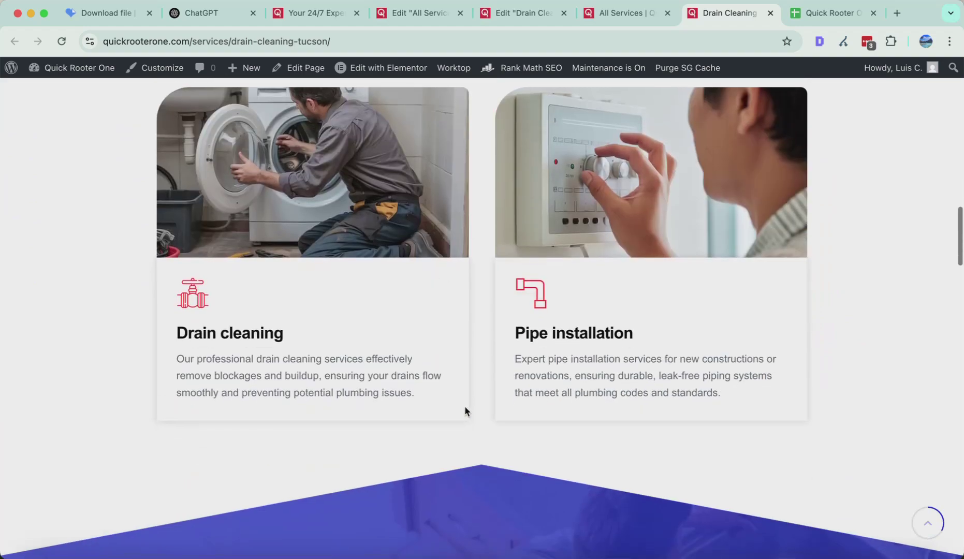
scroll(441, 359, "down", 11)
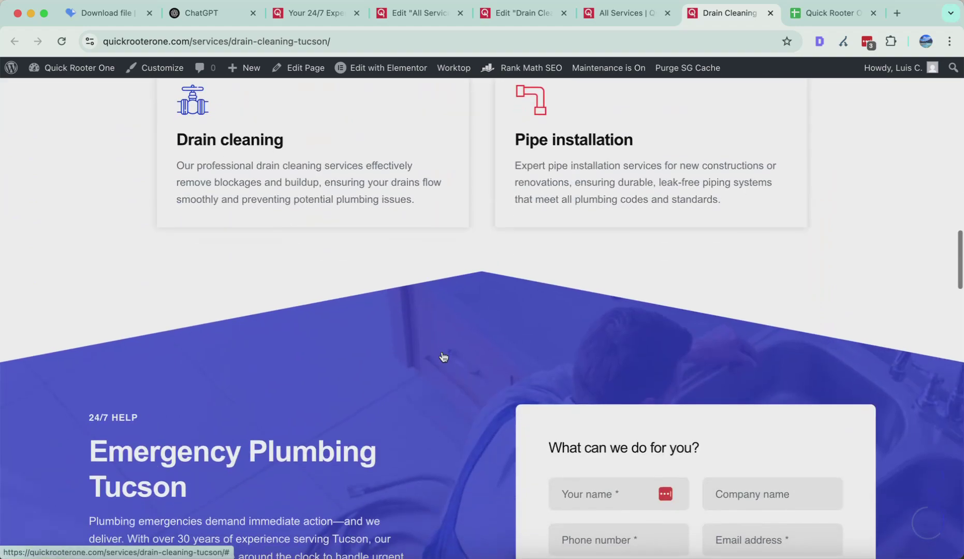
scroll(444, 356, "down", 1)
scroll(444, 356, "up", 20)
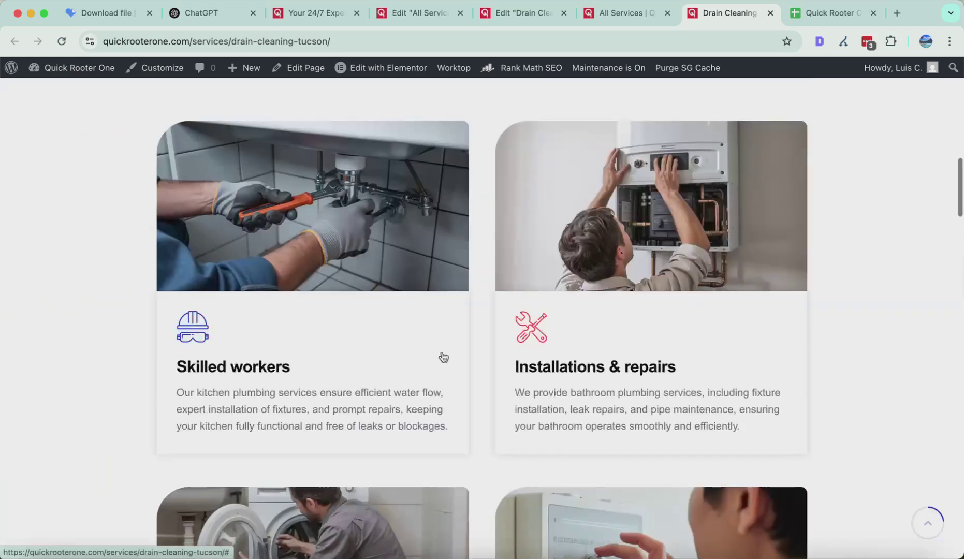
scroll(443, 357, "down", 15)
scroll(443, 355, "down", 1)
scroll(443, 355, "up", 12)
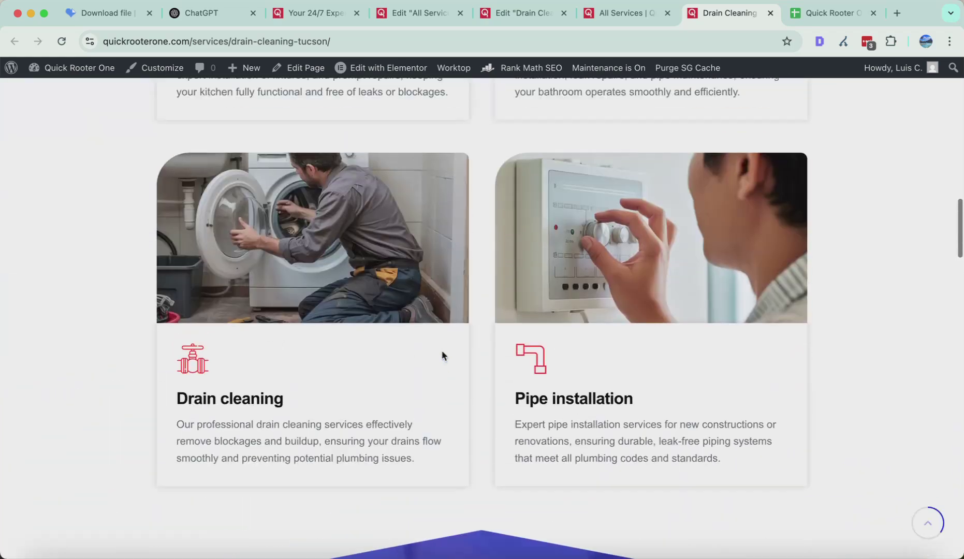
scroll(443, 237, "down", 10)
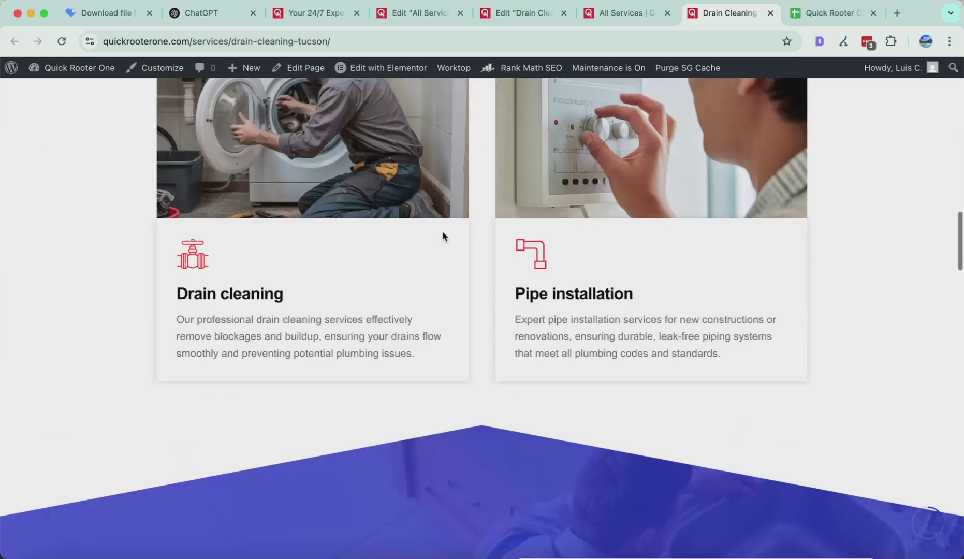
scroll(444, 237, "up", 8)
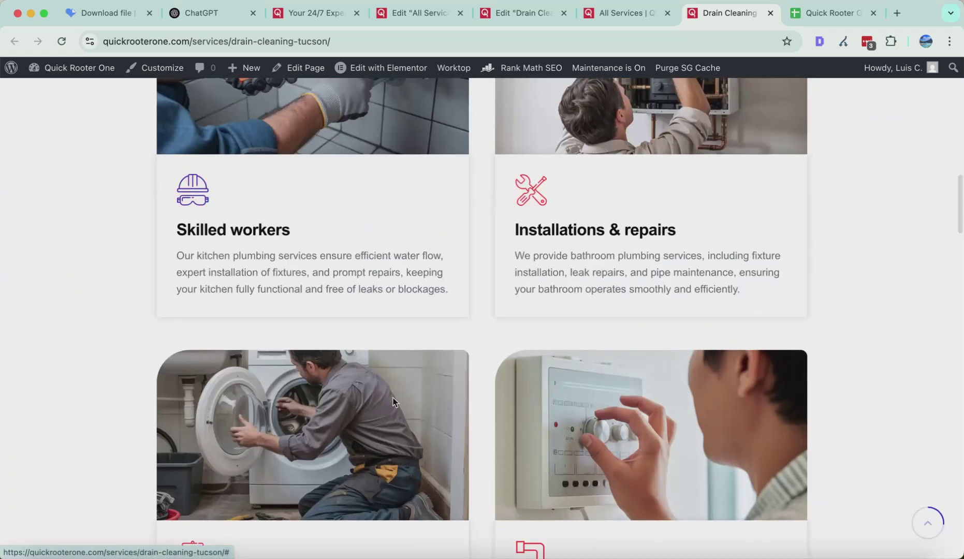
scroll(419, 382, "down", 8)
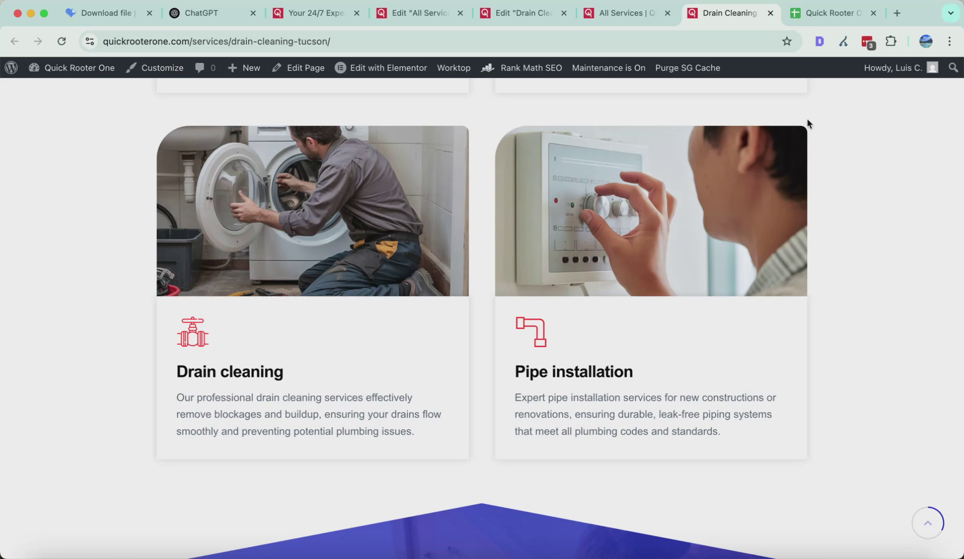
scroll(776, 256, "up", 3)
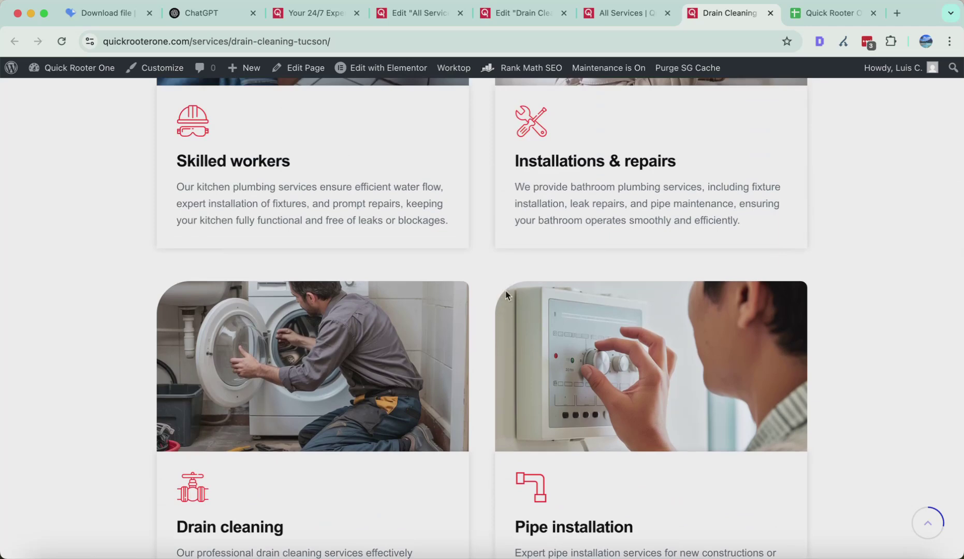
scroll(808, 295, "up", 4)
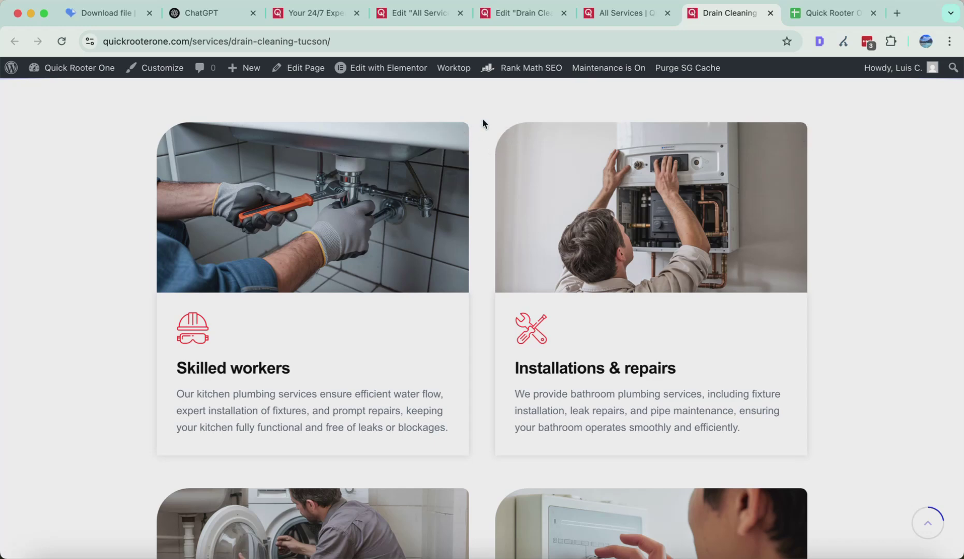
scroll(365, 169, "up", 1)
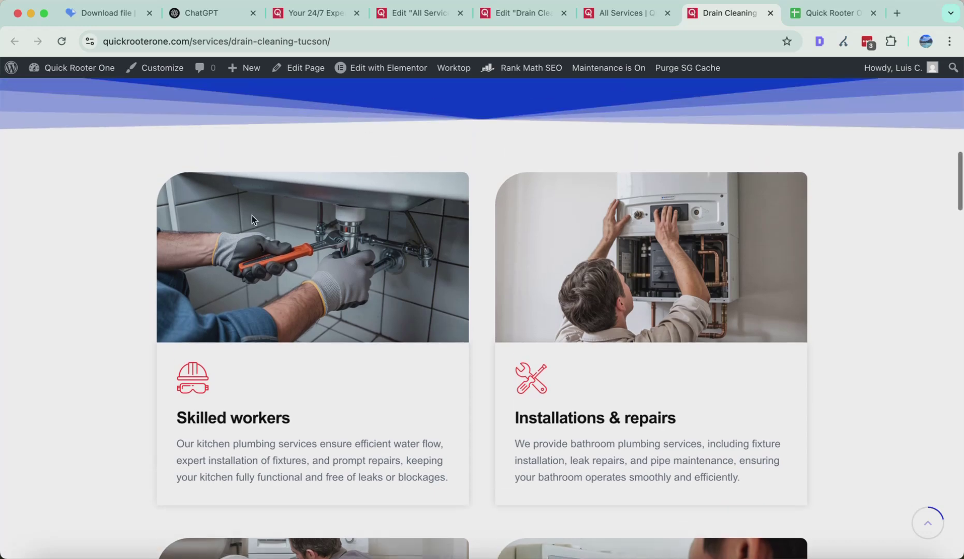
Step: Review the copy of the Emergency Plumbing Tucson section and the Top Reasons Your Drains Are Damaged section
scroll(208, 196, "up", 10)
scroll(208, 196, "down", 1)
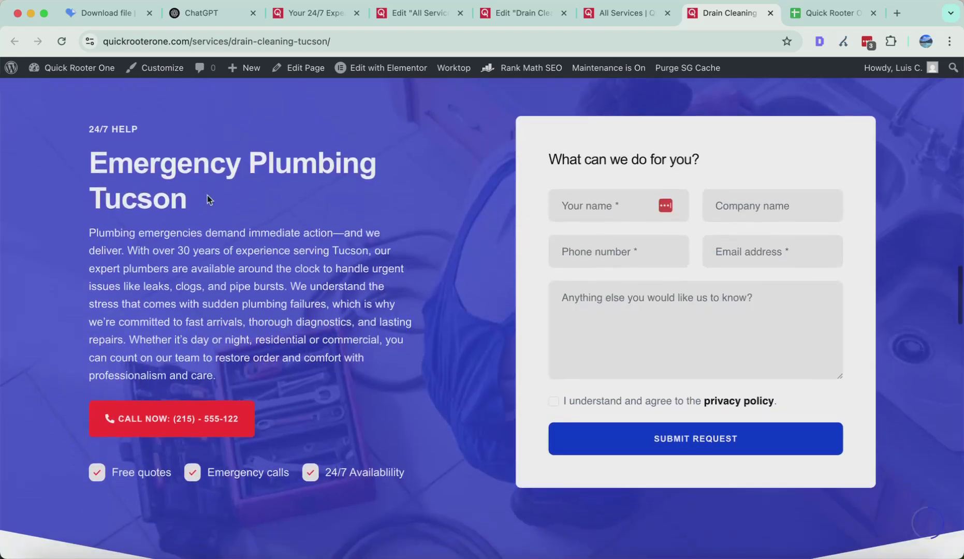
left_click_drag(118, 141, 218, 325)
scroll(262, 332, "down", 10)
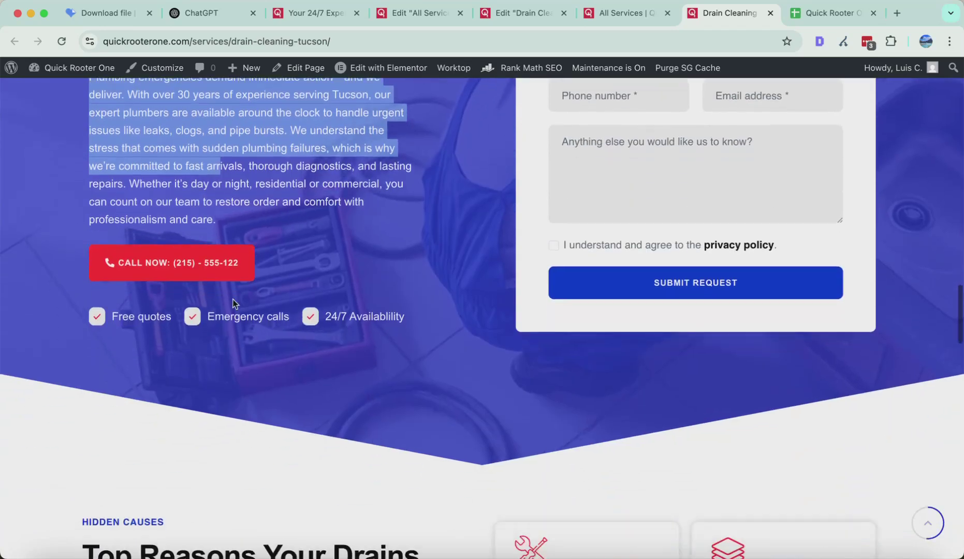
scroll(332, 390, "up", 1)
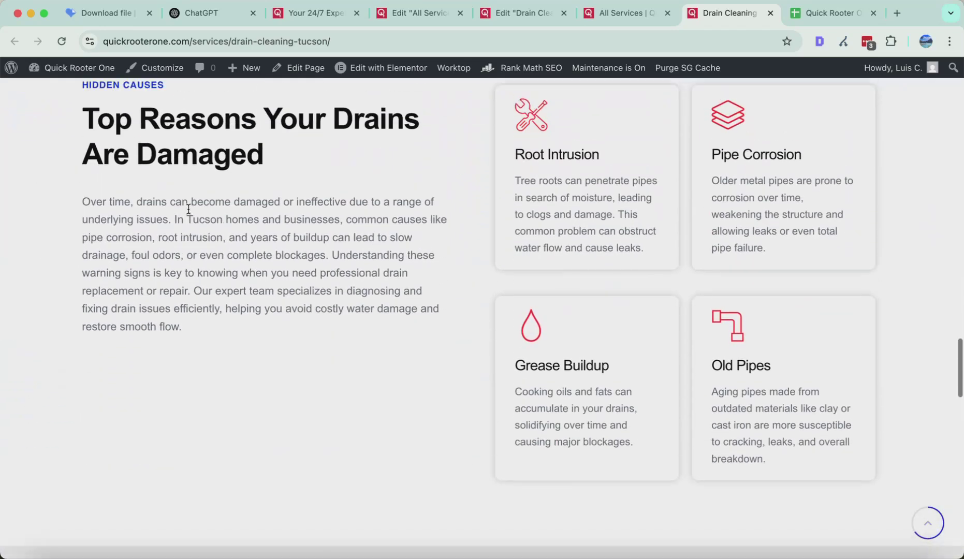
left_click_drag(83, 92, 383, 331)
left_click(389, 357)
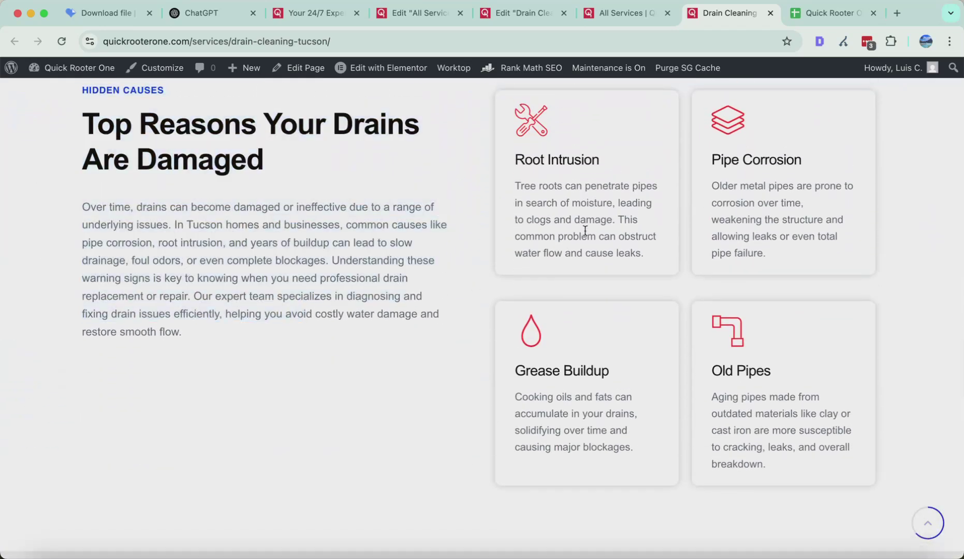
Step: Check the rest of the Drain Cleaning page down to the footer and return to the Expert plumbing services hero
scroll(561, 361, "down", 20)
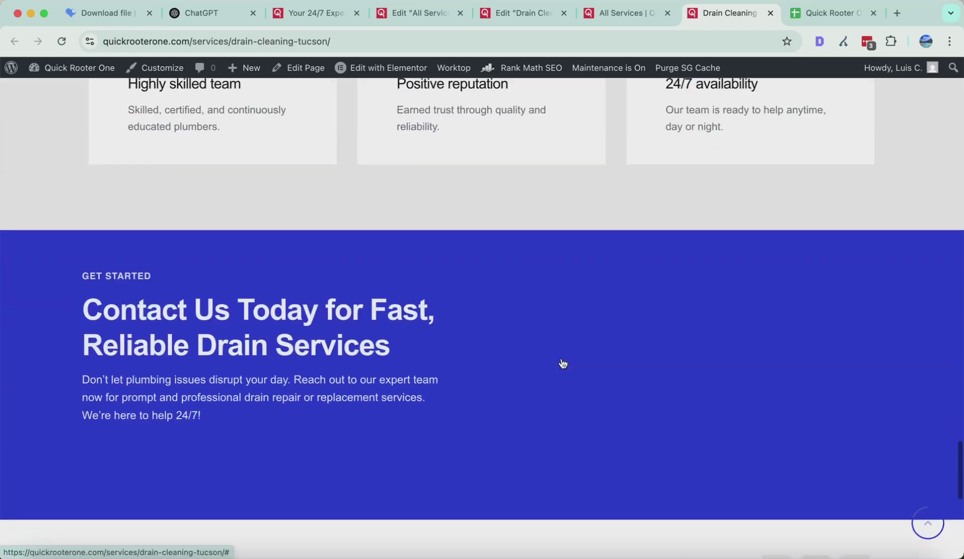
scroll(218, 336, "down", 3)
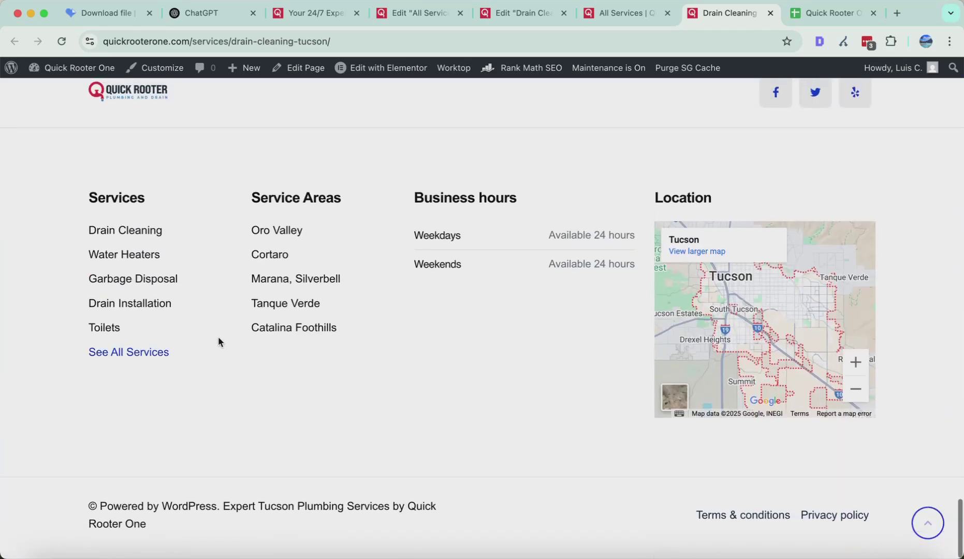
scroll(218, 337, "up", 20)
scroll(420, 244, "down", 15)
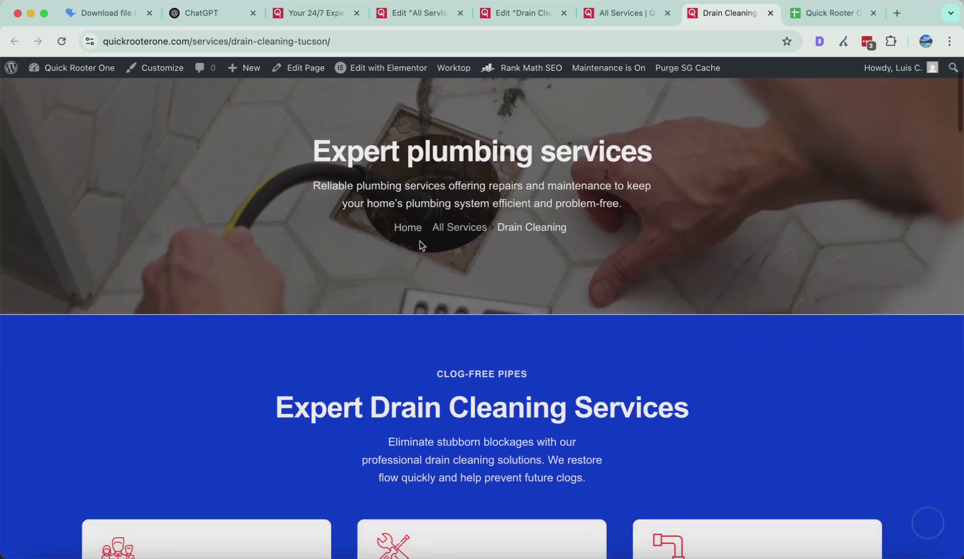
scroll(420, 241, "down", 15)
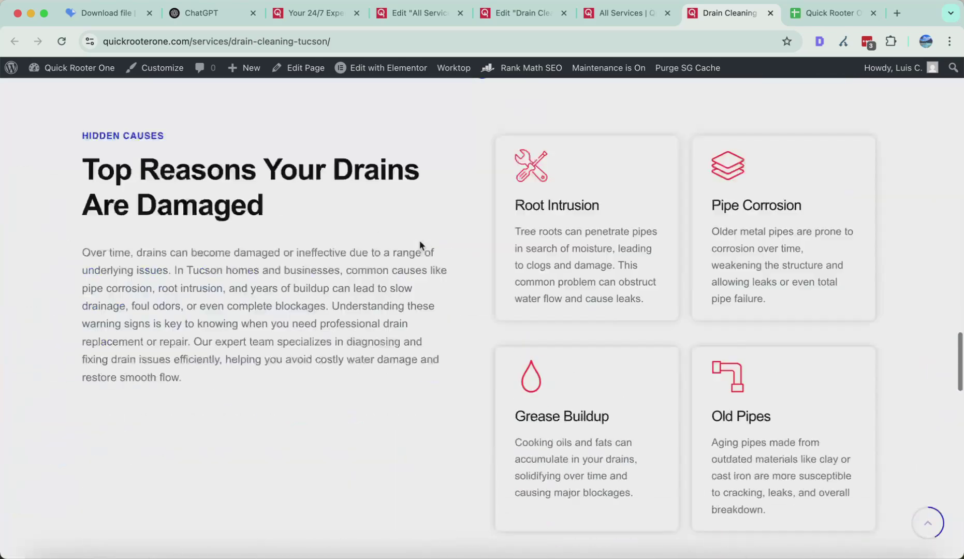
scroll(419, 240, "up", 12)
scroll(420, 241, "up", 15)
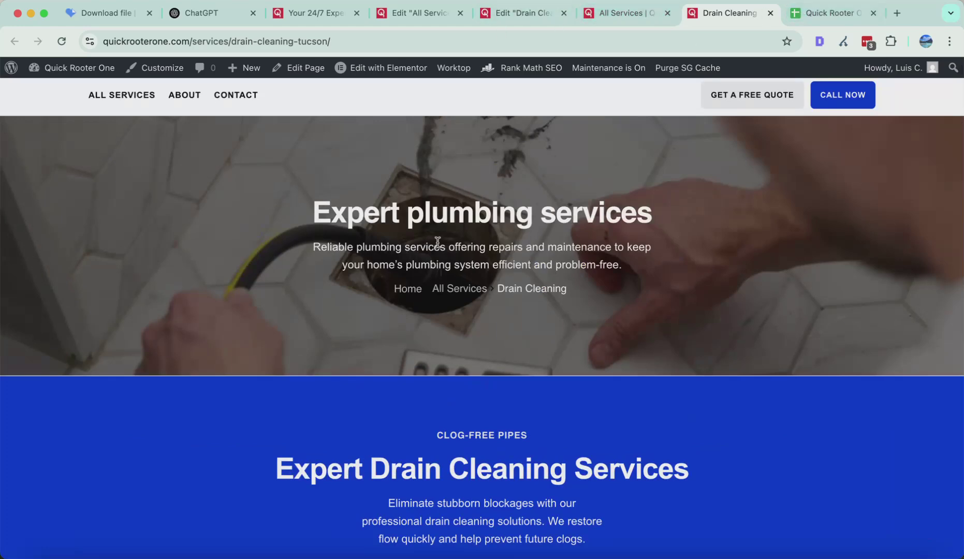
Step: Consult the page's main keyword in the On Page Recommendations sheet and search Google for "drain cleaning tucson" in an incognito window
left_click(336, 14)
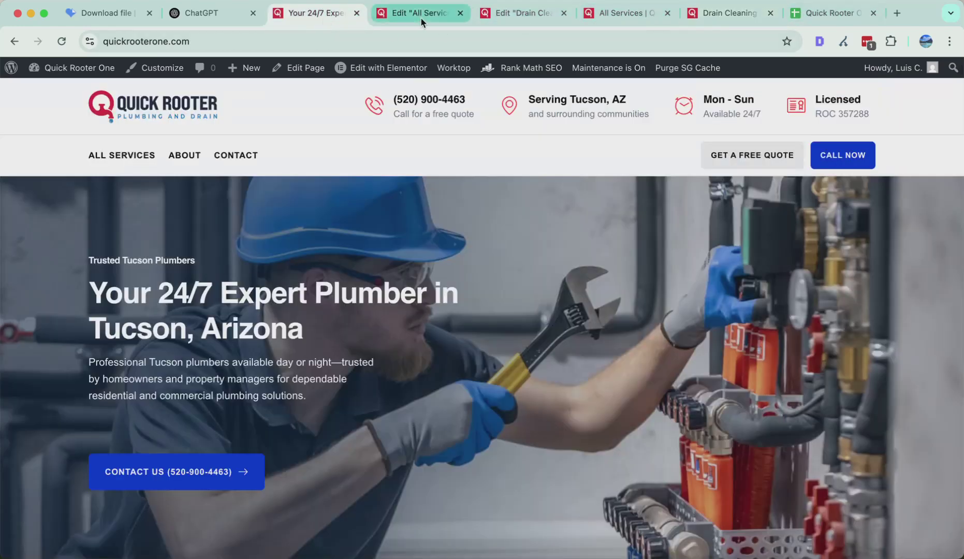
left_click(422, 21)
left_click(506, 15)
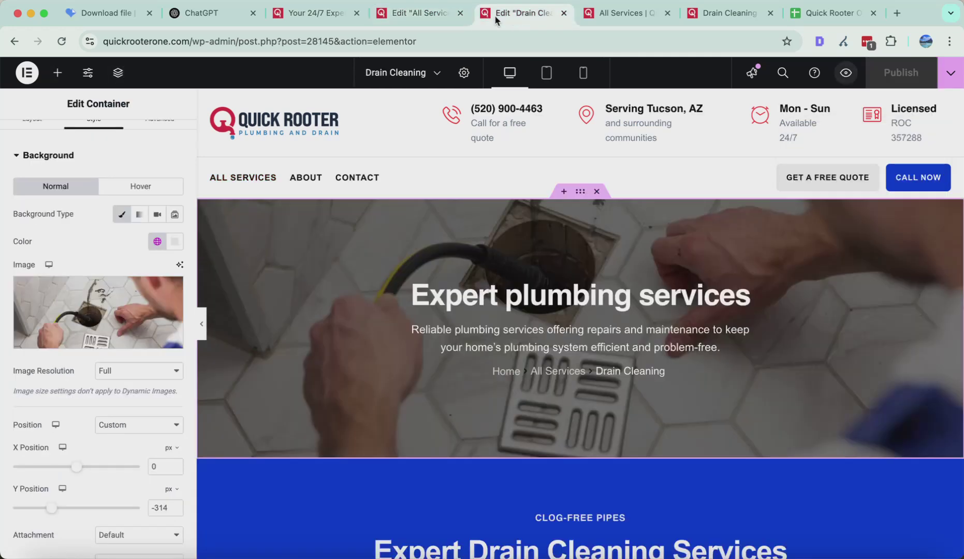
left_click(829, 14)
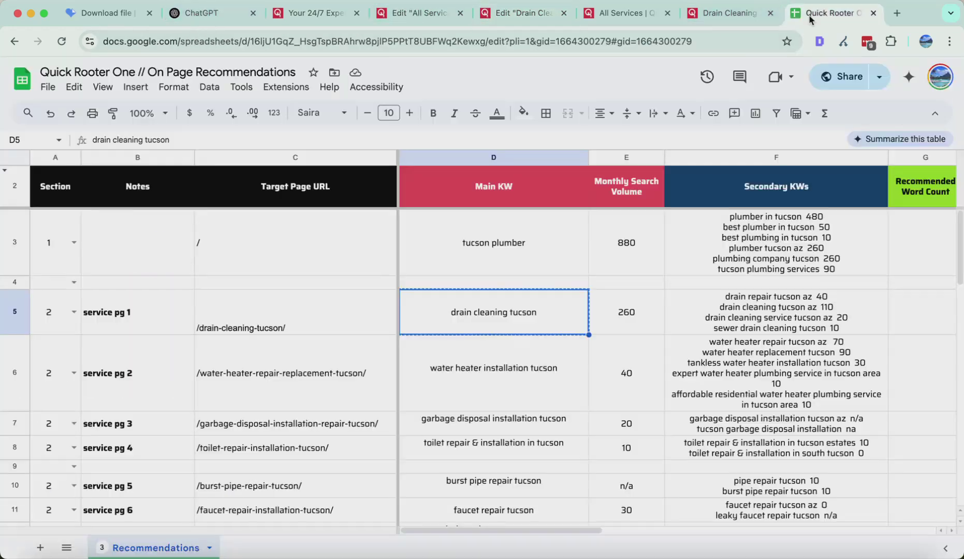
key("ctrl+shift+n")
type("drain cleaning tucson")
key("Return")
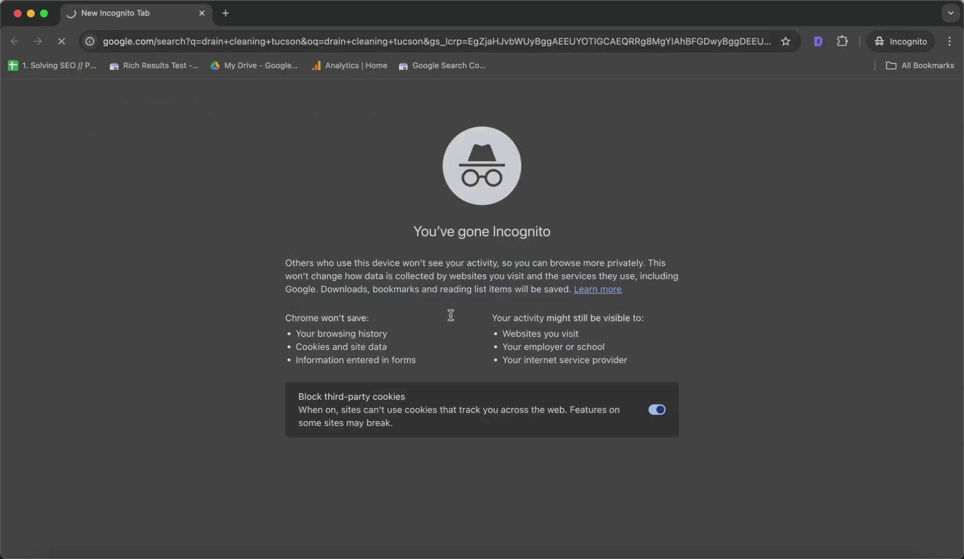
Step: Open the Parker & Sons, Tucson Drain Cleaning and Plumbing, and Cummings Plumbing organic results in separate tabs and close the search results
scroll(321, 343, "down", 10)
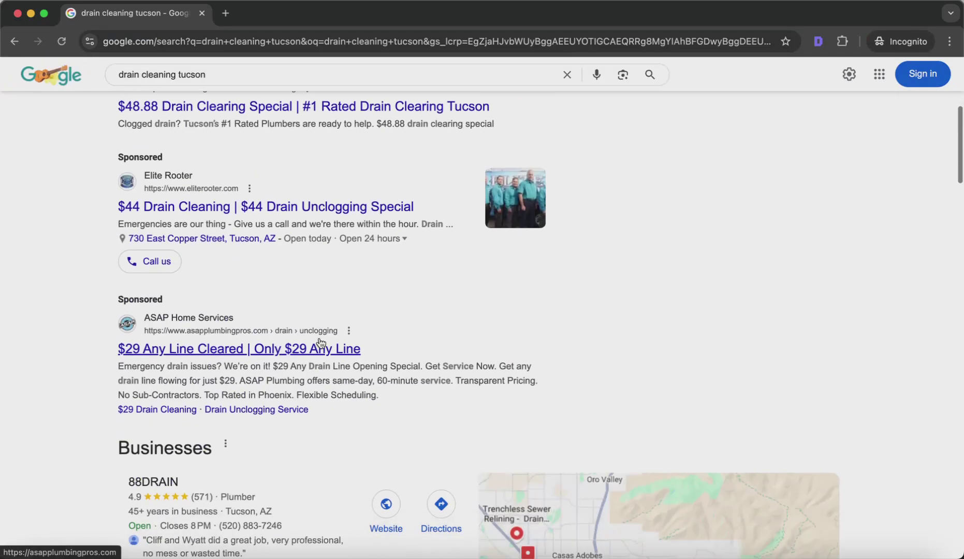
scroll(320, 344, "down", 10)
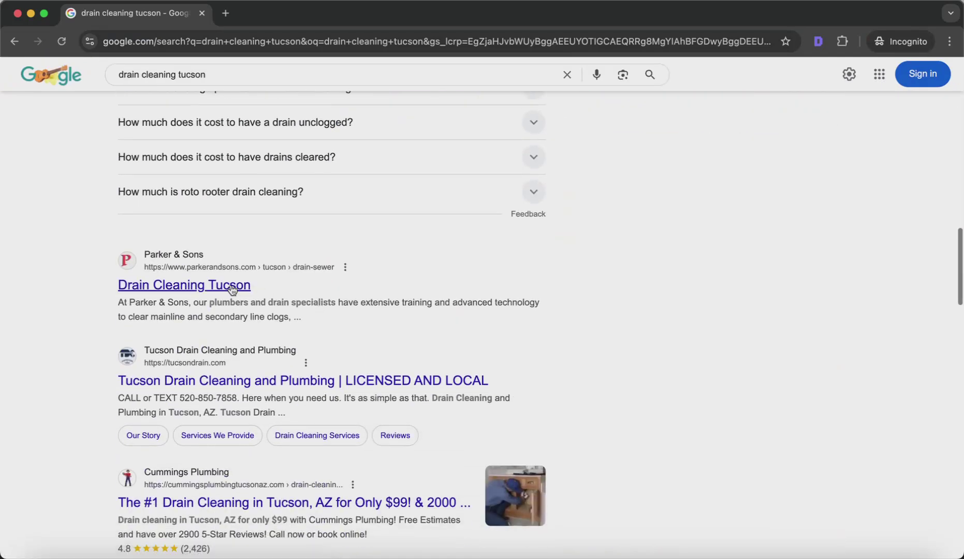
left_click(218, 285, "super")
scroll(247, 373, "down", 3)
left_click(280, 339, "super")
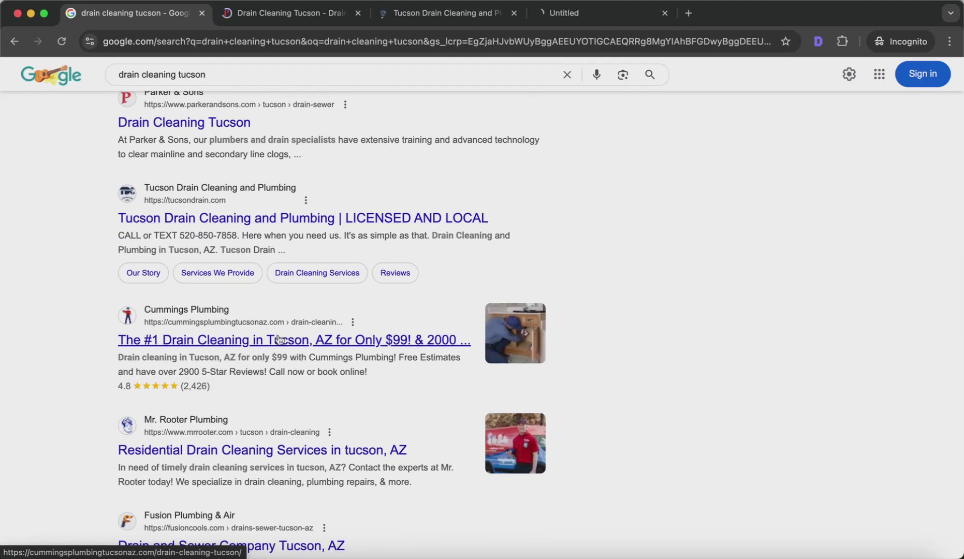
key("super+w")
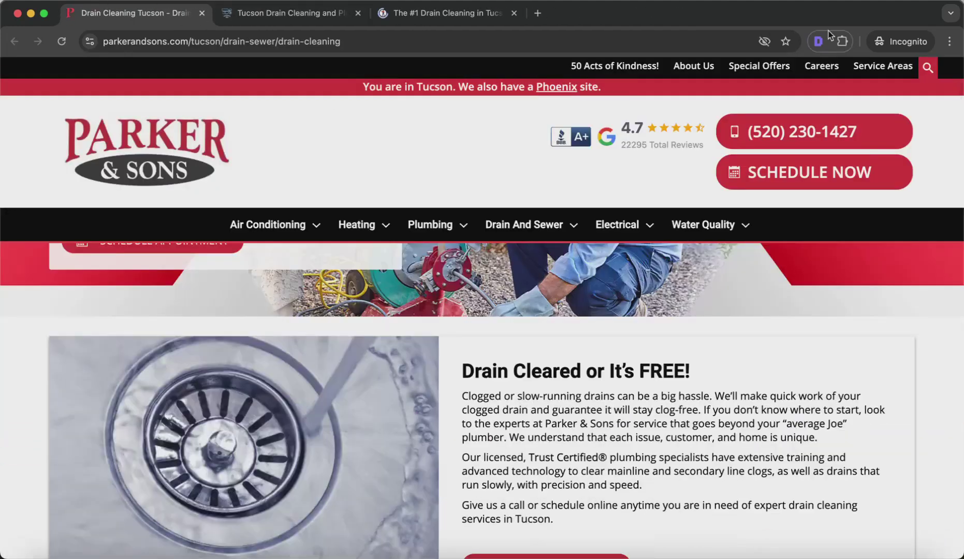
Step: Inspect the SEO overview and heading structure of the Parker & Sons drain cleaning page with the SEO extension, highlighting its H1
left_click(818, 42)
left_click(520, 87)
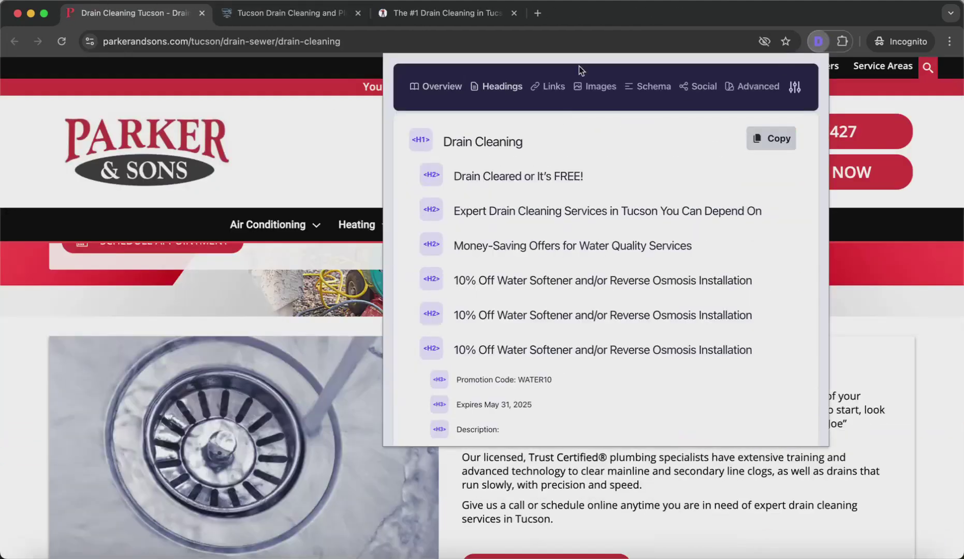
left_click(819, 41)
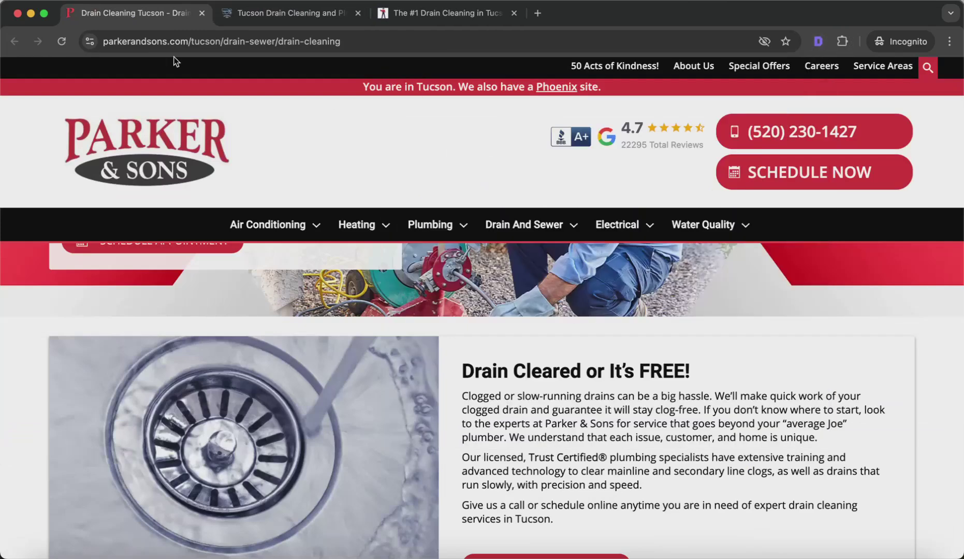
left_click(818, 41)
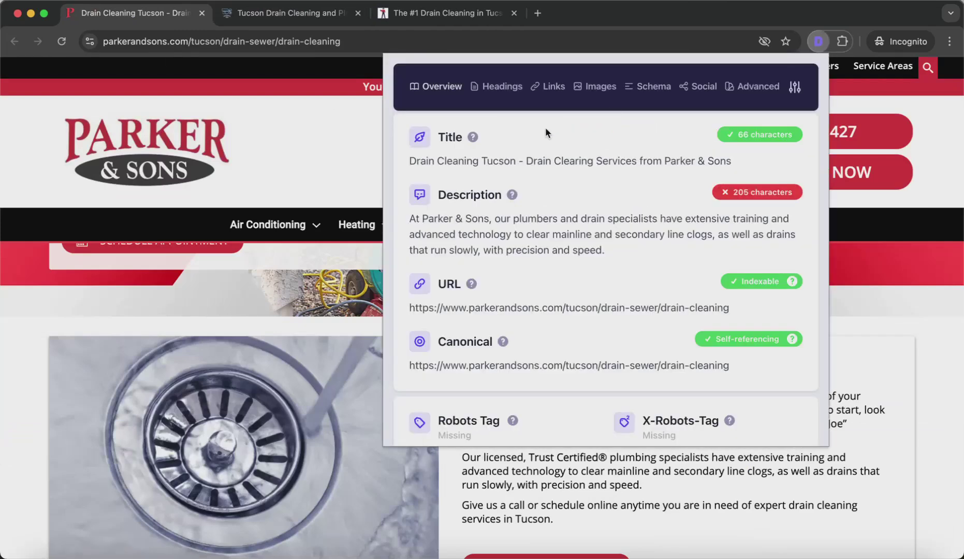
left_click(498, 89)
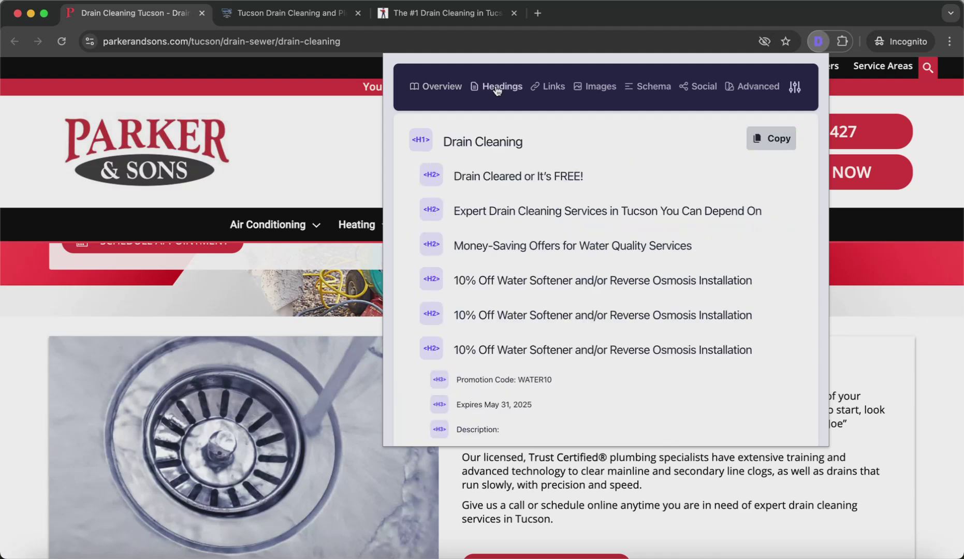
left_click_drag(507, 137, 561, 139)
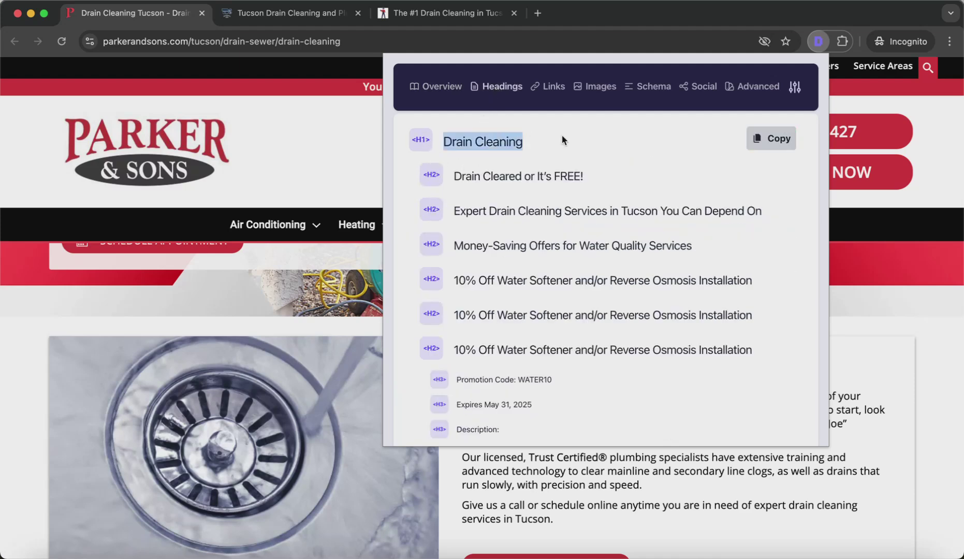
Step: Examine the remaining H2 and H3 headings in the Parker & Sons outline, highlighting the reviewer names and footer headings, and the heading totals
scroll(562, 139, "down", 2)
scroll(562, 135, "up", 1)
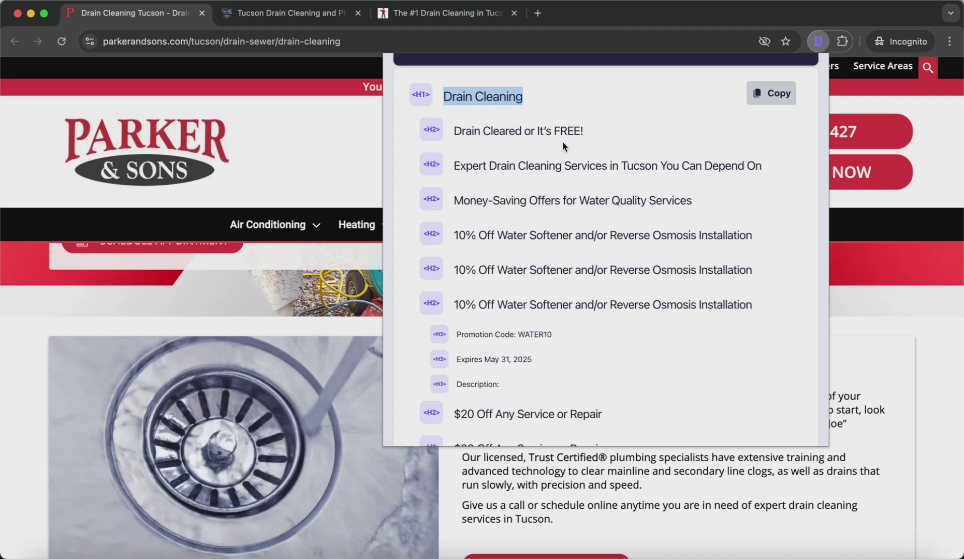
scroll(563, 142, "down", 2)
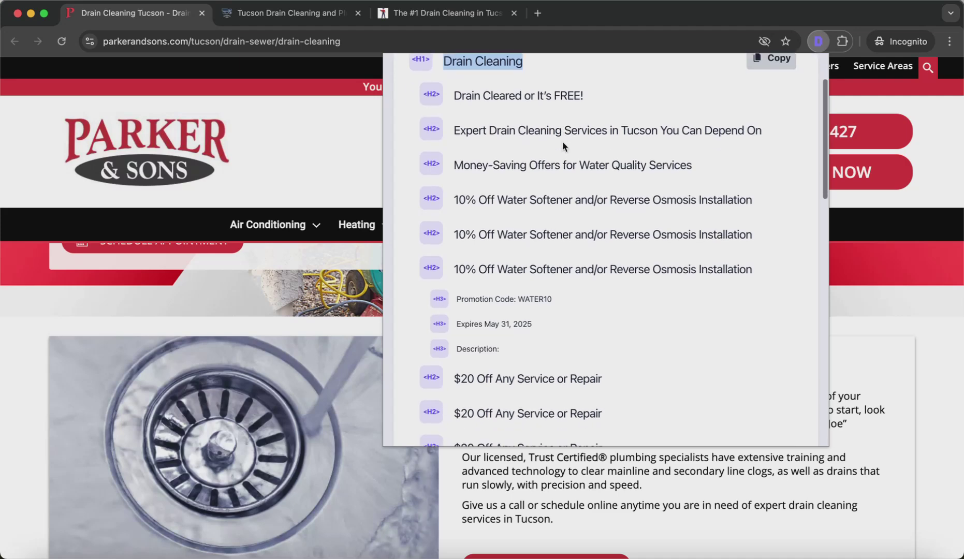
scroll(438, 98, "up", 2)
scroll(450, 155, "down", 15)
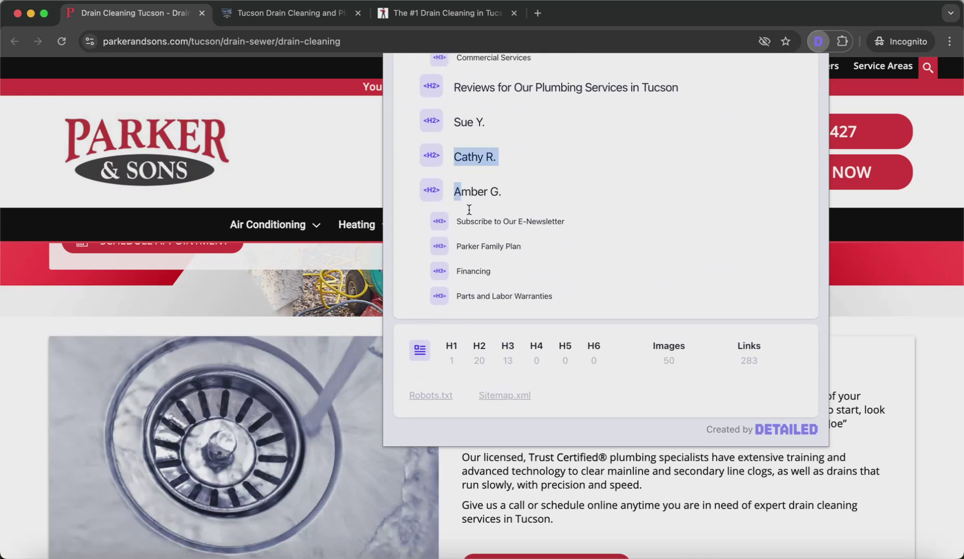
left_click_drag(447, 168, 511, 299)
scroll(509, 299, "up", 3)
left_click_drag(442, 198, 515, 373)
scroll(515, 371, "down", 3)
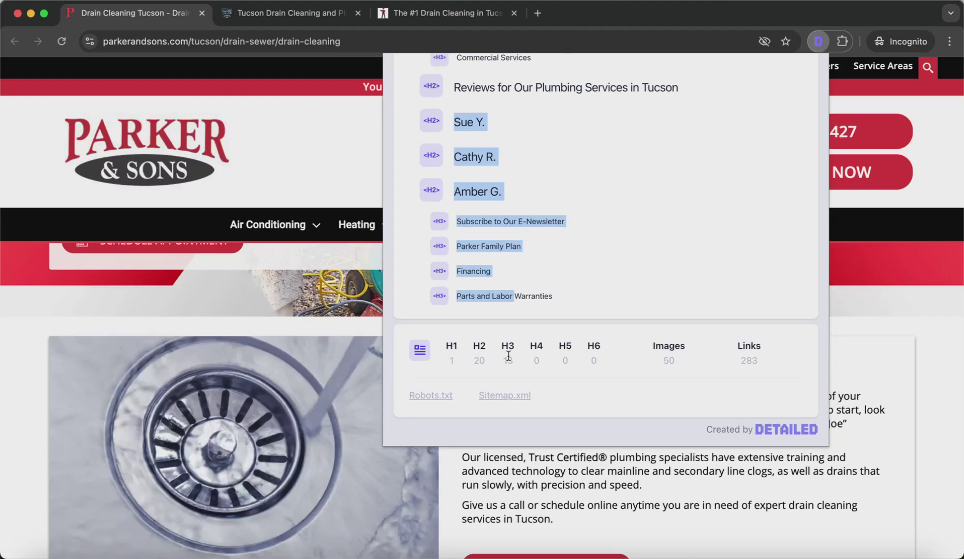
scroll(518, 316, "up", 3)
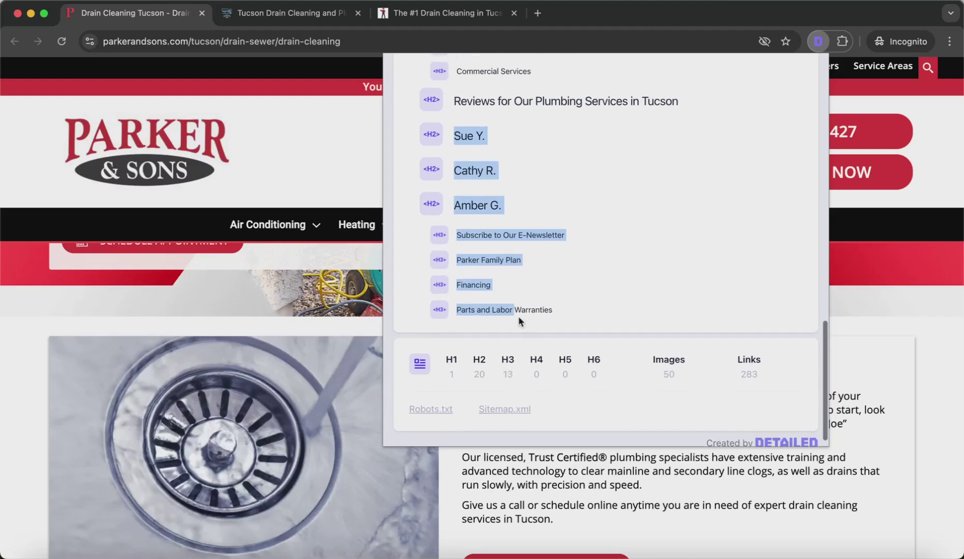
scroll(518, 320, "down", 5)
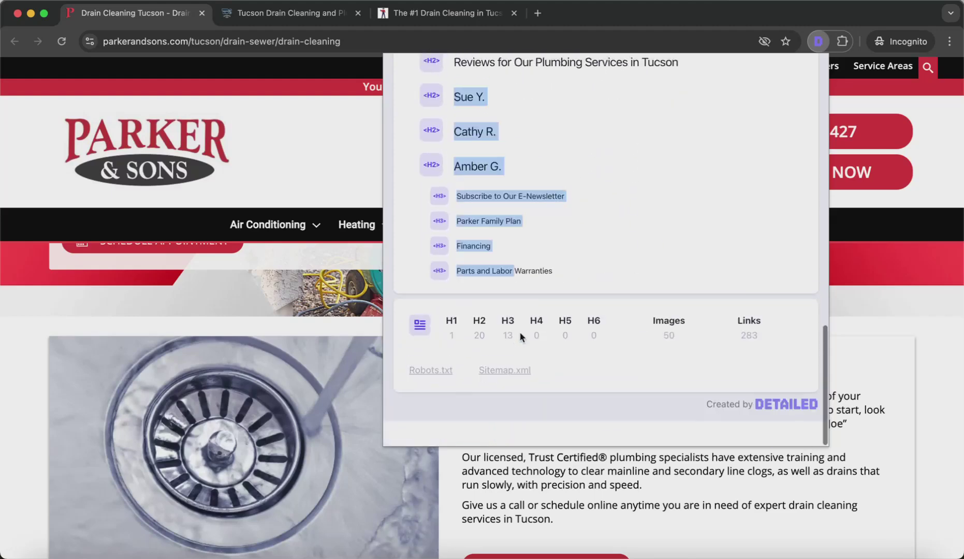
Step: Close the SEO extension and review the Parker & Sons page's on-page headings, highlighting "Expert Drain Cleaning Services in Tucson You Can Depend On"
left_click(314, 502)
scroll(314, 502, "up", 5)
scroll(391, 383, "down", 3)
scroll(392, 383, "up", 3)
scroll(370, 327, "down", 5)
left_click_drag(461, 270, 636, 271)
scroll(490, 322, "down", 6)
scroll(491, 322, "up", 3)
triple_click(483, 319)
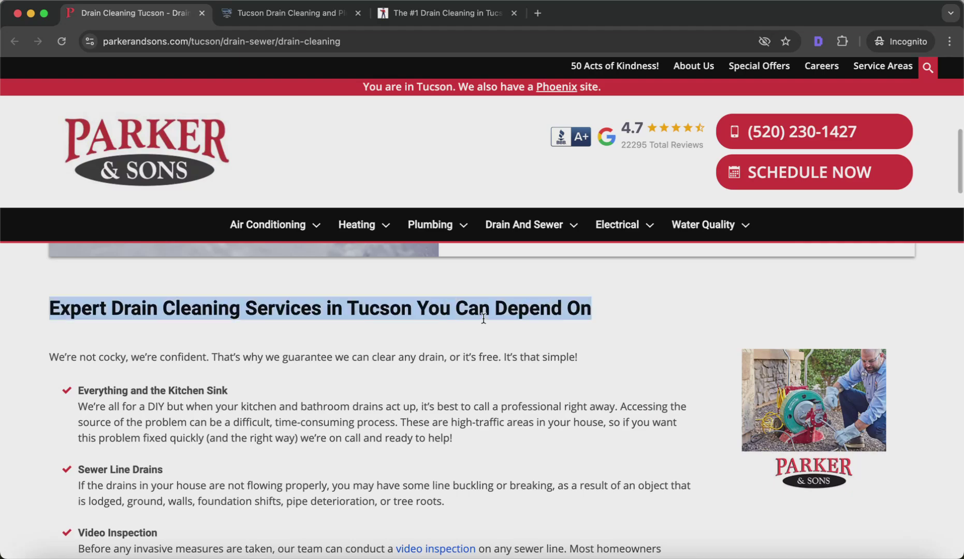
left_click(152, 414)
scroll(302, 382, "down", 15)
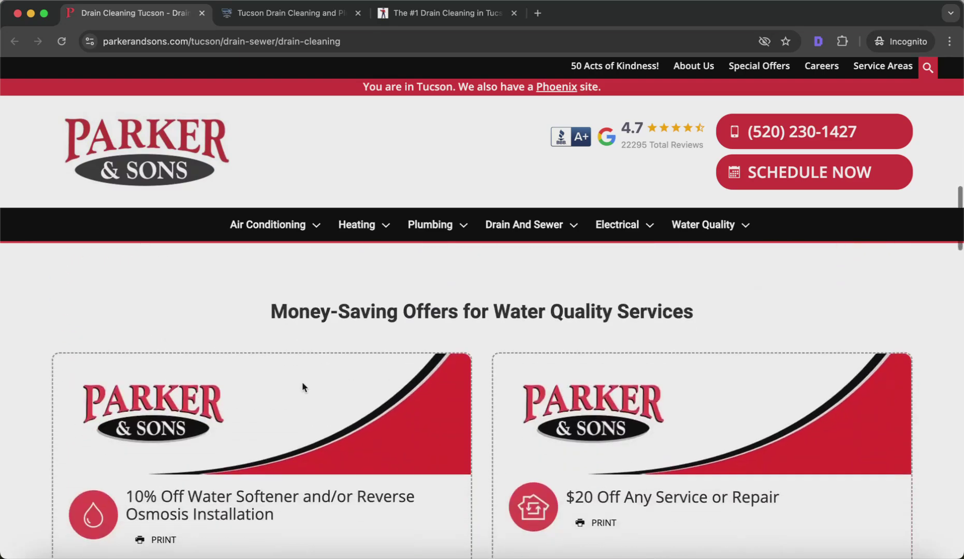
scroll(303, 385, "down", 15)
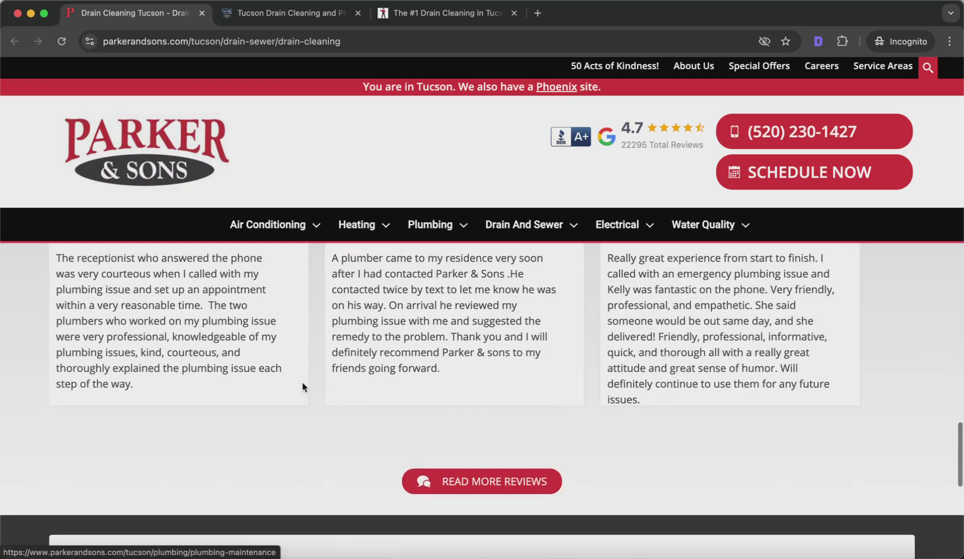
scroll(507, 348, "up", 20)
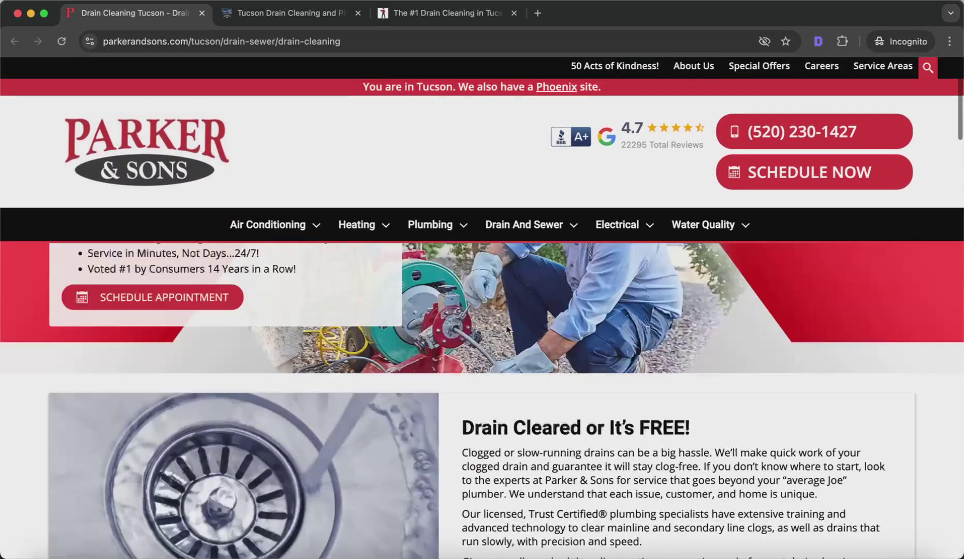
Step: Review the Tucson Drain Cleaning and Plumbing homepage from its hero down to the footer, and close its tab
left_click(297, 16)
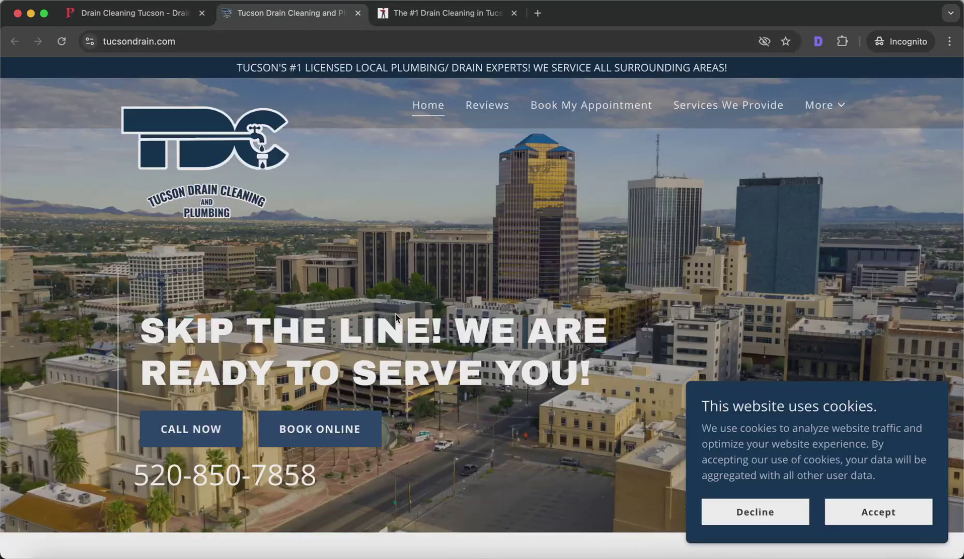
scroll(388, 258, "down", 3)
scroll(448, 227, "down", 5)
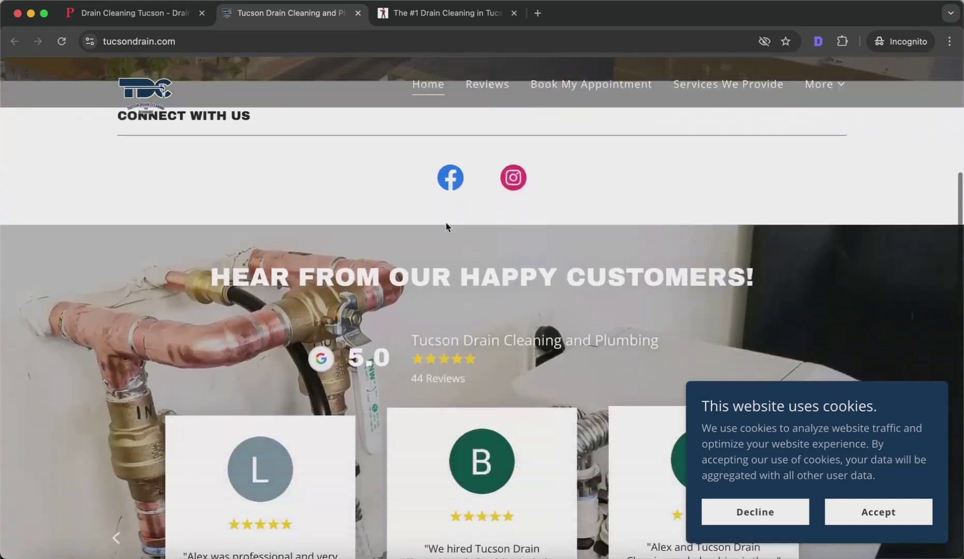
scroll(448, 227, "down", 2)
scroll(406, 284, "down", 8)
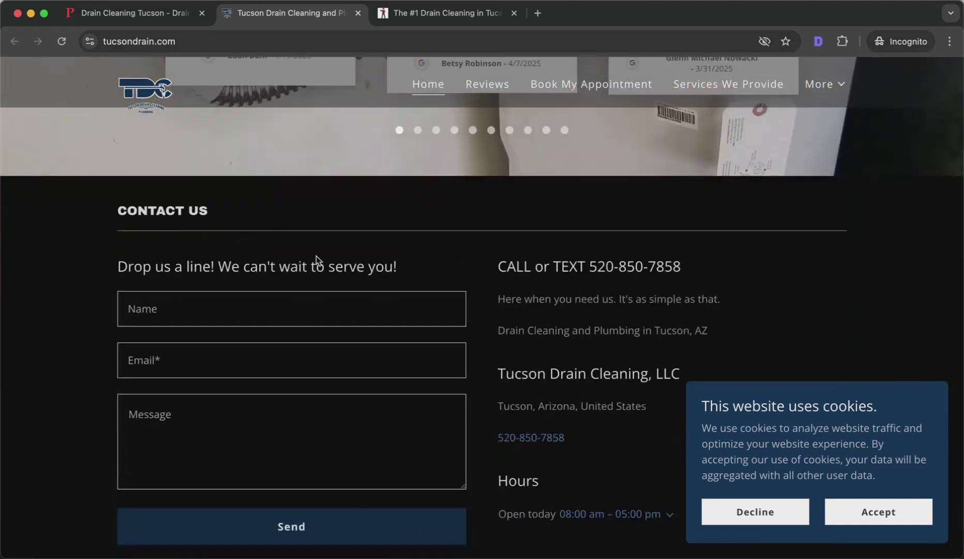
scroll(356, 222, "down", 9)
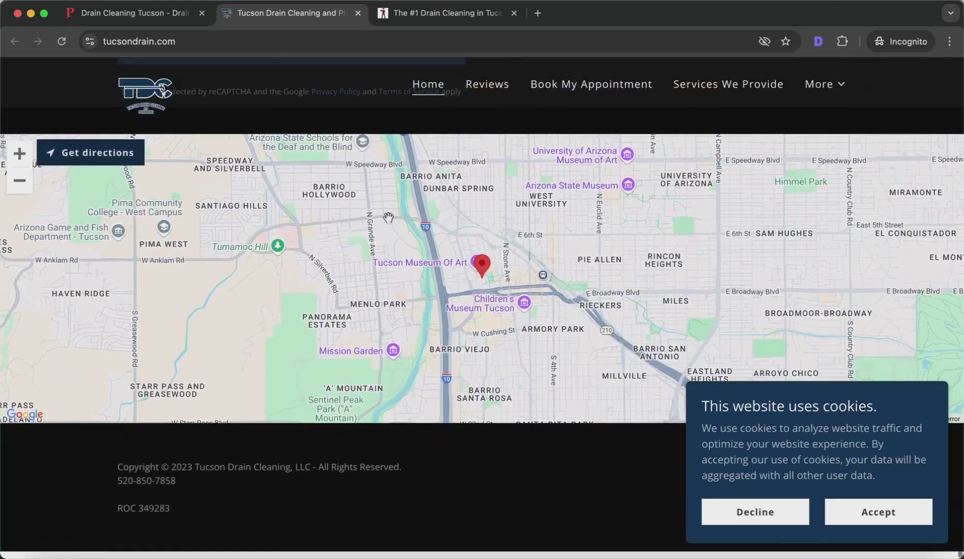
scroll(491, 227, "up", 20)
key("super+w")
Step: Highlight the main headings on the Cummings Plumbing drain cleaning page and inspect its SEO overview and heading structure with the SEO extension
left_click_drag(88, 200, 575, 262)
scroll(574, 260, "down", 6)
scroll(575, 260, "down", 6)
scroll(301, 177, "up", 3)
triple_click(281, 187)
scroll(282, 187, "down", 2)
left_click(818, 41)
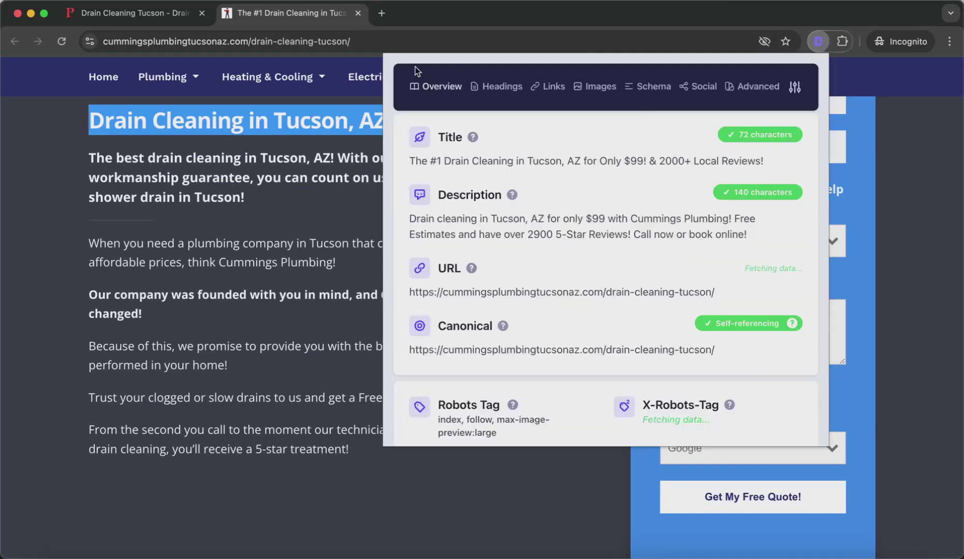
left_click(496, 85)
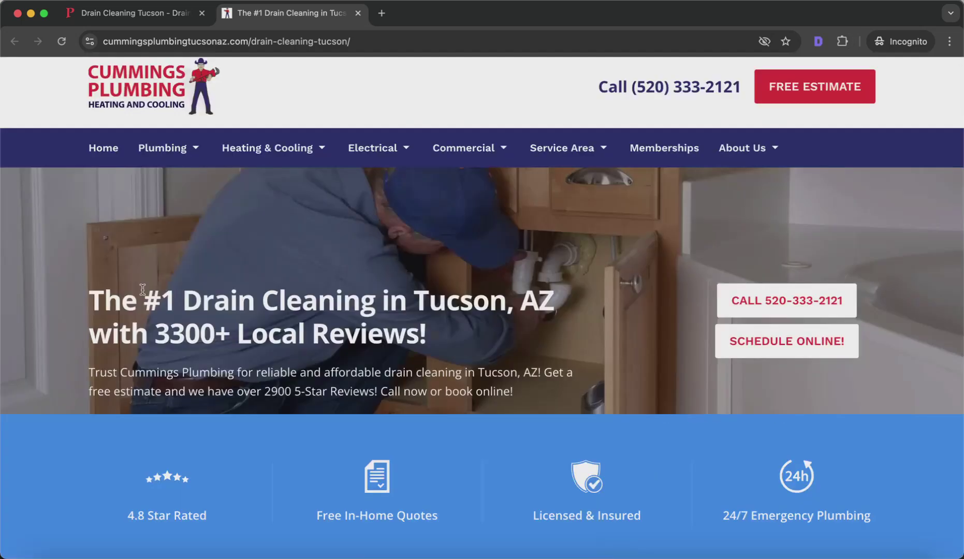
Step: Examine the Cummings Plumbing hero headline and the "Drain Cleaning in Tucson, AZ" heading below it, highlighting both
left_click_drag(109, 290, 428, 344)
scroll(358, 231, "down", 2)
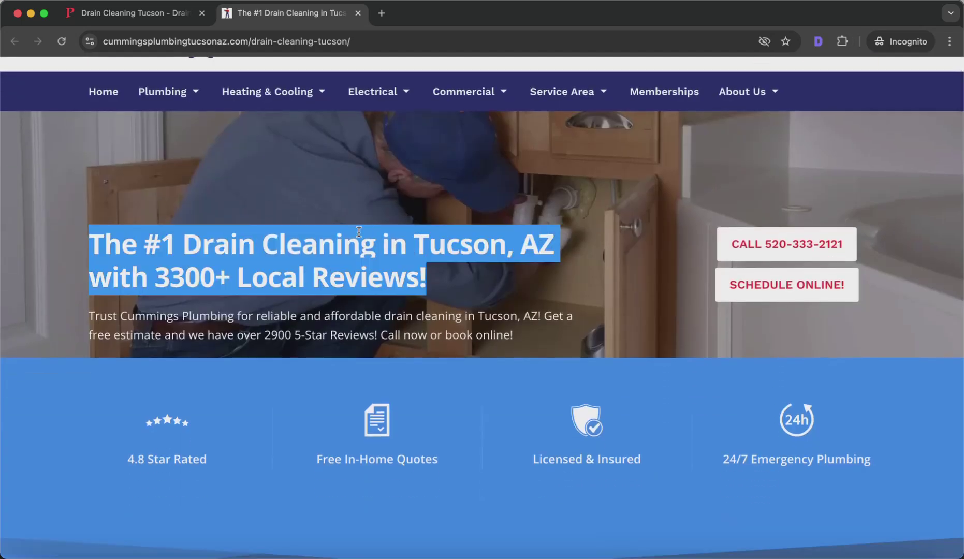
scroll(415, 237, "up", 3)
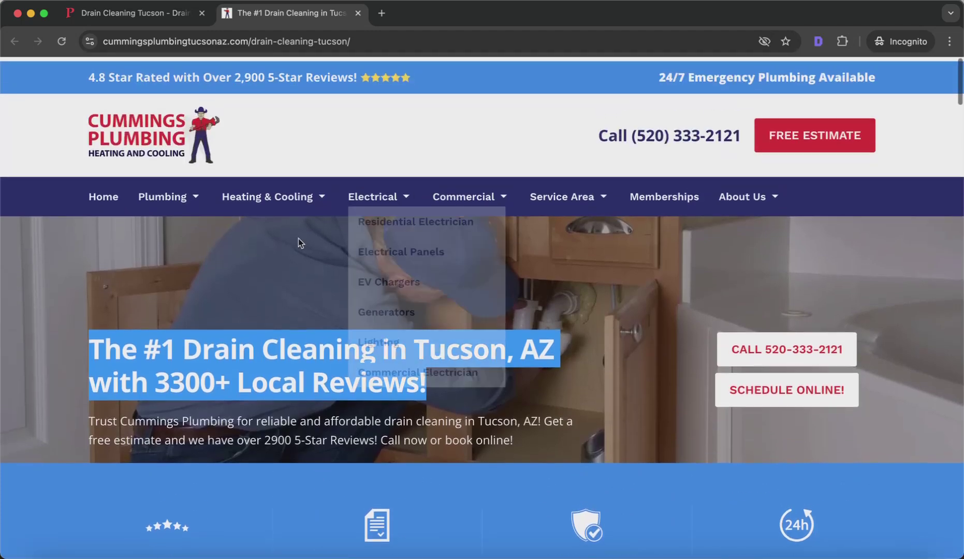
scroll(472, 348, "down", 2)
scroll(472, 348, "down", 10)
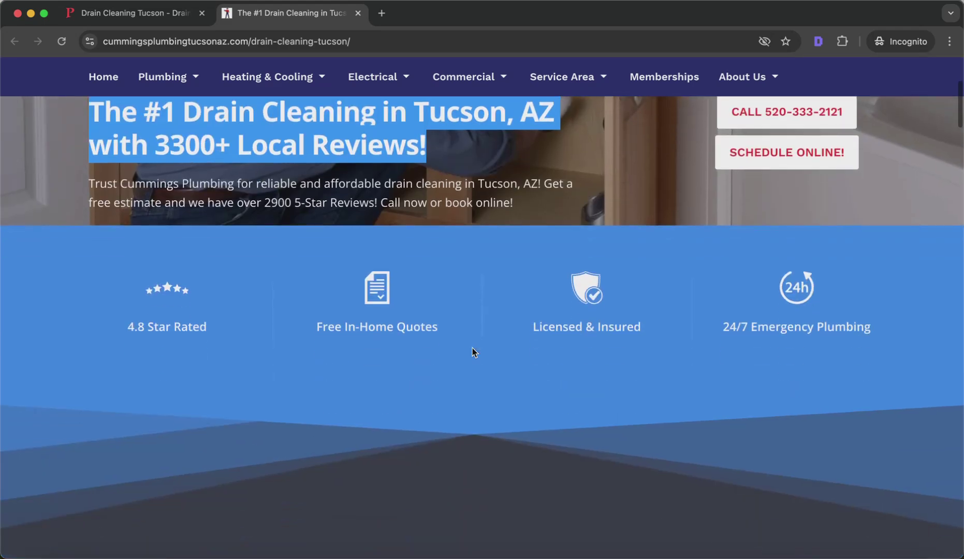
scroll(472, 348, "down", 1)
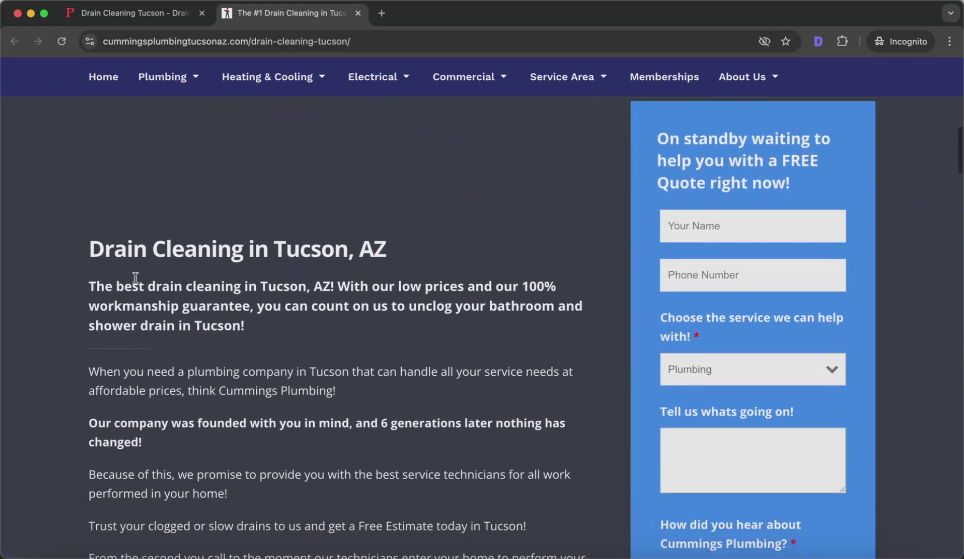
left_click_drag(79, 258, 564, 257)
left_click(293, 217)
triple_click(365, 248)
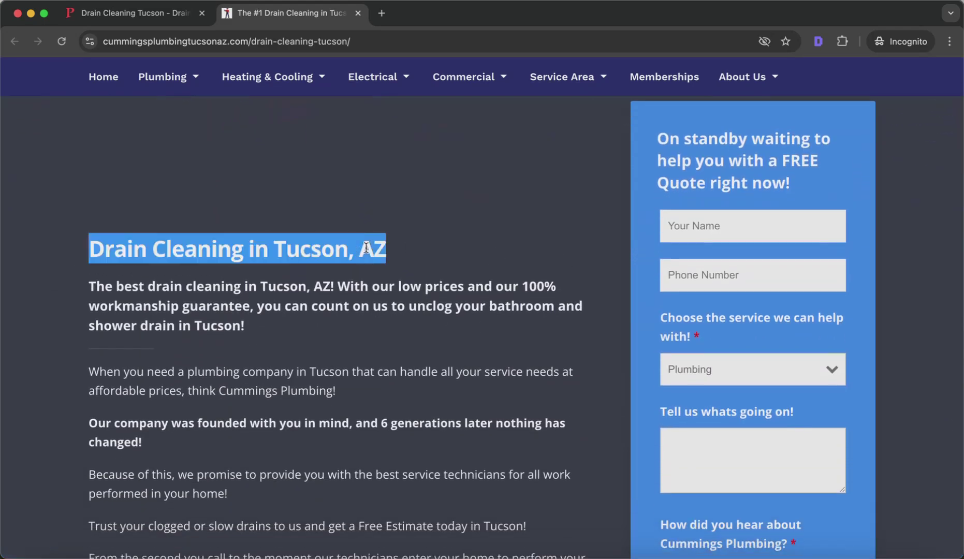
Step: Examine the customer rating and drain cleaning review headings further down the Cummings Plumbing page, highlighting them
scroll(366, 247, "down", 10)
scroll(366, 247, "down", 1)
left_click_drag(232, 209, 729, 264)
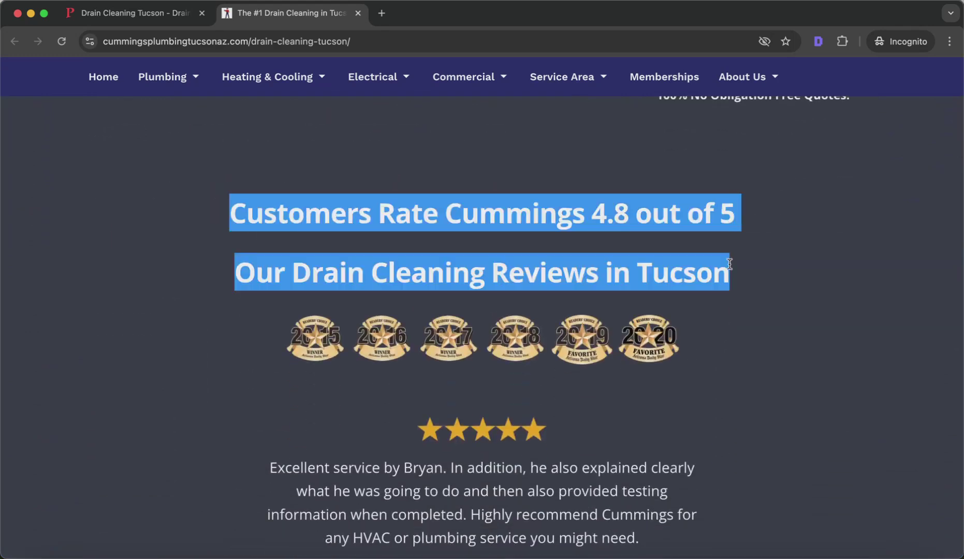
left_click(729, 264)
scroll(729, 264, "down", 10)
scroll(729, 265, "down", 5)
left_click_drag(189, 165, 332, 219)
scroll(332, 213, "down", 1)
Step: Review the money-saving, "Why Choose Us" and remaining sections of the Cummings Plumbing page down to its footer
scroll(404, 332, "down", 9)
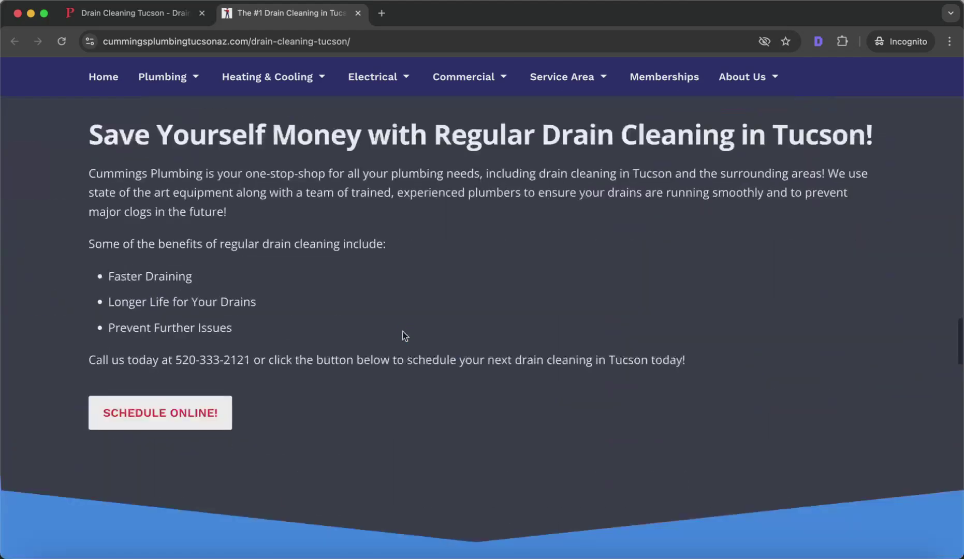
scroll(389, 288, "up", 3)
scroll(388, 288, "down", 8)
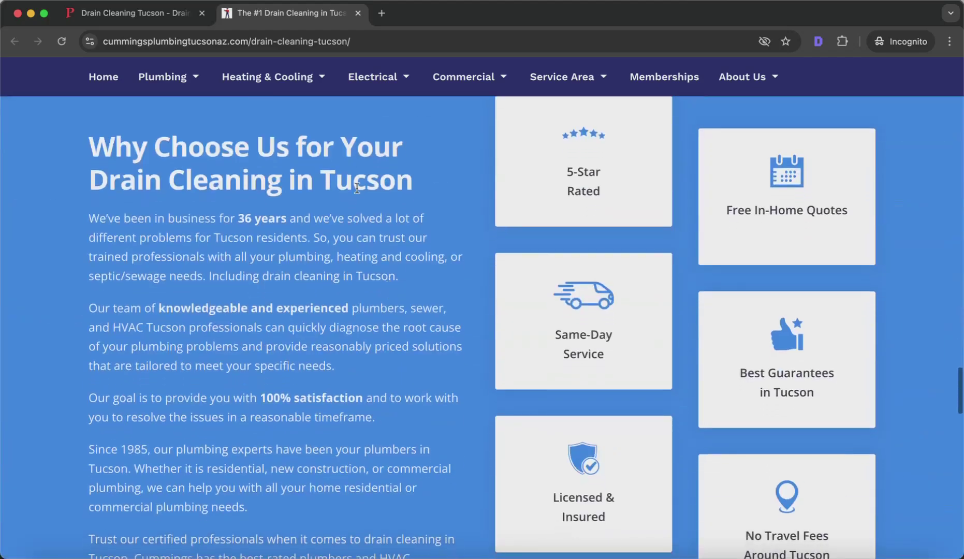
scroll(355, 187, "down", 10)
left_click_drag(751, 130, 306, 166)
scroll(763, 151, "down", 10)
scroll(755, 149, "down", 4)
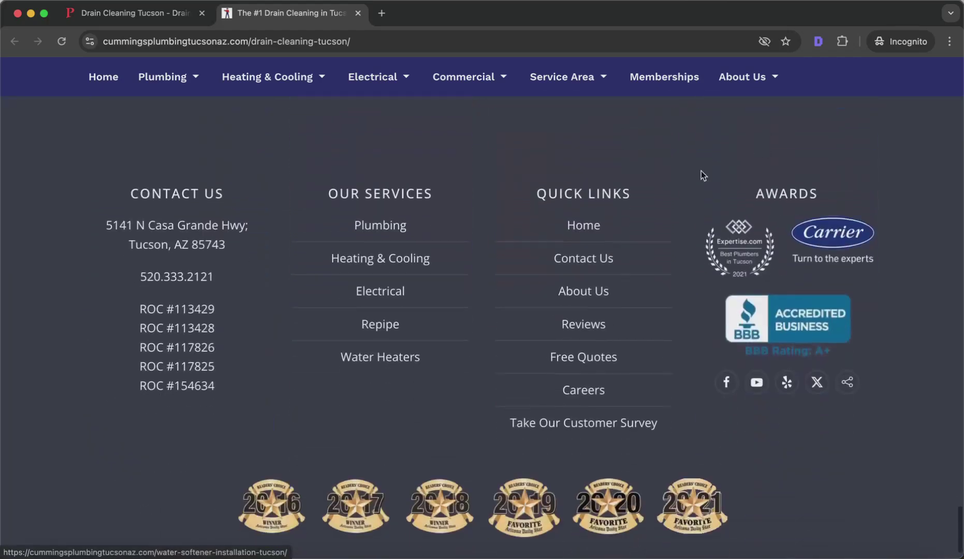
scroll(387, 297, "up", 20)
scroll(388, 296, "down", 20)
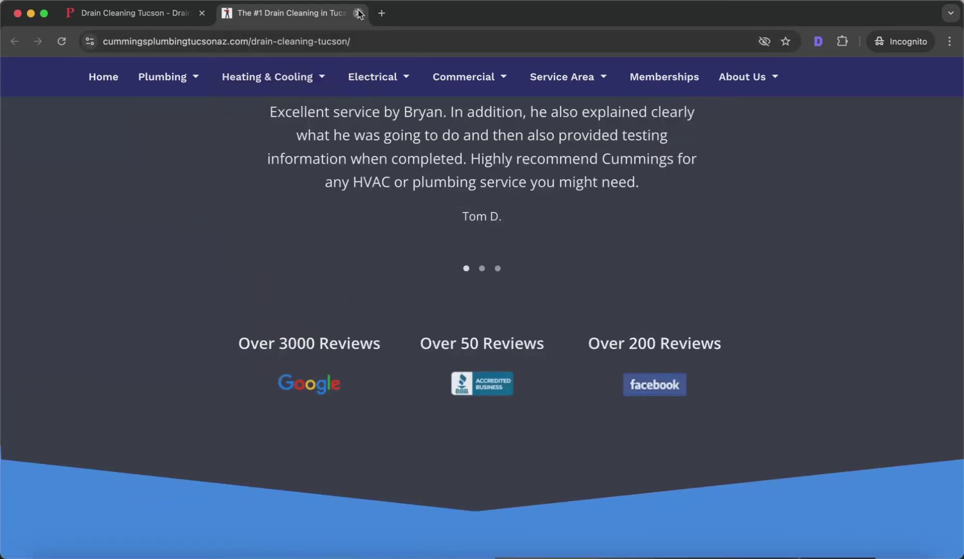
Step: Close the Cummings Plumbing tab, highlight the closing paragraph under "Drain Cleared or It's FREE!" on the Parker & Sons page, and close that tab
left_click(358, 13)
scroll(426, 491, "down", 3)
left_click_drag(459, 311, 585, 448)
triple_click(600, 448)
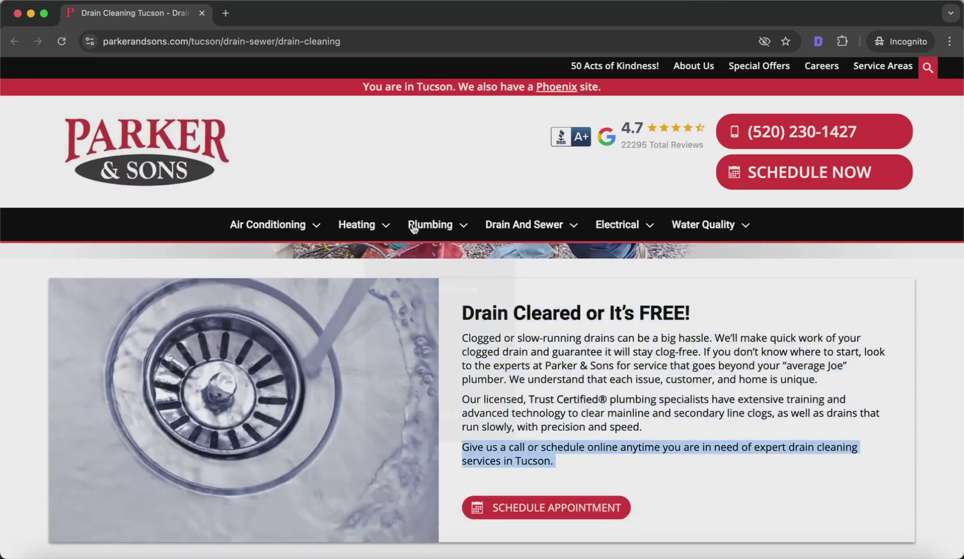
left_click(201, 12)
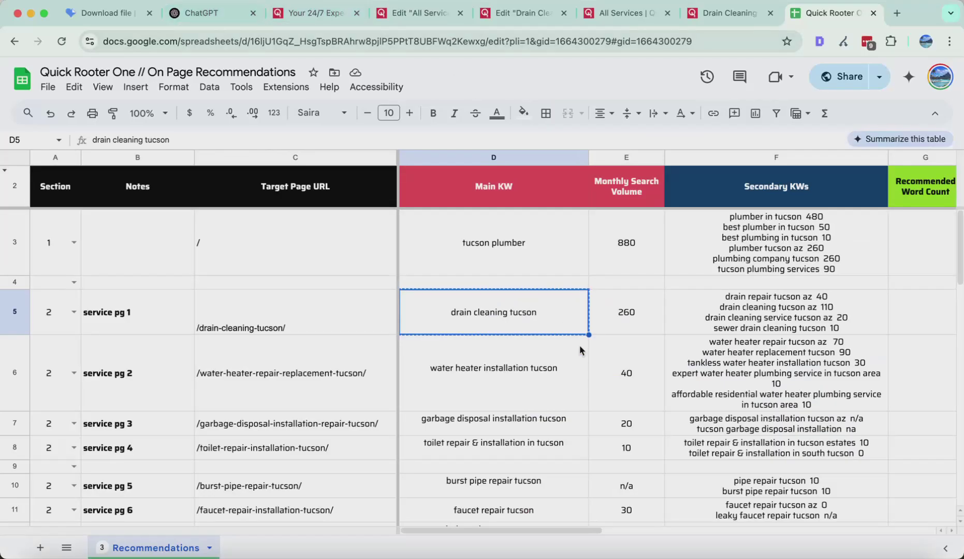
Step: Copy service pg 1's main keyword, search volume and secondary keywords (D5:F5) and get the ChatGPT service description chat ready for a prompt
left_click(696, 318, "shift")
key("super+c")
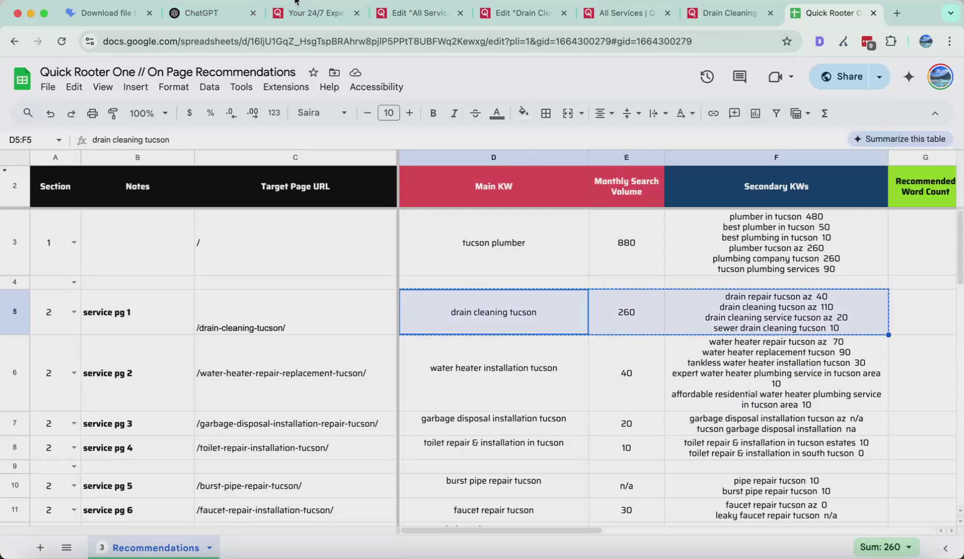
left_click(201, 13)
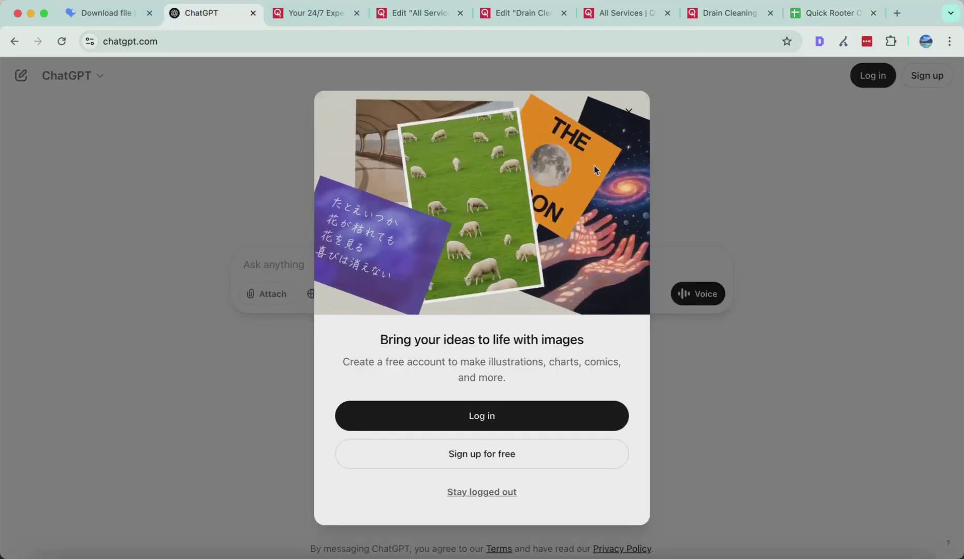
left_click(628, 113)
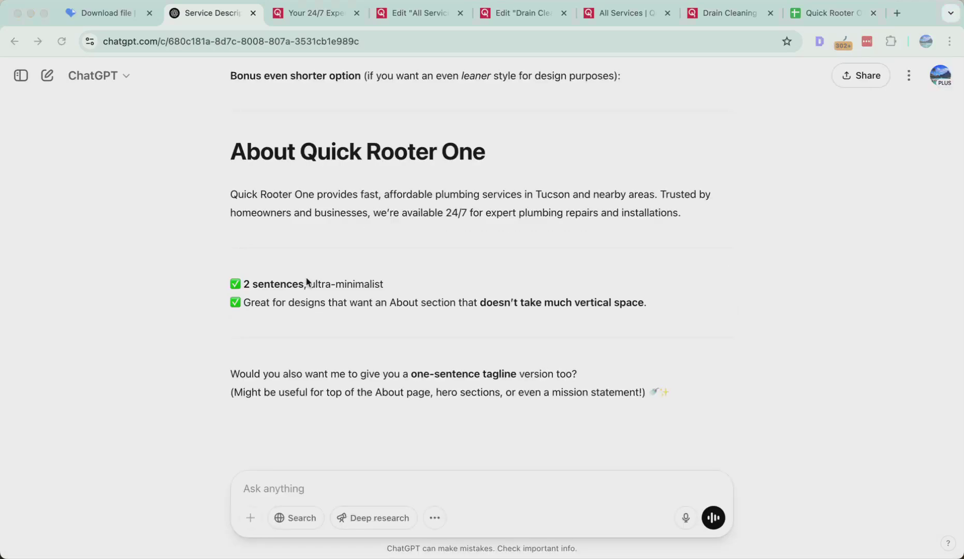
left_click(378, 485)
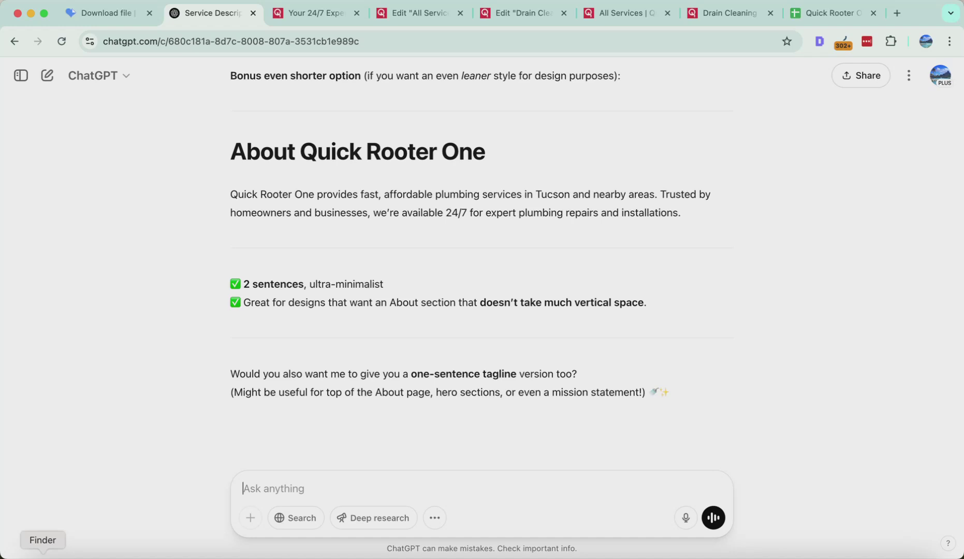
Step: In Finder, remove the tucson plumber tag from the sidebar and show the Applications folder
left_click(43, 555)
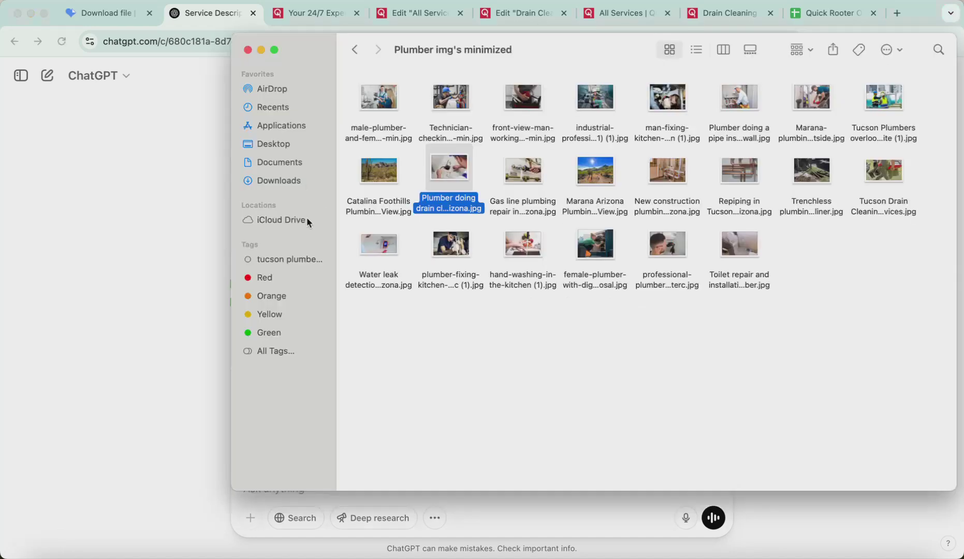
right_click(291, 259)
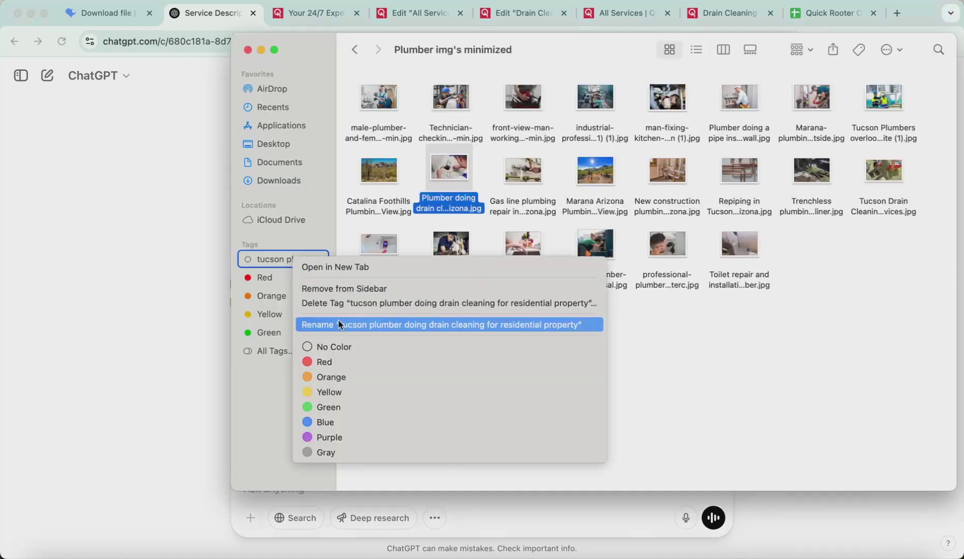
left_click(344, 291)
left_click(281, 126)
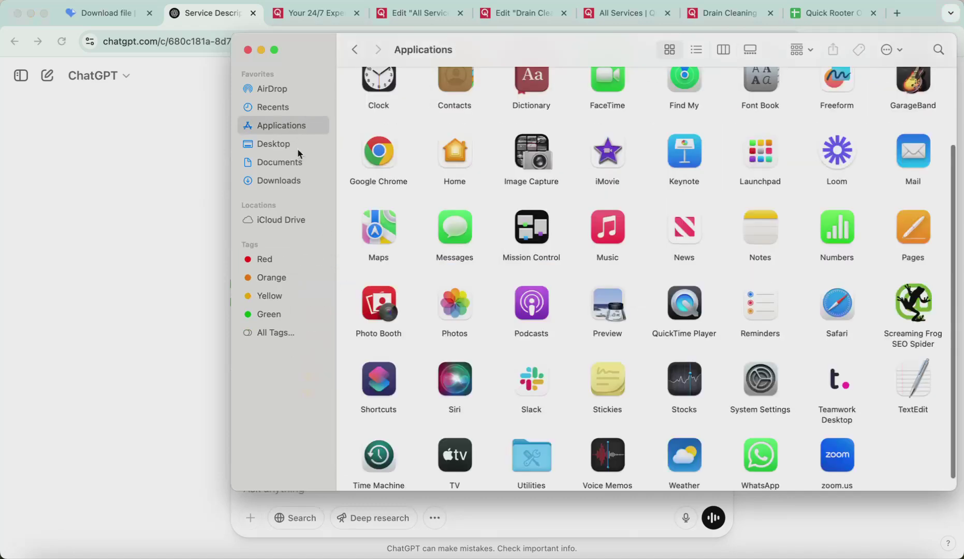
Step: Open the "Plumbing Services for Property Managers" PDF from the Downloads folder and skim the brochure's pages through to the priced services
left_click(278, 180)
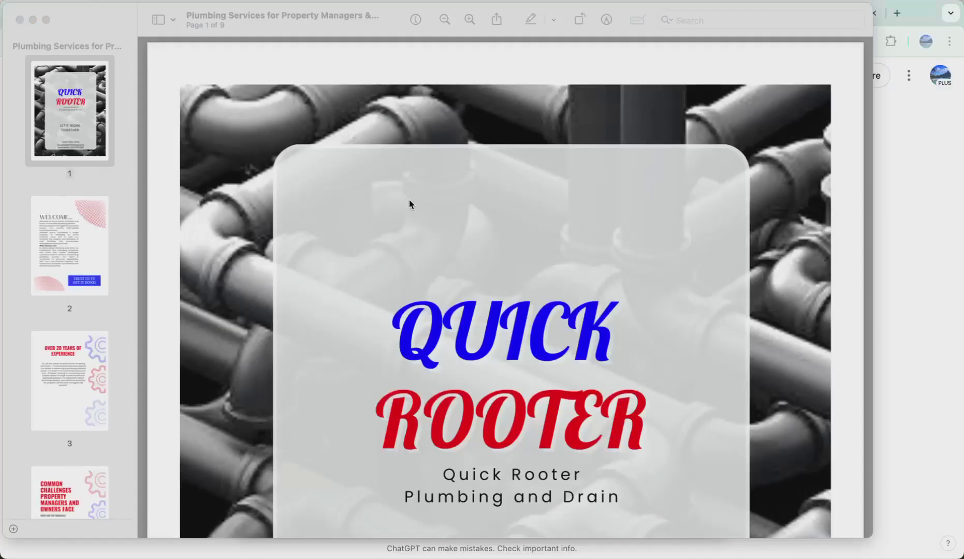
scroll(409, 204, "down", 10)
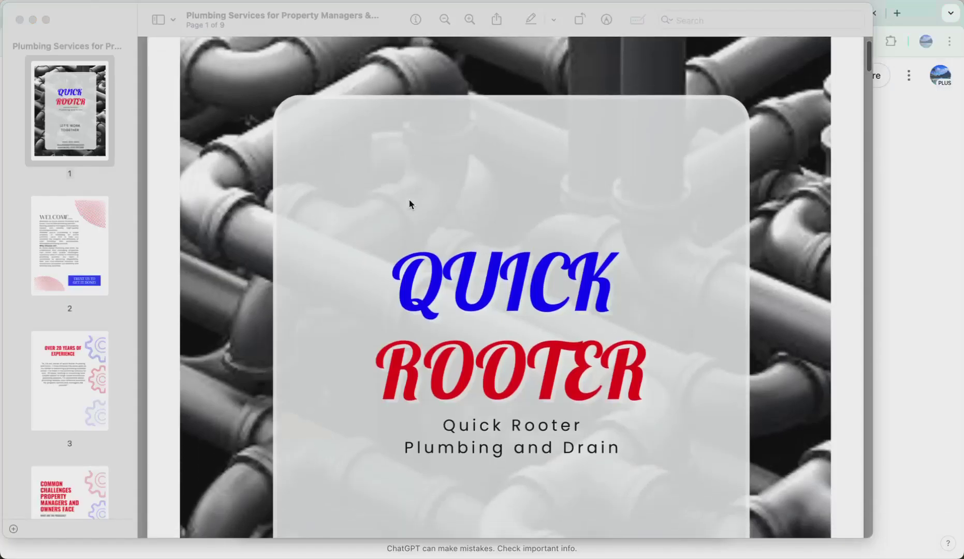
scroll(409, 203, "down", 20)
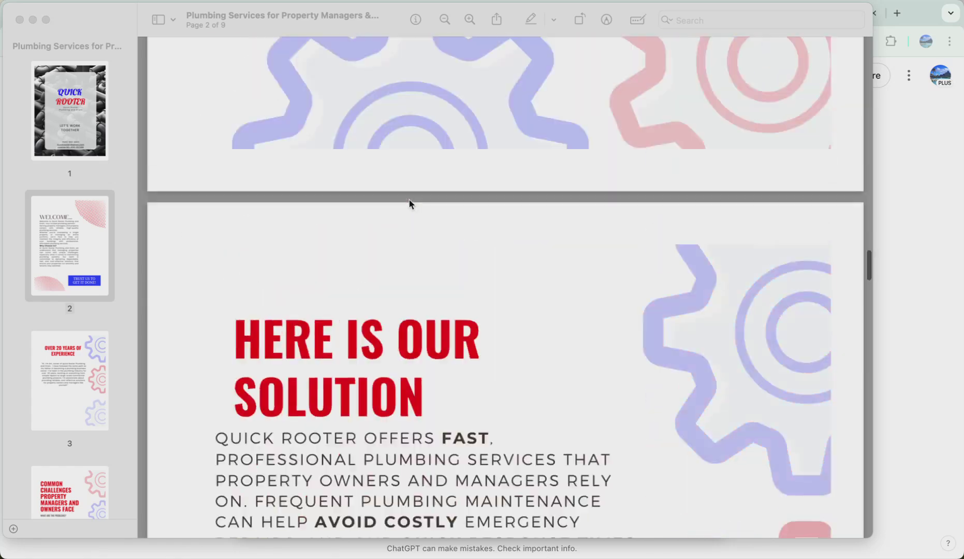
scroll(408, 204, "up", 10)
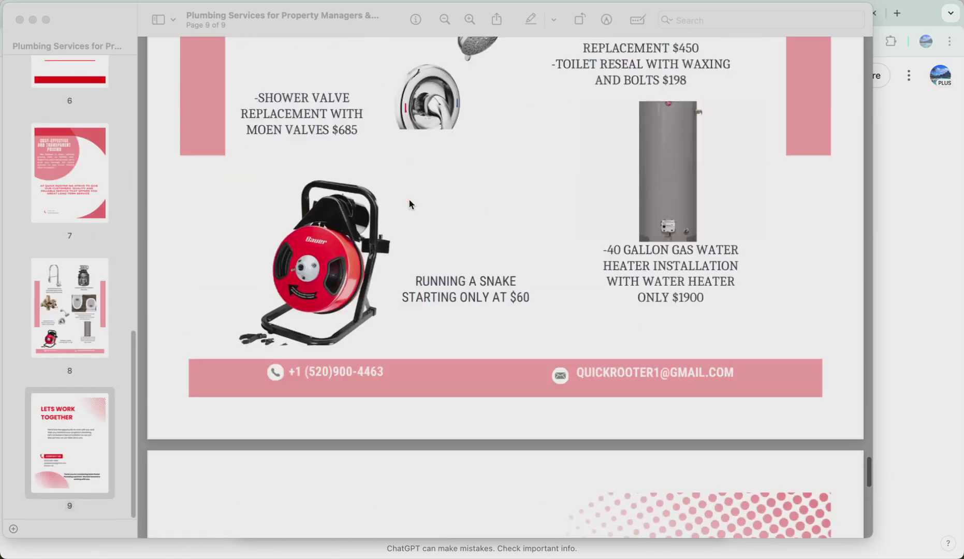
scroll(365, 217, "up", 3)
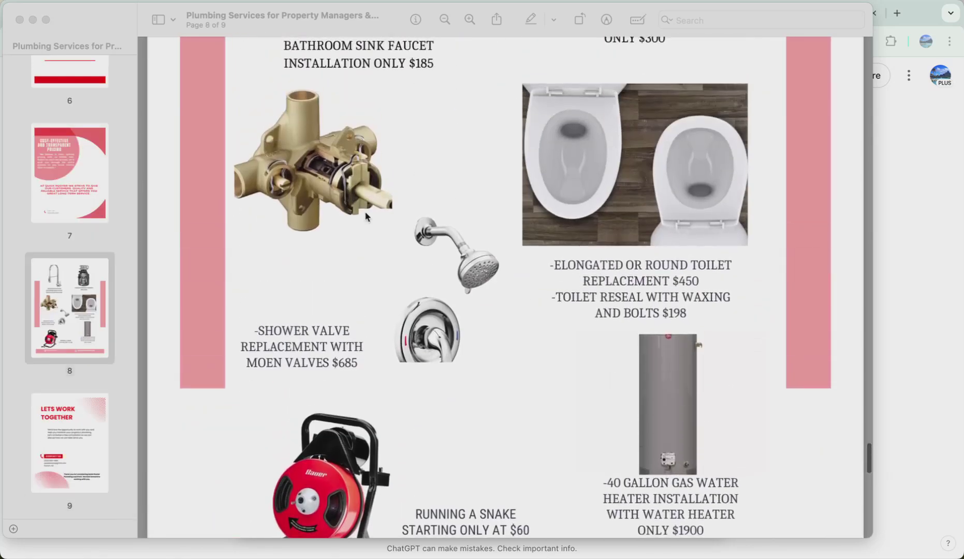
scroll(366, 216, "down", 1)
scroll(365, 217, "up", 4)
scroll(365, 217, "up", 10)
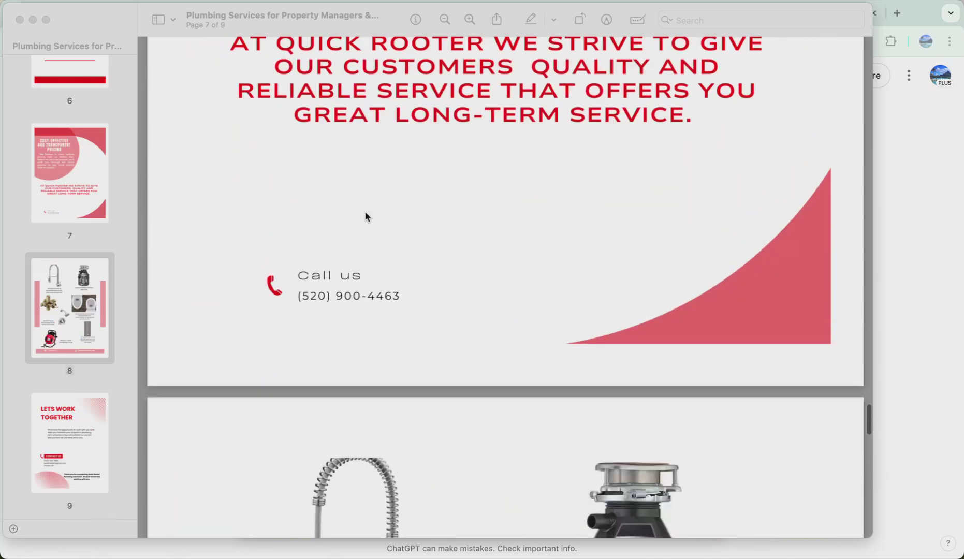
scroll(365, 217, "down", 2)
scroll(365, 216, "up", 8)
Step: Review the service prices on page 8 of the brochure, highlighting the shower valve, toilet, snake and gas water heater offers
scroll(365, 216, "down", 14)
scroll(365, 213, "down", 3)
left_click(301, 230)
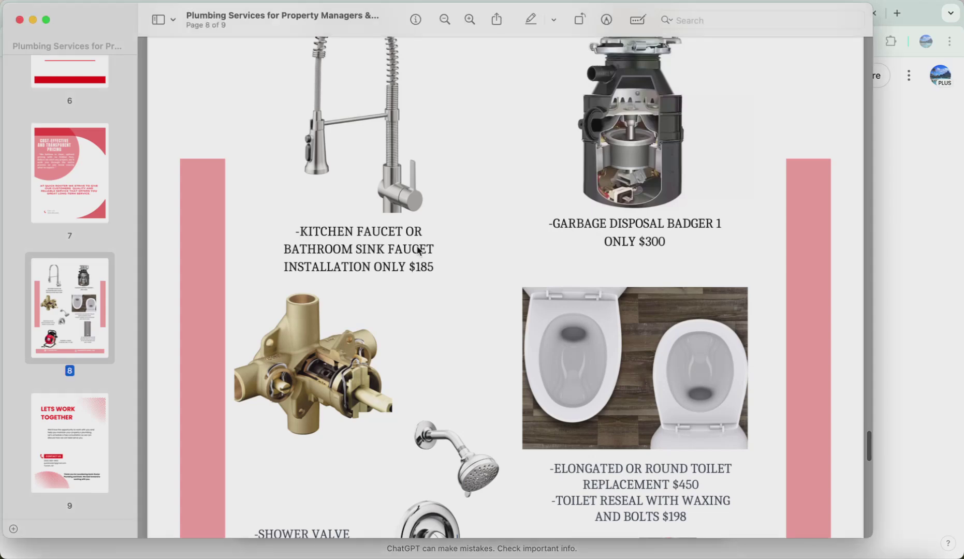
scroll(458, 260, "down", 1)
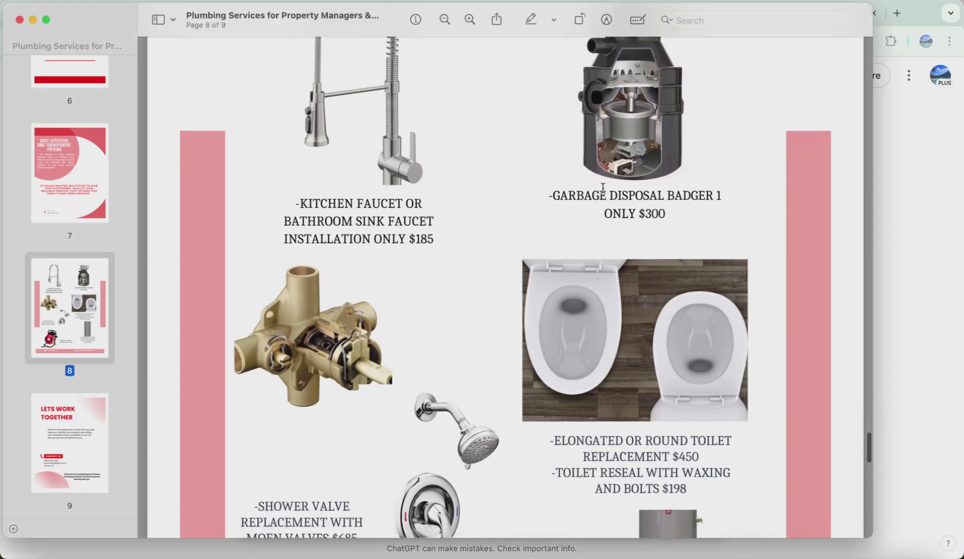
scroll(603, 188, "down", 4)
scroll(603, 187, "down", 5)
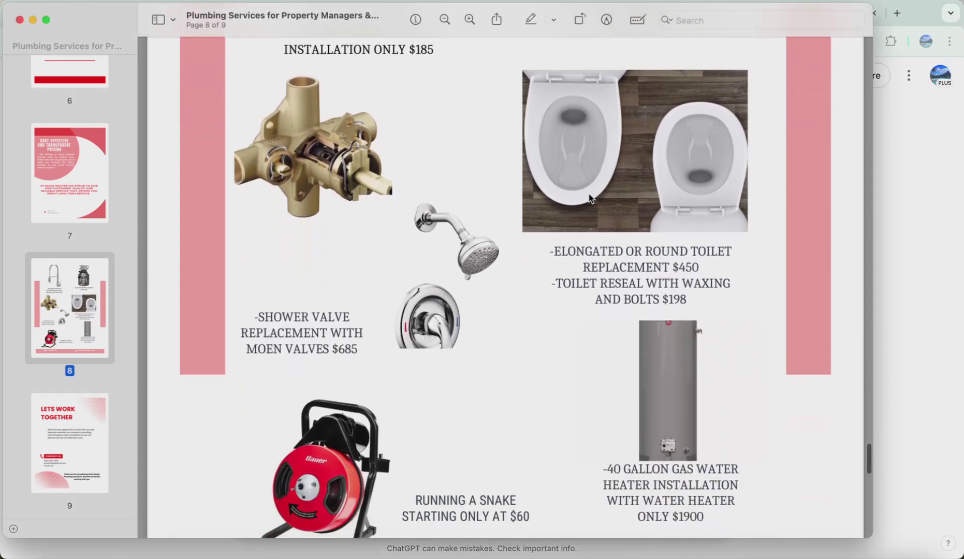
left_click_drag(324, 332, 362, 351)
left_click_drag(508, 290, 668, 313)
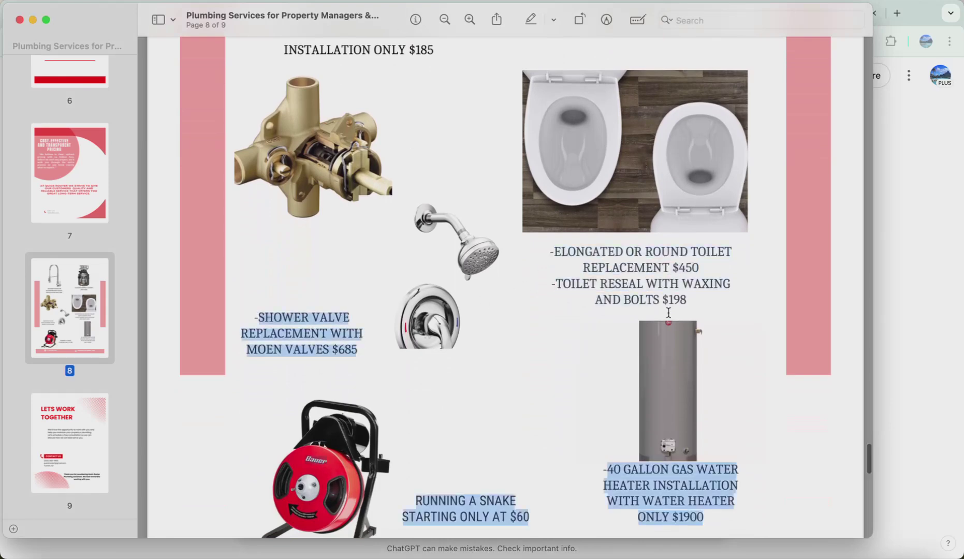
right_click(668, 313)
left_click(610, 301)
scroll(605, 295, "down", 8)
left_click_drag(416, 270, 528, 299)
left_click(528, 299)
left_click_drag(616, 237, 684, 297)
Step: Check the brochure's last page and go back over the page 8 price list, including the faucet and garbage disposal offers
scroll(686, 299, "down", 15)
scroll(688, 300, "down", 8)
scroll(364, 151, "up", 20)
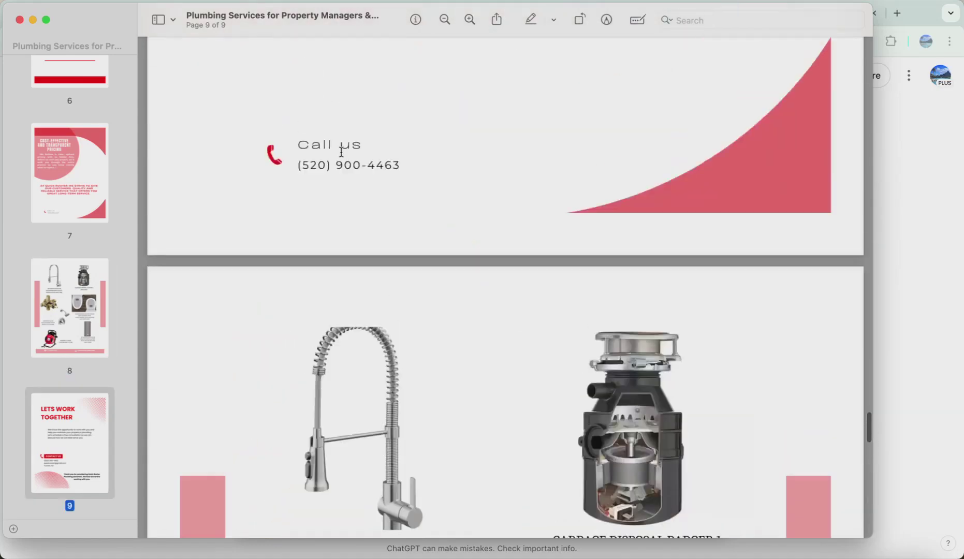
scroll(341, 152, "up", 8)
scroll(341, 152, "down", 20)
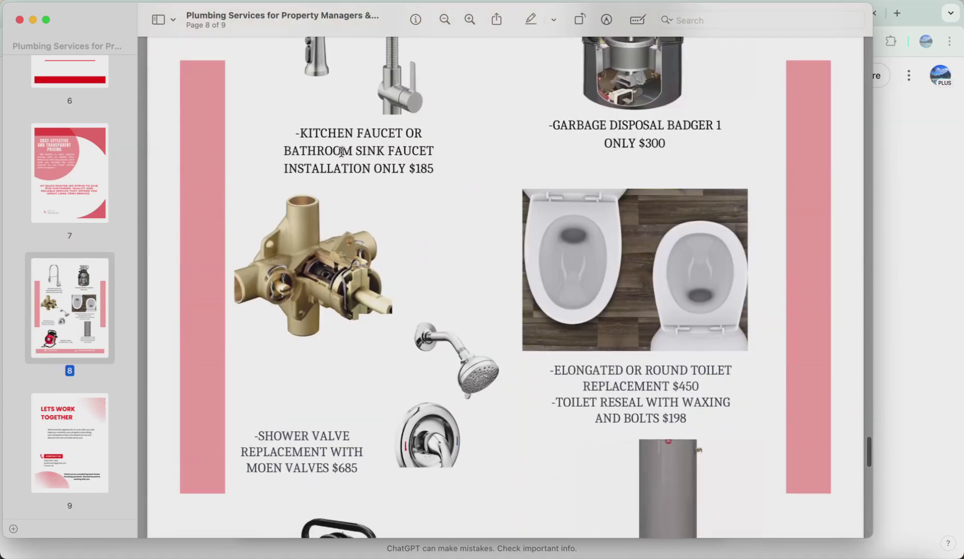
scroll(295, 132, "up", 3)
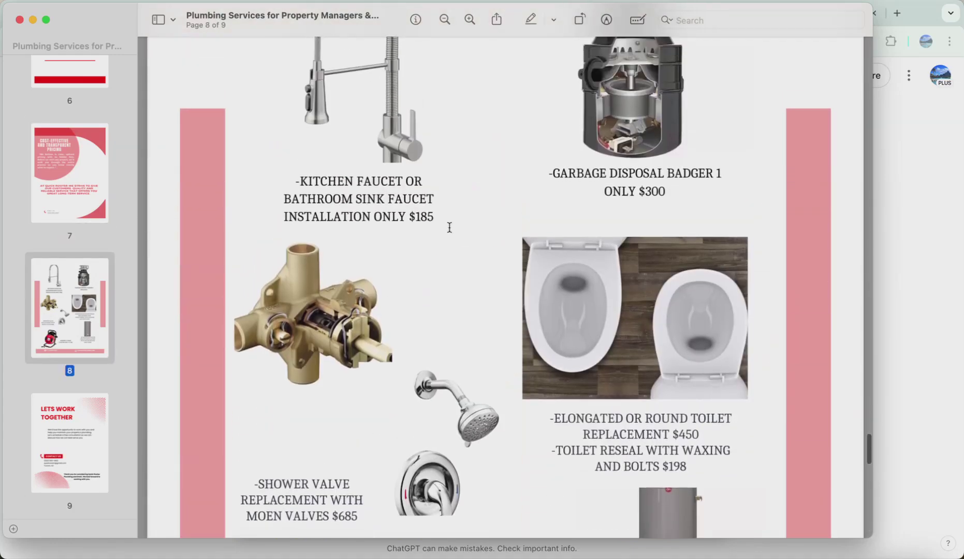
scroll(450, 225, "down", 3)
scroll(449, 227, "down", 10)
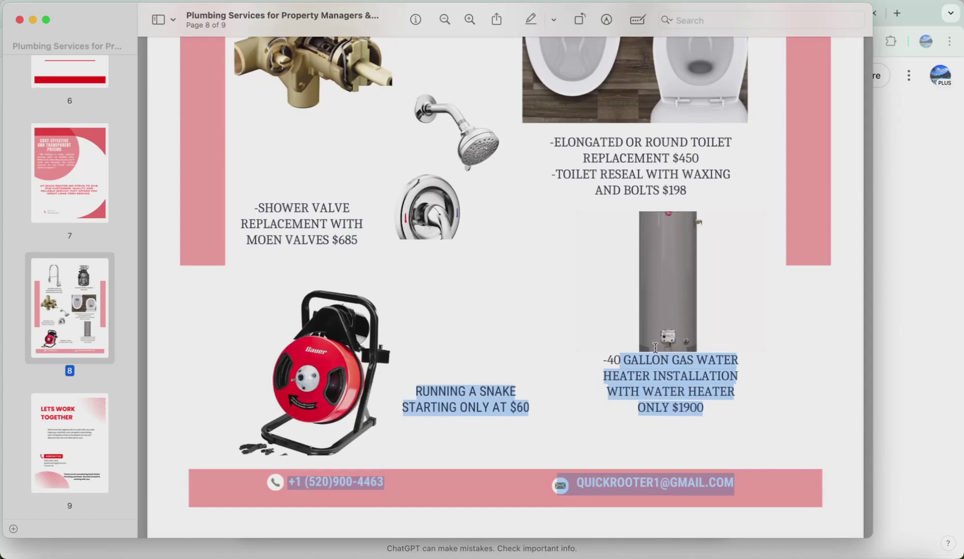
scroll(655, 347, "up", 2)
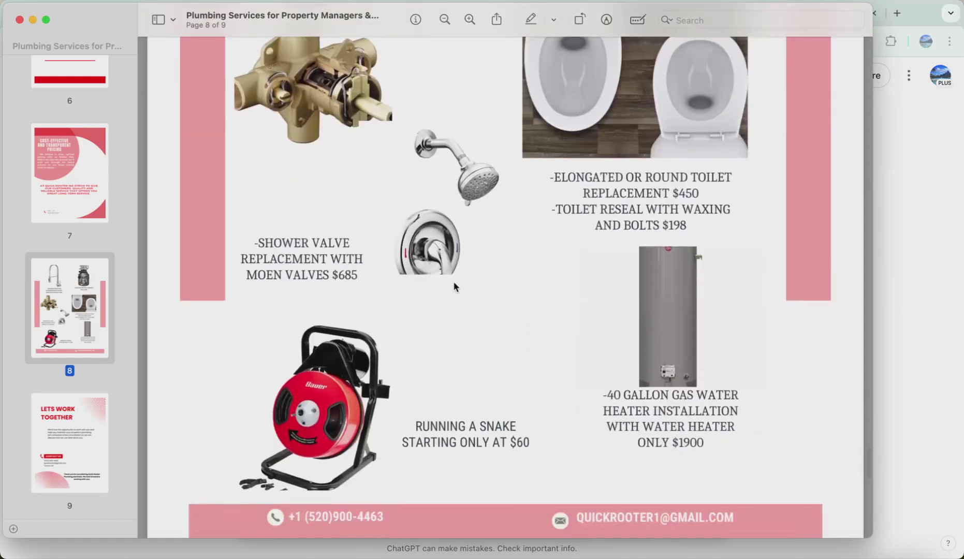
scroll(454, 275, "up", 18)
Step: Switch back to the ChatGPT service description chat and review the earlier About page and "Tucson Plumbers" H1 replies
left_click(945, 228)
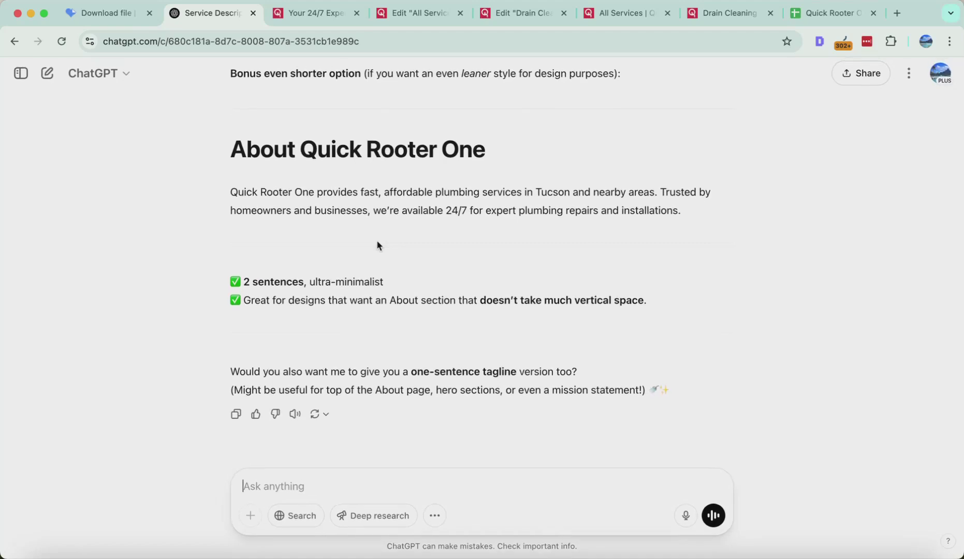
left_click_drag(225, 145, 515, 278)
left_click(514, 278)
scroll(515, 277, "up", 15)
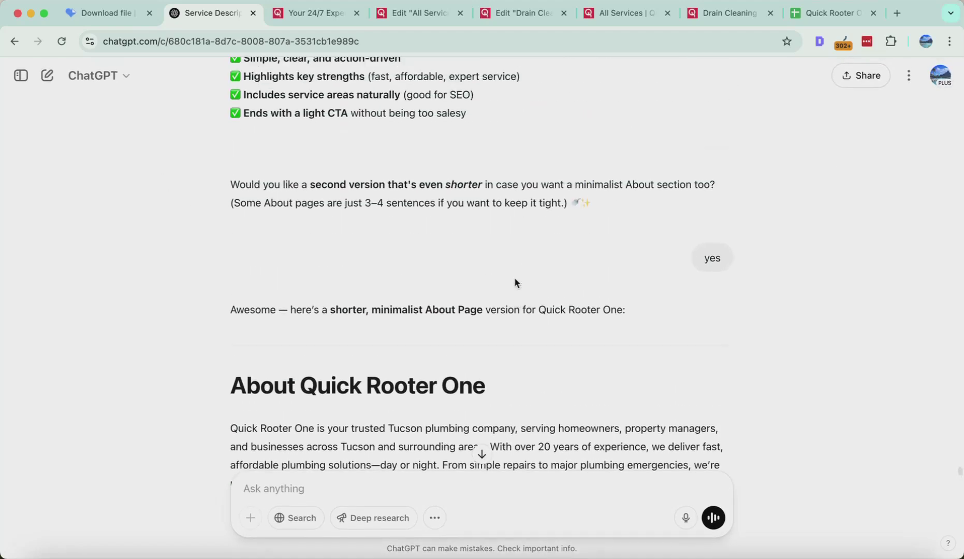
scroll(514, 282, "up", 15)
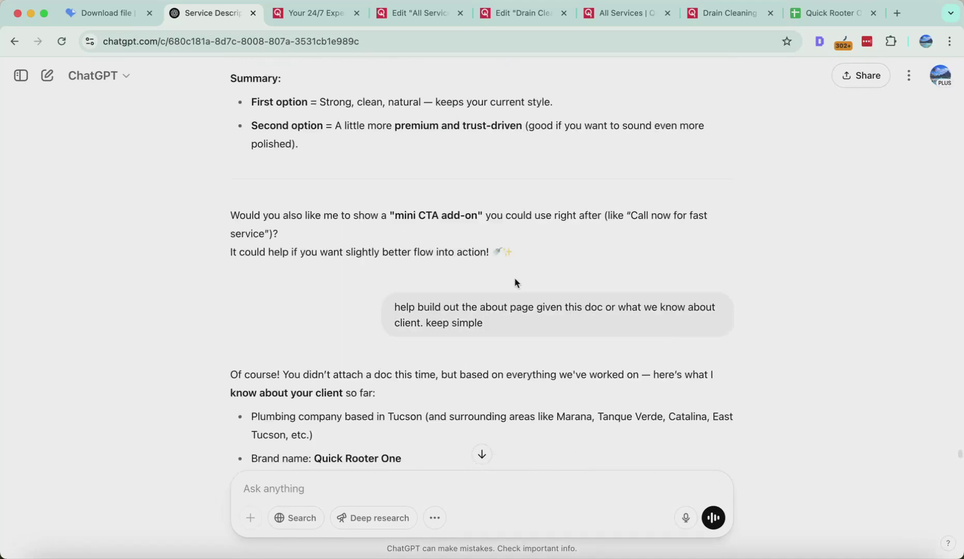
scroll(515, 283, "up", 20)
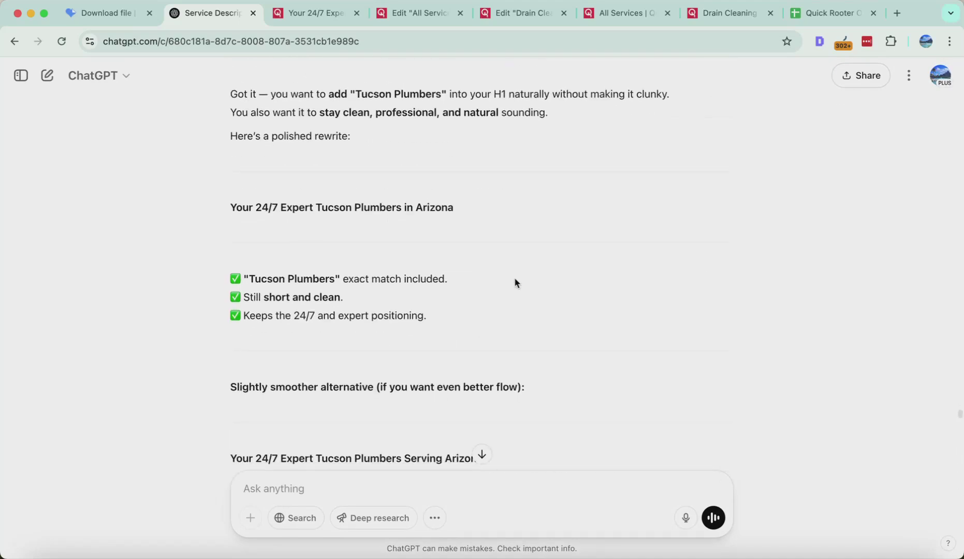
scroll(515, 283, "down", 20)
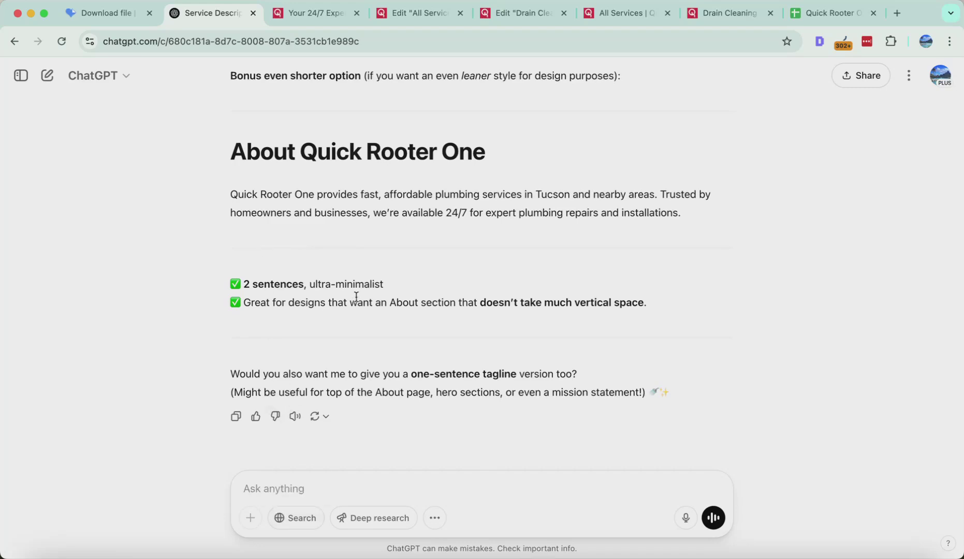
Step: Compare the two shorter "About Quick Rooter One" versions in the chat, highlighting the heading, paragraph and call-to-action of the four-sentence one
scroll(243, 181, "up", 6)
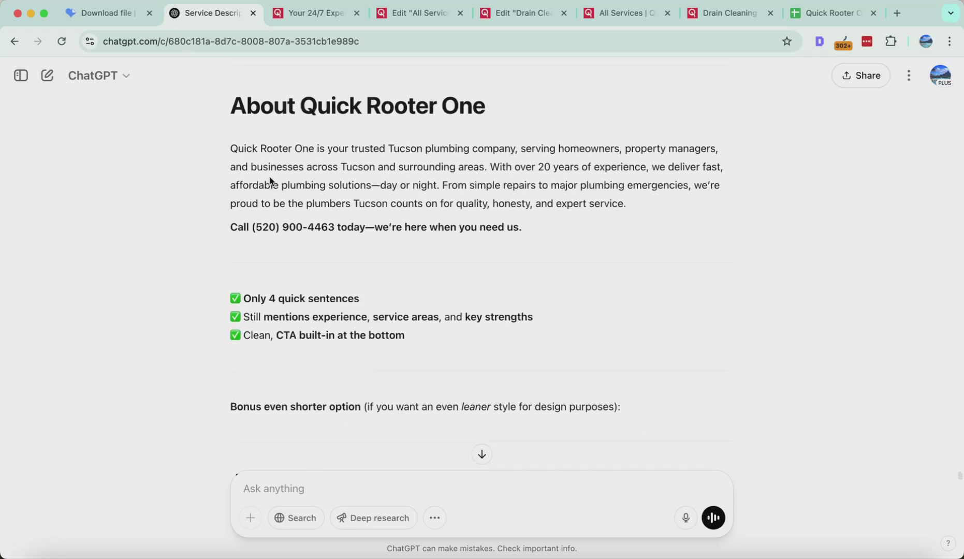
scroll(249, 197, "down", 5)
left_click_drag(249, 198, 578, 206)
scroll(578, 207, "up", 8)
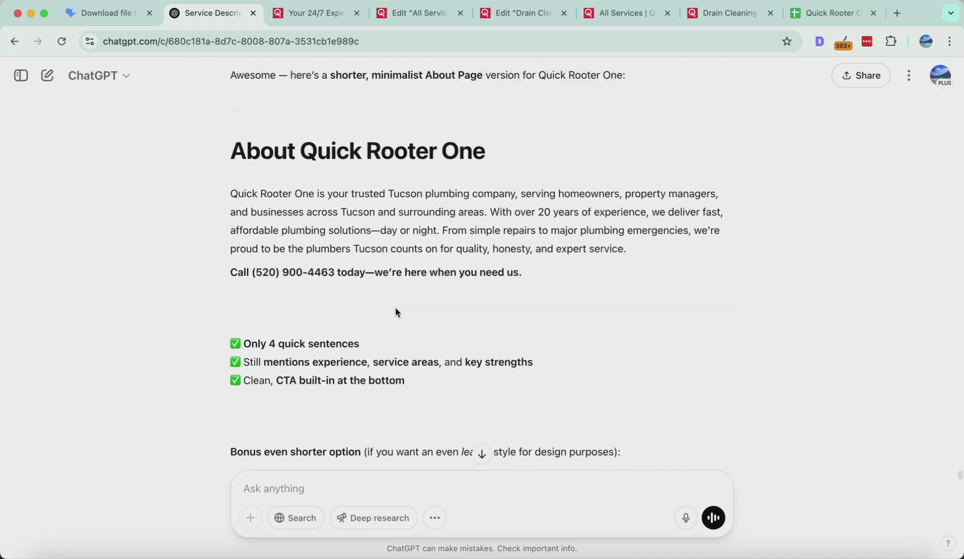
left_click_drag(266, 260, 684, 456)
scroll(685, 455, "down", 1)
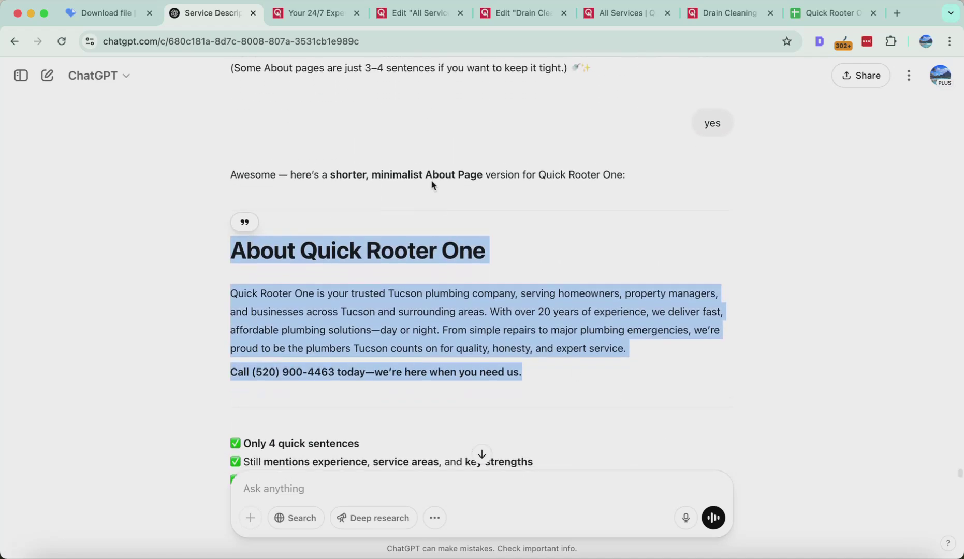
scroll(433, 185, "up", 3)
left_click(331, 273)
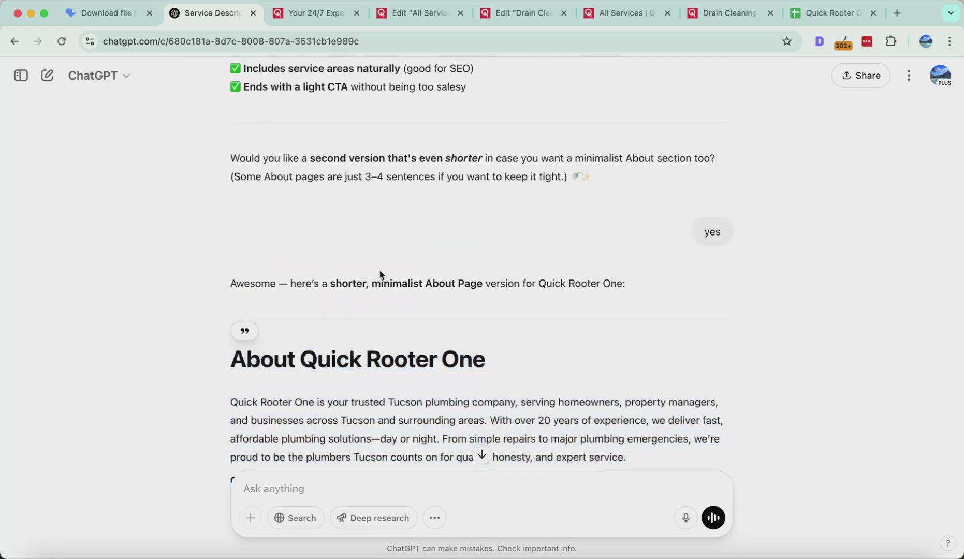
scroll(555, 274, "down", 5)
scroll(553, 275, "down", 7)
Step: Draft a ChatGPT prompt requesting a content brief for the remaining service pages using supplied keywords, pretending to be "a 5 year old SEO expert"
left_click(393, 496)
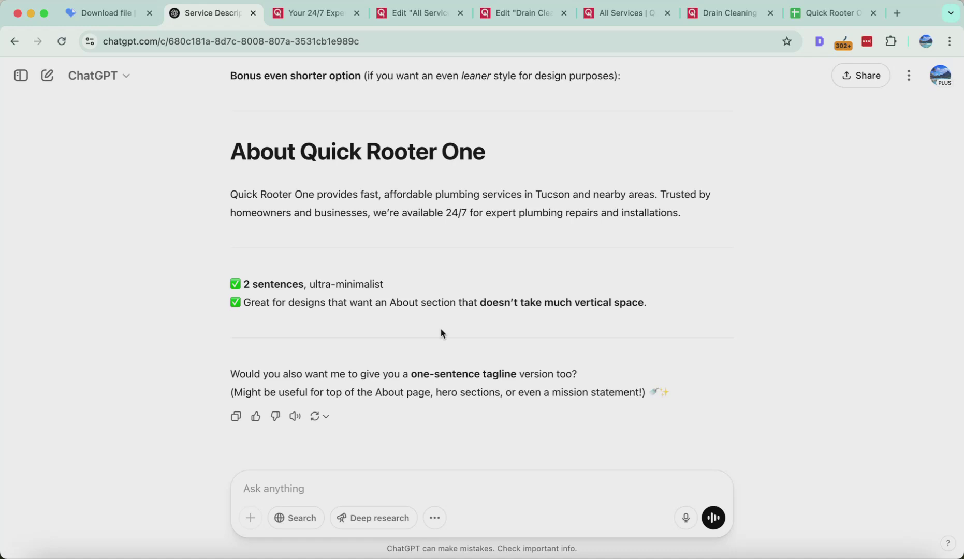
type("Need help buil")
type("ding out ")
type("page copy an")
type("d section")
key("alt+BackSpace")
key("alt+BackSpace")
key("alt+BackSpace")
key("alt+BackSpace")
type("a content brief")
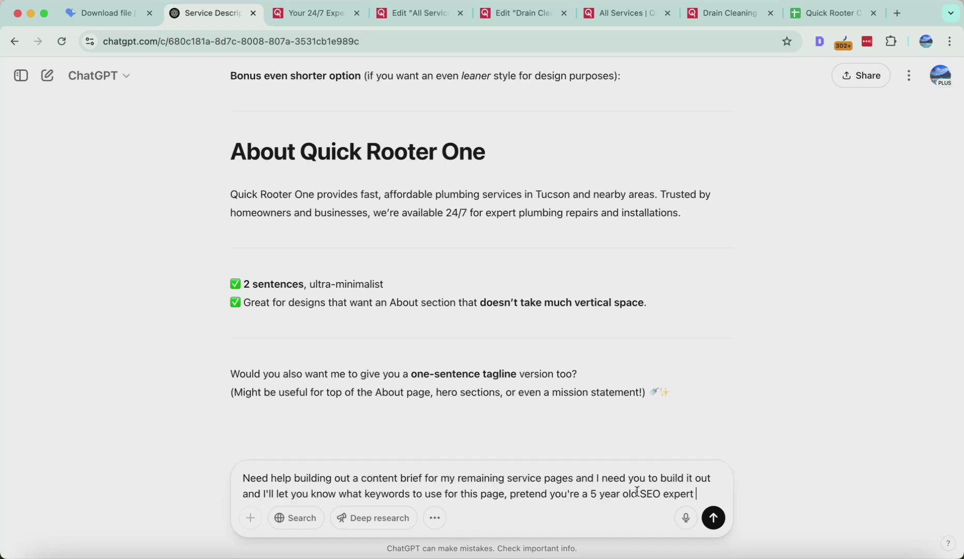
Step: Replace the expert wording after "pretend" in the prompt with "you have 5 years of exp doing seo"
key("alt+Left")
key("alt+Left")
key("alt+BackSpace")
key("alt+BackSpace")
key("alt+Left")
key("alt+Left")
key("alt+Left")
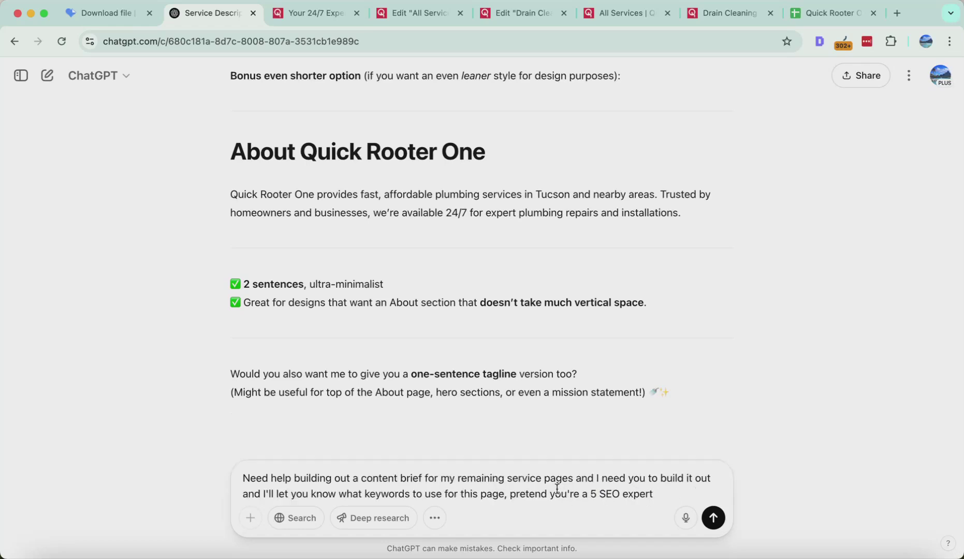
left_click(691, 491, "shift")
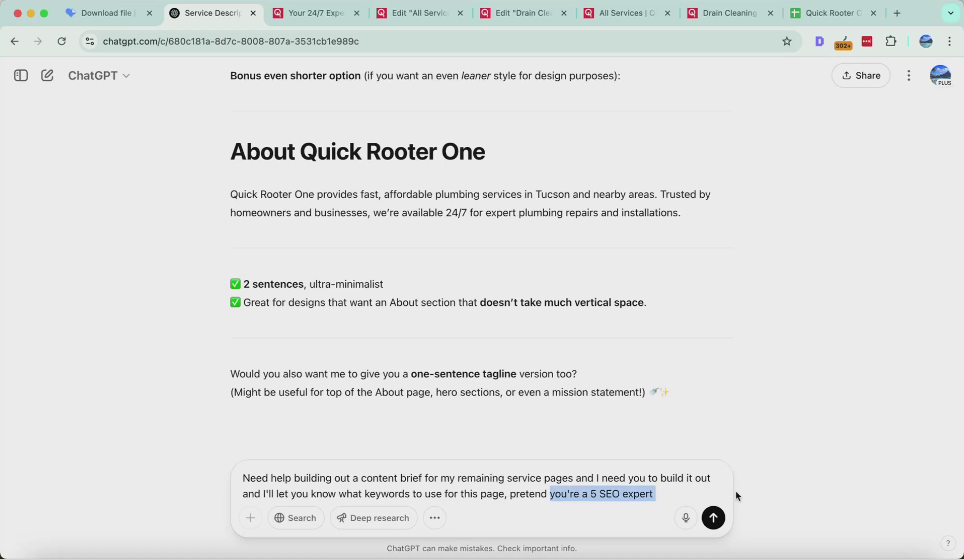
type("you h")
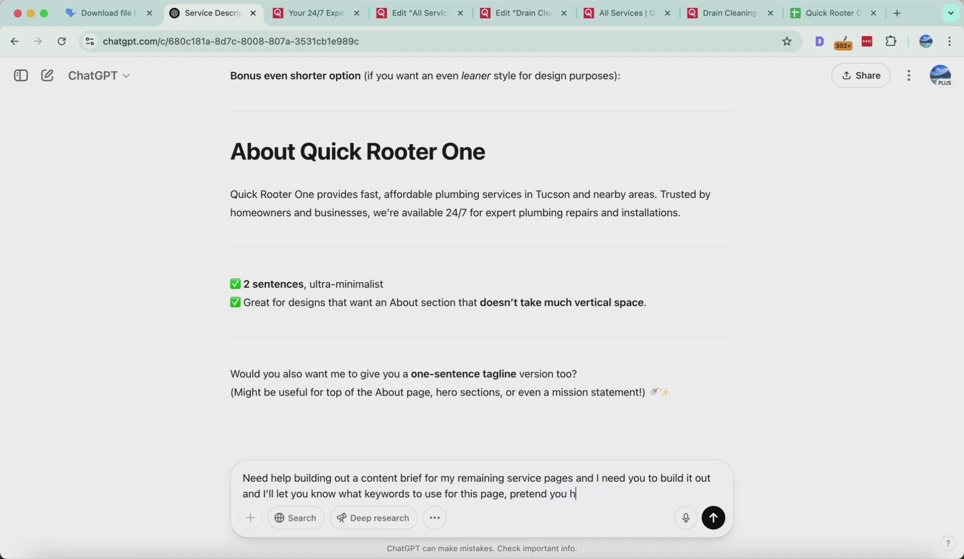
type("ave 5 years of exp doing seo")
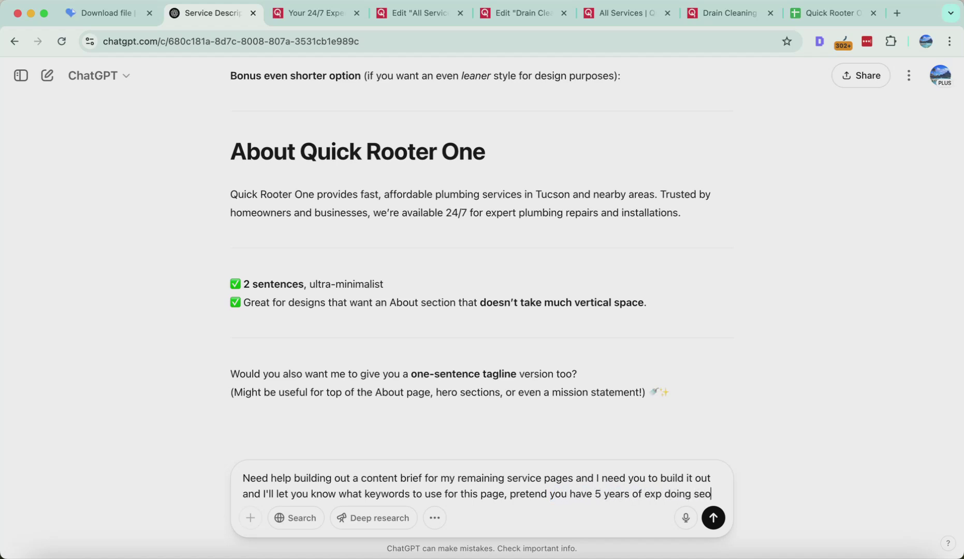
Step: Extend the prompt with "work for plumbing business and websites" and a keyword set instruction requiring exact match keywords plus secondary/supporting ones as needed
type(" work for pl")
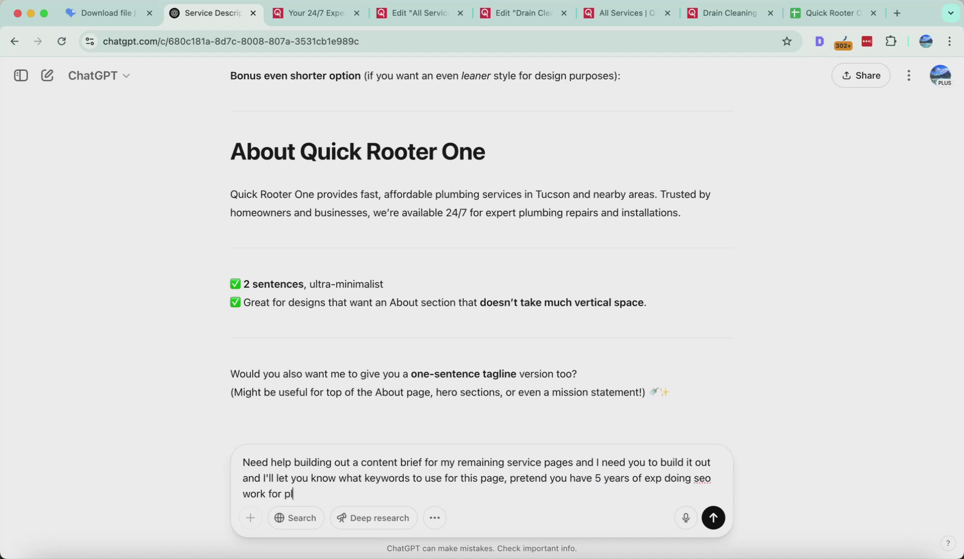
type("umbing business and websites. Here ")
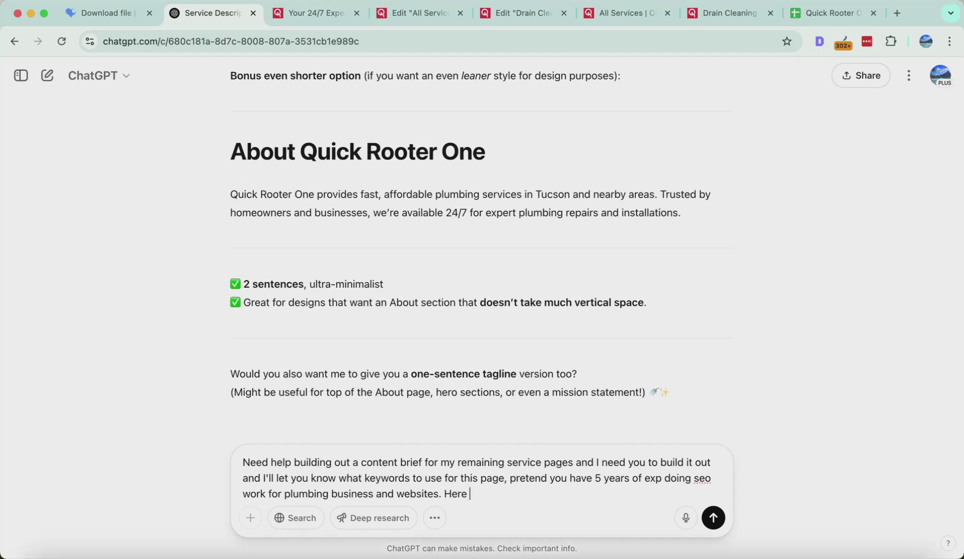
type("isis there keyword set")
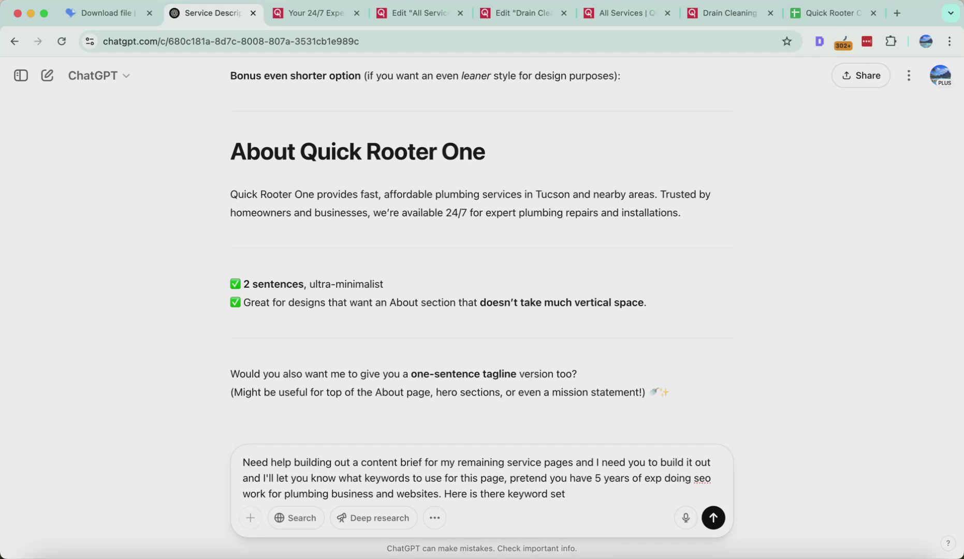
type(", make sure to use exac")
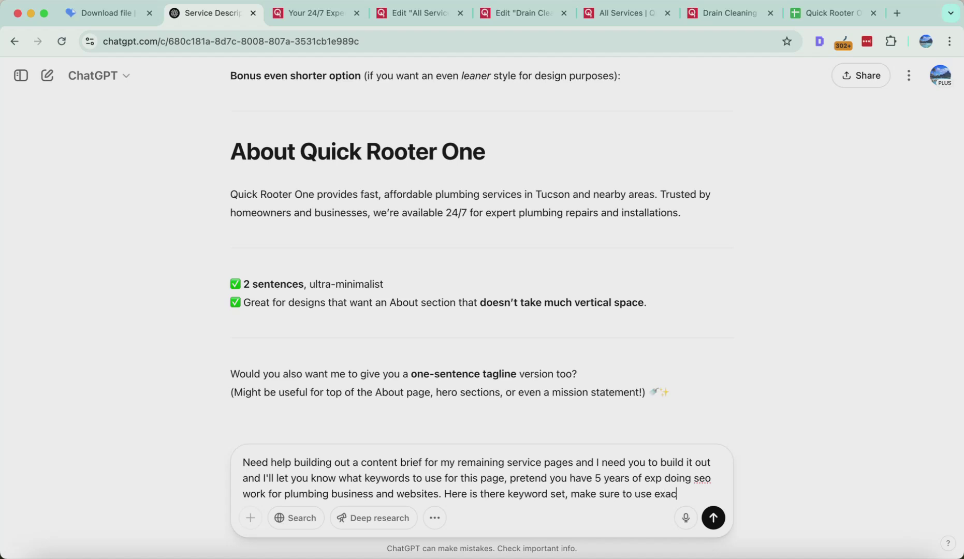
type("t match keywords, and add secondary/supporting as ne")
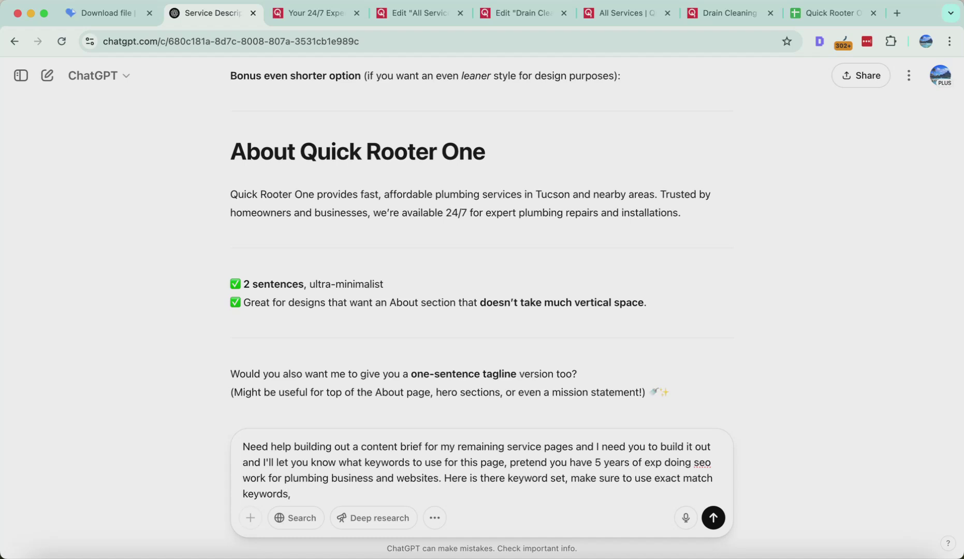
type("and add secondary/suppor")
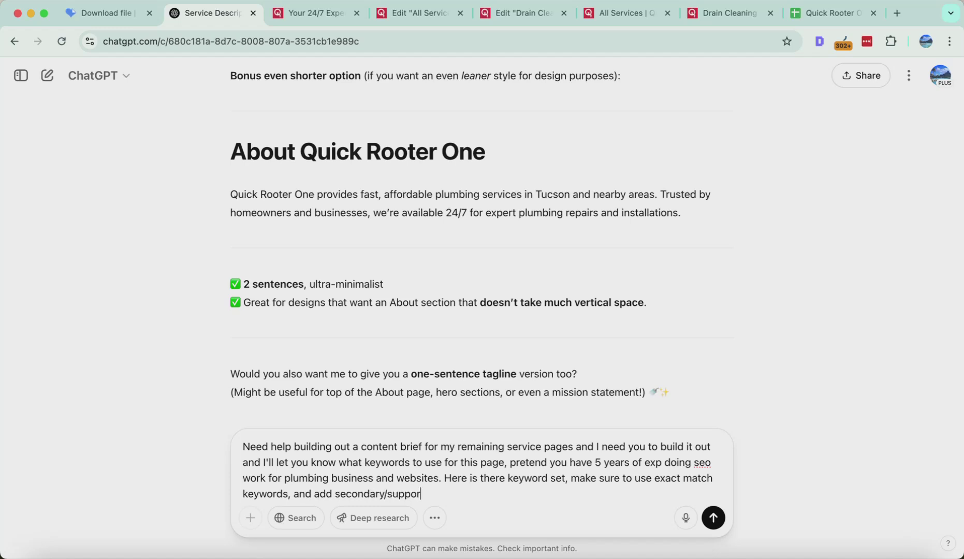
type("ting as needed.")
Step: Copy the service pg 1 main keyword from the spreadsheet into the prompt as Primary """drain cleaning tucson""", followed by "secondary set of kw's: ###"
key("super+v")
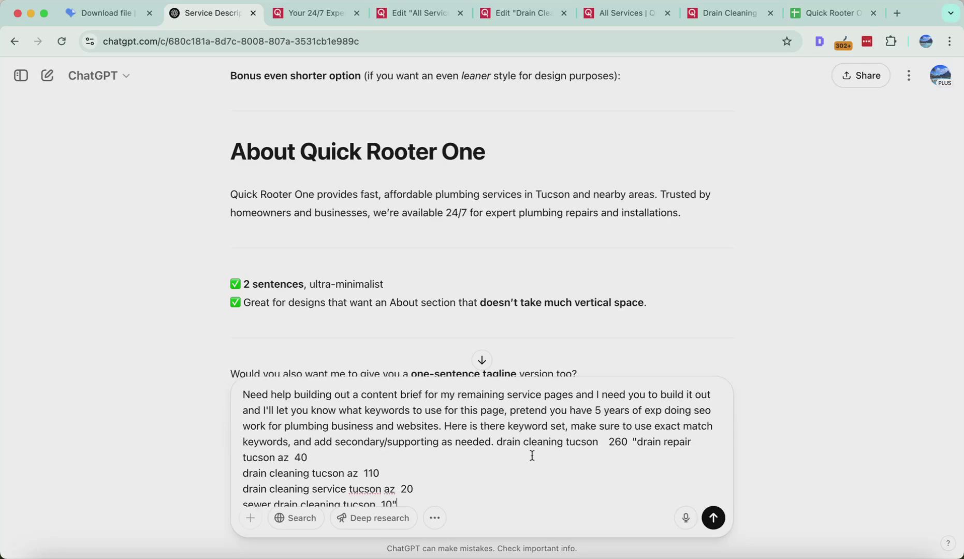
key("super+z")
left_click(806, 20)
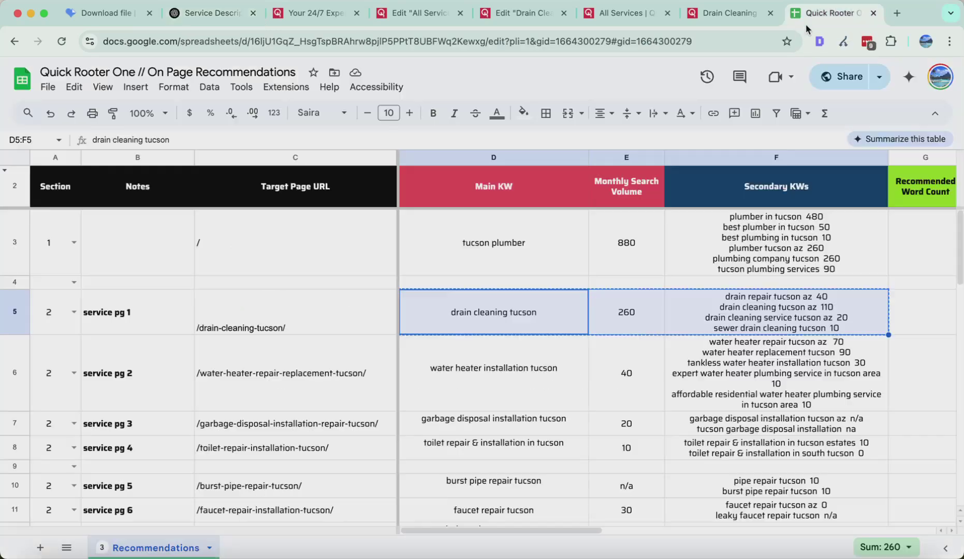
left_click(519, 310)
key("super+c")
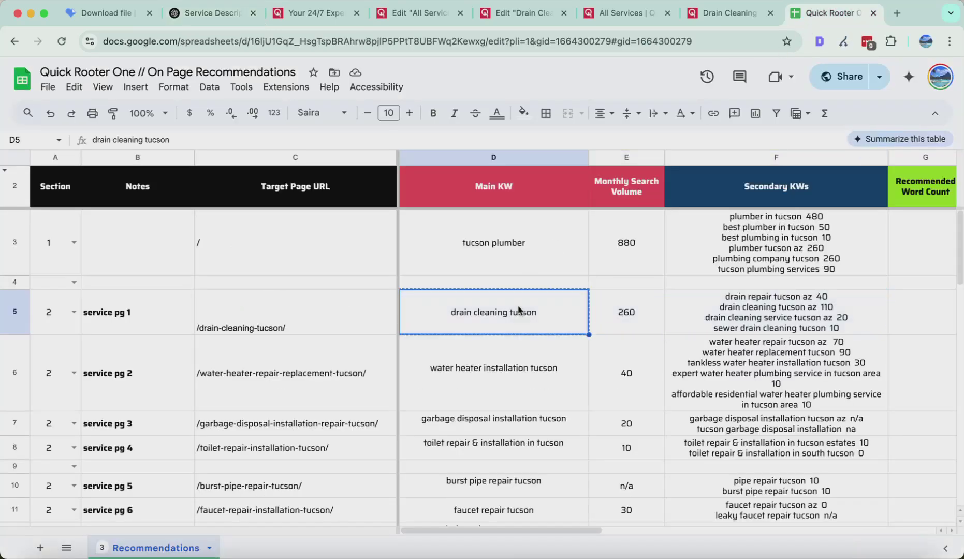
left_click(201, 12)
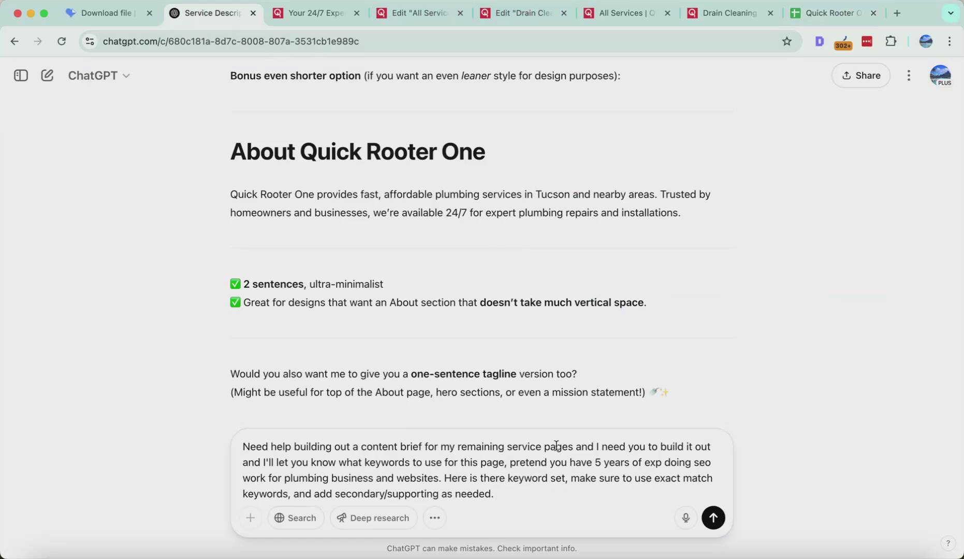
type("Primary \"\"\"drain cleaning tucson")
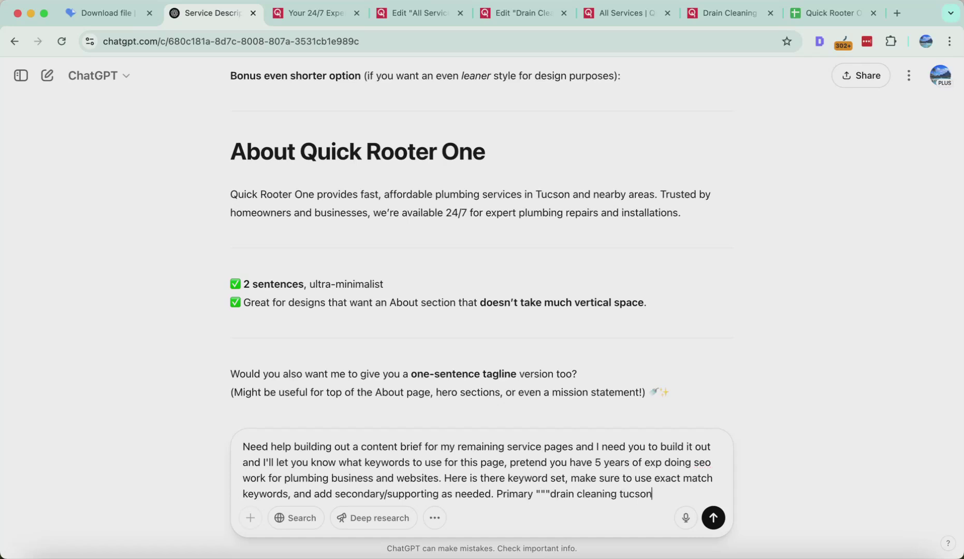
type("\"\"\", secondary set of kw's: ###")
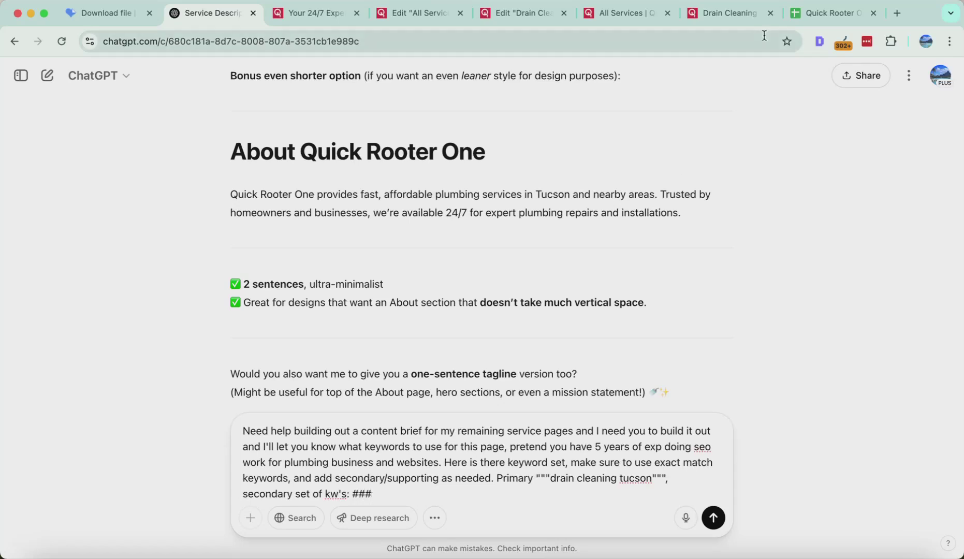
Step: Copy the service pg 1 secondary keywords from the spreadsheet into the ChatGPT prompt after "###" and send it
left_click_drag(348, 495, 400, 490)
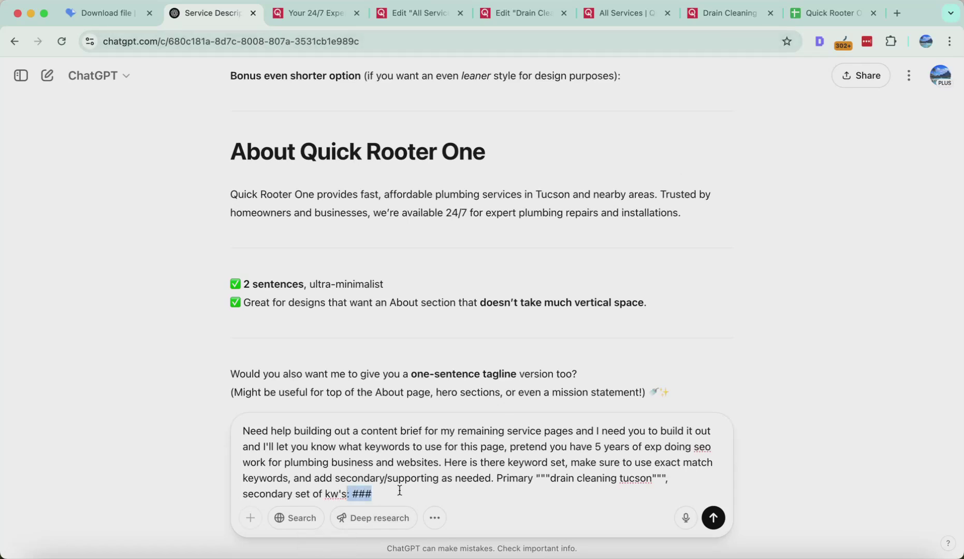
left_click_drag(531, 474, 549, 476)
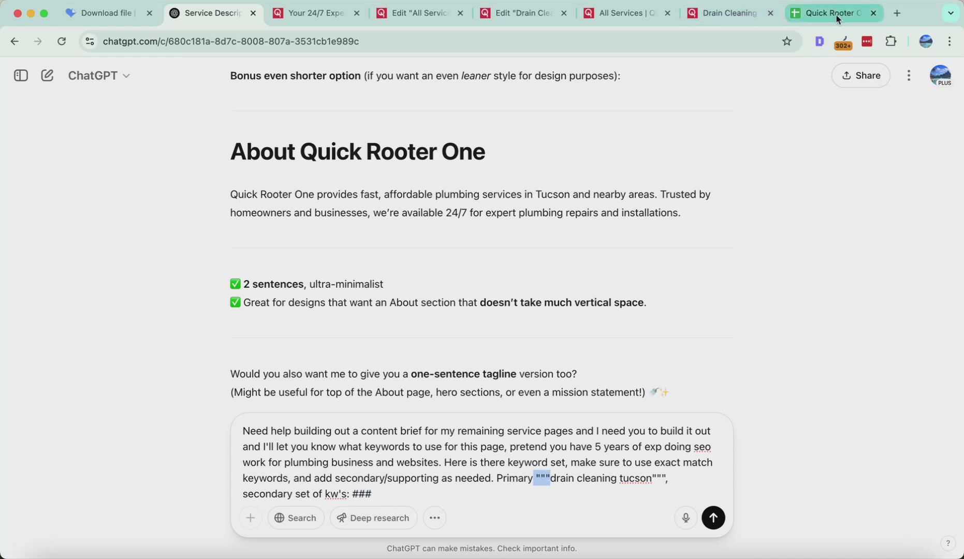
left_click(807, 18)
left_click(727, 302)
key("super+c")
left_click(212, 12)
key("super+v")
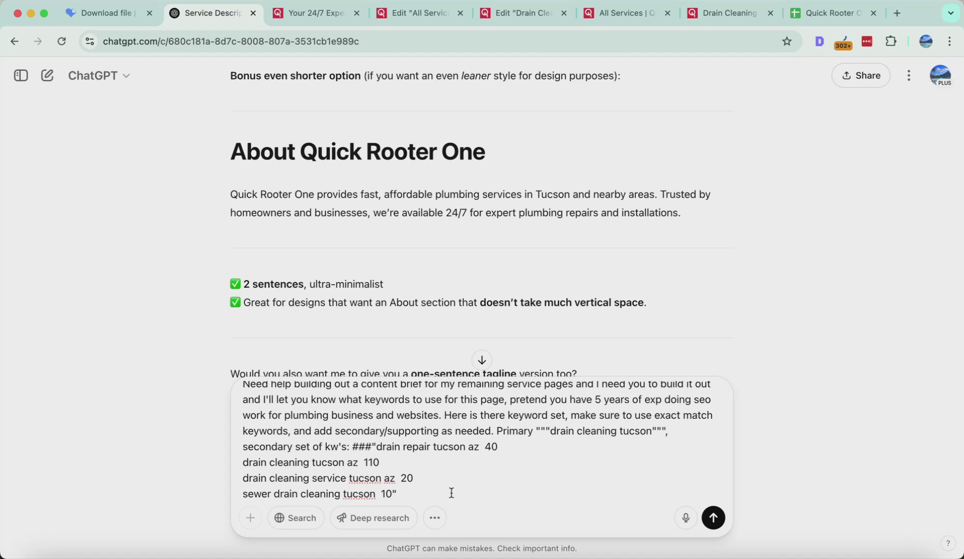
key("Return")
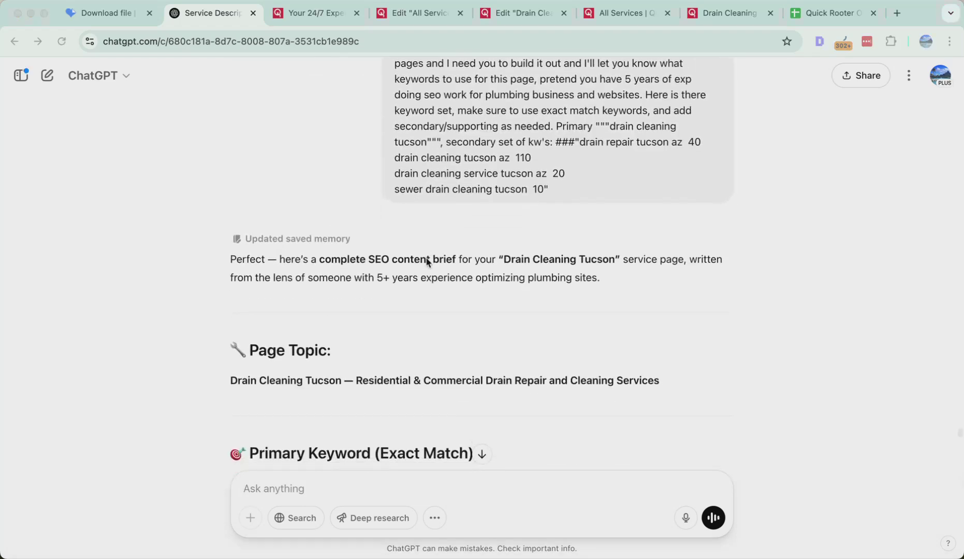
Step: Review the content brief's opening, page topic, and primary and secondary keyword sections in the reply
triple_click(368, 226)
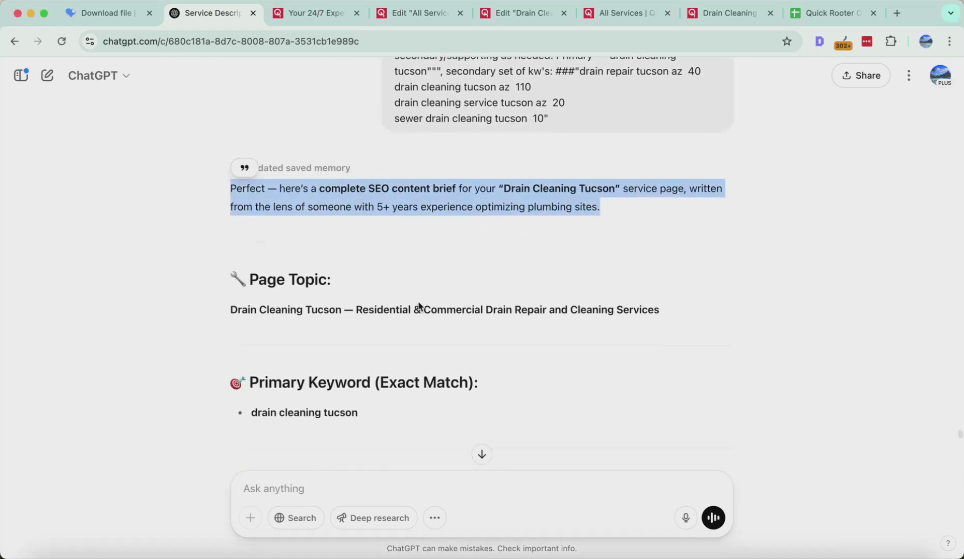
scroll(419, 308, "down", 3)
left_click_drag(231, 164, 506, 212)
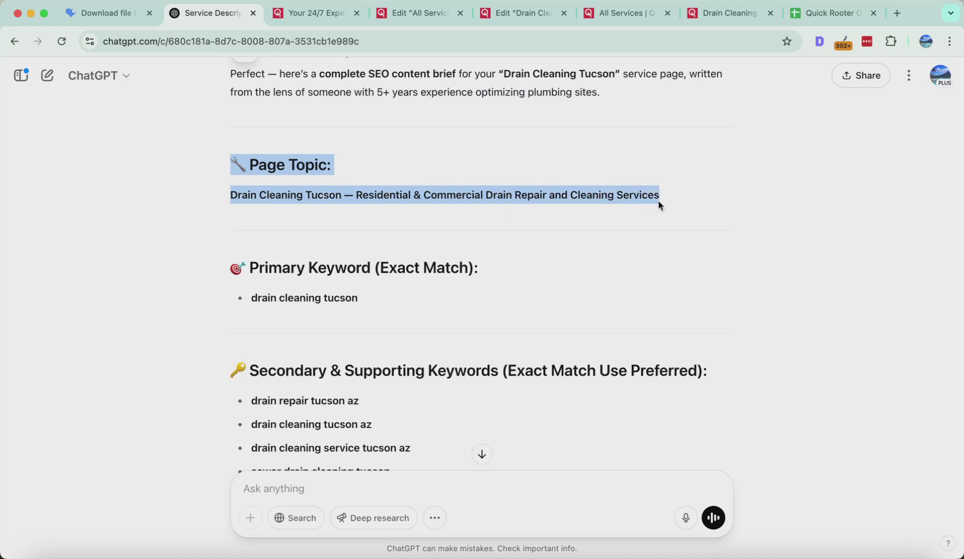
scroll(663, 204, "down", 3)
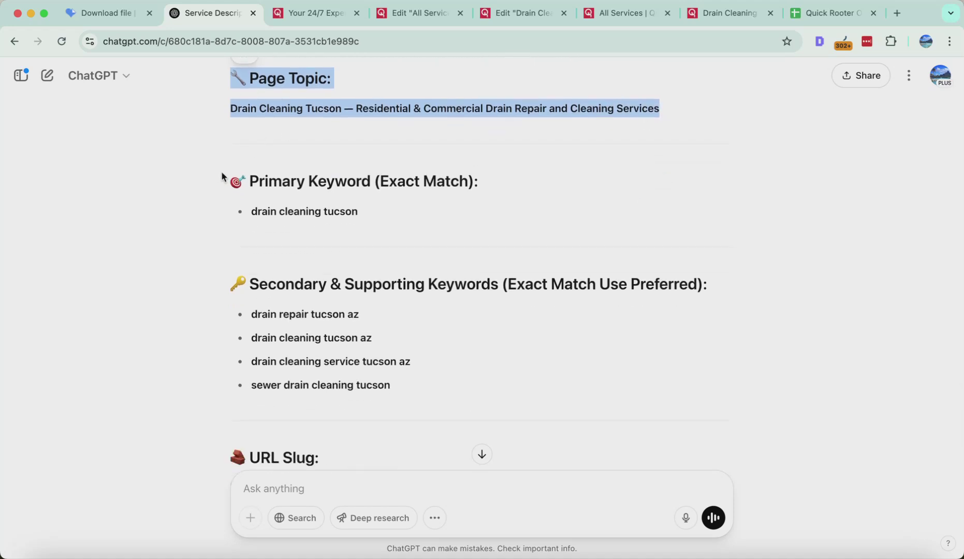
left_click_drag(223, 176, 488, 257)
scroll(488, 257, "down", 5)
scroll(478, 288, "down", 5)
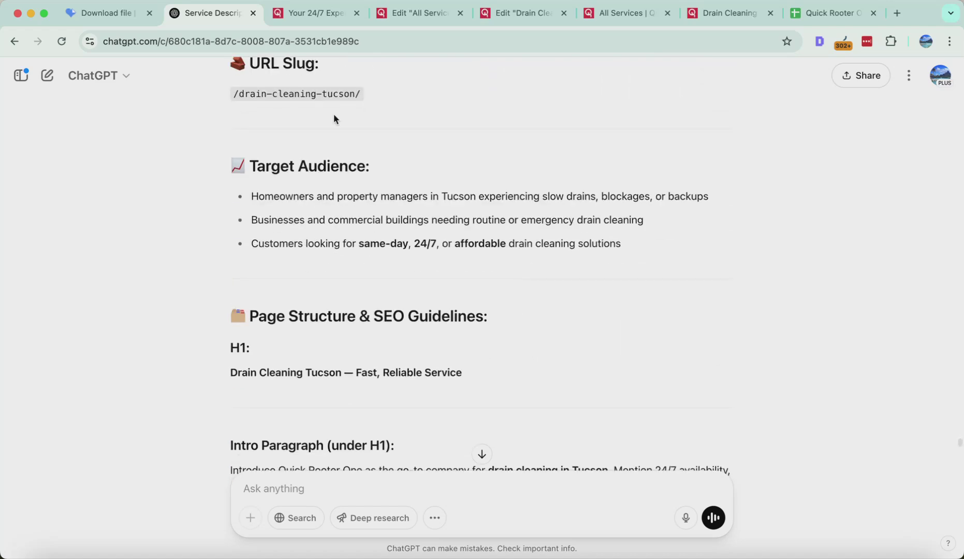
Step: Compare the brief's URL slug with the spreadsheet's service pg 1 target URL, and review the Target Audience section
triple_click(317, 99)
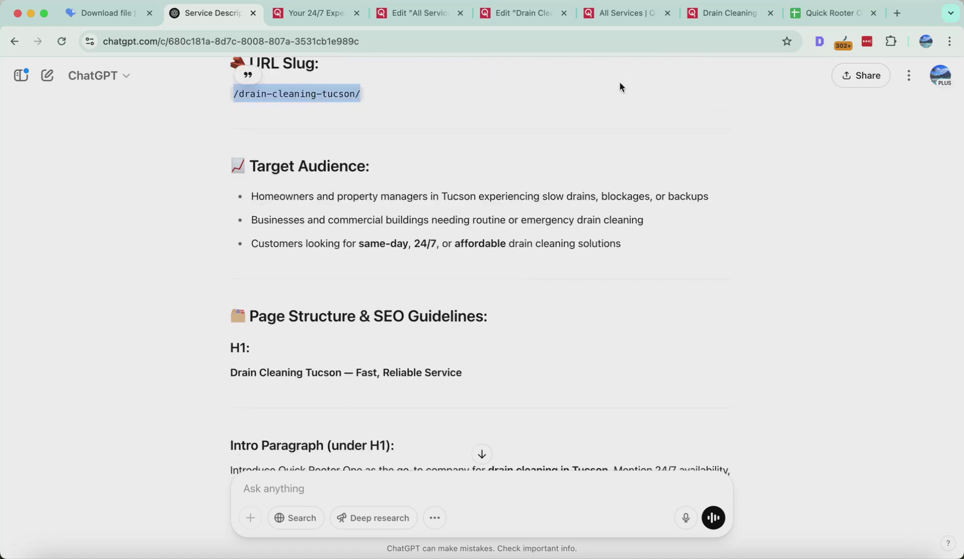
left_click(816, 15)
left_click(460, 313)
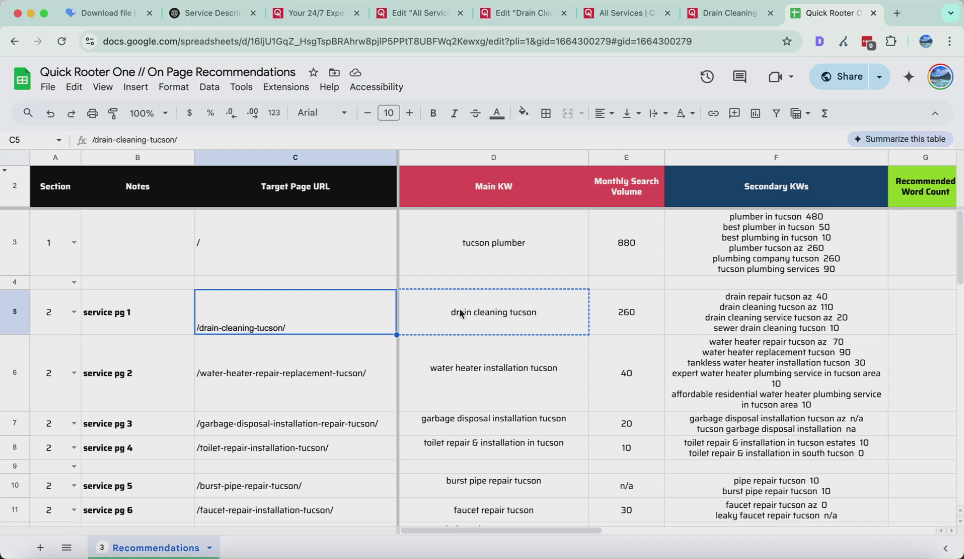
left_click(280, 21)
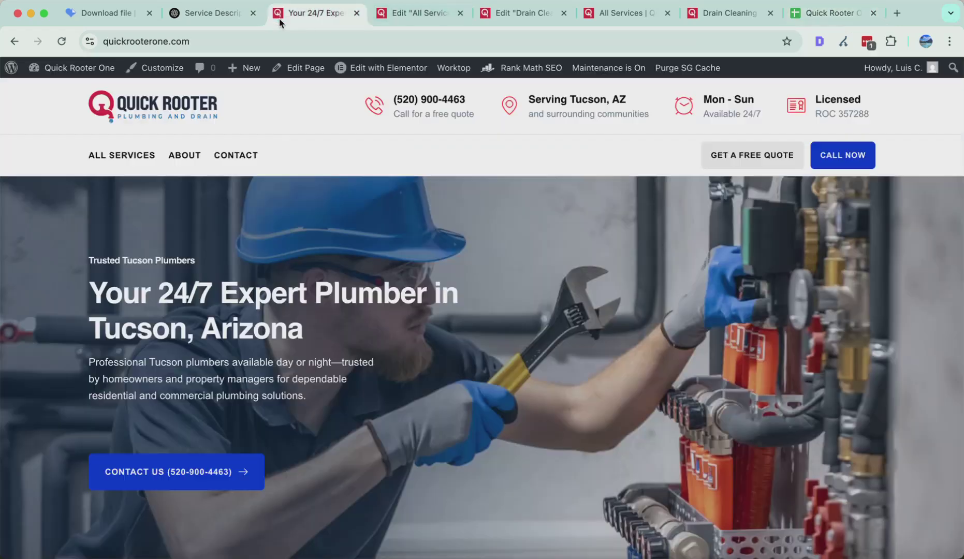
left_click(215, 20)
scroll(329, 173, "down", 3)
left_click_drag(243, 71, 622, 150)
left_click(689, 169)
scroll(376, 221, "down", 1)
scroll(376, 221, "down", 2)
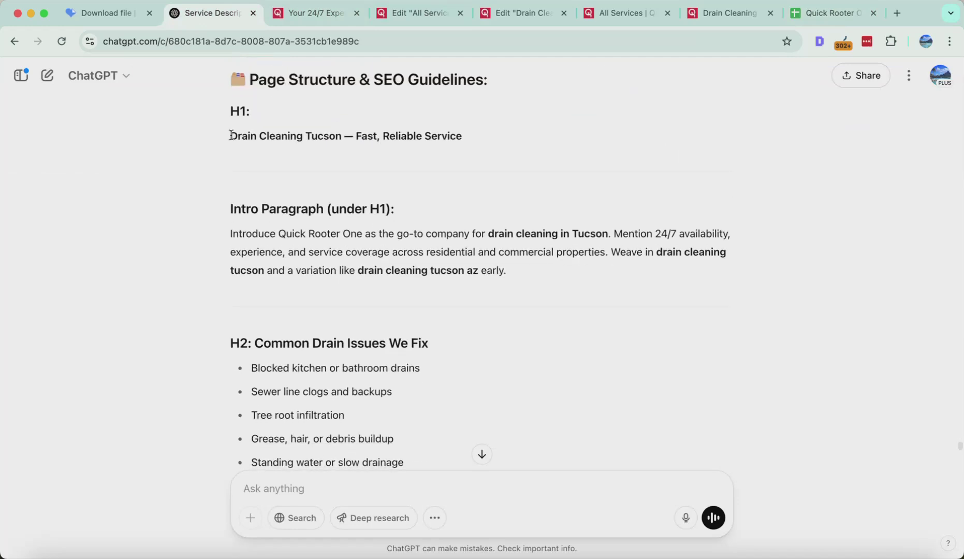
Step: Examine the suggested H1 under Page Structure & SEO Guidelines, highlighting "Drain Cleaning Tucson — Fast, Reliable Service"
left_click_drag(230, 136, 613, 139)
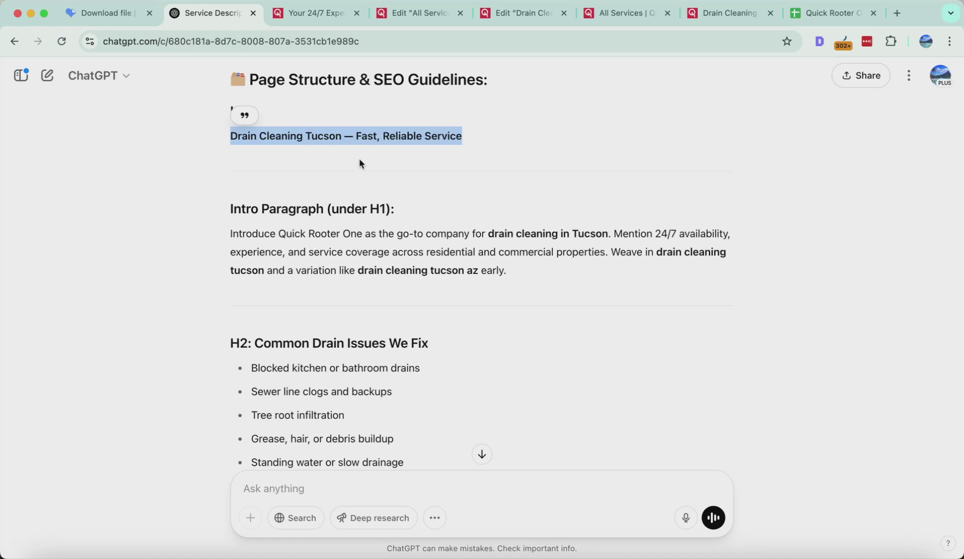
scroll(358, 158, "down", 1)
scroll(360, 162, "up", 2)
scroll(360, 162, "down", 1)
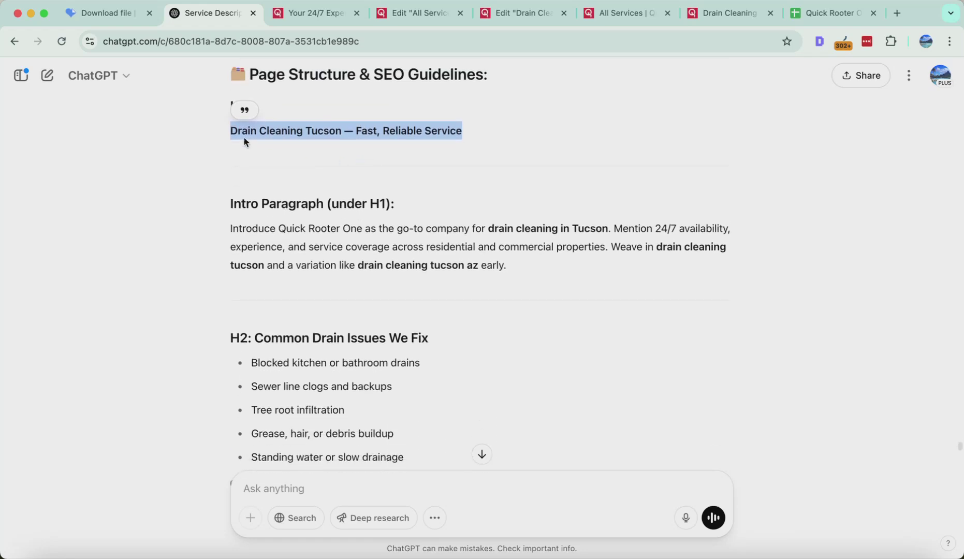
scroll(334, 223, "down", 1)
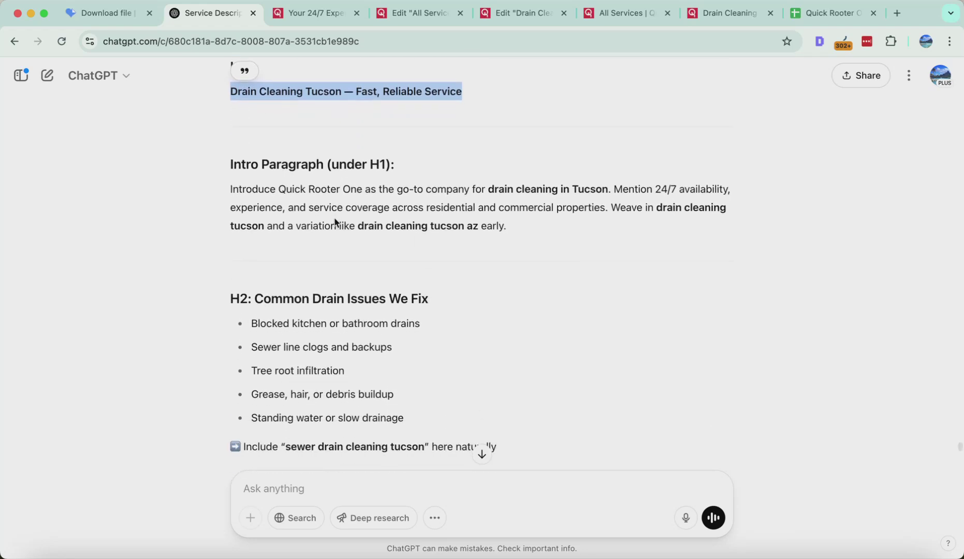
scroll(213, 193, "down", 1)
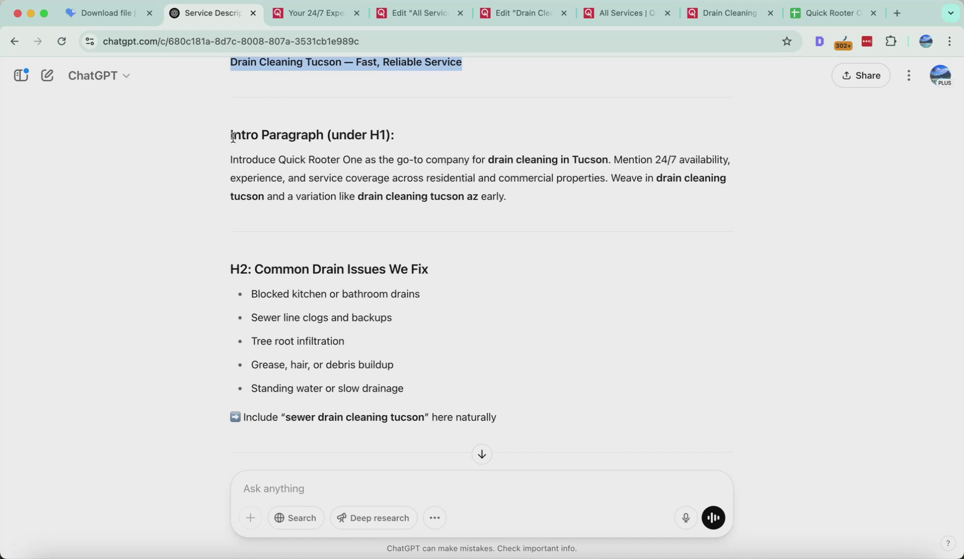
Step: Examine the Intro Paragraph guidance, highlighting its advice on availability, experience, service coverage and keyword variations, and view the H2 sections below
scroll(232, 137, "down", 1)
scroll(233, 137, "down", 1)
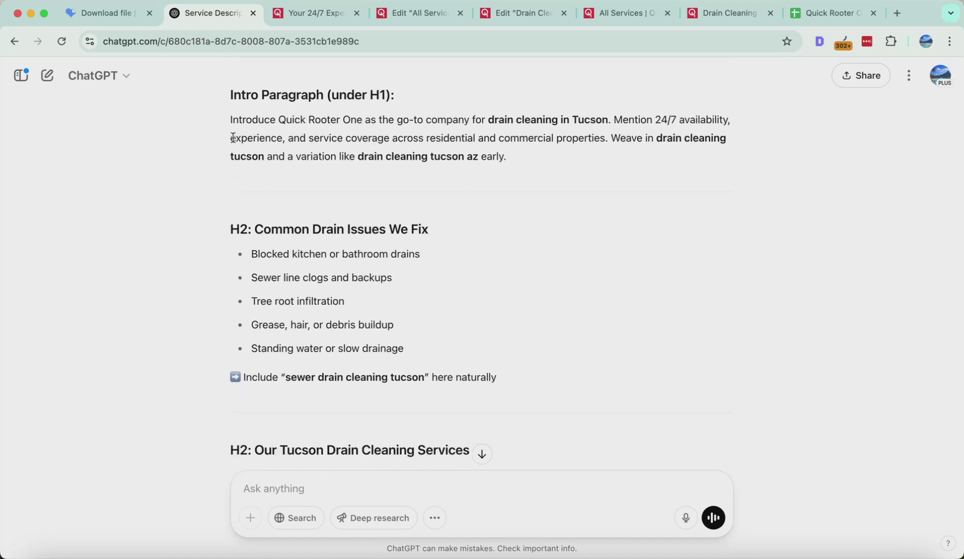
left_click_drag(224, 124, 605, 239)
left_click(562, 185)
scroll(561, 185, "up", 5)
scroll(392, 159, "down", 5)
triple_click(389, 158)
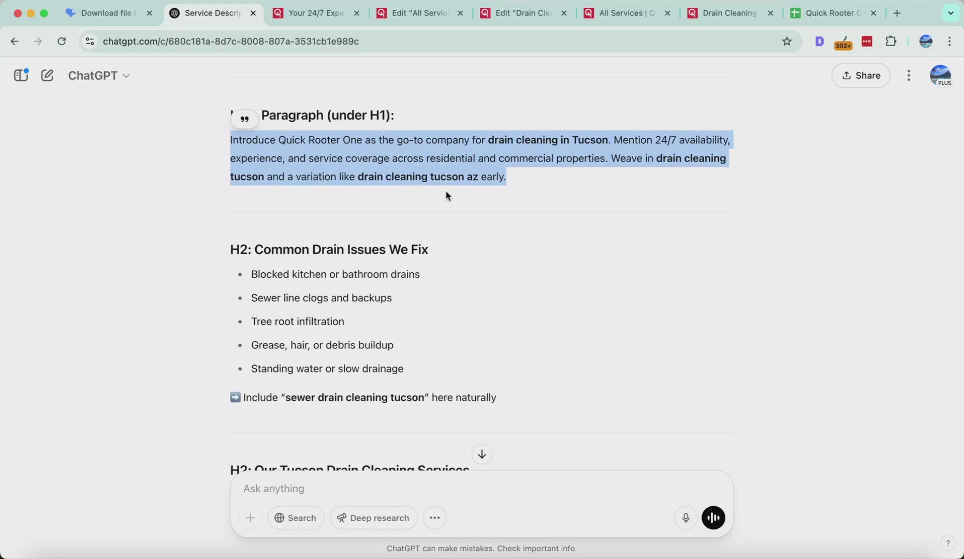
double_click(633, 140)
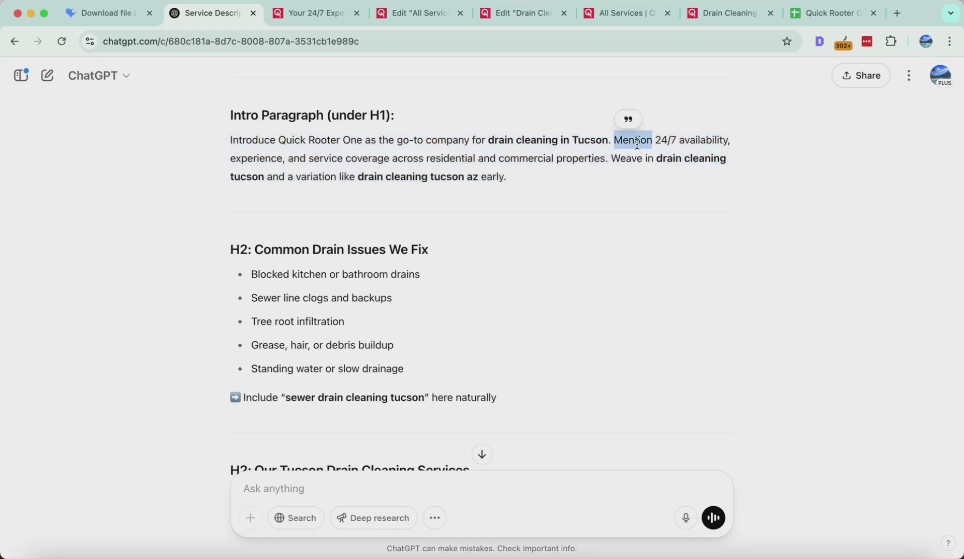
left_click(682, 139)
double_click(682, 139)
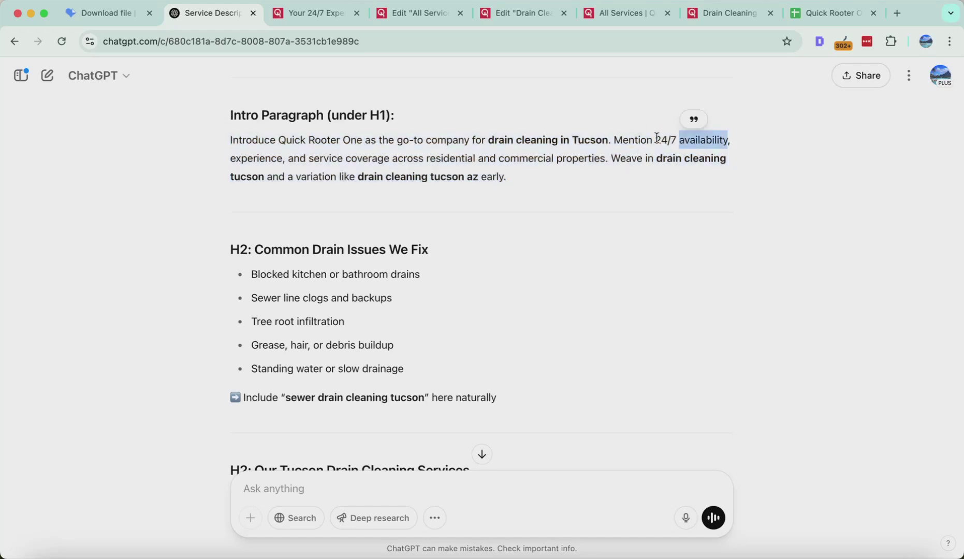
double_click(256, 156)
left_click(336, 155)
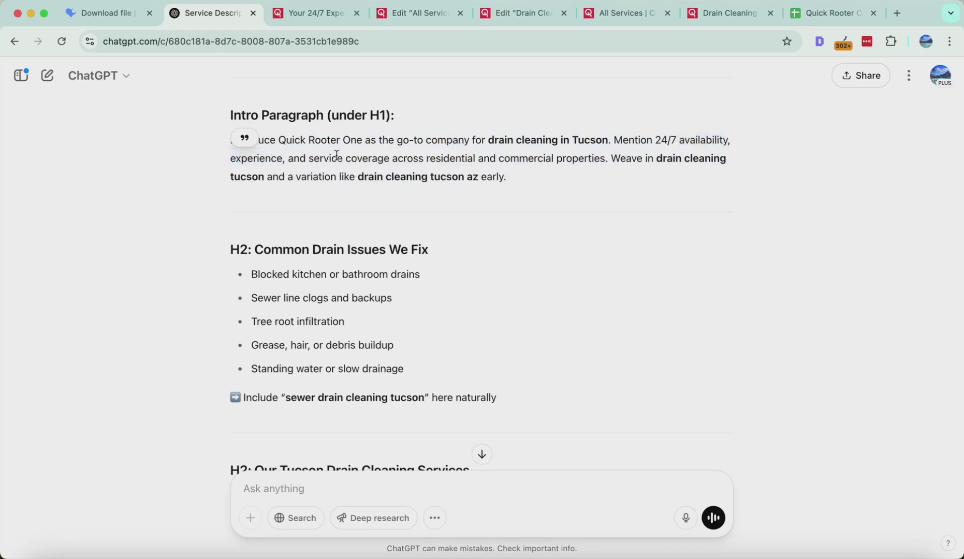
left_click_drag(307, 158, 565, 167)
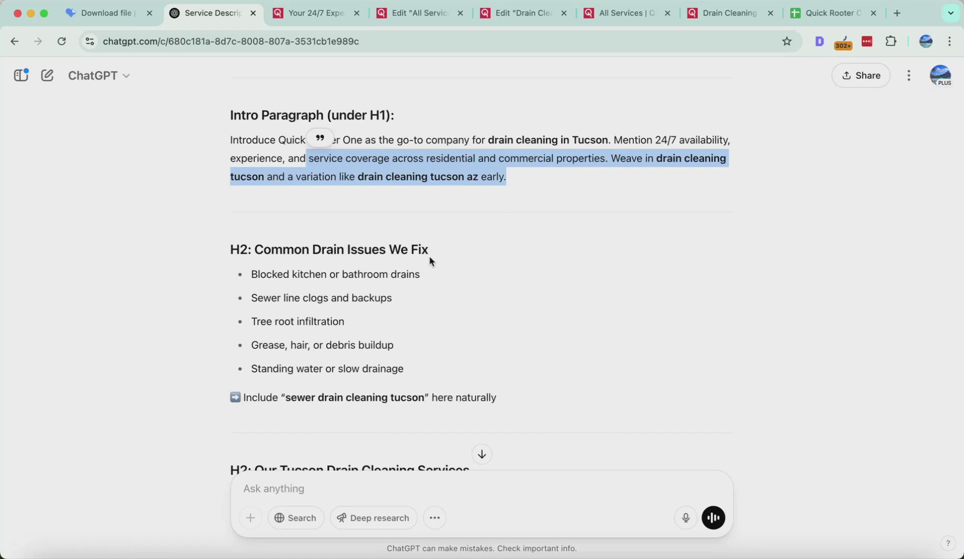
scroll(429, 256, "down", 4)
scroll(717, 107, "up", 1)
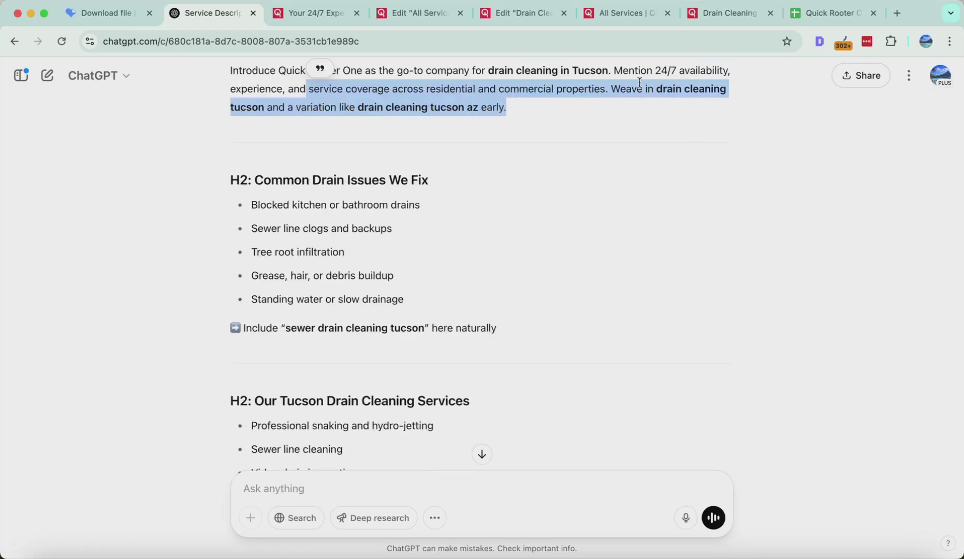
Step: Examine the H2 sections on common drain issues and Tucson drain cleaning services, highlighting the issue list and the words "Tucson Drain Cleaning Services"
scroll(513, 189, "down", 4)
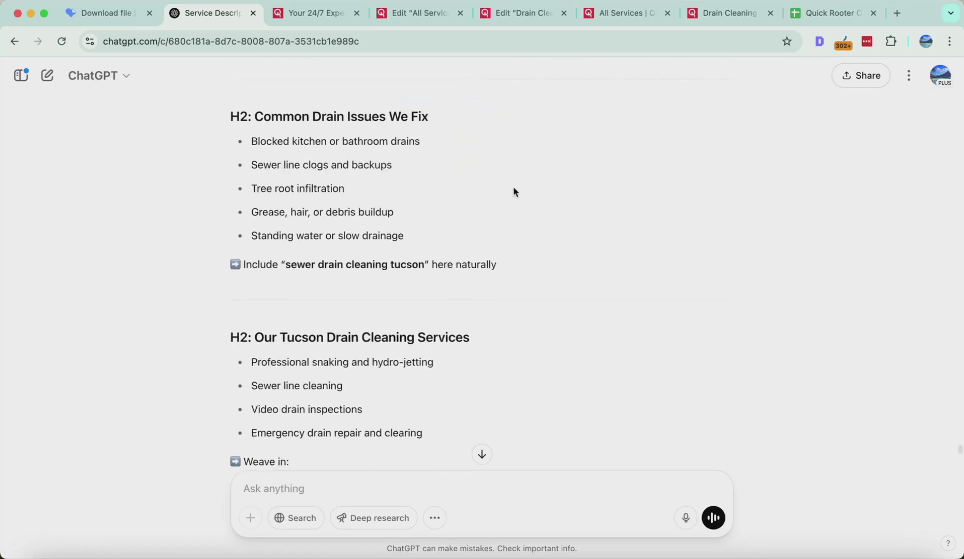
left_click_drag(232, 74, 443, 264)
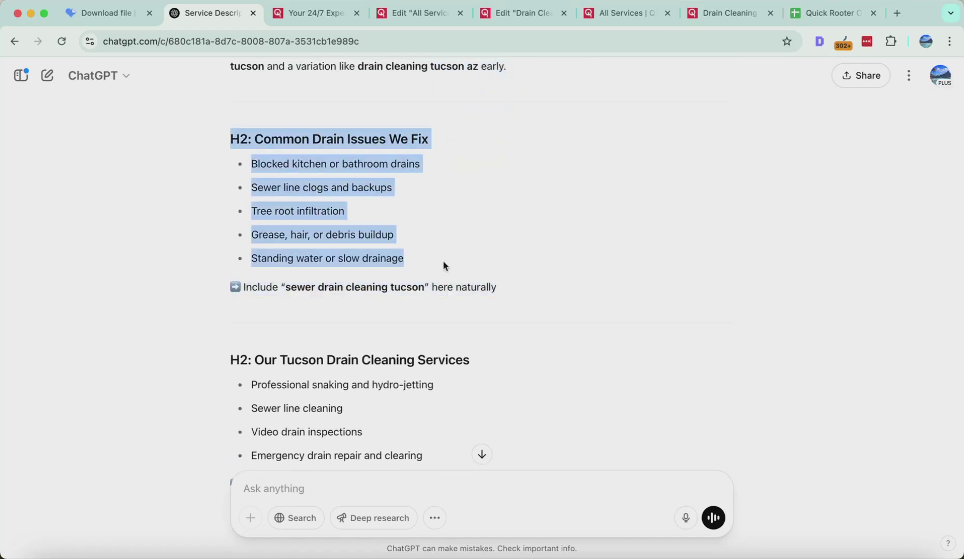
scroll(443, 265, "down", 8)
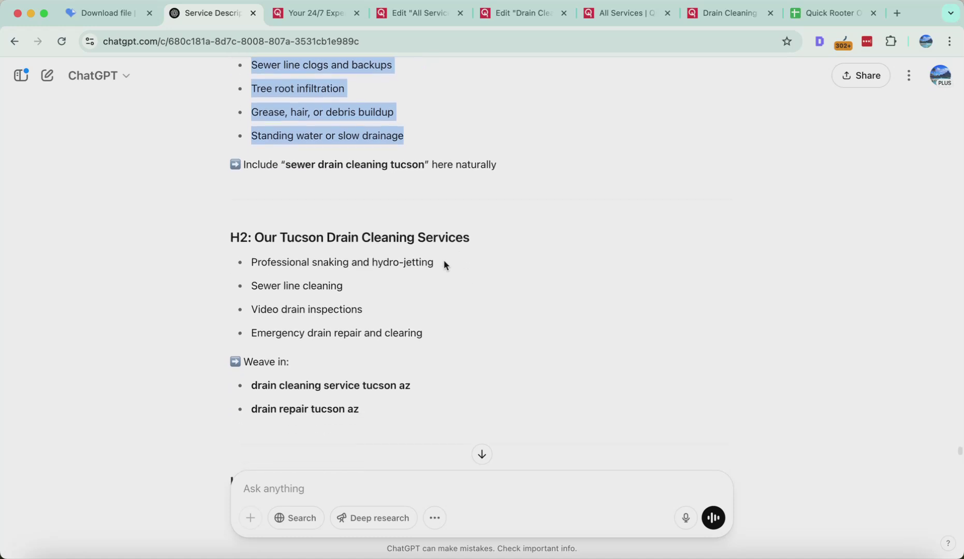
left_click_drag(251, 179, 361, 243)
scroll(315, 168, "up", 3)
left_click(280, 78)
left_click_drag(264, 83, 469, 86)
scroll(393, 104, "down", 1)
left_click_drag(276, 72, 512, 71)
Step: Recheck the brief's intro and common issues guidance, and review the later H2 sections on service areas and the closing call to action
scroll(408, 168, "up", 15)
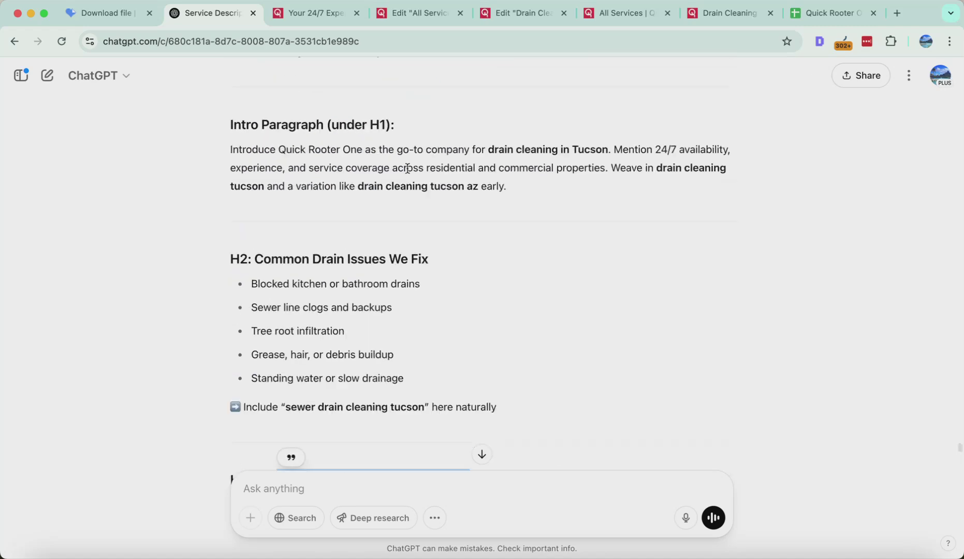
scroll(263, 255, "up", 2)
scroll(268, 251, "down", 10)
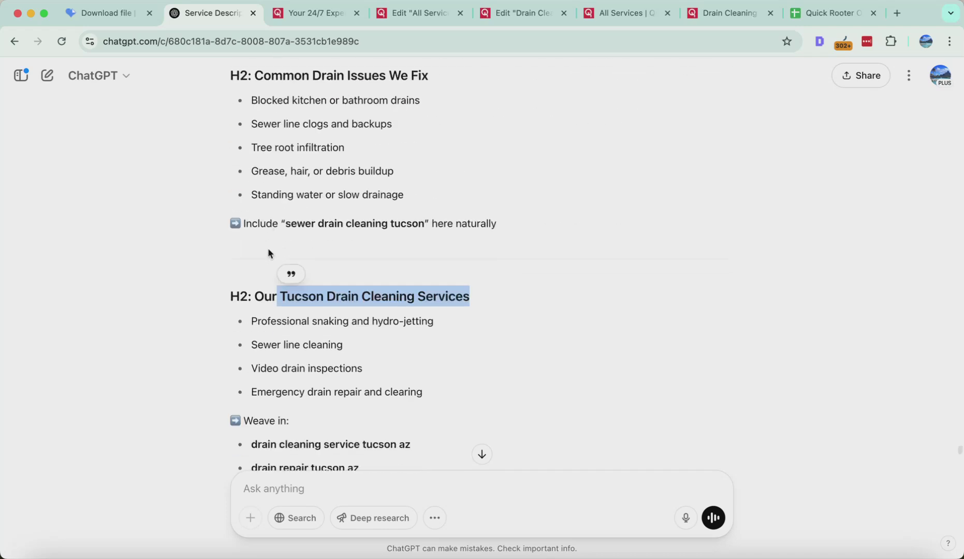
left_click_drag(252, 228, 549, 230)
scroll(549, 229, "down", 7)
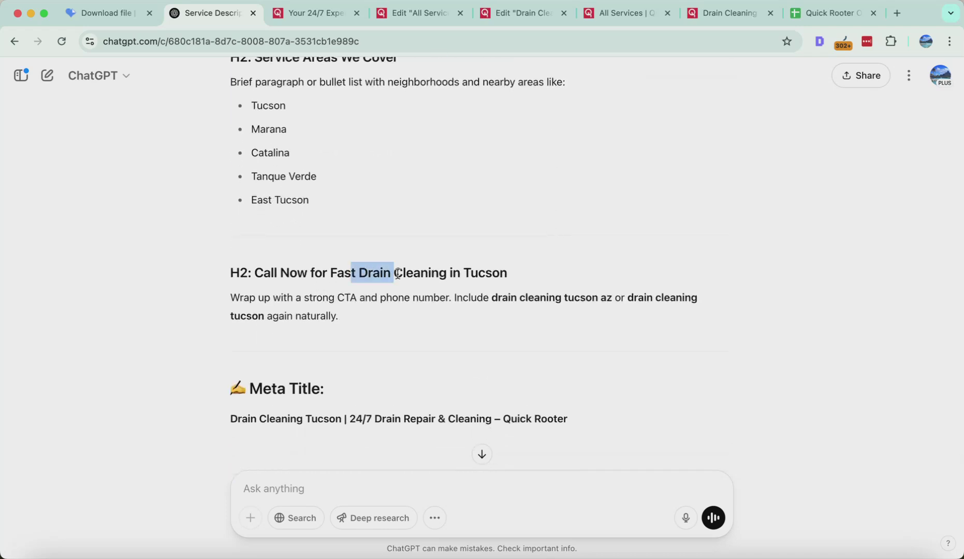
Step: Review the closing "Call Now for Fast Drain Cleaning in Tucson" H2 section of the drain cleaning brief
left_click_drag(351, 282, 670, 281)
scroll(670, 282, "up", 1)
scroll(671, 282, "down", 3)
left_click_drag(230, 155, 635, 151)
left_click(528, 164)
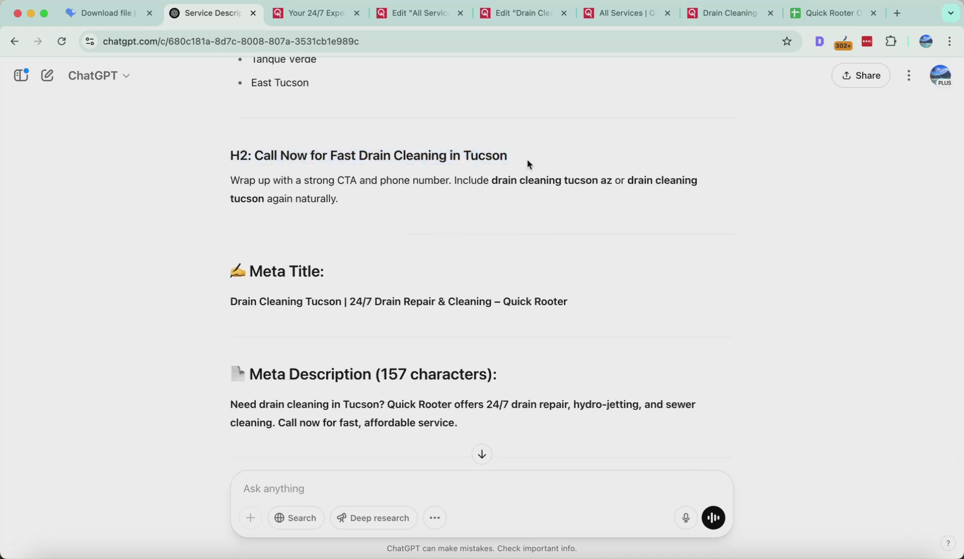
scroll(527, 158, "down", 1)
left_click_drag(231, 96, 674, 113)
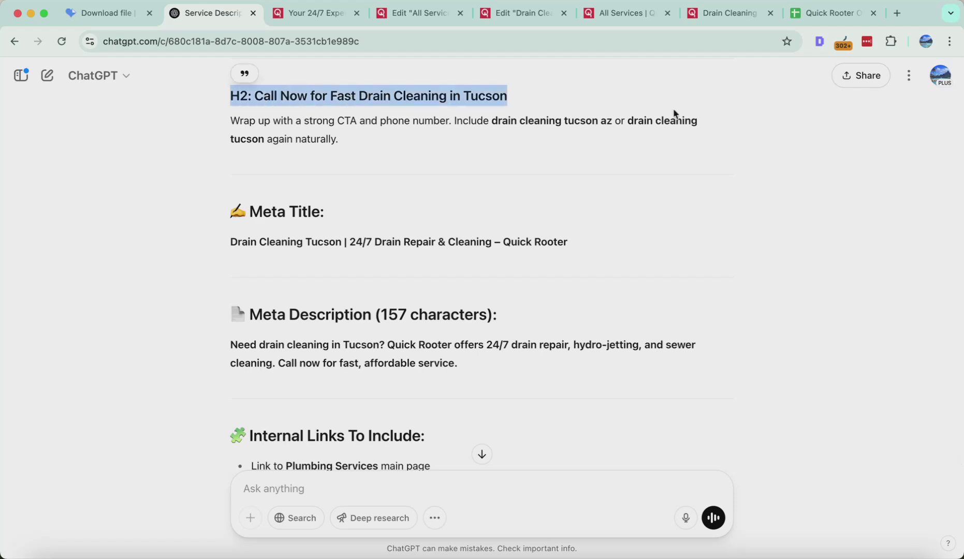
scroll(300, 169, "up", 2)
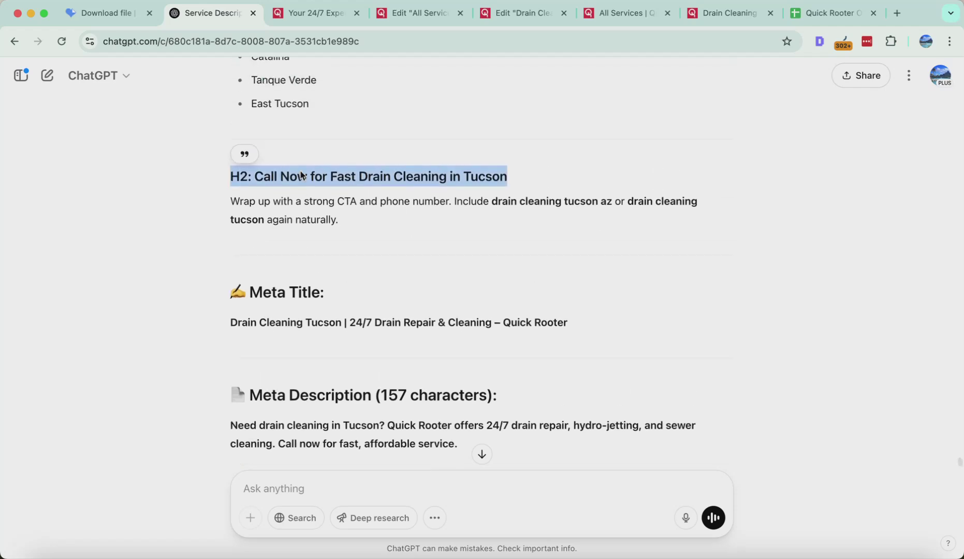
Step: Examine the meta title suggested in the drain cleaning brief
scroll(299, 169, "down", 3)
scroll(302, 175, "down", 3)
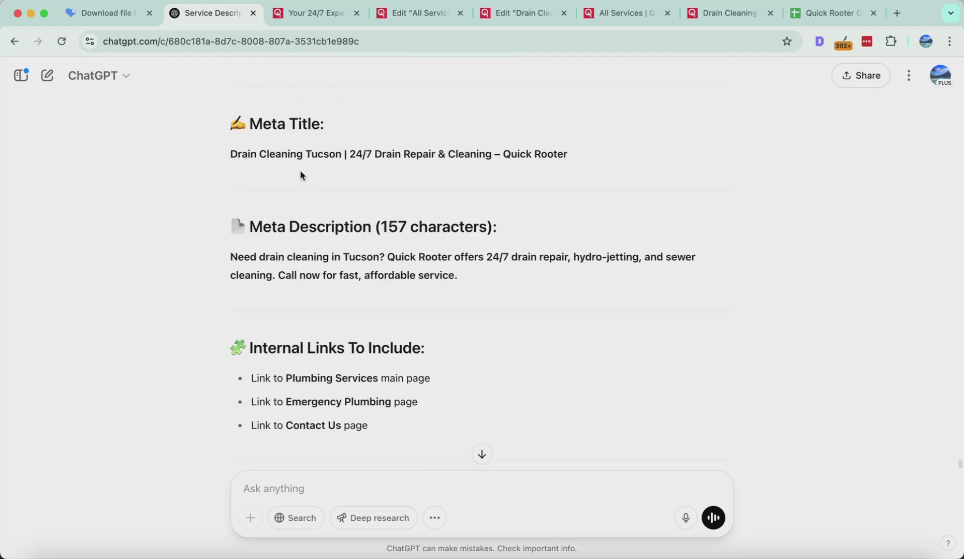
left_click_drag(237, 83, 625, 92)
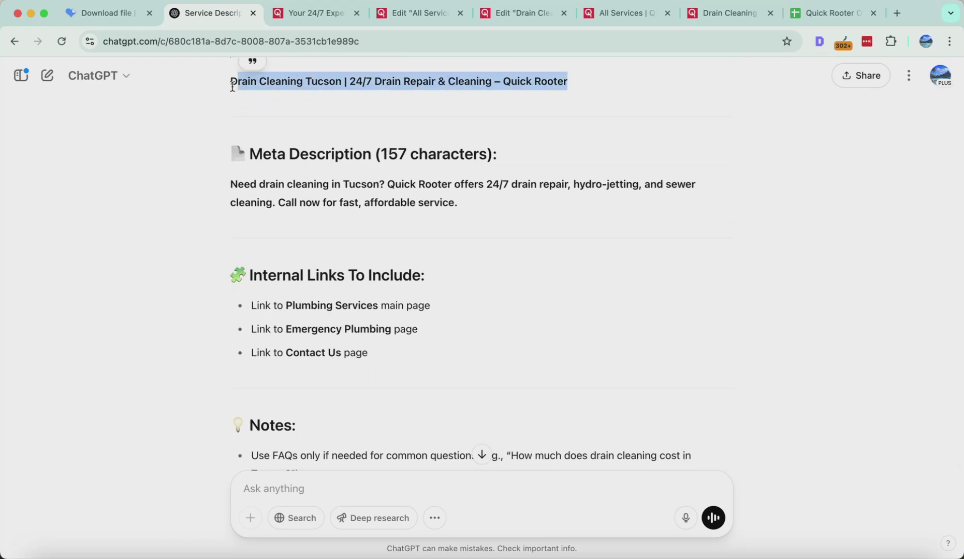
scroll(274, 142, "up", 1)
double_click(262, 132)
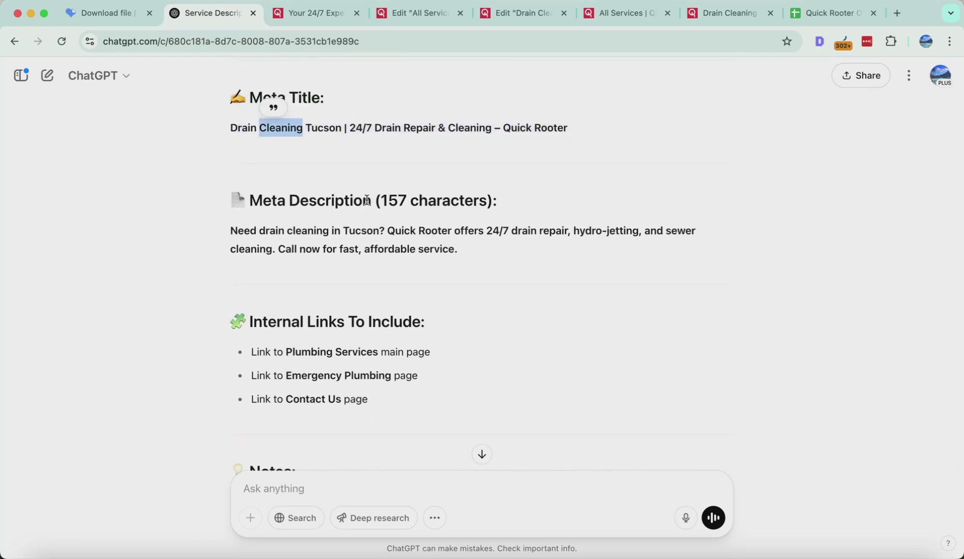
Step: Read the follow-up prompt asking for a fleshed-out brief with short FAQs, and the updated intro and FAQ answers it produced
scroll(367, 200, "down", 3)
scroll(366, 199, "down", 15)
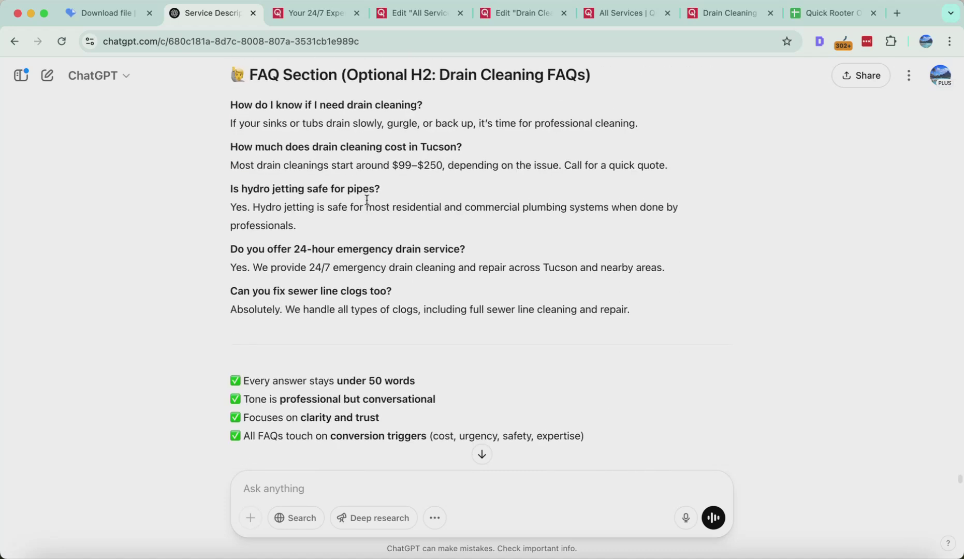
scroll(367, 200, "down", 3)
scroll(367, 200, "up", 15)
scroll(367, 200, "down", 2)
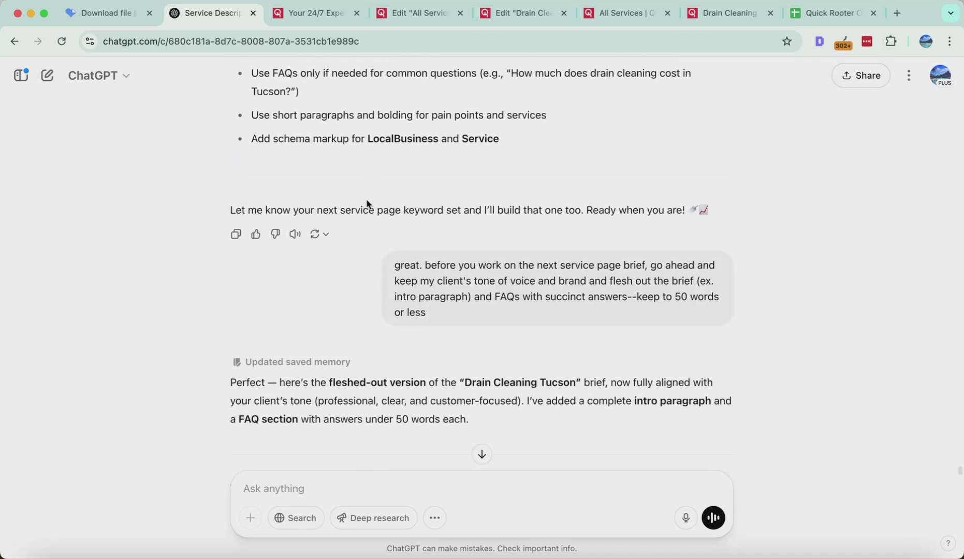
scroll(366, 203, "down", 3)
left_click_drag(391, 145, 646, 146)
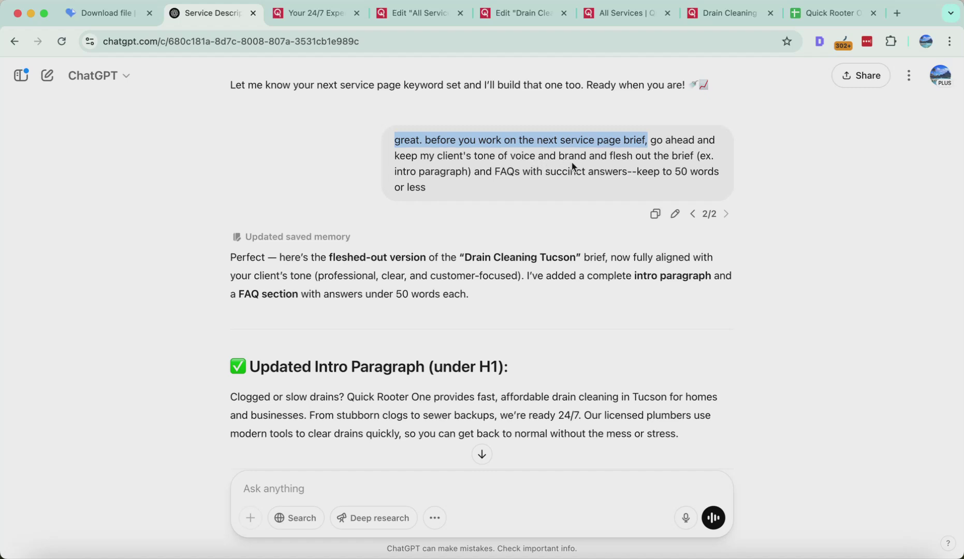
scroll(557, 216, "down", 3)
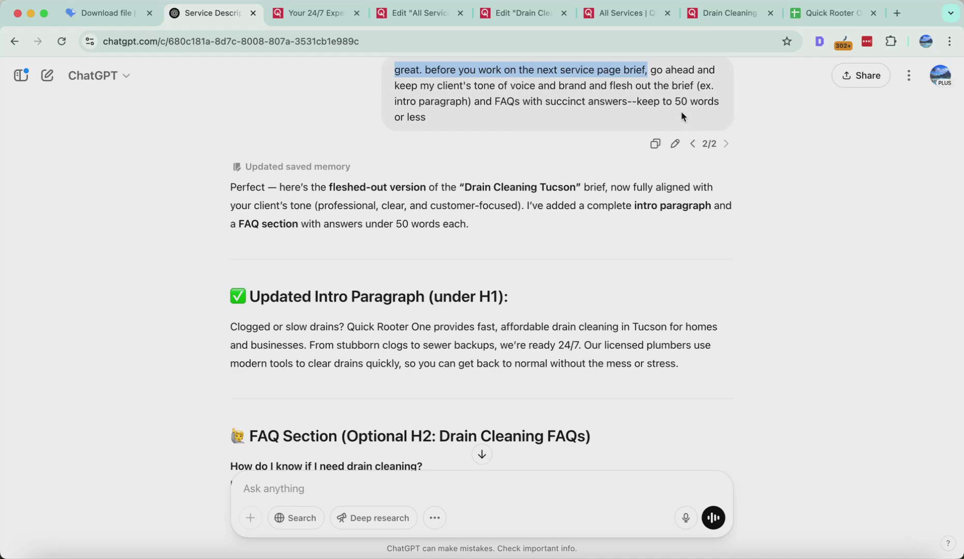
scroll(680, 111, "down", 1)
scroll(408, 183, "down", 5)
scroll(408, 183, "up", 5)
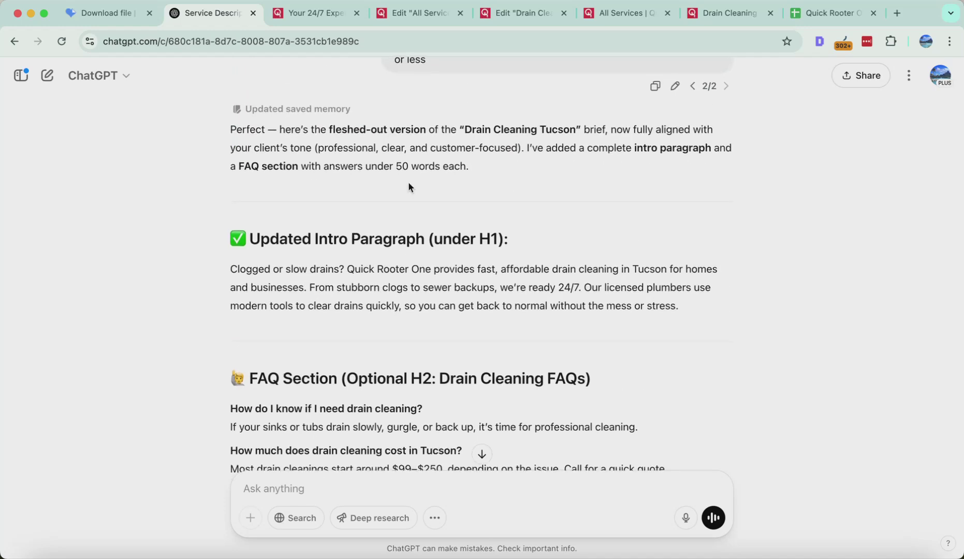
Step: Check the main keyword in the On Page Recommendations sheet and search Google for "drain cleaning tucson" in an incognito window
key("super+9")
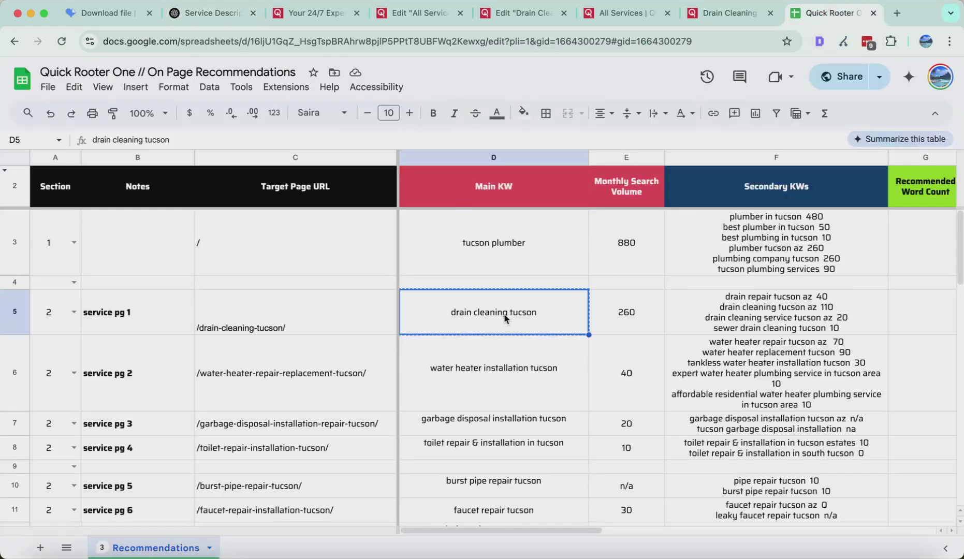
key("super+shift+n")
type("drain cleaning tucson")
key("Return")
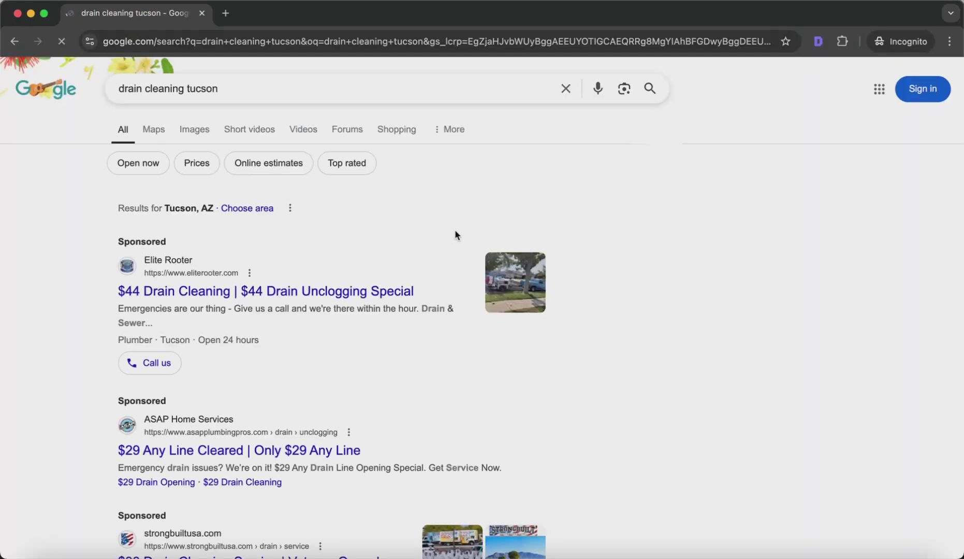
scroll(455, 230, "down", 15)
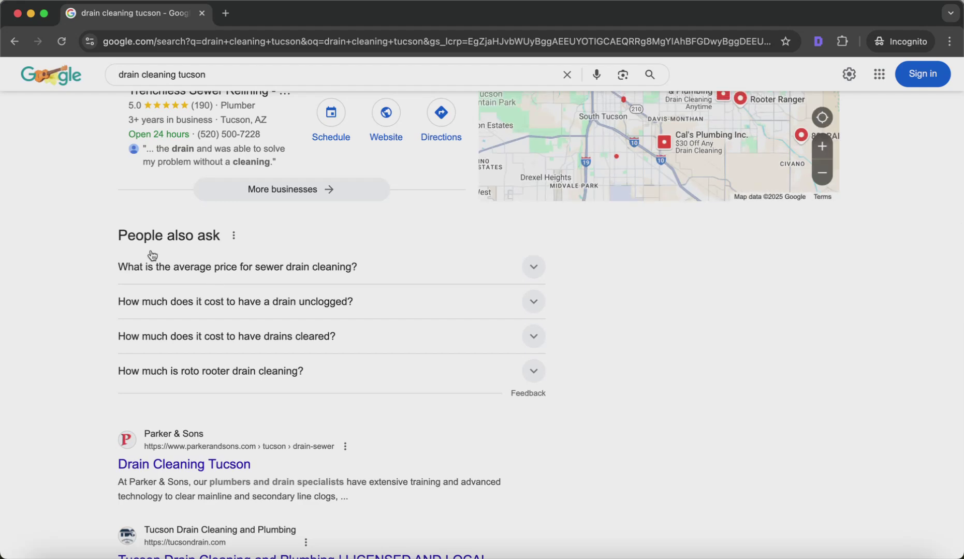
Step: Expand several "People also ask" questions about drain cleaning costs to examine how long their answers are
scroll(454, 324, "down", 3)
left_click(463, 207)
left_click(486, 183)
left_click(498, 159)
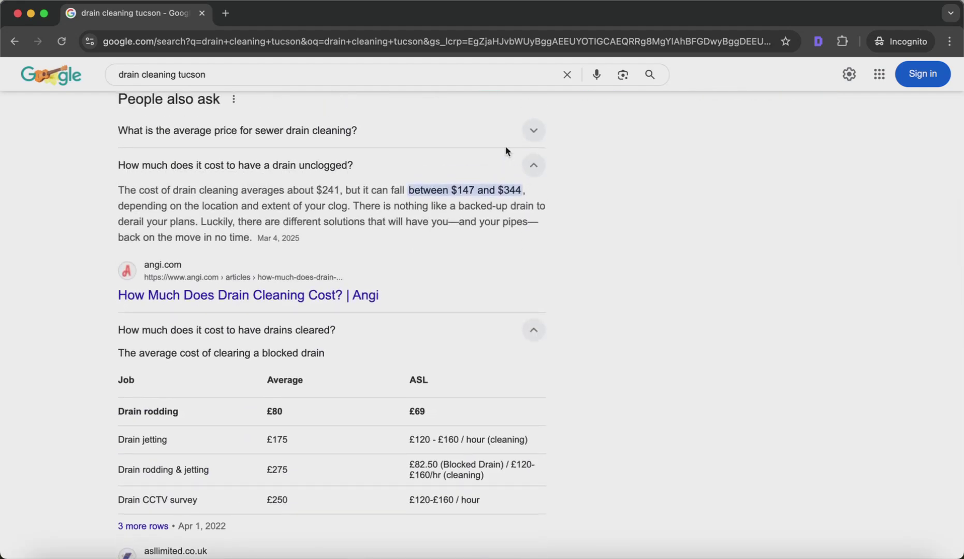
left_click(534, 338)
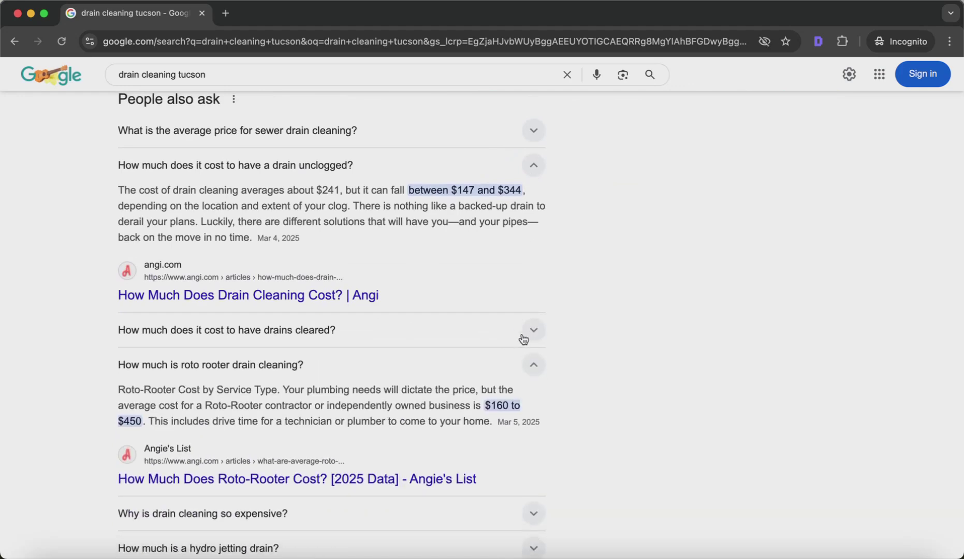
left_click(526, 130)
scroll(342, 194, "down", 3)
double_click(331, 195)
Step: Copy the Roto-Rooter cost answer and check its word count on wordcounter.net, then close that page
triple_click(217, 410)
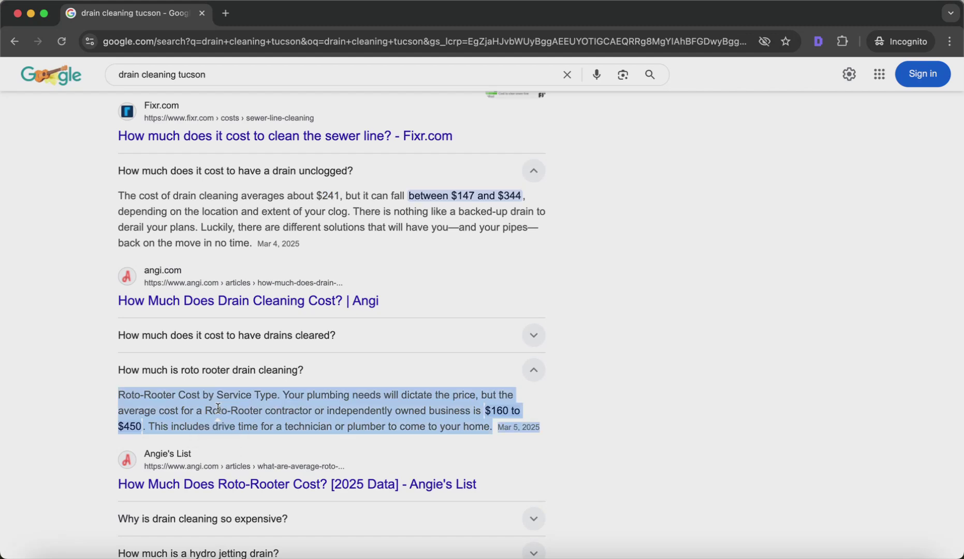
key("super+t")
type("word counter")
key("Return")
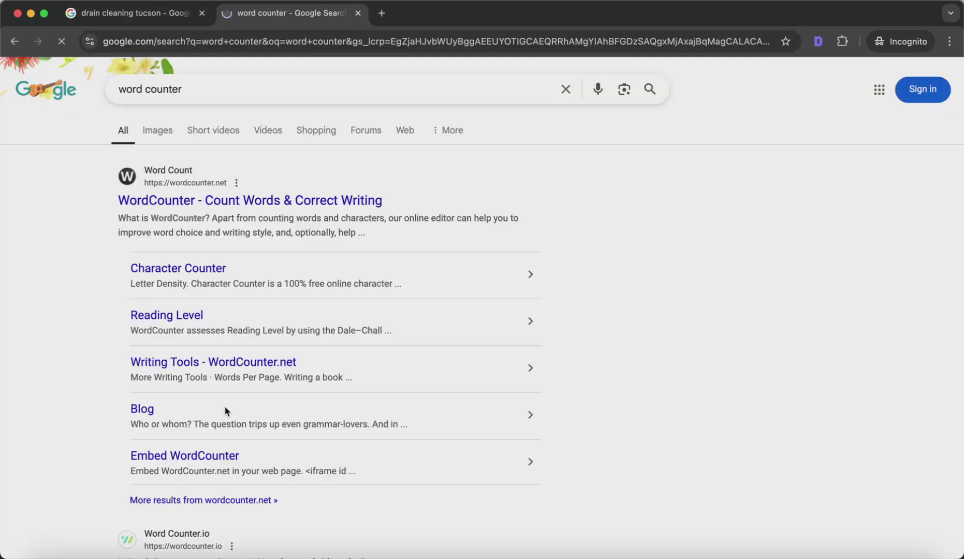
left_click(282, 200)
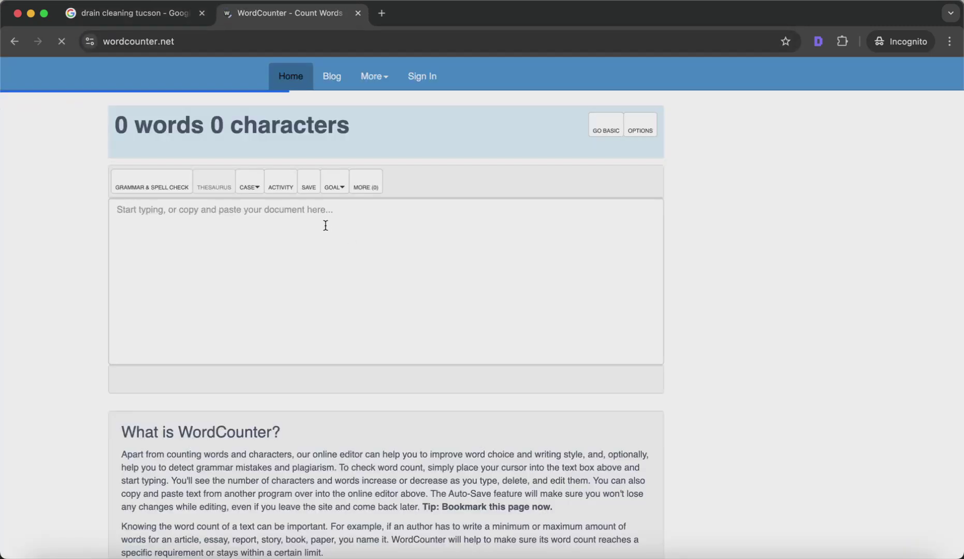
type("Roto-Rooter Cost by Service Type. Your plumbing needs will dictate the price, but the average cost for a Roto-Rooter contractor or independently owned business is $160 to $450. This includes drive time for a technician or plumber to come to your home.Mar 5, 2025")
left_click_drag(116, 115, 556, 116)
key("super+w")
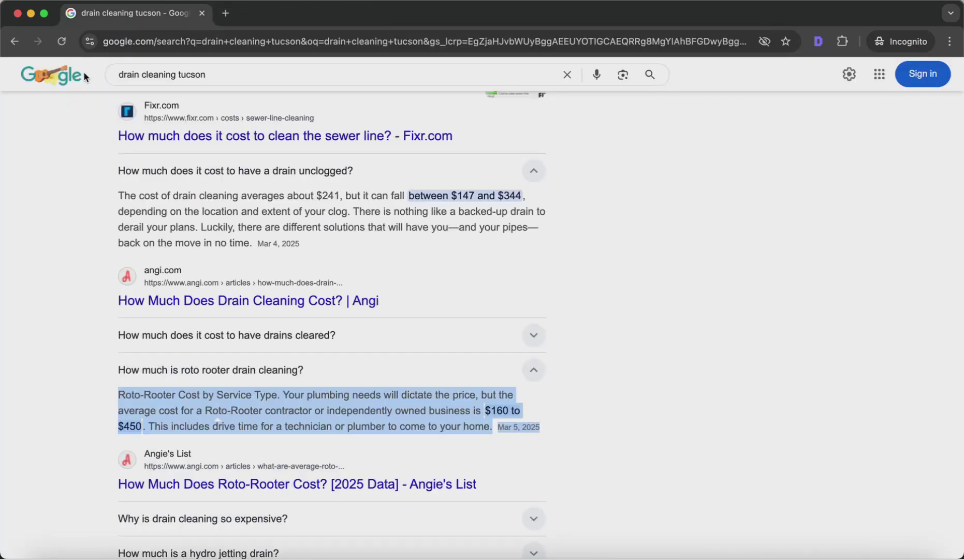
Step: Close the incognito window and return to the ChatGPT conversation to view the saved memory about the client's tone
key("super+w")
left_click(707, 16)
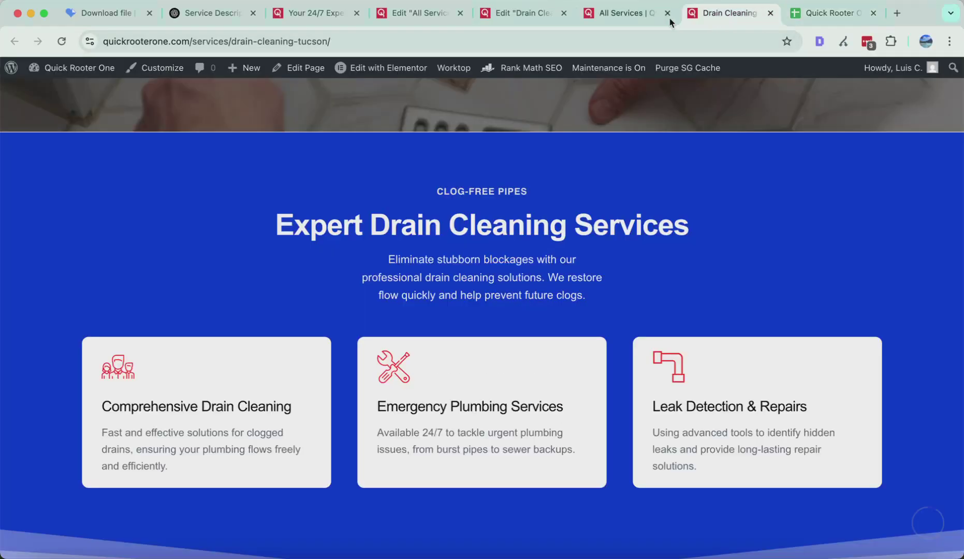
left_click(313, 16)
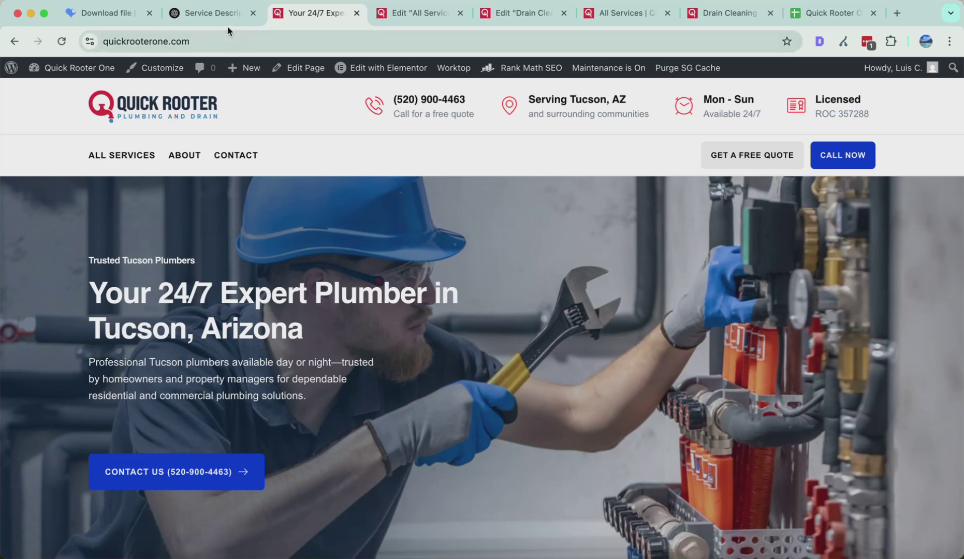
left_click(210, 16)
mouse_move(264, 109)
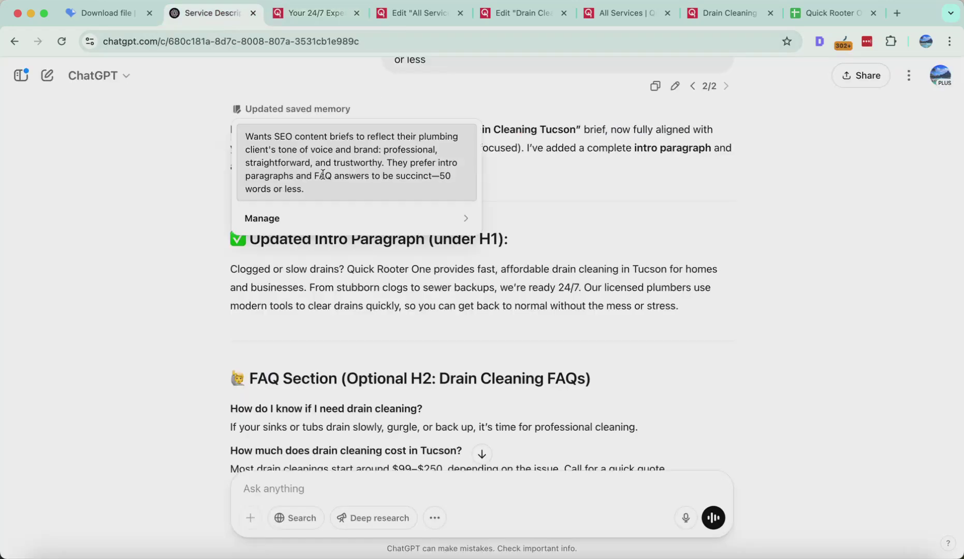
scroll(465, 362, "down", 5)
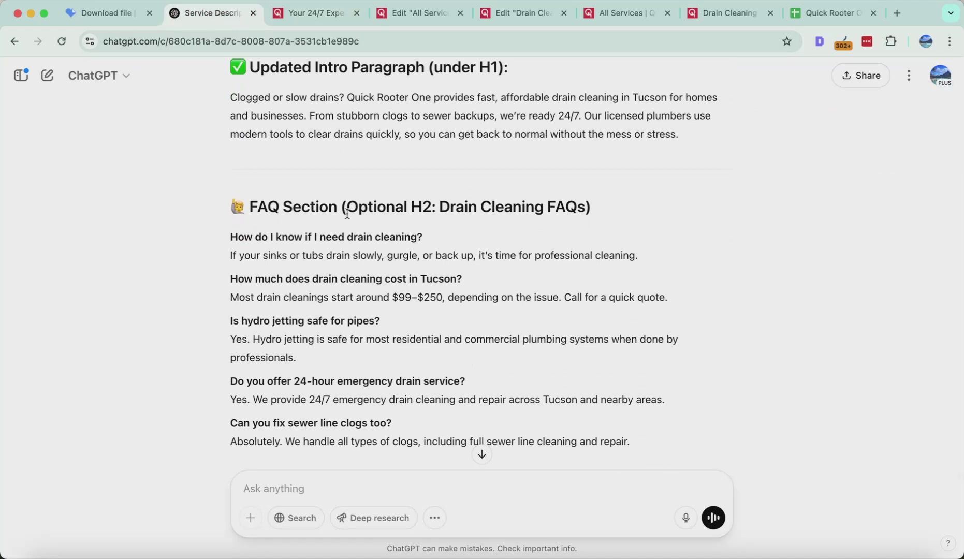
Step: Review the generated drain cleaning FAQ questions and answers along with the updated intro paragraph
scroll(347, 213, "down", 3)
left_click_drag(244, 119, 648, 122)
left_click(462, 183)
left_click_drag(228, 152, 671, 352)
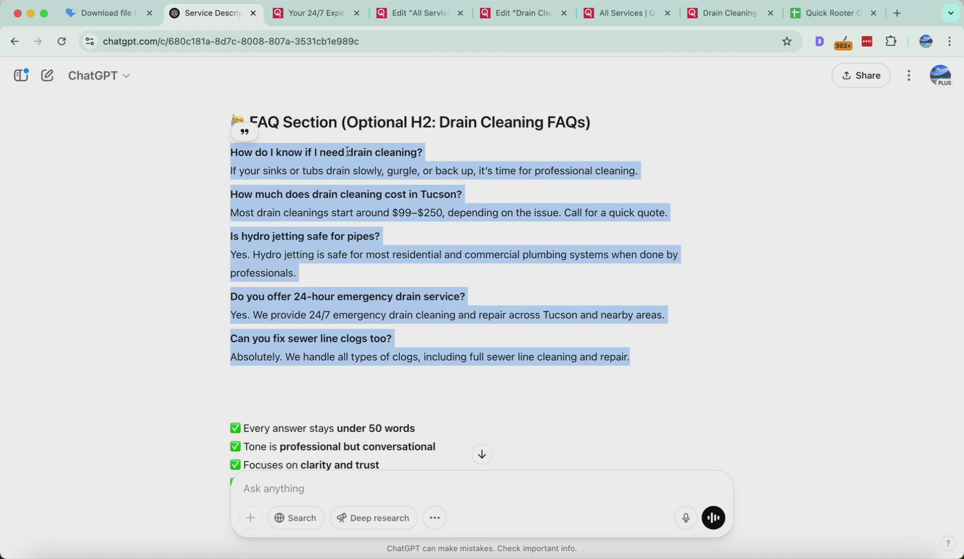
scroll(404, 255, "down", 5)
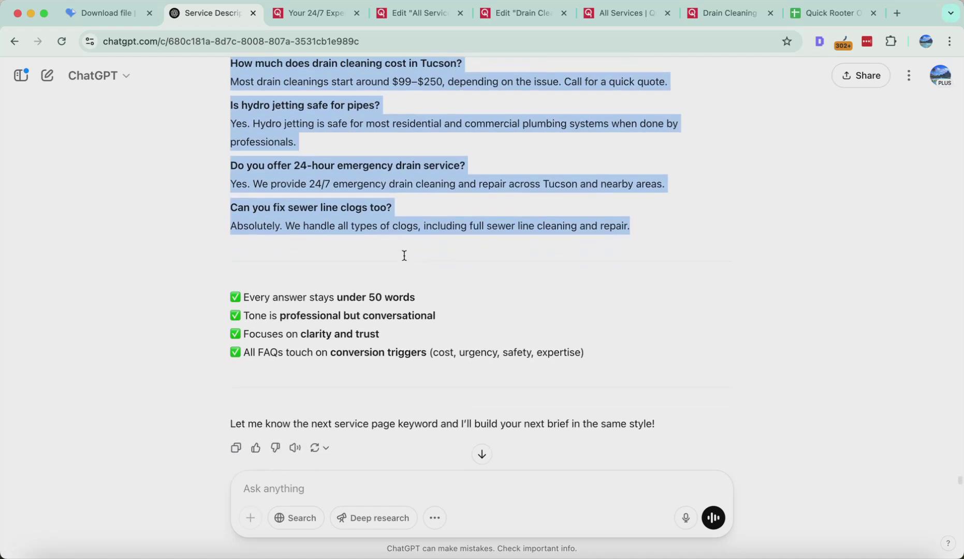
scroll(404, 255, "up", 2)
scroll(404, 255, "up", 10)
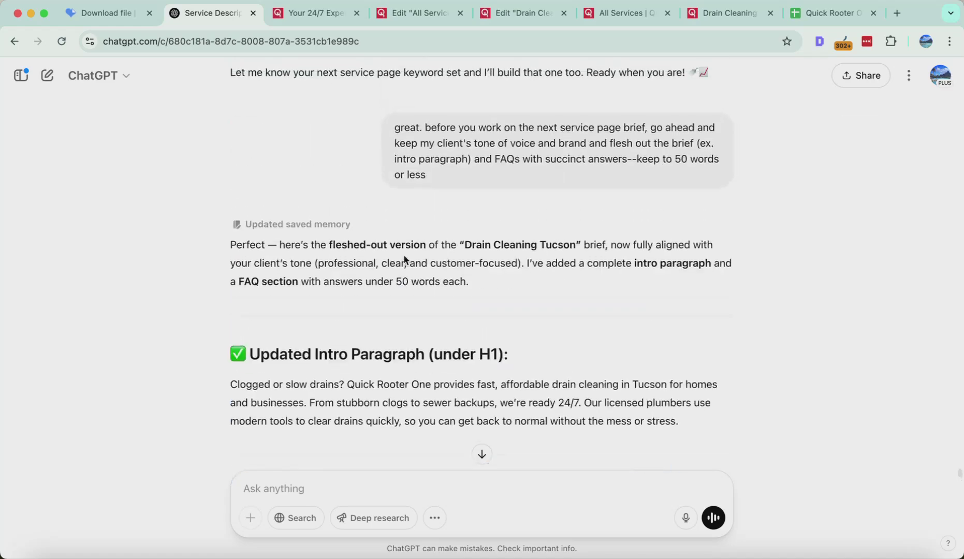
scroll(404, 256, "down", 6)
scroll(403, 254, "down", 5)
scroll(404, 255, "up", 12)
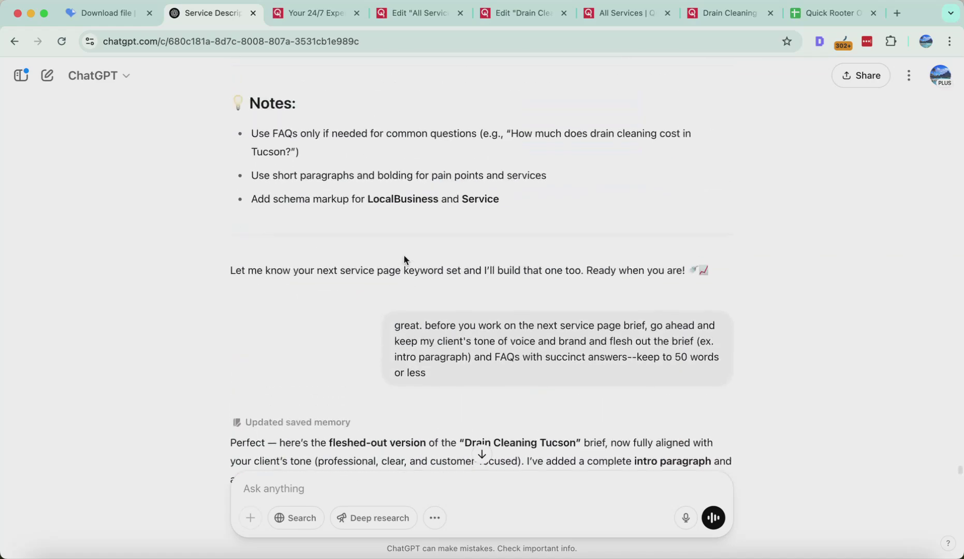
Step: Copy the H1 text "Drain Cleaning Tucson — Fast, Reliable Service" from the page structure section of the brief
scroll(404, 255, "up", 15)
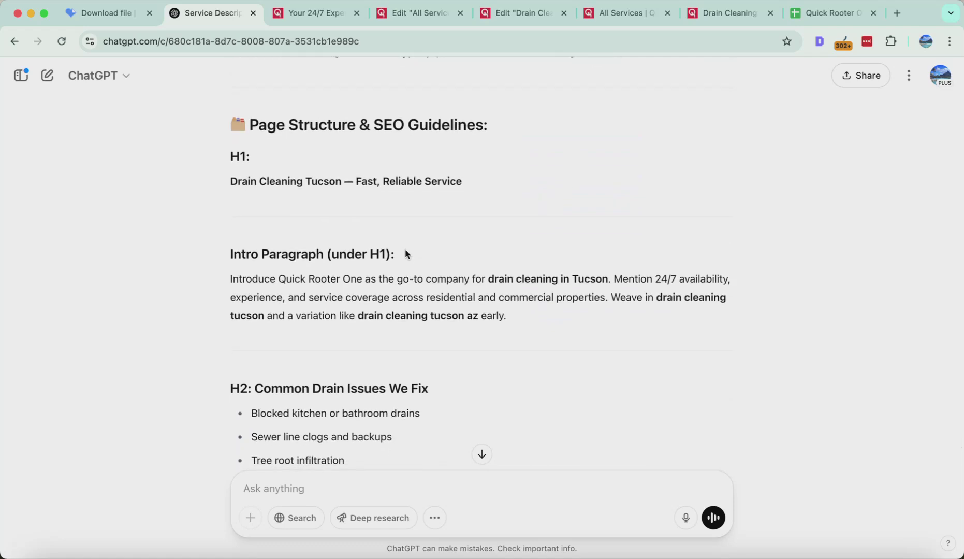
triple_click(399, 179)
right_click(399, 179)
left_click(430, 208)
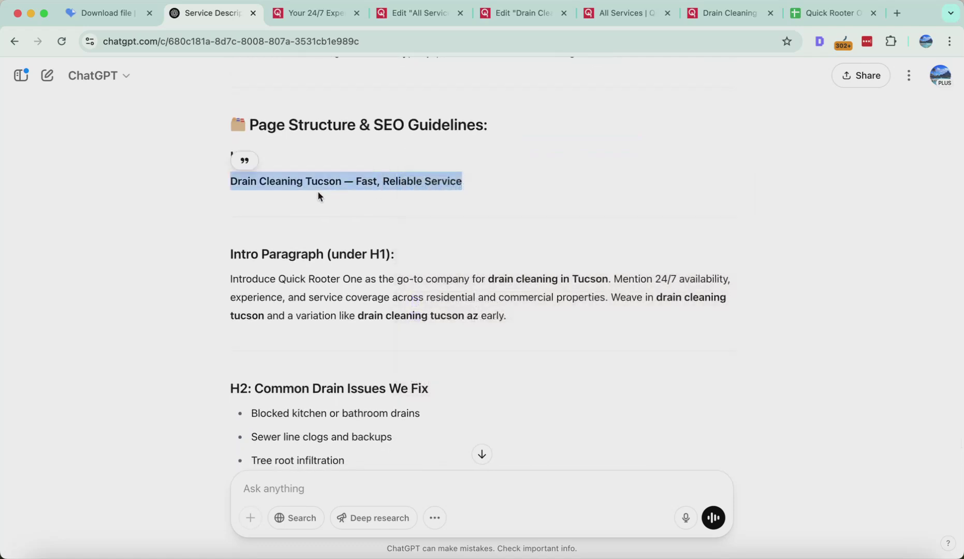
Step: Look through the rest of the brief, examining the suggested meta title, meta description and internal links
scroll(483, 289, "down", 20)
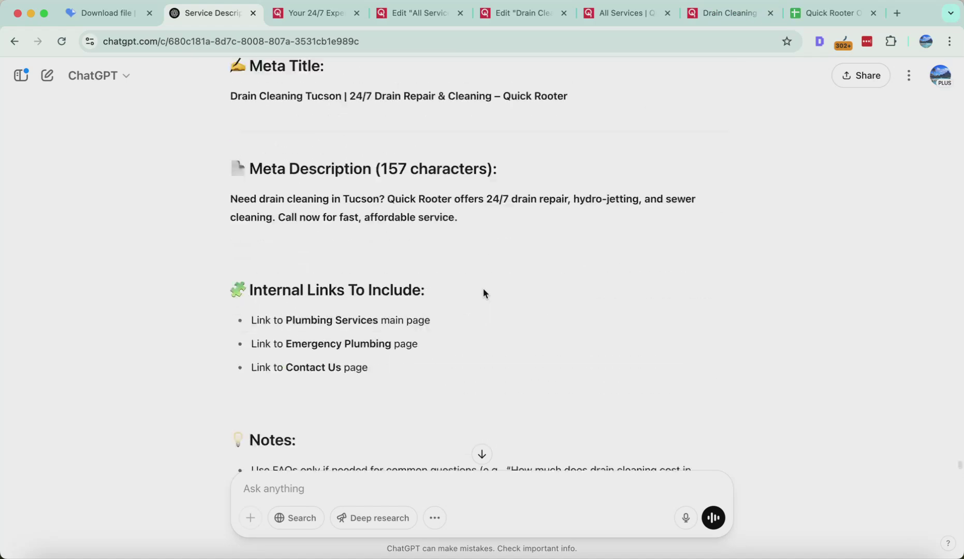
scroll(484, 293, "up", 10)
scroll(484, 293, "down", 9)
scroll(484, 292, "down", 2)
scroll(484, 293, "up", 1)
scroll(484, 293, "down", 1)
scroll(483, 292, "up", 15)
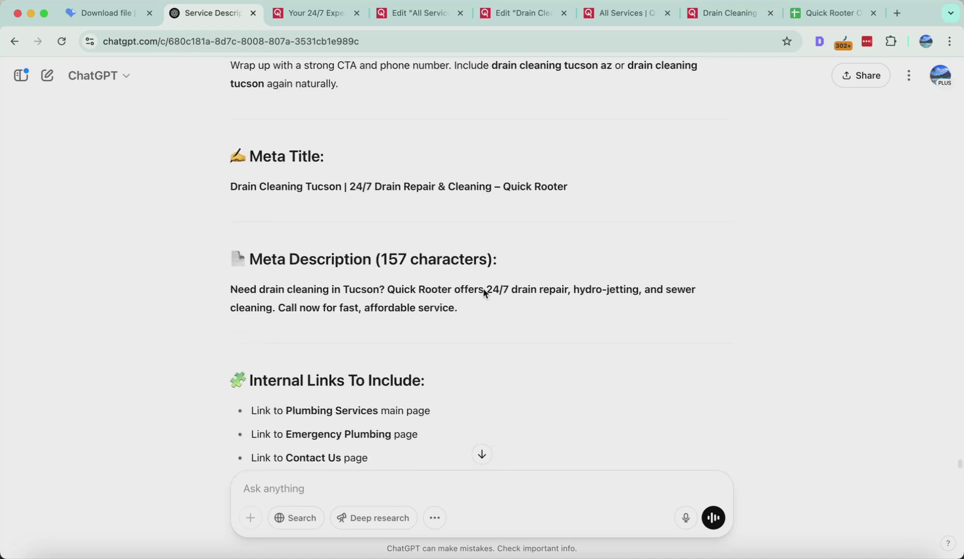
scroll(484, 293, "down", 5)
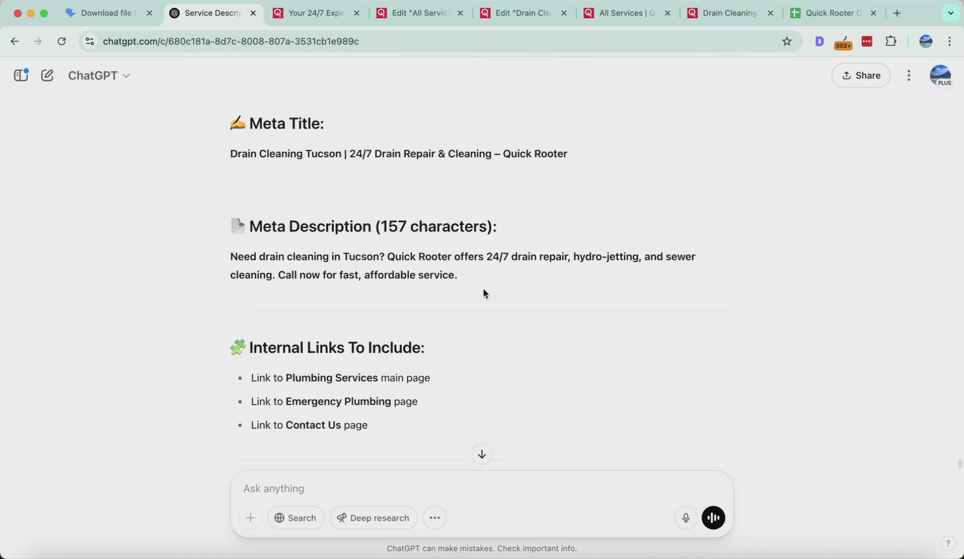
scroll(484, 293, "up", 2)
scroll(414, 292, "down", 1)
left_click_drag(224, 206, 557, 205)
triple_click(263, 319)
scroll(513, 354, "down", 1)
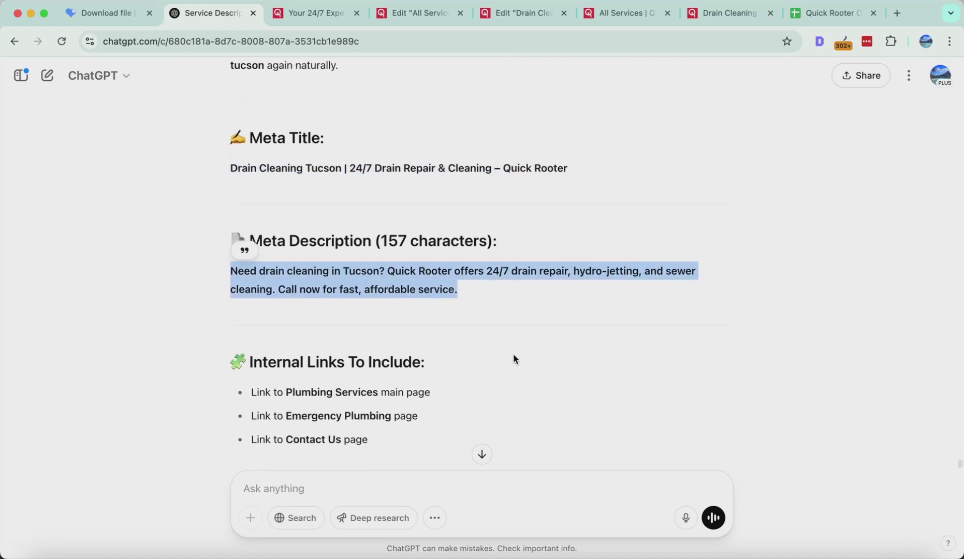
Step: Copy the meta title "Drain Cleaning Tucson | 24/7 Drain Repair & Cleaning – Quick Rooter" from the brief
scroll(513, 354, "up", 1)
triple_click(230, 170)
right_click(230, 169)
left_click(259, 194)
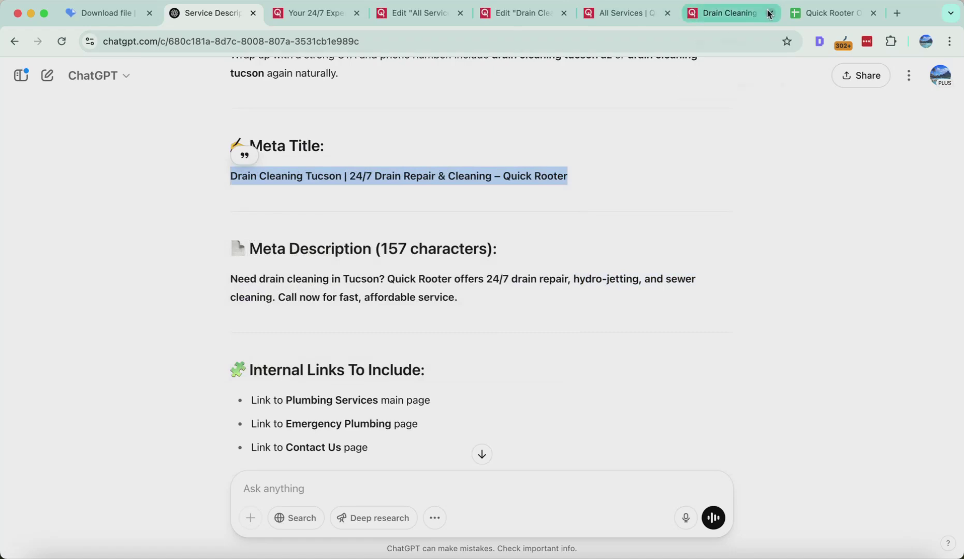
Step: Close the surplus browser tabs holding the "Your 24/7 Expe…" page and the All Services editor
left_click(310, 13)
left_click(417, 13)
left_click(346, 12)
left_click(356, 13)
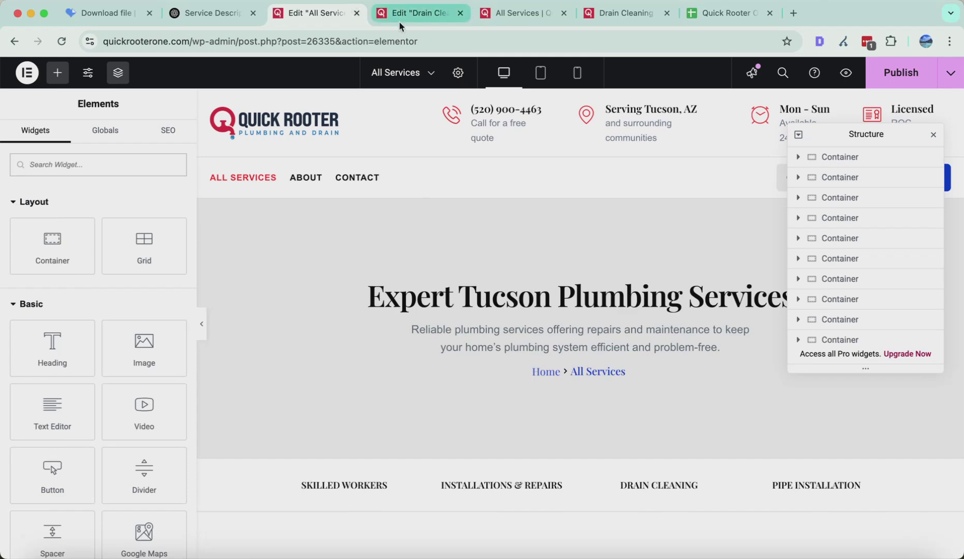
left_click(399, 18)
left_click(331, 13)
left_click(356, 13)
Step: Check the live All Services and Drain Cleaning pages, and close the live Drain Cleaning page
left_click(401, 15)
left_click(492, 16)
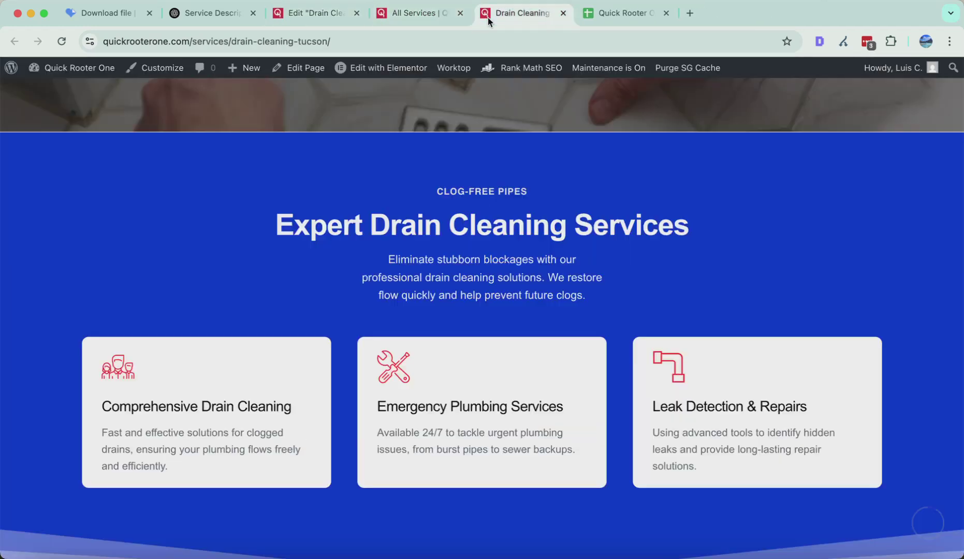
left_click(332, 16)
left_click(442, 19)
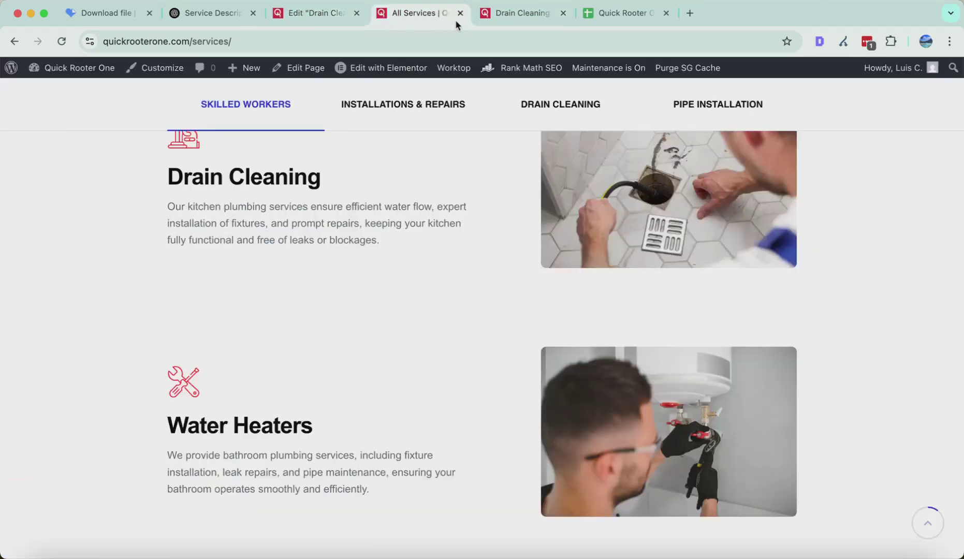
left_click(503, 23)
scroll(438, 197, "up", 10)
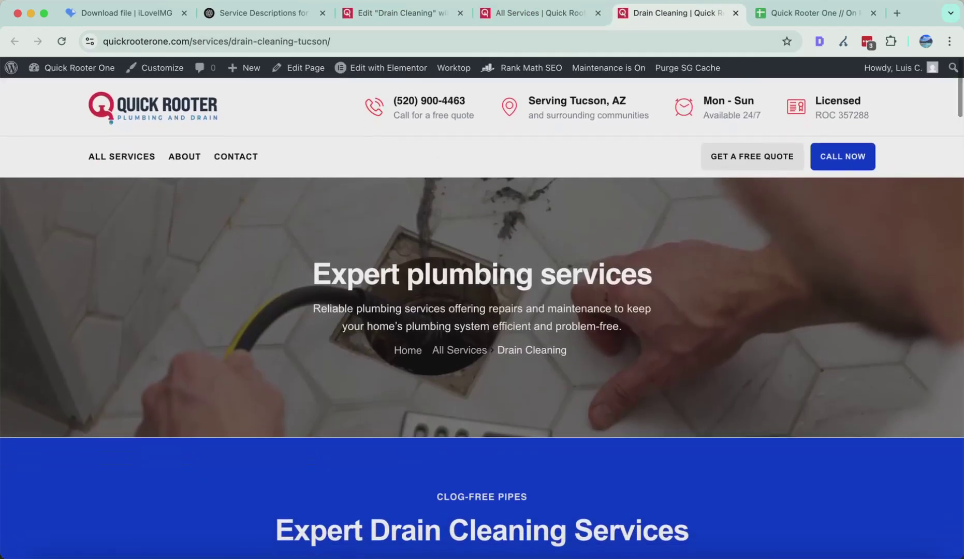
key("super+w")
Step: Look through the Drain Cleaning page in the Elementor editor along with its hero container's advanced options and the page settings
left_click(408, 19)
scroll(416, 256, "down", 2)
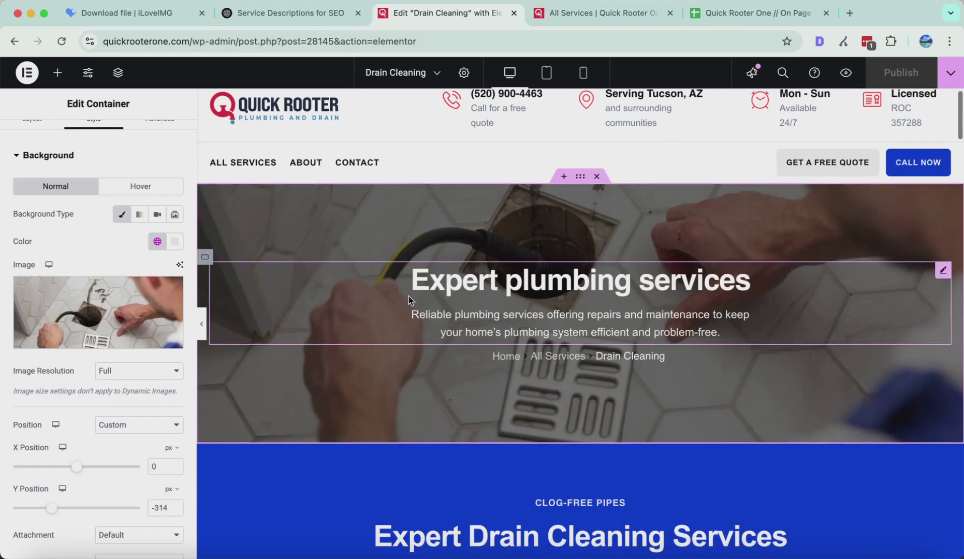
scroll(428, 342, "down", 6)
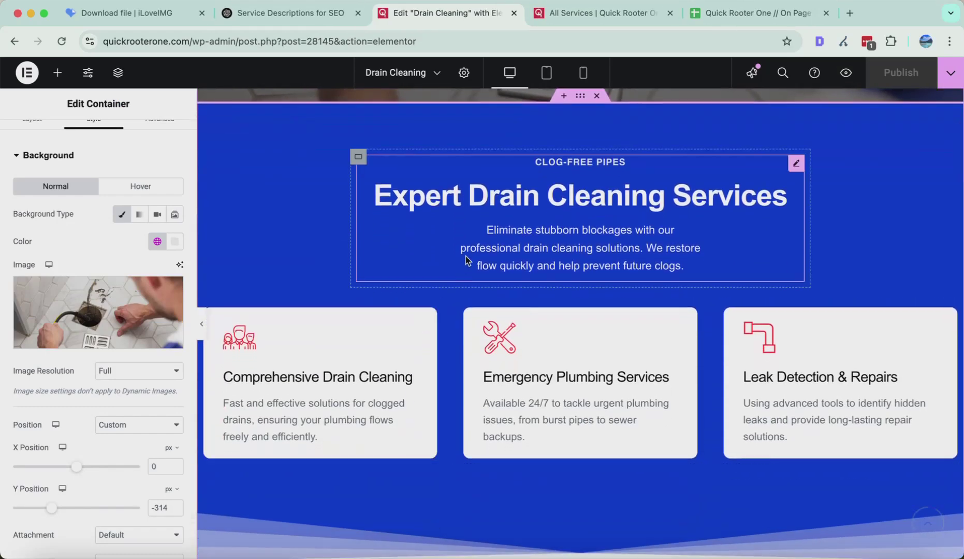
scroll(467, 261, "up", 4)
scroll(383, 311, "up", 3)
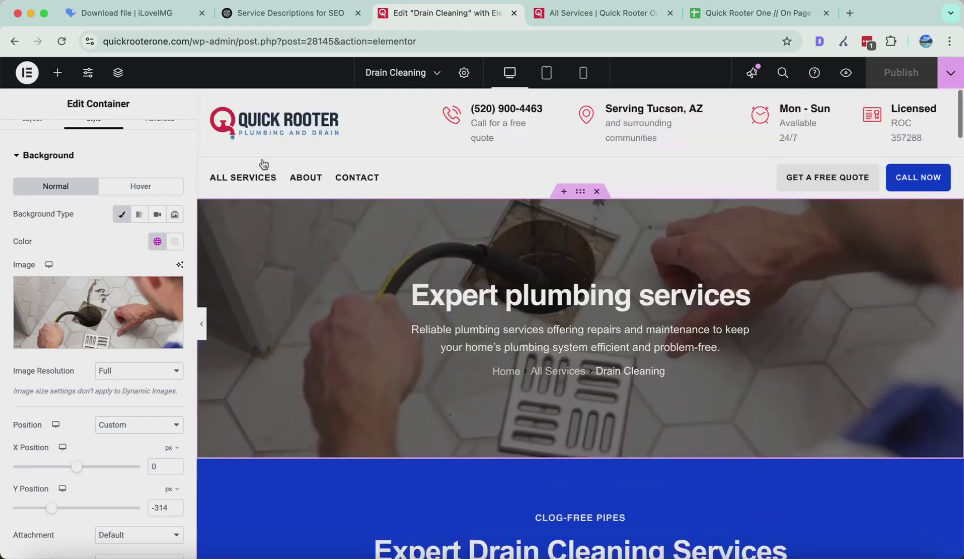
scroll(143, 158, "up", 1)
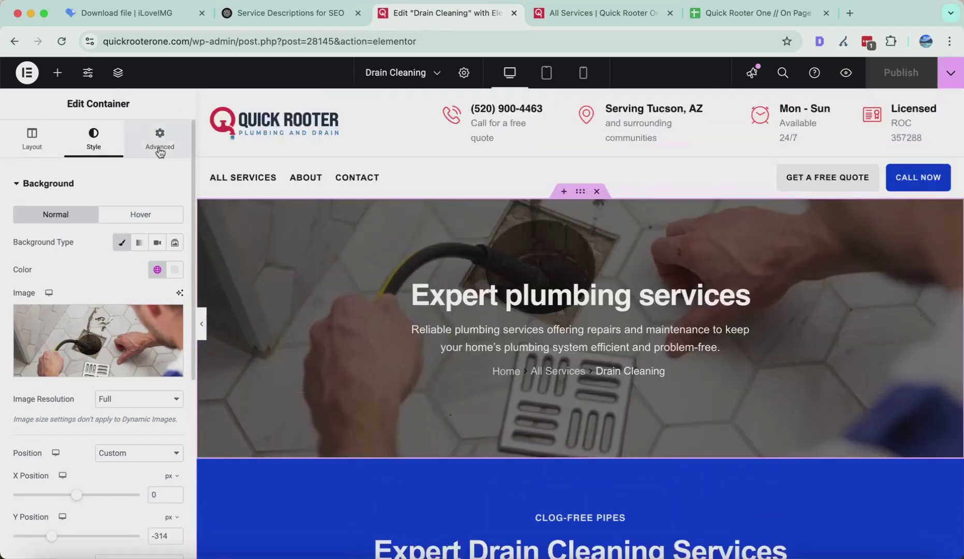
left_click(157, 148)
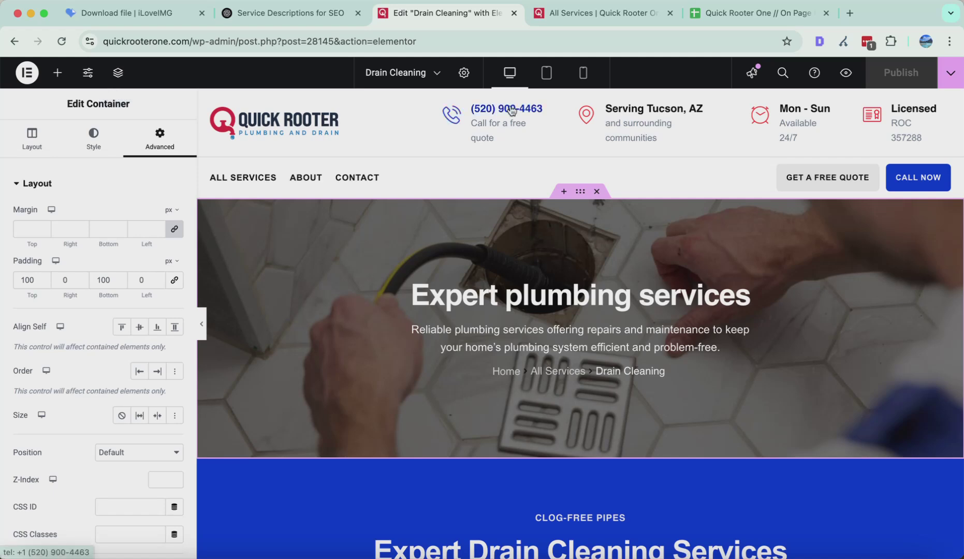
left_click(464, 73)
Step: View the live Drain Cleaning page and reopen it for editing with Elementor
left_click(950, 73)
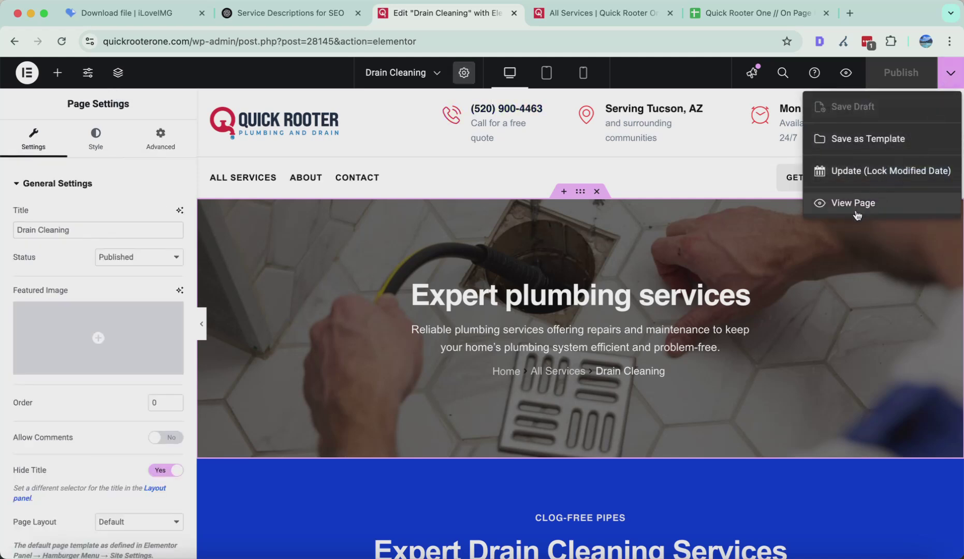
left_click(884, 202)
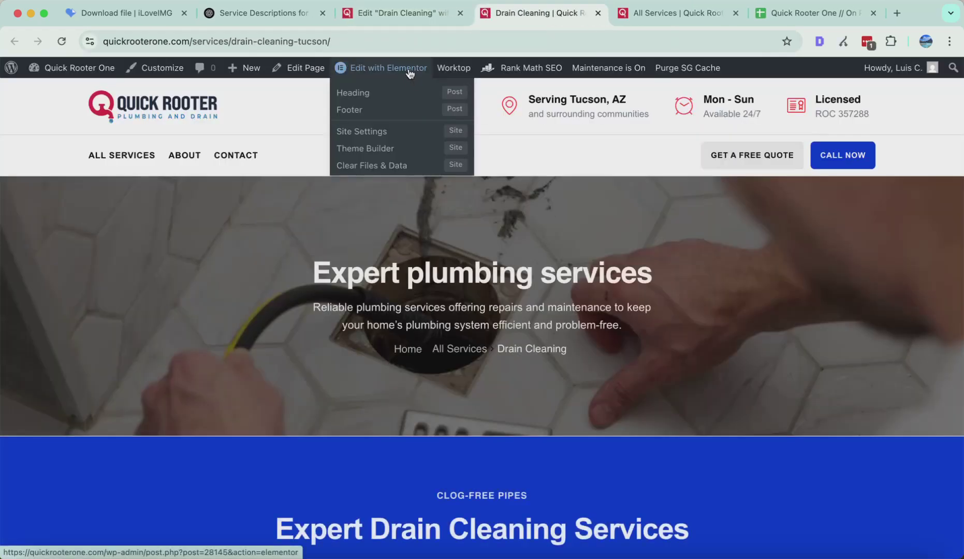
left_click(404, 70)
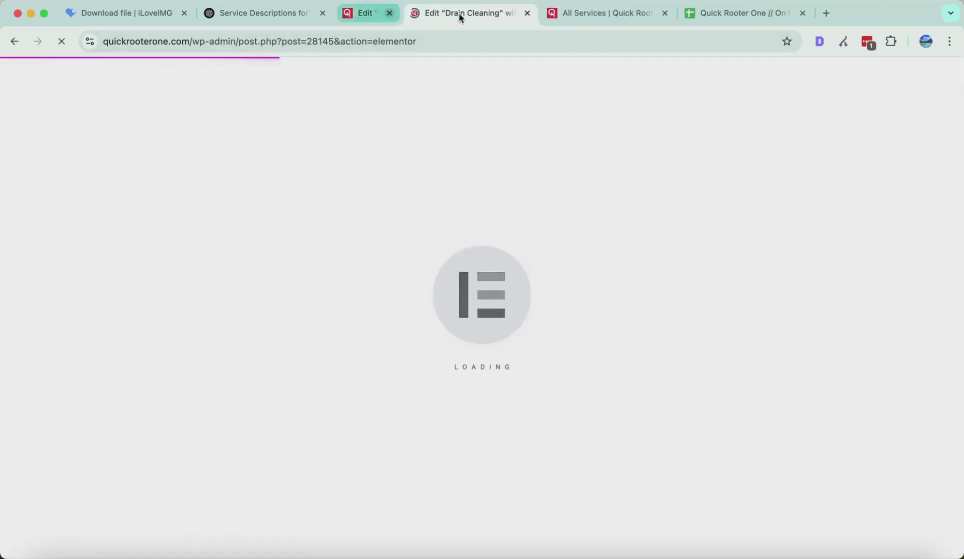
left_click(460, 13)
Step: Open the page's SEO snippet for editing and paste "Drain Cleaning Tucson | 24/7 Drain Repair & Cleaning – Quick Rooter" into its title
left_click(168, 130)
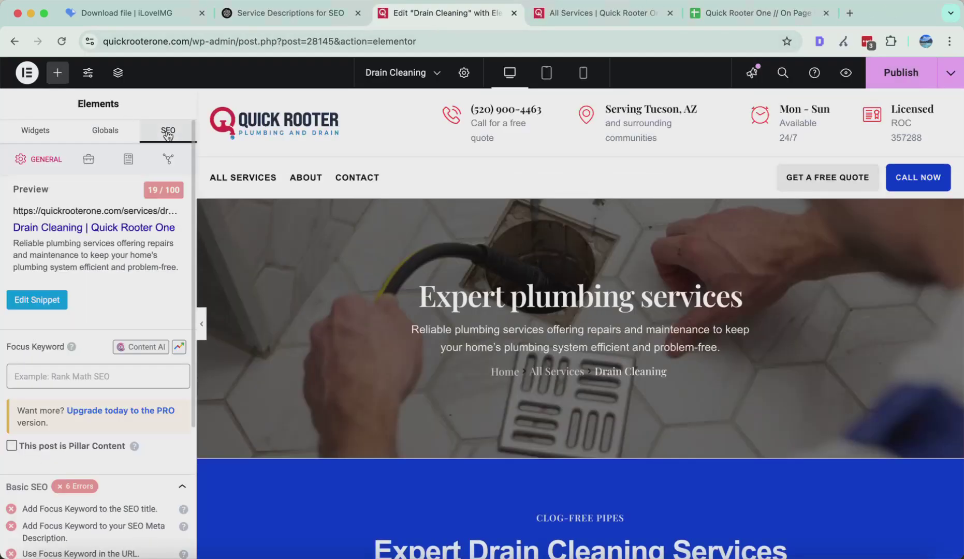
left_click(60, 299)
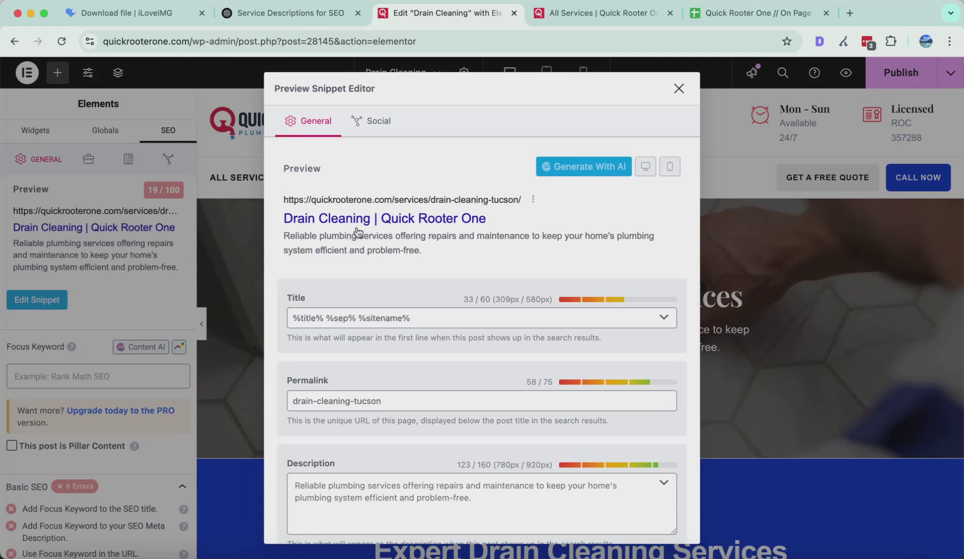
left_click_drag(284, 221, 486, 220)
left_click(484, 317)
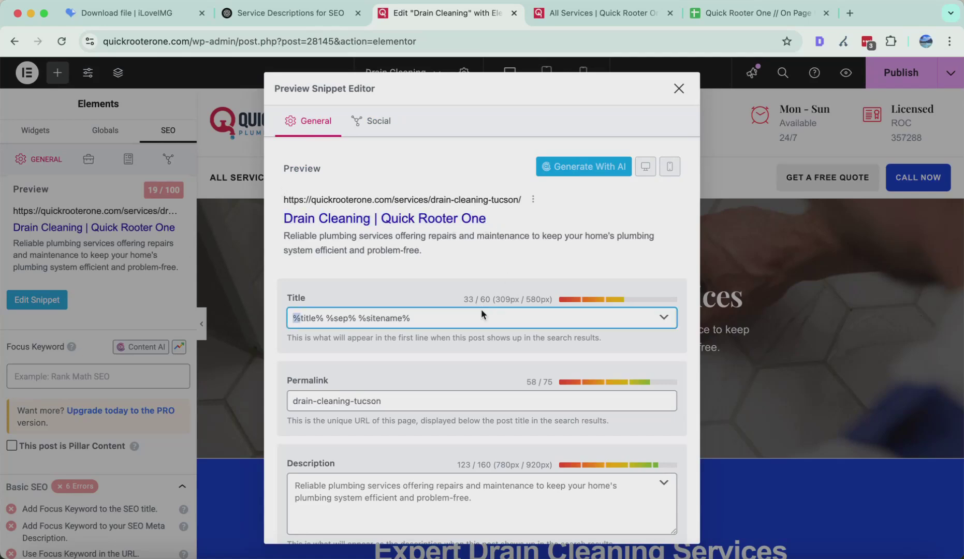
right_click(484, 317)
left_click(512, 270)
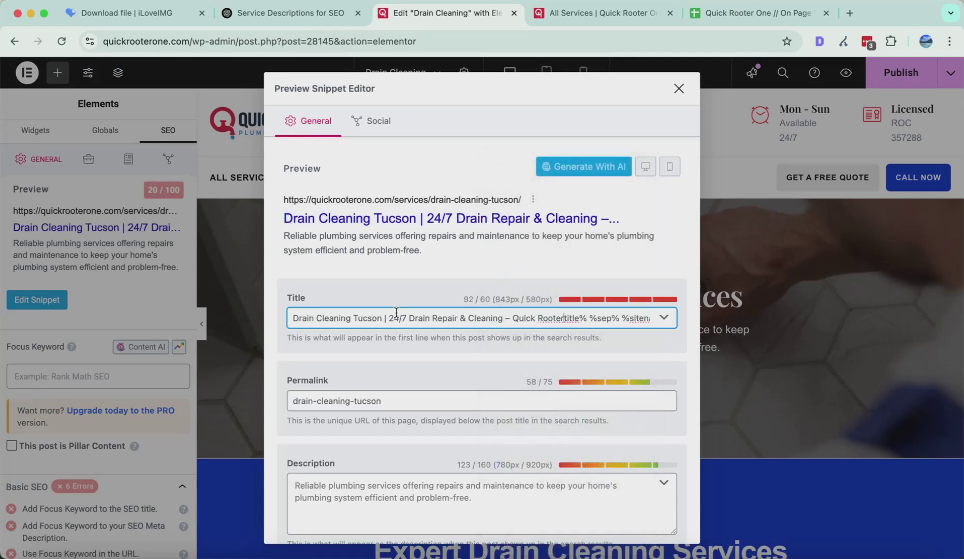
Step: Check the title's length and replace "Drain Repair & Cleaning" with "Plumbing" in the SEO title
left_click_drag(453, 293, 563, 300)
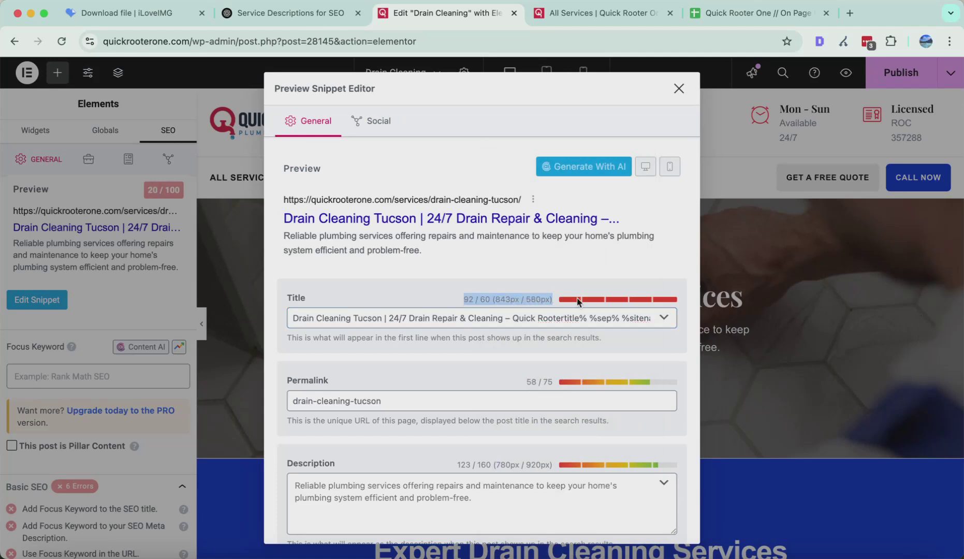
scroll(471, 295, "down", 1)
left_click(436, 302)
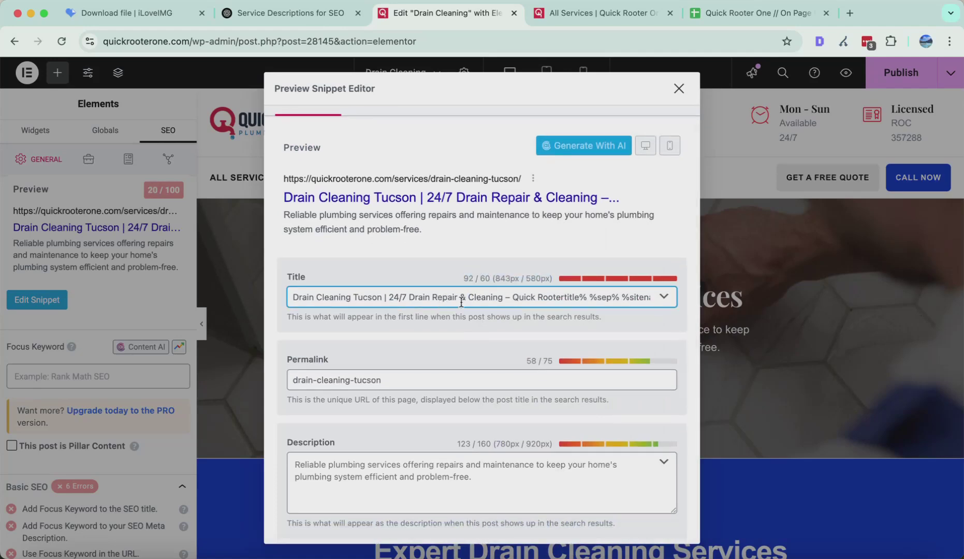
left_click_drag(510, 298, 410, 298)
left_click(502, 299)
type("Plumbing")
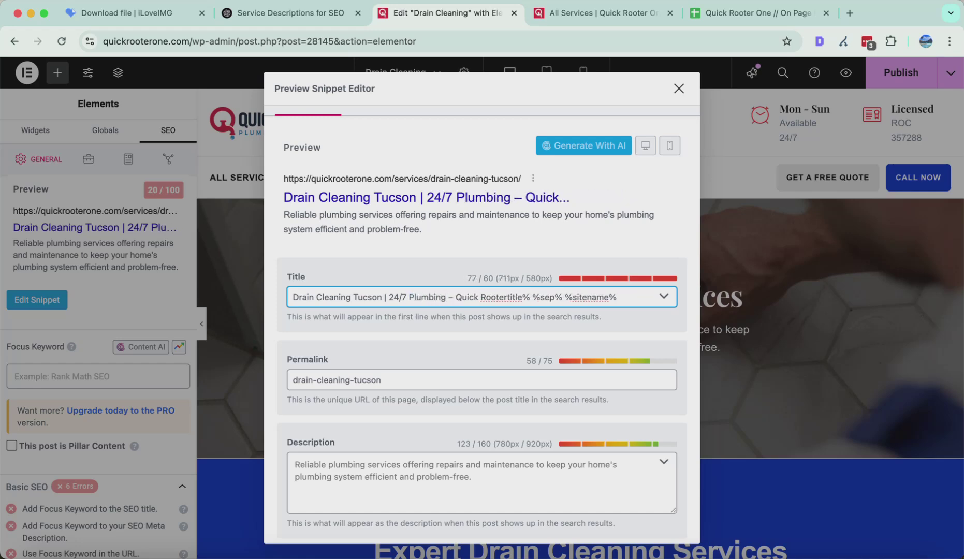
Step: Shorten the SEO title to "Drain Cleaning Tucson | Quick Rooter", removing the leftover template variables
key("BackSpace")
key("BackSpace")
key("BackSpace")
key("BackSpace")
key("BackSpace")
key("BackSpace")
key("BackSpace")
key("BackSpace")
key("BackSpace")
key("BackSpace")
key("BackSpace")
key("BackSpace")
key("BackSpace")
key("BackSpace")
key("Delete")
key("Delete")
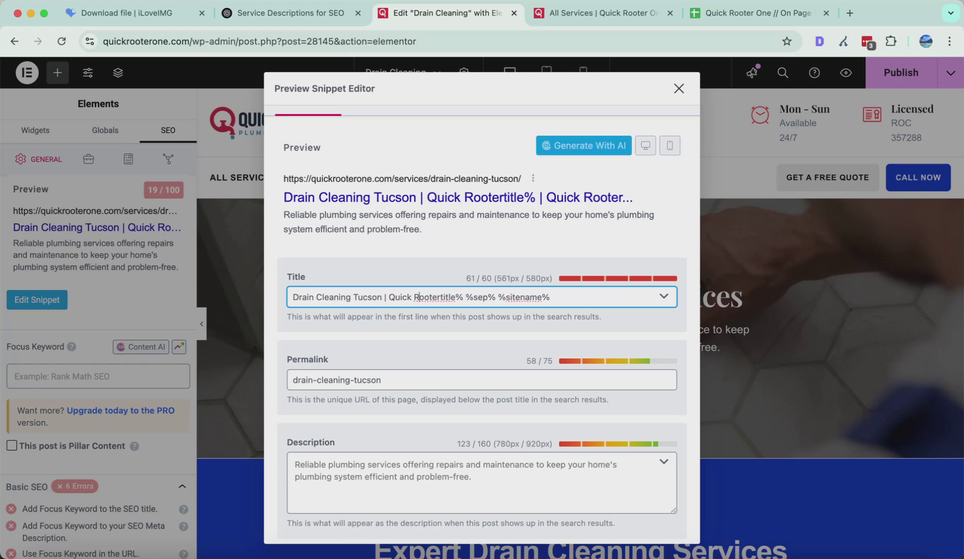
key("shift+End")
key("Delete")
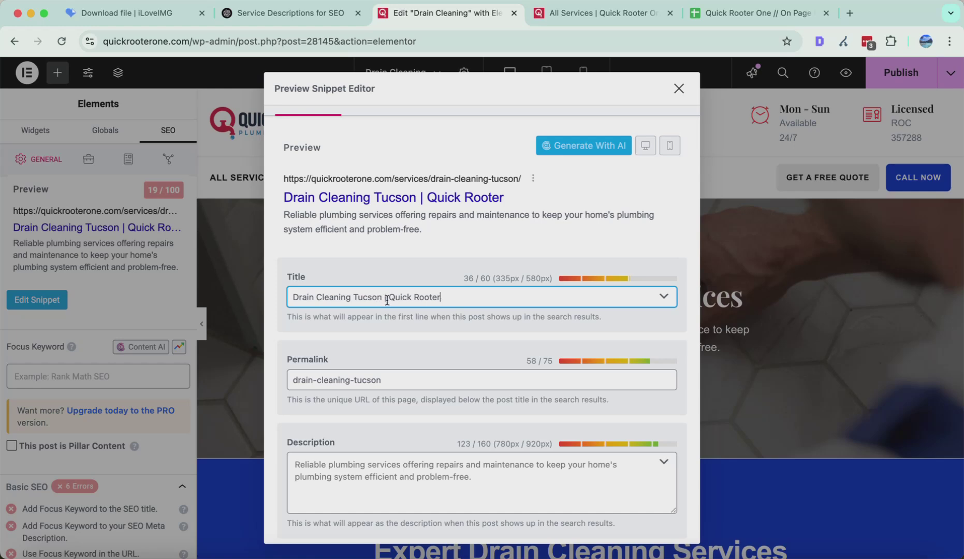
Step: Expand the SEO title to "Drain Cleaning Tucson | 24/7 Plumbing | Quick Rooter One"
type("24/7 P")
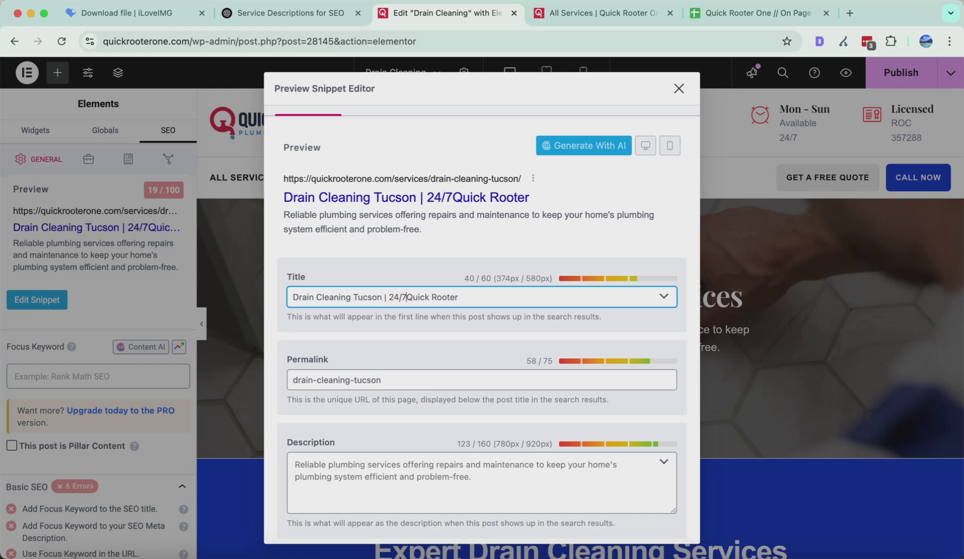
type("lumbing -")
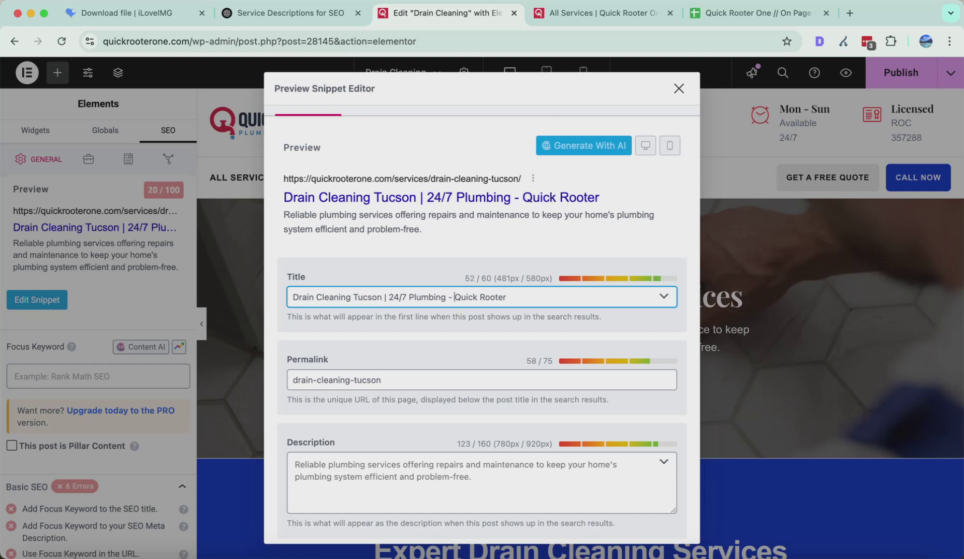
left_click(523, 302)
type("One")
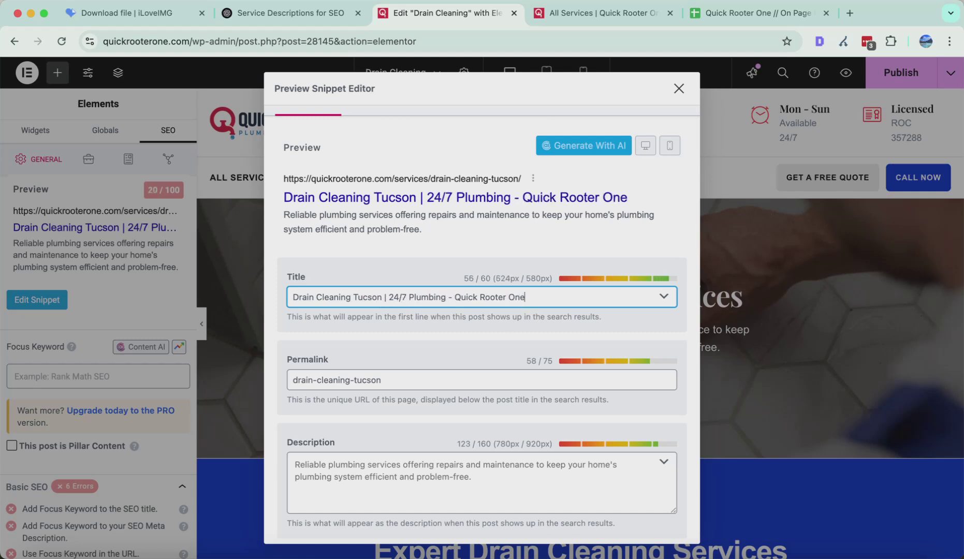
left_click(453, 297)
key("BackSpace")
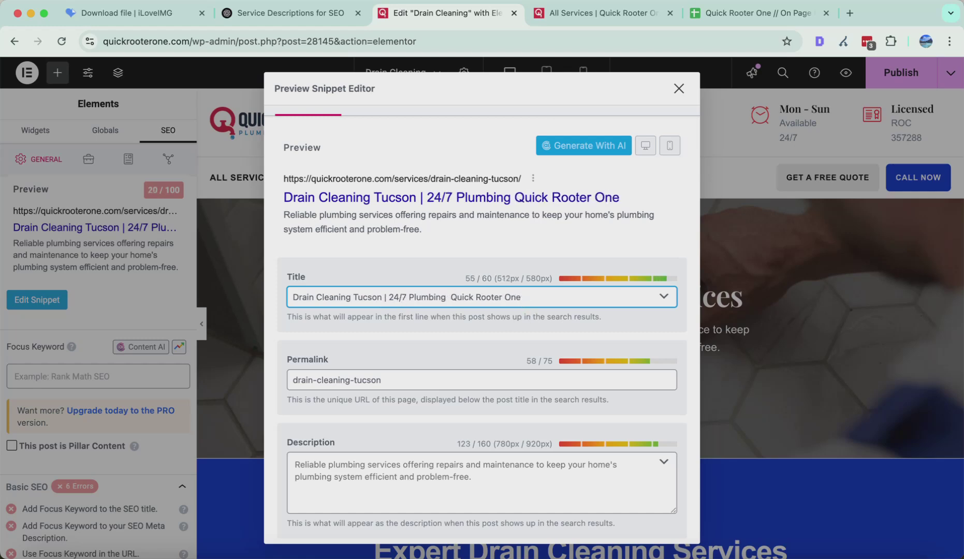
type("|")
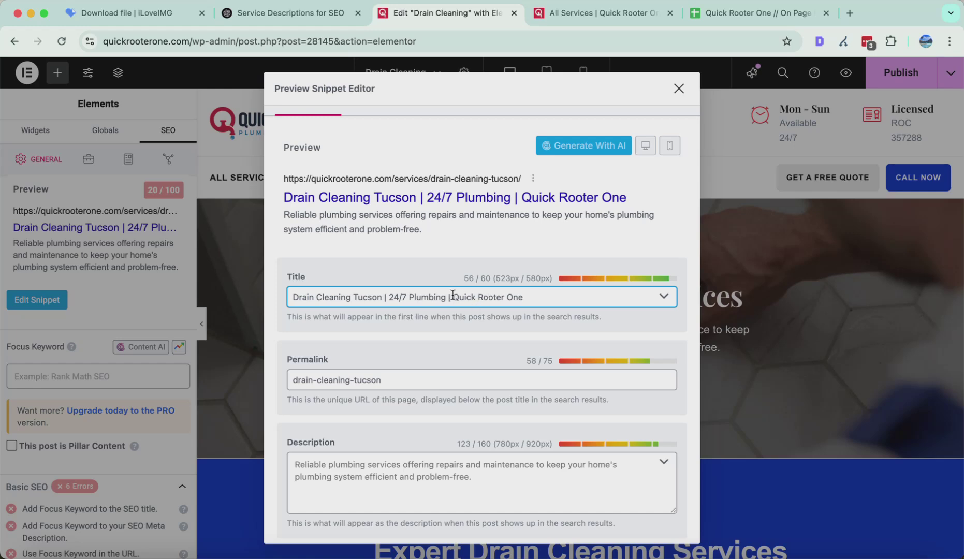
Step: Reword the SEO title's opening to "Drain Cleaning in Tucson, AZ" and check its character count
left_click(354, 296)
type("in")
key("BackSpace")
key("BackSpace")
key("BackSpace")
key("BackSpace")
type("in Tucson")
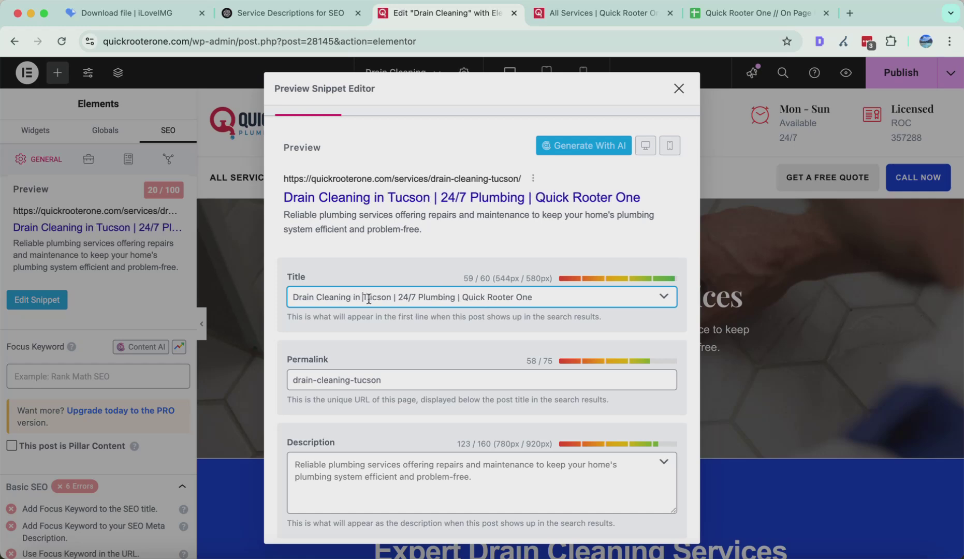
type(", AZ")
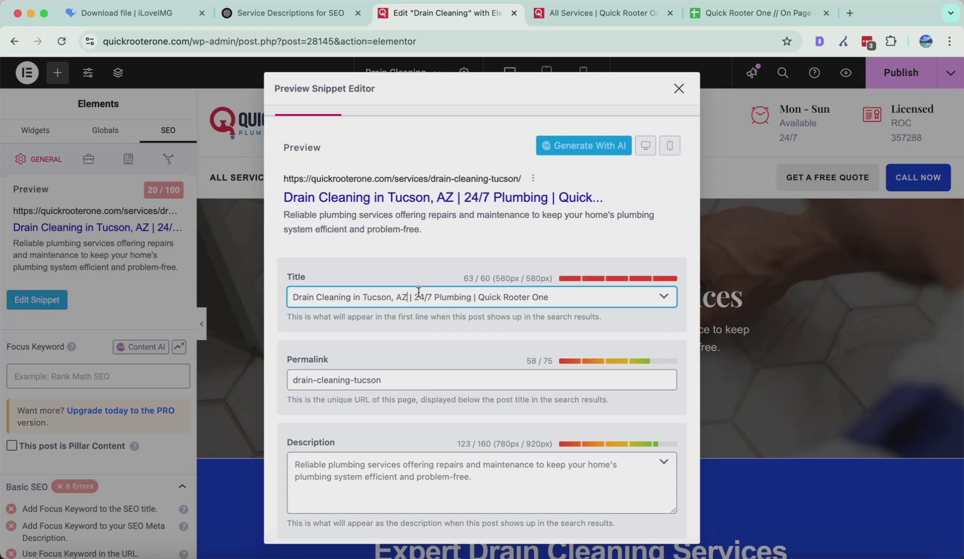
left_click_drag(464, 280, 494, 278)
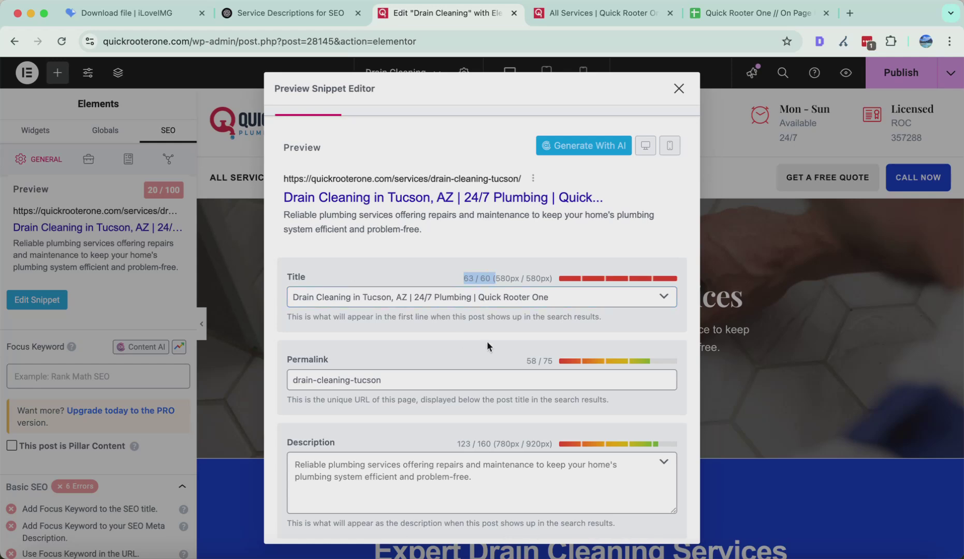
Step: Replace "24/7 Plumbing" with "Open 24/7" in the middle of the SEO title
left_click(424, 300)
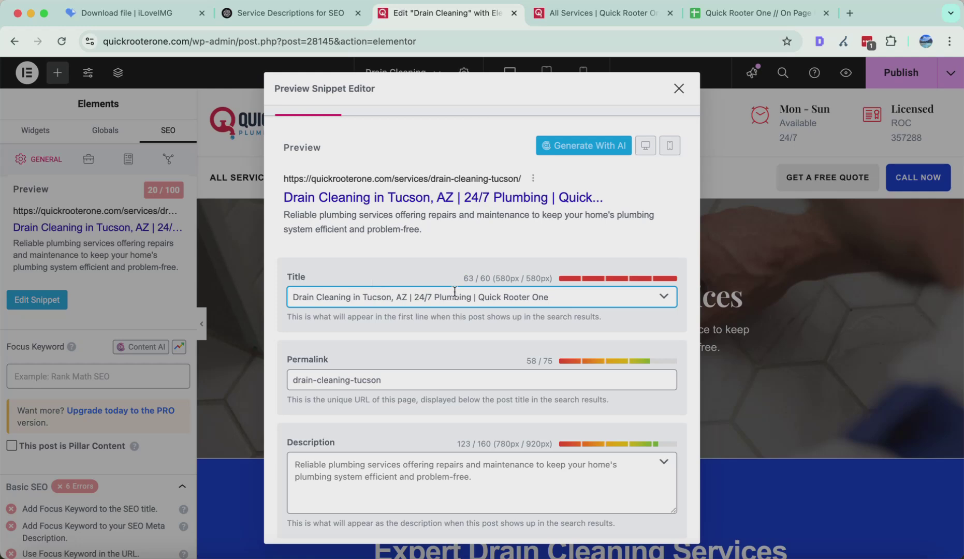
double_click(454, 297)
key("BackSpace")
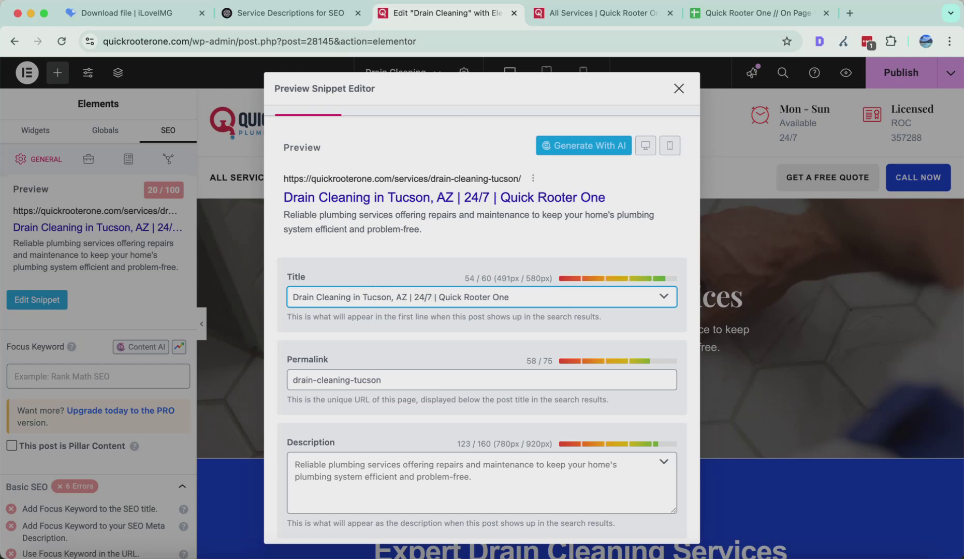
type("Plumbing")
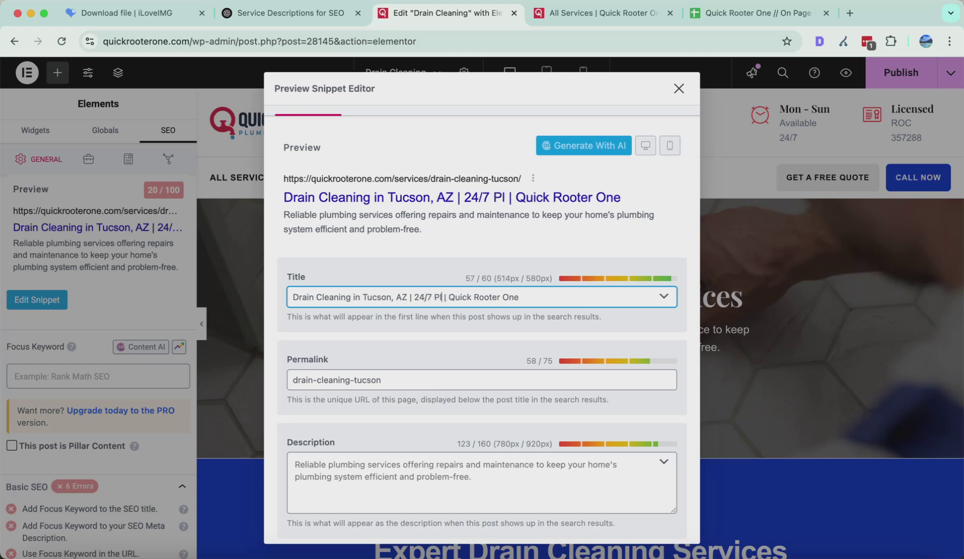
key("alt+BackSpace")
key("BackSpace")
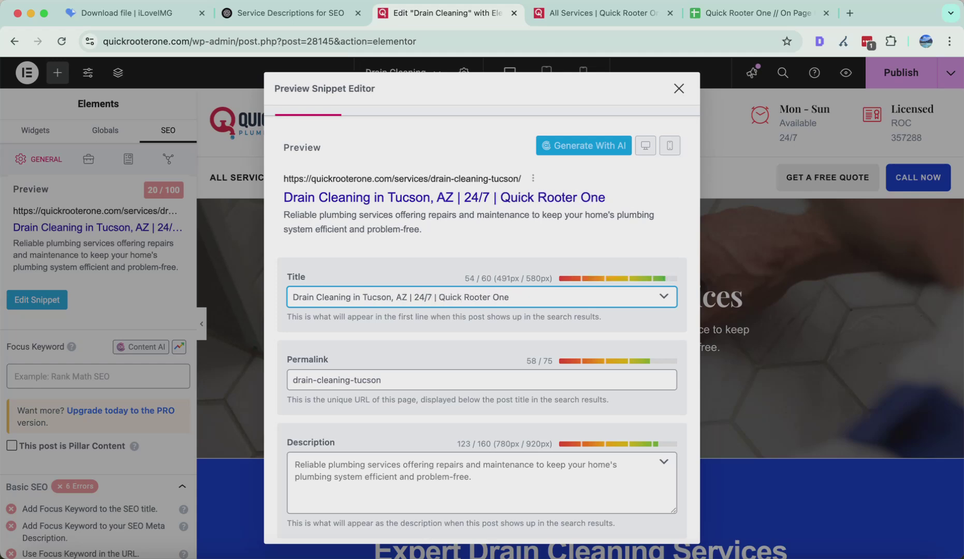
type("Open")
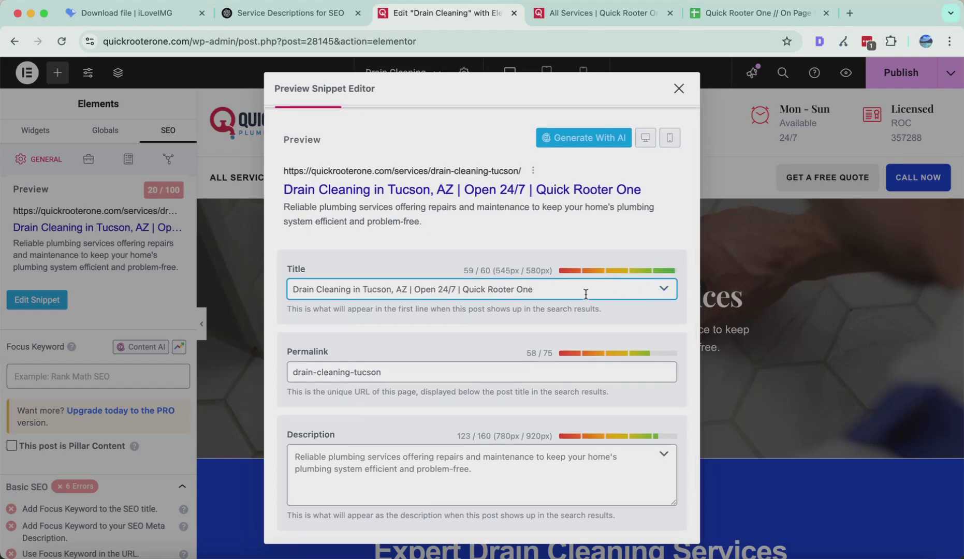
Step: Return to the ChatGPT brief and copy the phrase "Drain Cleaning Tucson" from the meta title
left_click(429, 473)
left_click(310, 13)
left_click(245, 184)
left_click_drag(240, 179, 338, 181)
double_click(335, 179)
left_click(234, 172, "shift")
key("super+c")
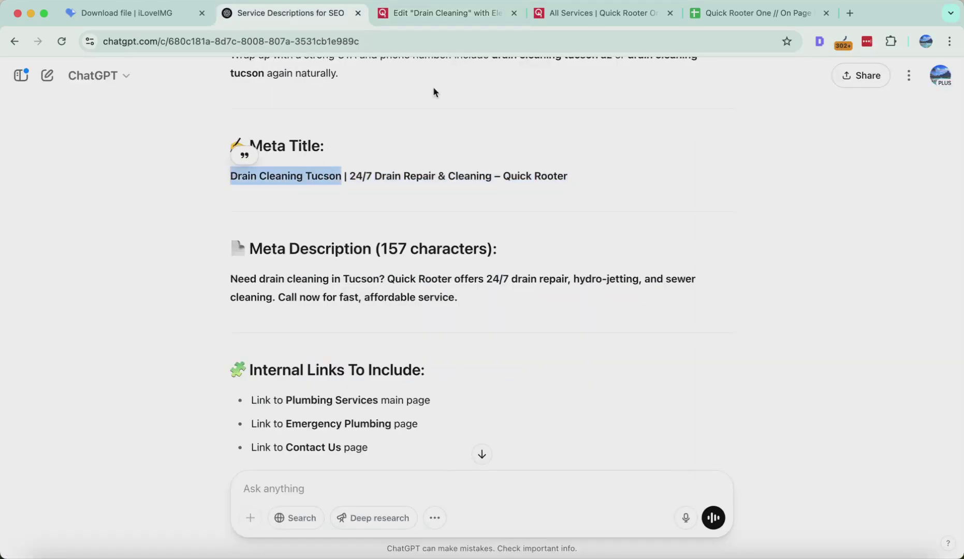
Step: Switch to the Quick Rooter One recommendations spreadsheet and search it for "Drain Cleaning Tucson"
left_click(701, 12)
key("super+f")
key("super+v")
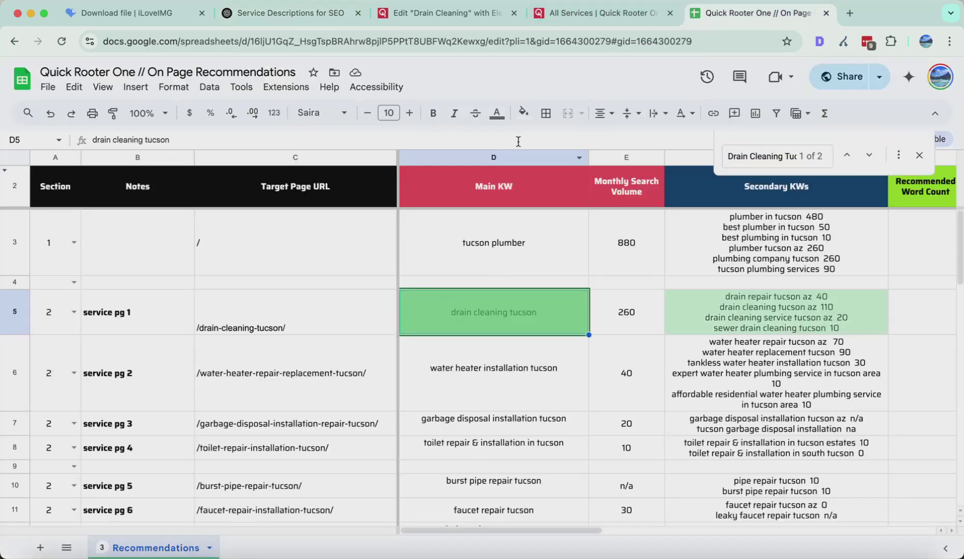
left_click(518, 158)
left_click(919, 156)
Step: Vertically center the /drain-cleaning-tucson/ target URL in cell C5
left_click(294, 341)
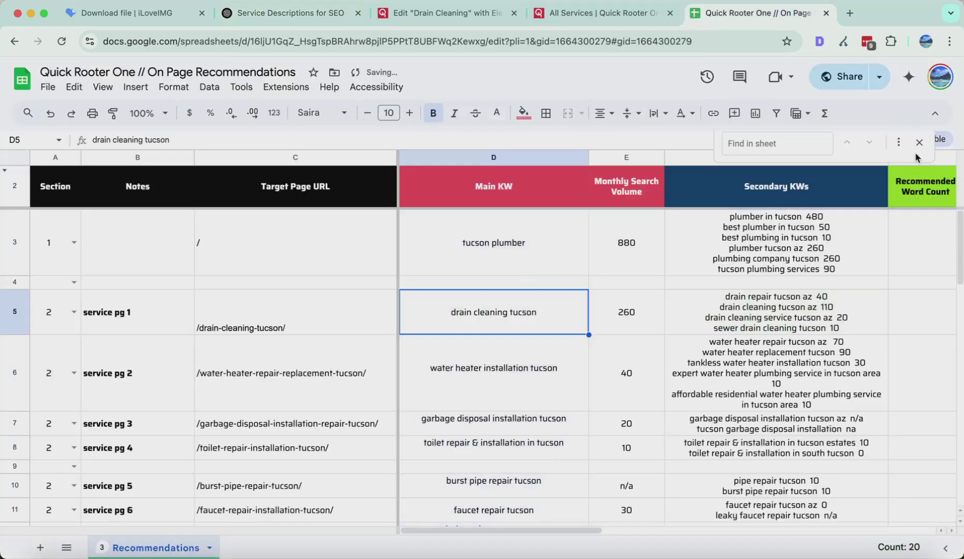
left_click(295, 320)
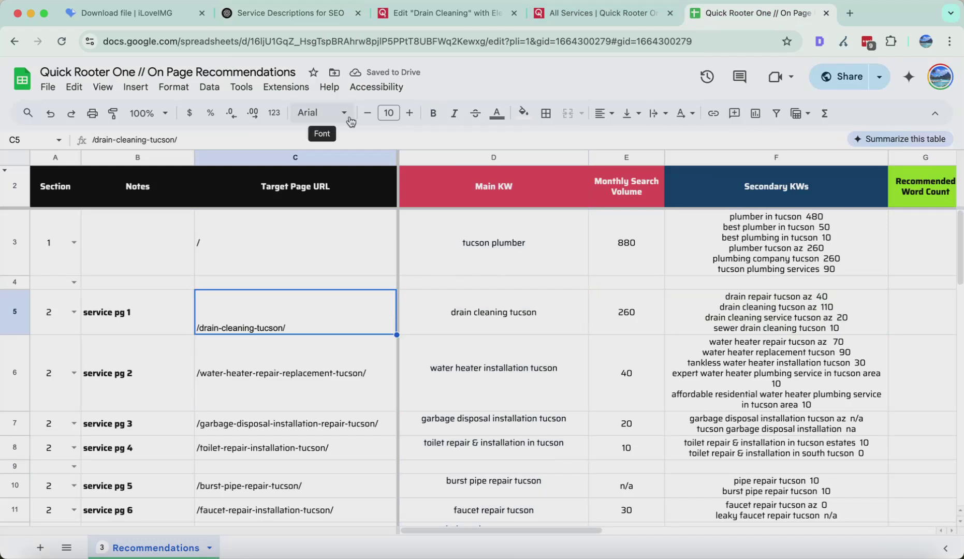
left_click(609, 113)
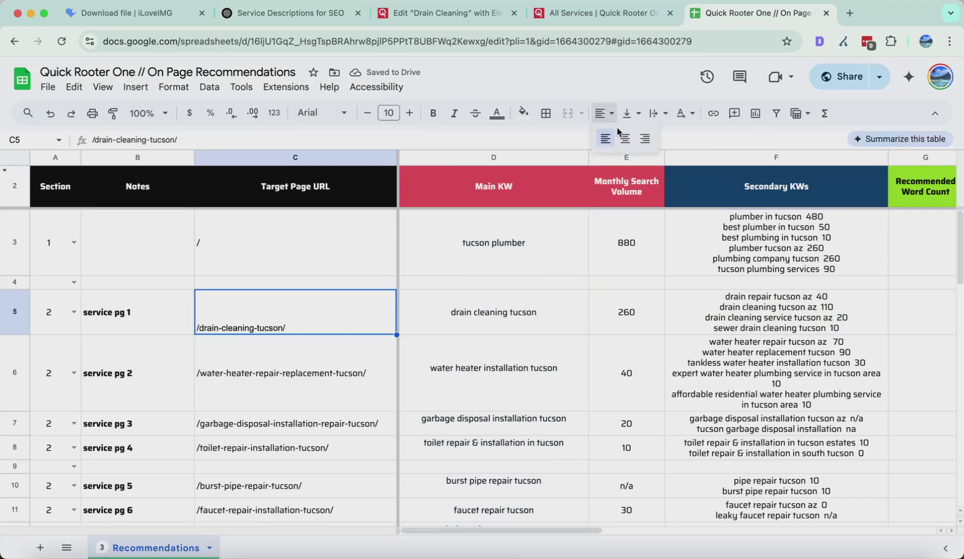
left_click(638, 113)
left_click(645, 138)
left_click(449, 312)
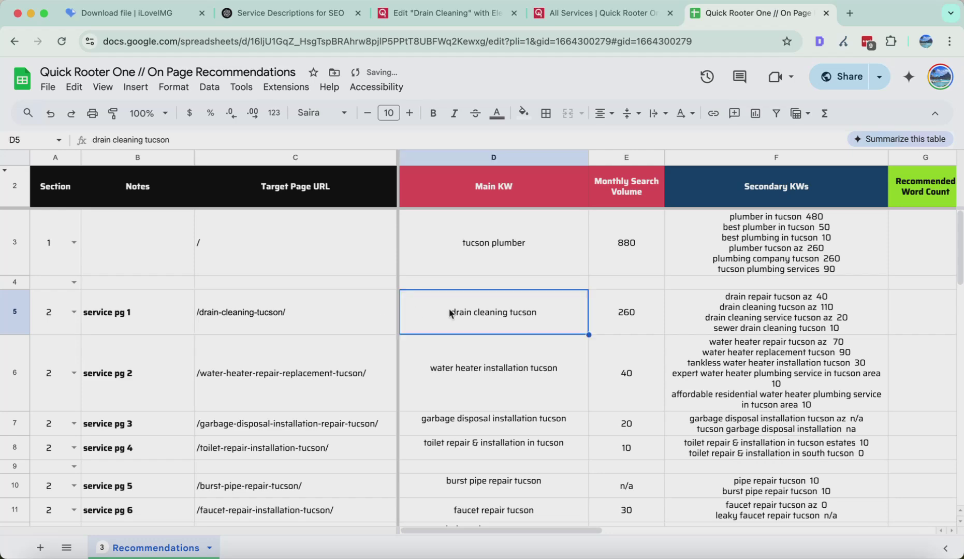
Step: Replace the Rank Math snippet description with the meta description copied from the ChatGPT brief
left_click(445, 13)
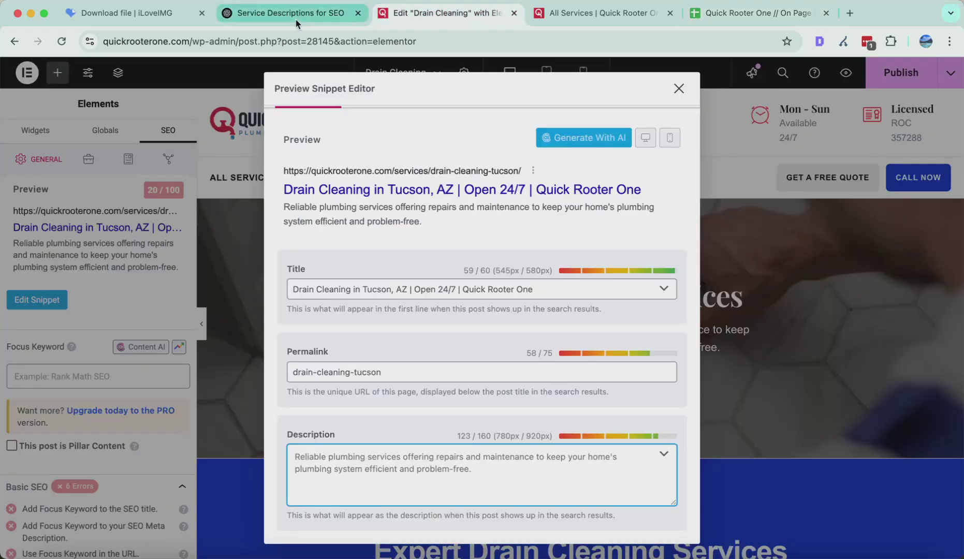
left_click(295, 18)
left_click_drag(231, 278, 492, 295)
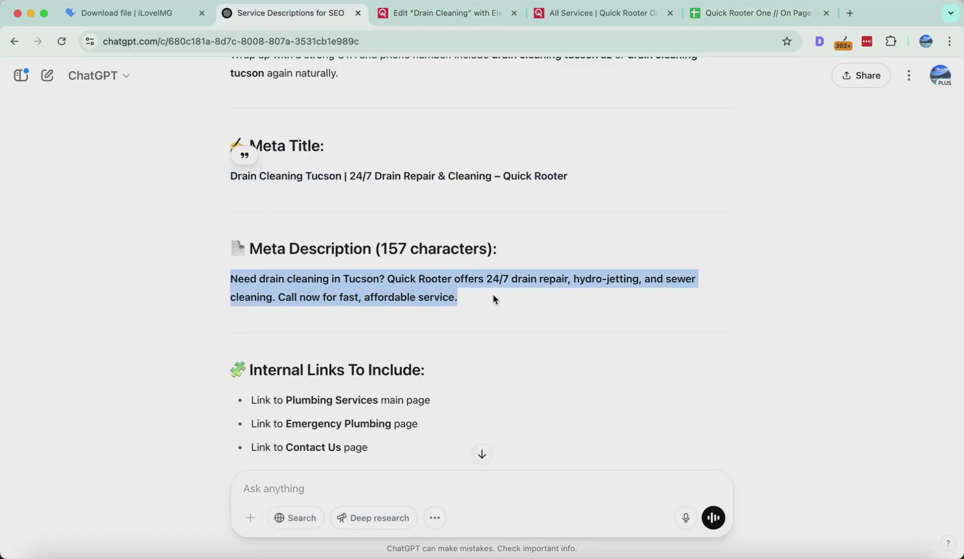
left_click(417, 14)
left_click(394, 468)
key("ctrl+a")
key("ctrl+v")
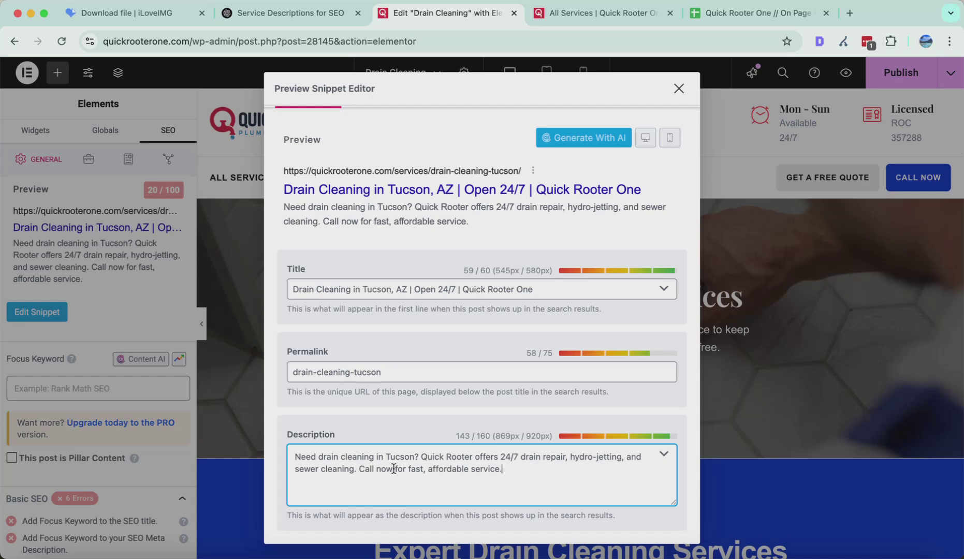
Step: Review the snippet's title, permalink, description and search preview, and look through the rest of the brief
key("ctrl+a")
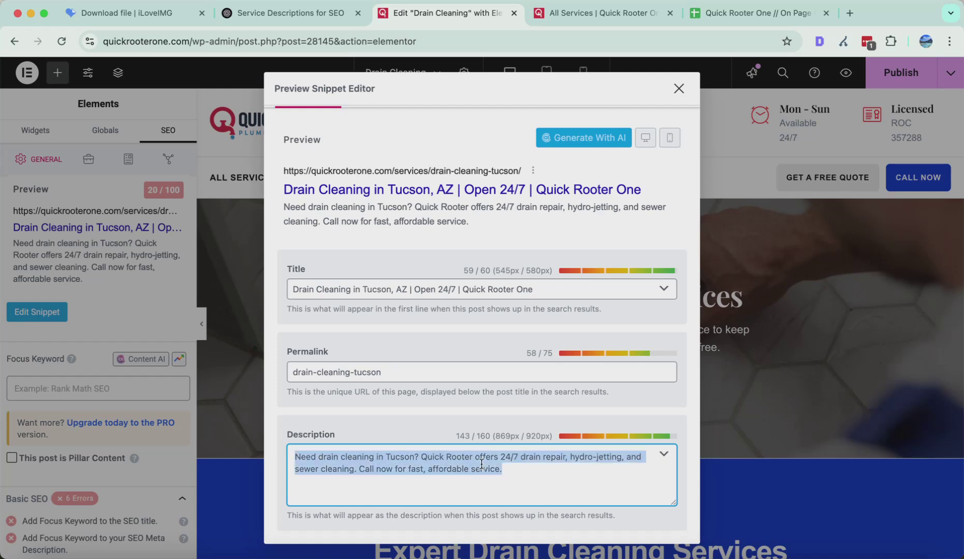
triple_click(386, 372)
left_click(395, 369)
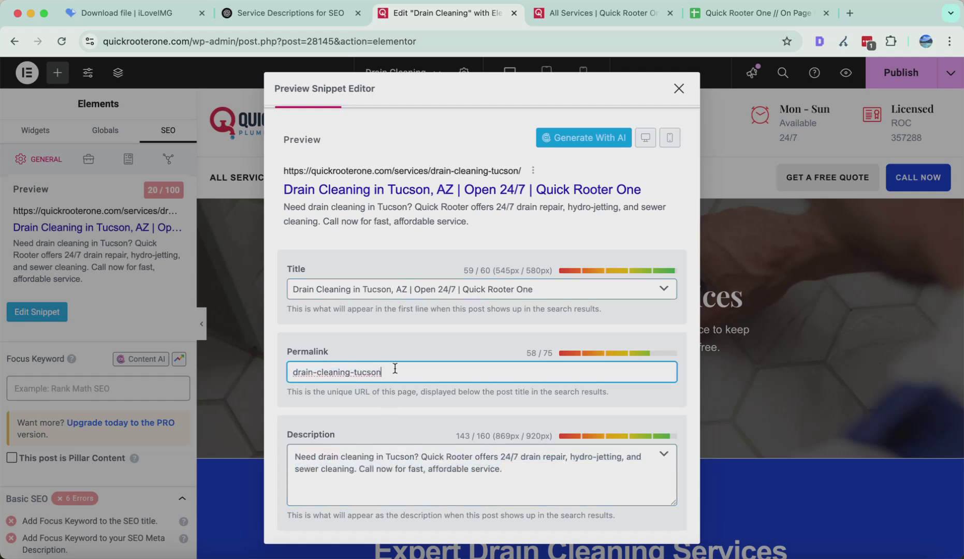
left_click(547, 301)
left_click(507, 371)
left_click(549, 478)
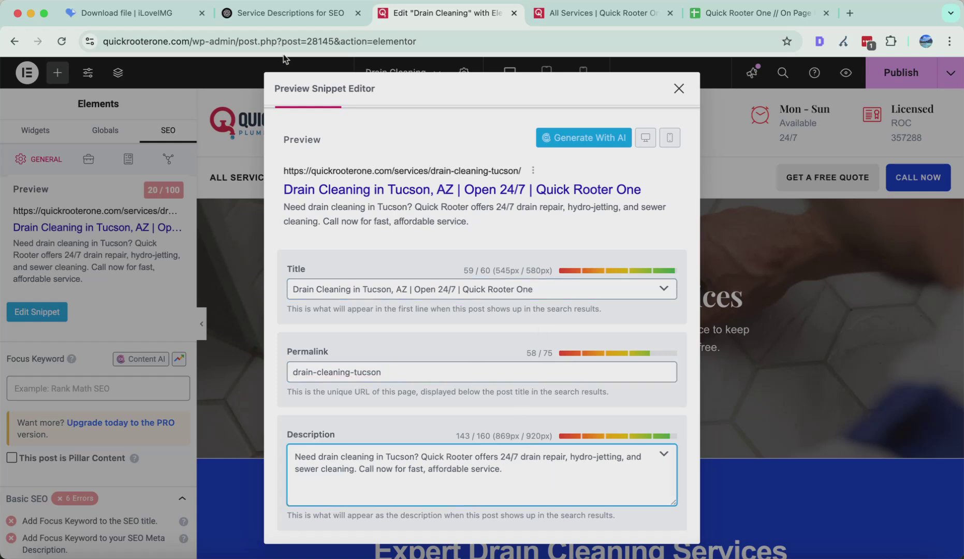
left_click(280, 13)
scroll(431, 243, "down", 2)
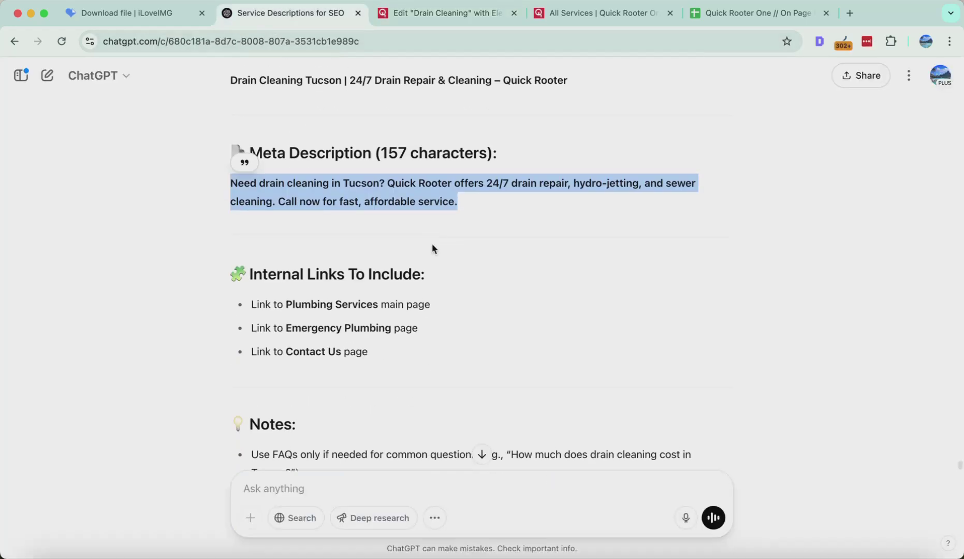
left_click(445, 13)
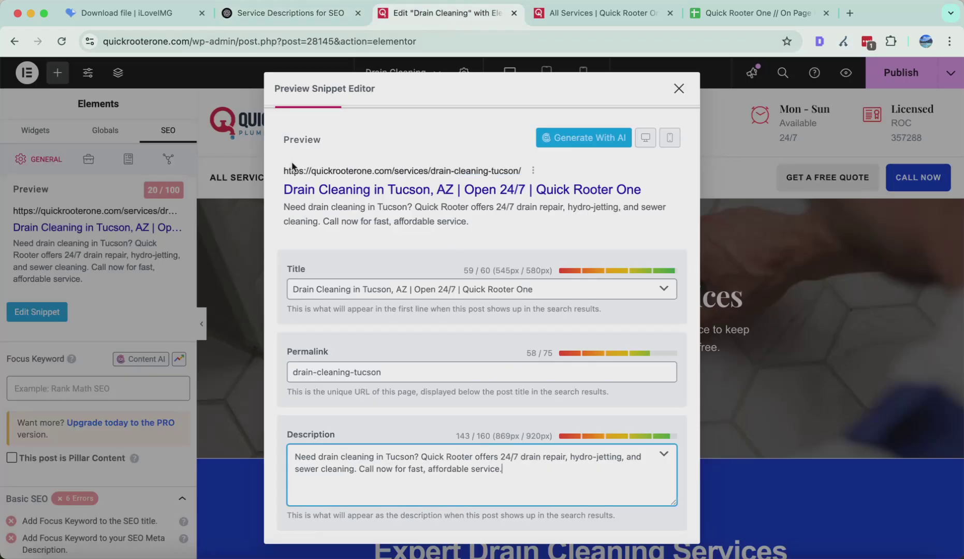
left_click_drag(298, 171, 430, 220)
left_click(470, 235)
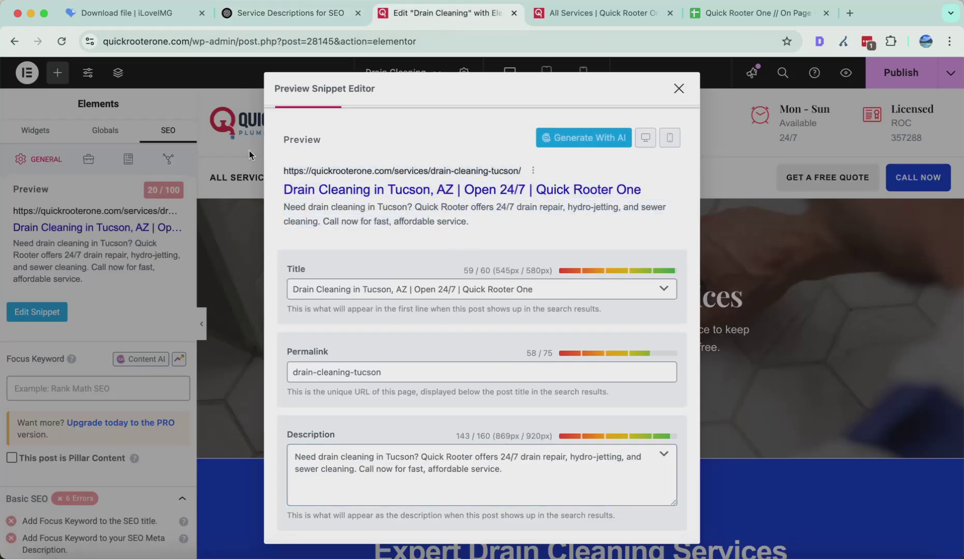
left_click_drag(284, 167, 495, 224)
left_click(472, 272)
Step: Amend the snippet description to read "Tucson, AZ" for the location and "Quick Rooter One" for the company
left_click(537, 478)
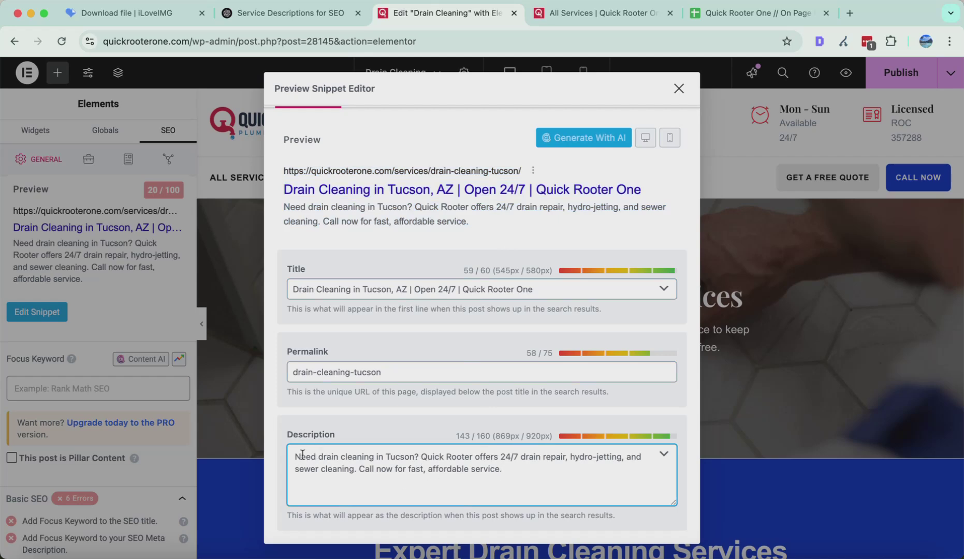
key("super+a")
key("super+v")
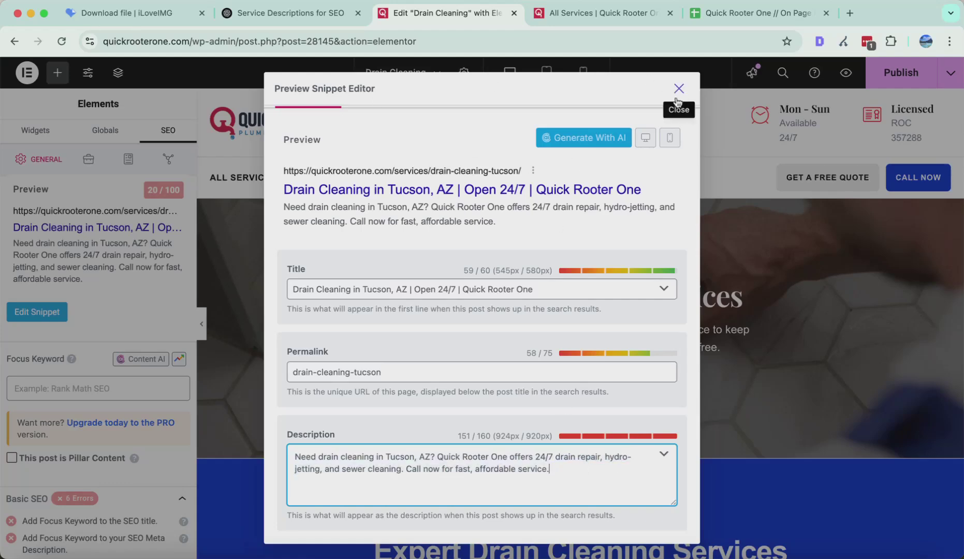
Step: Copy the updated intro paragraph for under the H1 from the ChatGPT brief
left_click(289, 12)
scroll(290, 244, "down", 6)
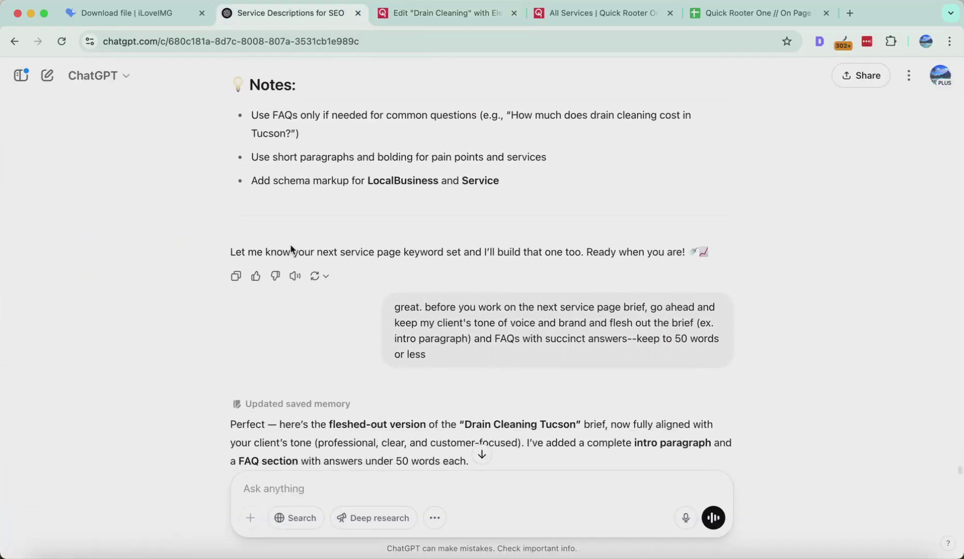
scroll(290, 249, "down", 4)
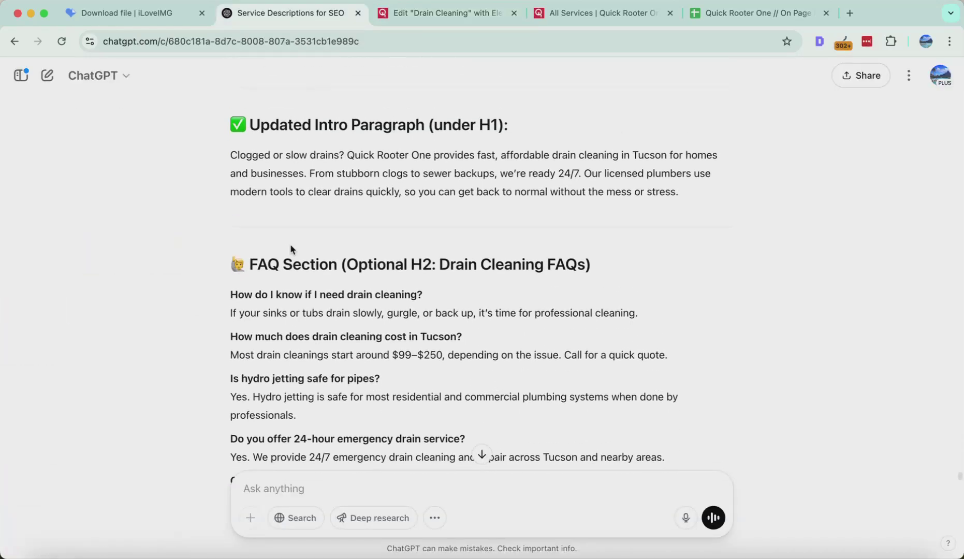
triple_click(230, 154)
key("super+c")
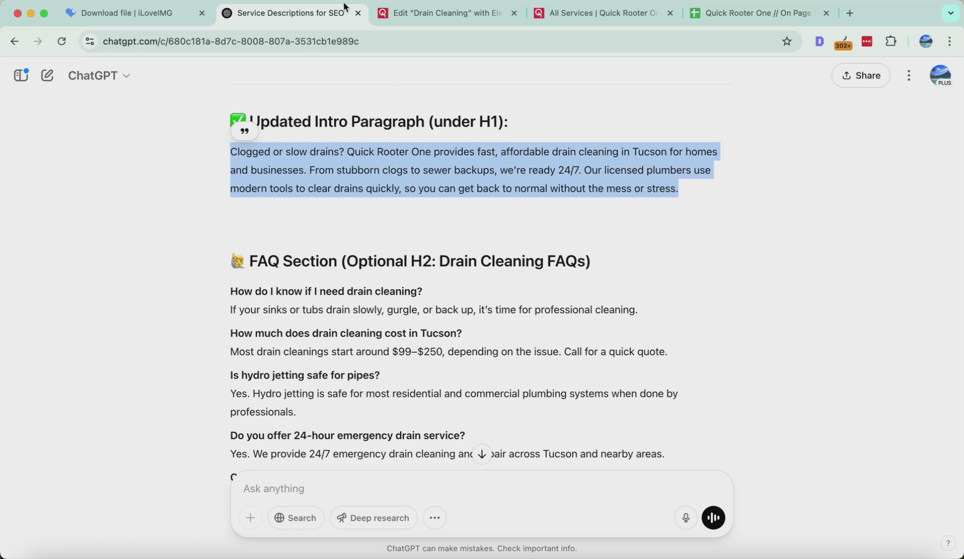
Step: Return to Elementor, close the snippet editor and add the focus keywords "drain cleaning tucson" and "drain cleaning in tucson az"
left_click(425, 13)
scroll(420, 177, "down", 3)
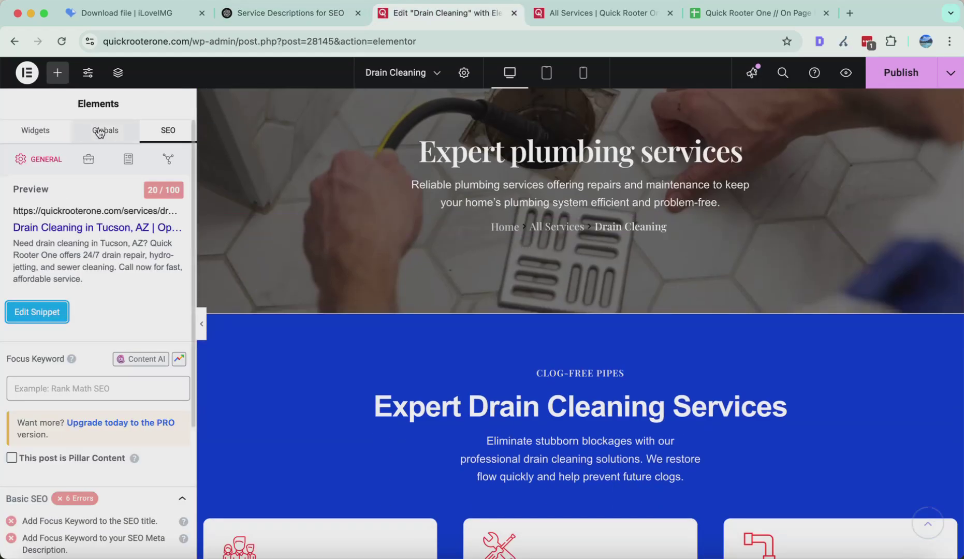
scroll(129, 320, "down", 2)
left_click(112, 320)
key("super+v")
scroll(254, 346, "down", 3)
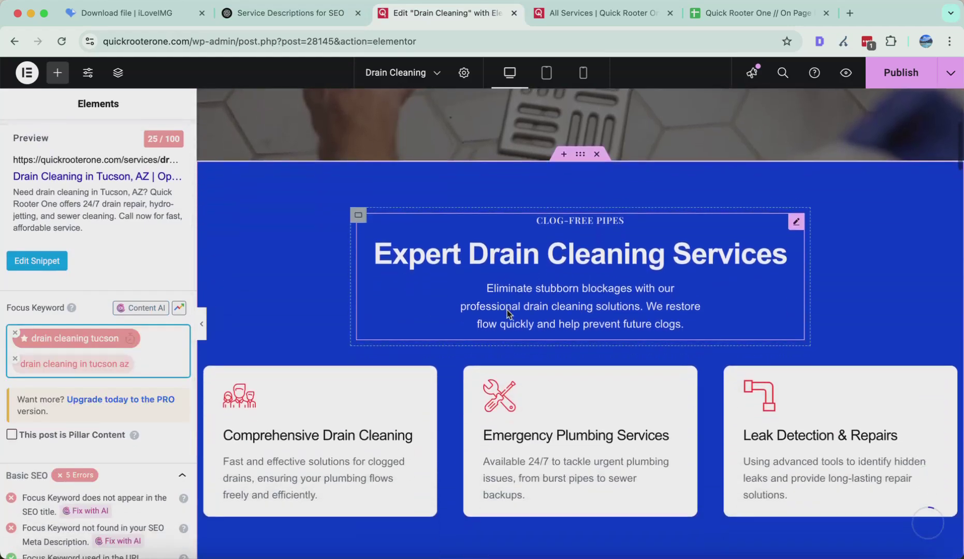
Step: Examine the Drain Cleaning page's existing sections, from the services heading down to the contact call-to-action
left_click(521, 250)
scroll(524, 295, "down", 5)
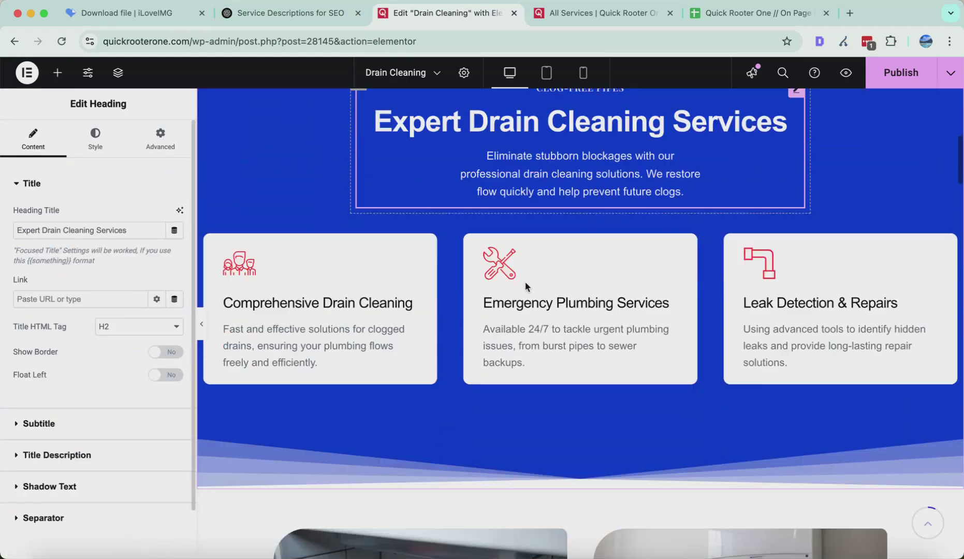
scroll(525, 282, "down", 15)
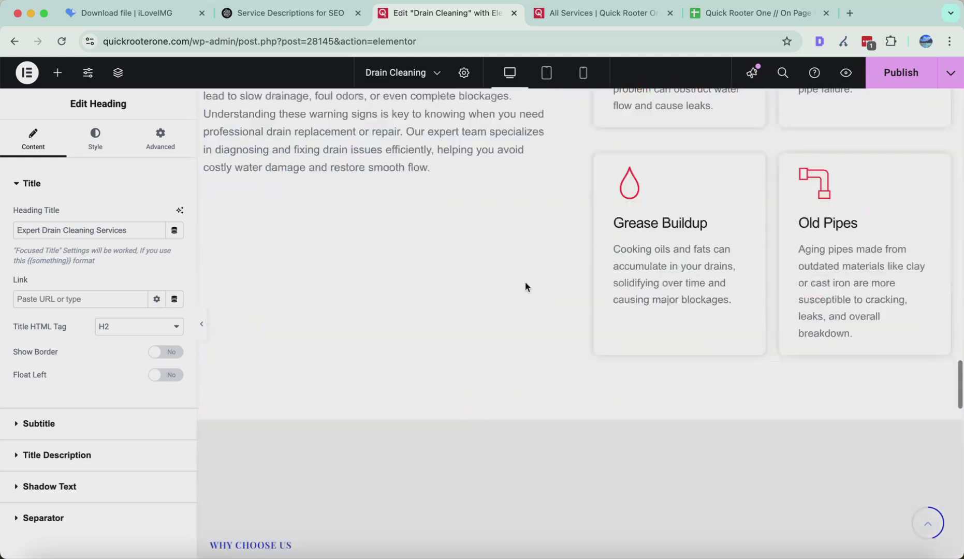
scroll(525, 286, "up", 4)
scroll(525, 287, "down", 11)
scroll(525, 287, "up", 11)
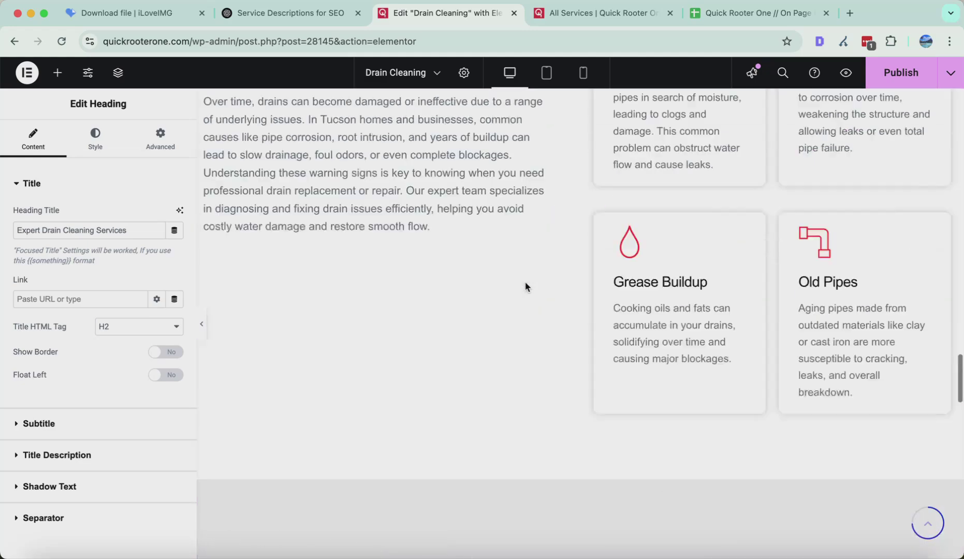
scroll(396, 273, "down", 10)
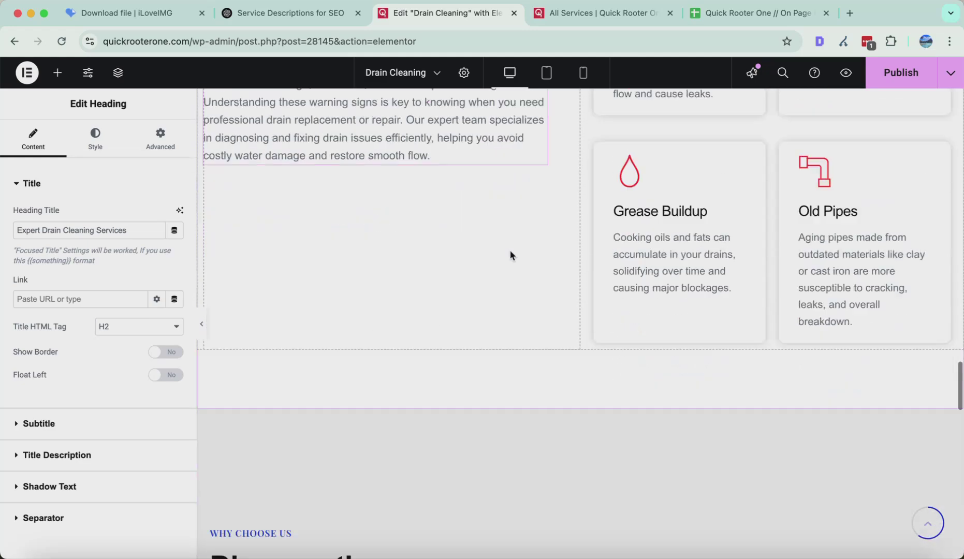
scroll(418, 302, "down", 10)
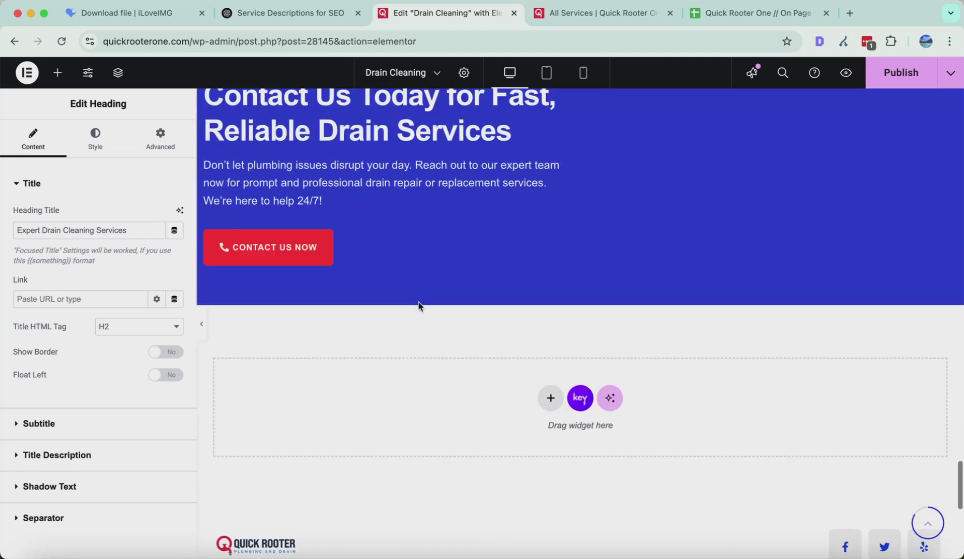
scroll(417, 300, "up", 2)
scroll(420, 268, "down", 5)
scroll(512, 272, "up", 15)
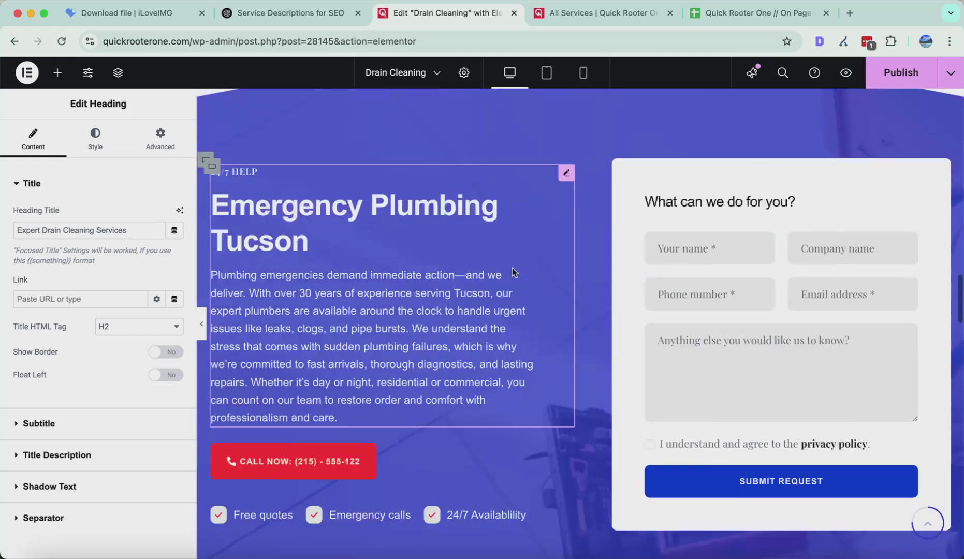
scroll(512, 271, "down", 5)
Step: Replace the description under the hero heading "Expert plumbing services" with the copied "Clogged or slow drains?" intro paragraph
scroll(512, 267, "up", 20)
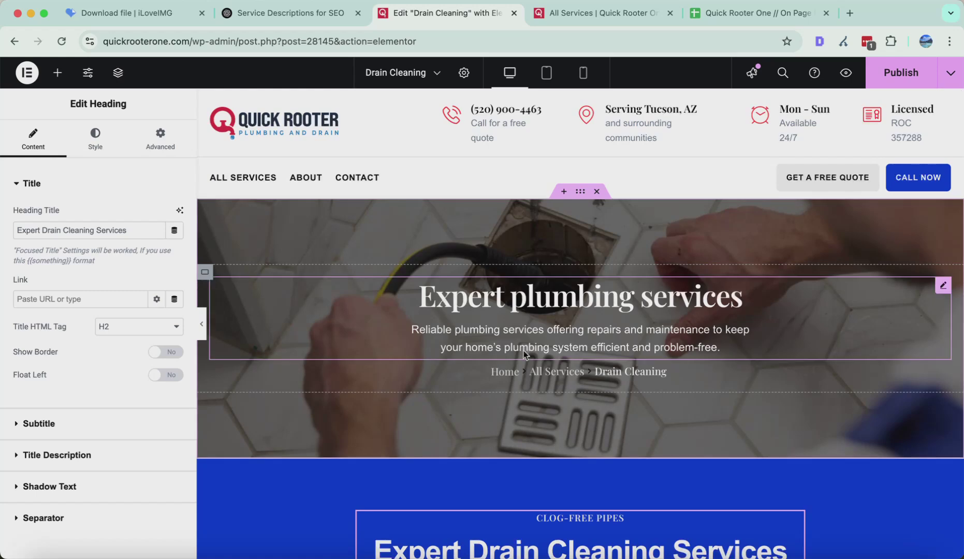
left_click(96, 425)
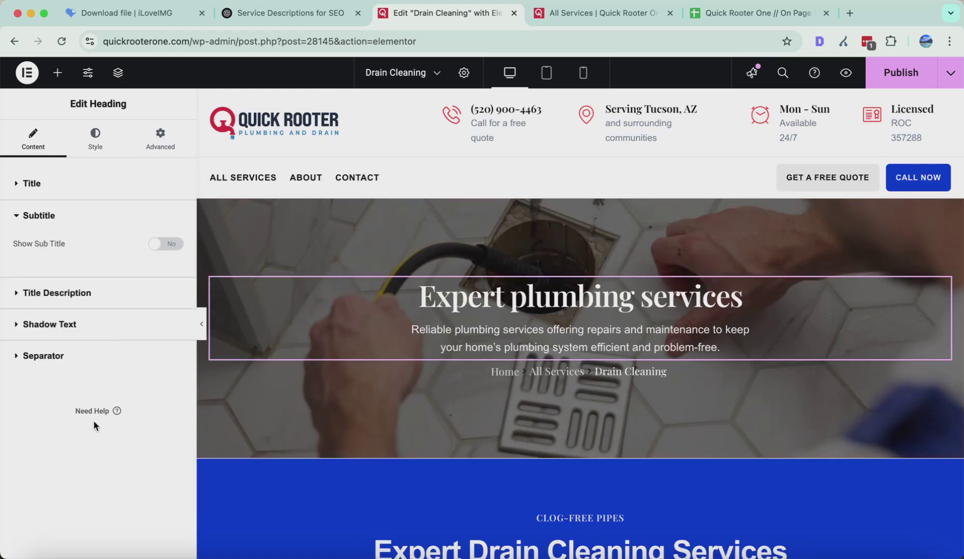
left_click(75, 295)
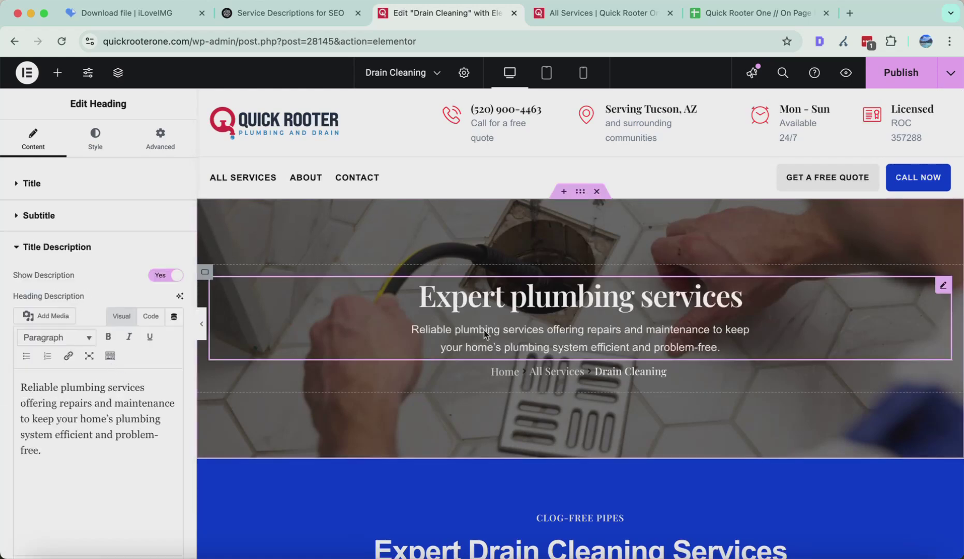
triple_click(96, 430)
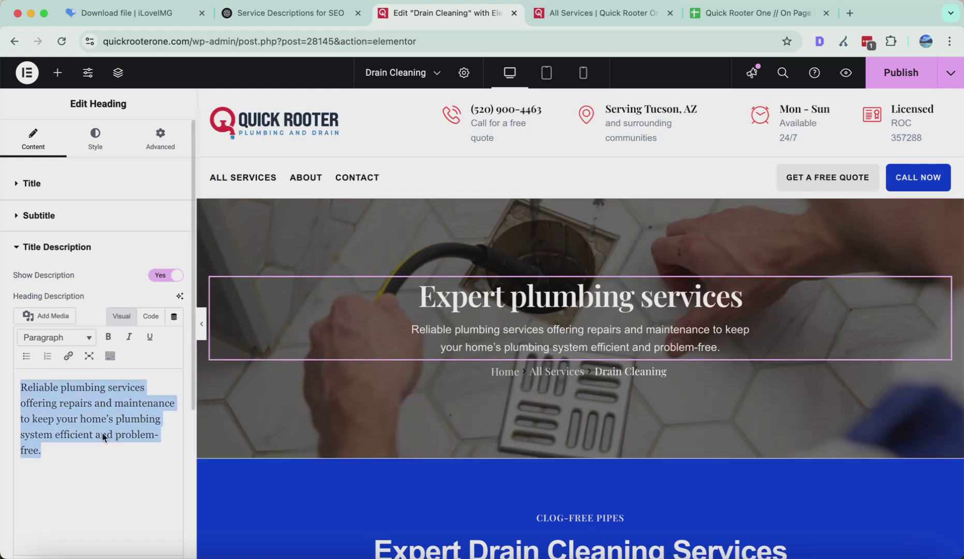
right_click(103, 430)
left_click(158, 285)
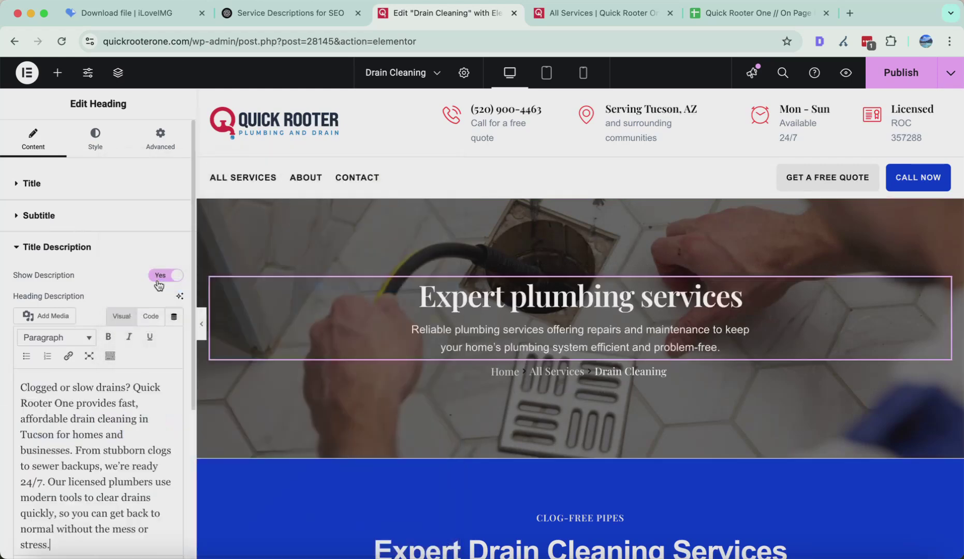
scroll(450, 373, "down", 2)
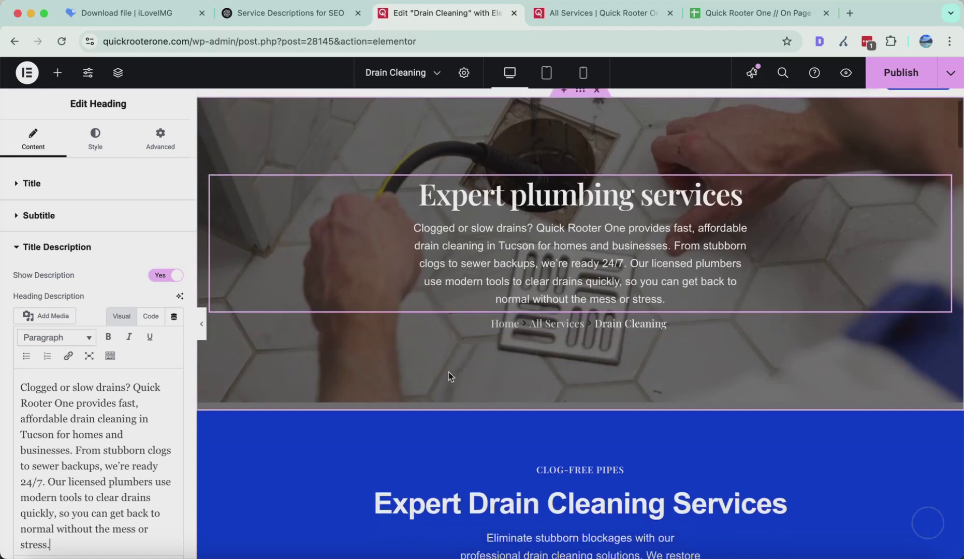
Step: Save the page and open its preview to check the hero section
key("super+s")
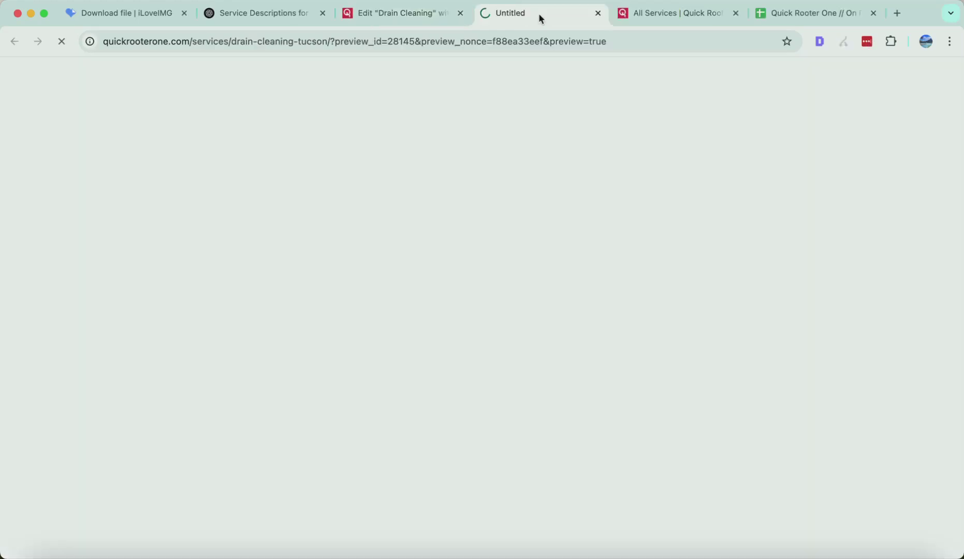
left_click(845, 72)
scroll(401, 206, "down", 1)
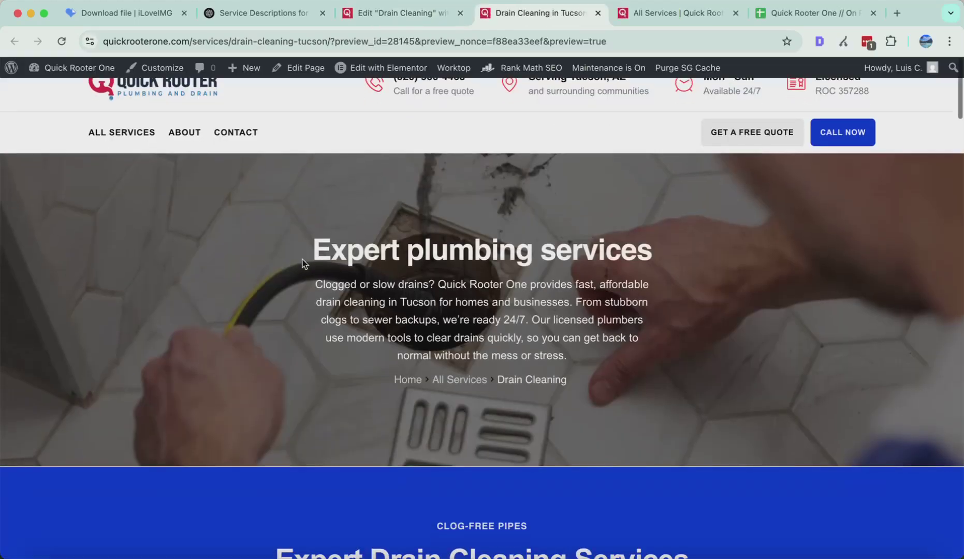
Step: Change the hero heading on the Drain Cleaning page to "Expert Drain Cleaning in Tucson, AZ"
left_click_drag(310, 249, 650, 273)
triple_click(651, 270)
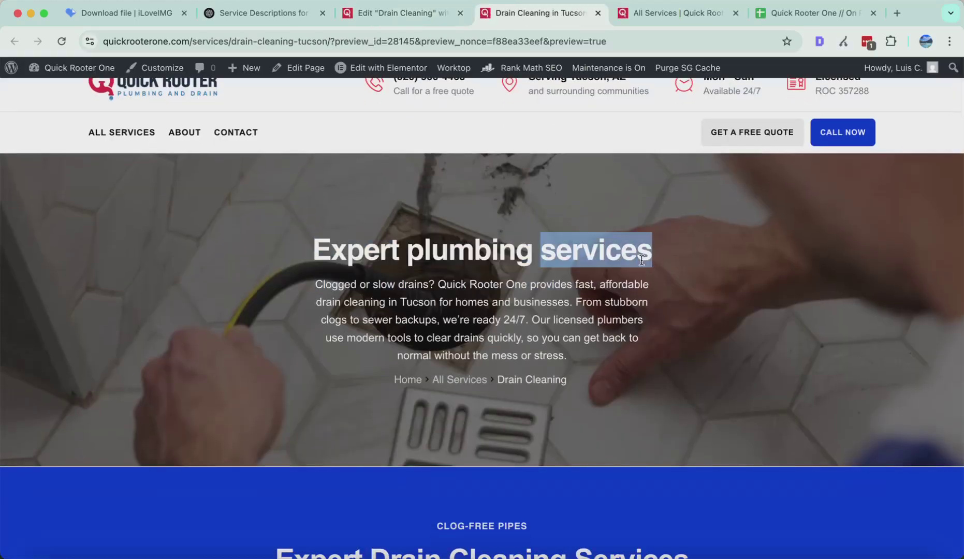
scroll(652, 274, "up", 2)
left_click(415, 15)
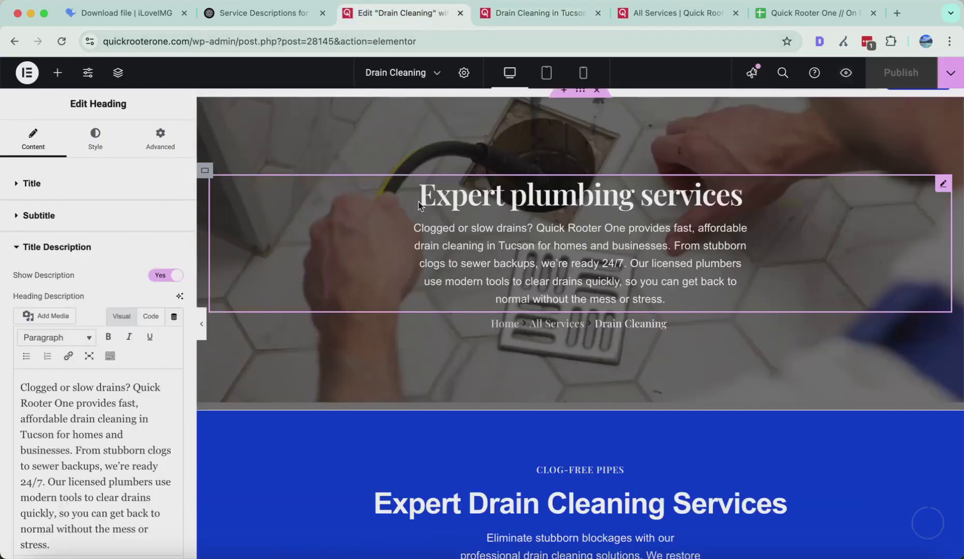
left_click(121, 220)
left_click(94, 187)
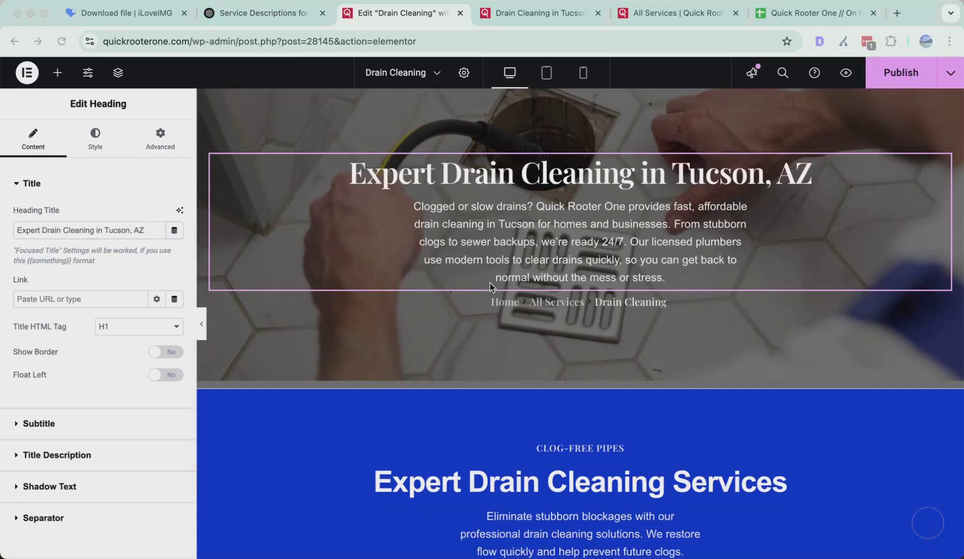
scroll(490, 284, "down", 2)
scroll(490, 283, "up", 2)
scroll(490, 284, "down", 1)
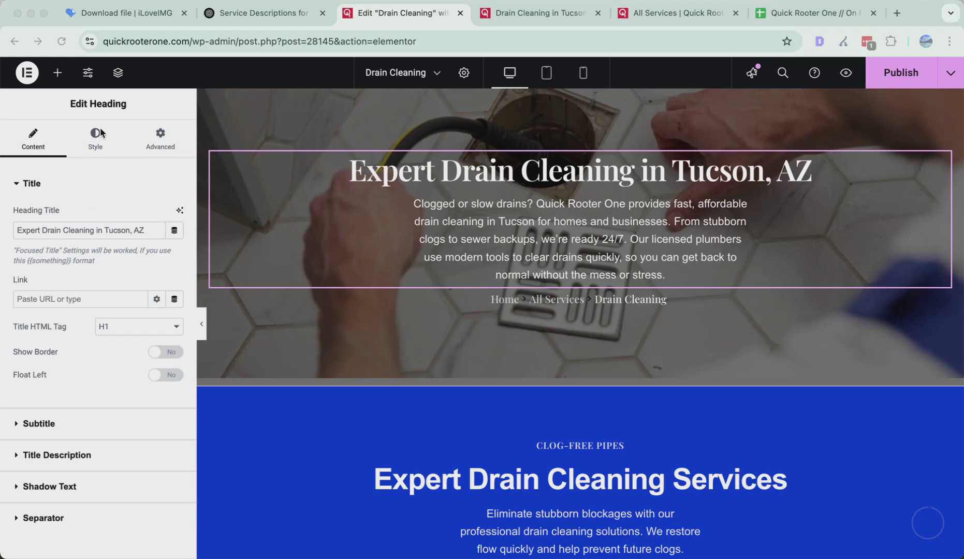
Step: Check the page's Rank Math SEO analysis and review its sections down to the contact call-to-action, ending at the "Expert Drain Cleaning Services" heading
left_click(59, 73)
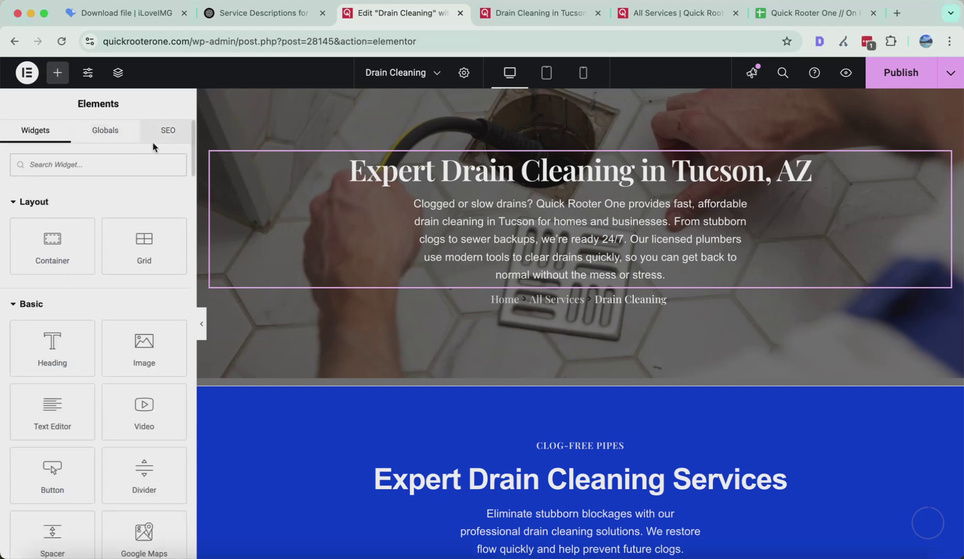
left_click(165, 132)
scroll(94, 371, "down", 3)
scroll(116, 240, "up", 3)
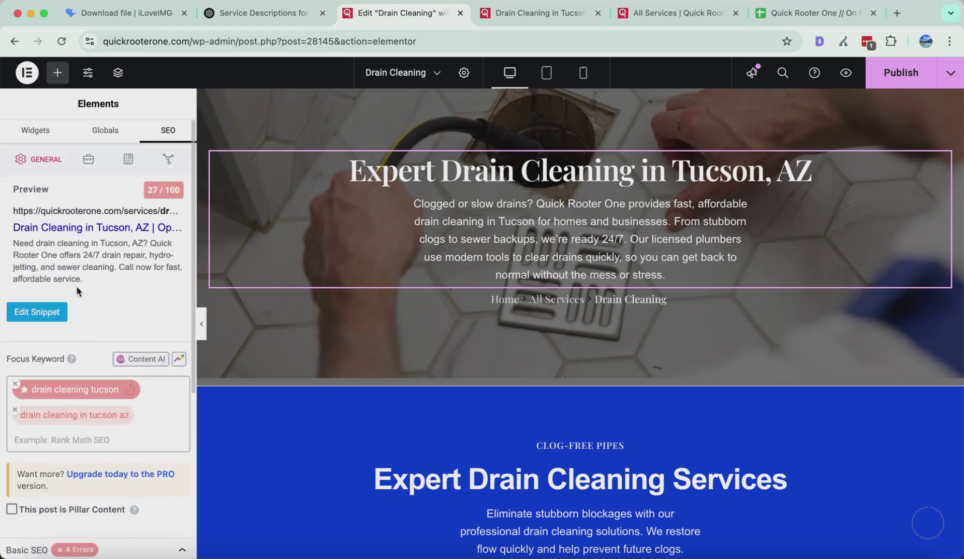
scroll(663, 407, "down", 6)
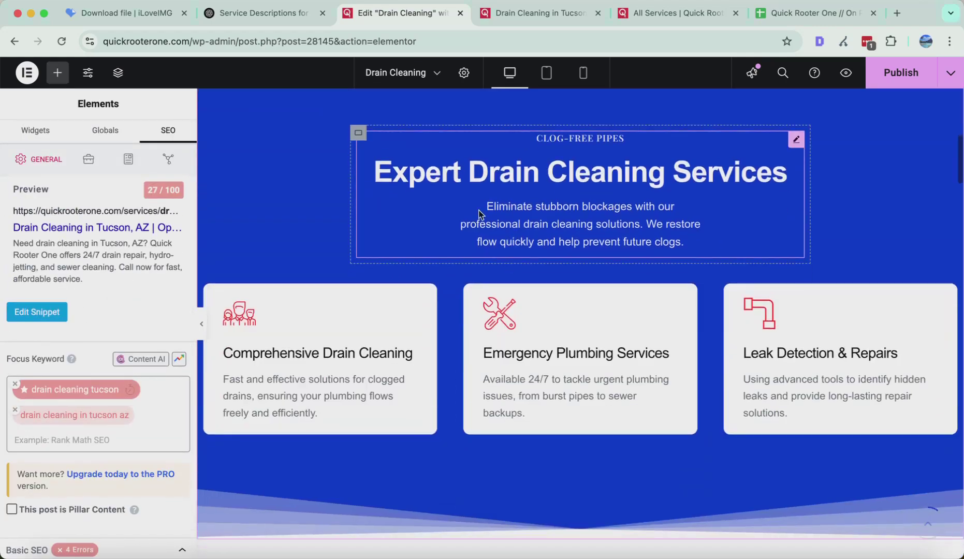
scroll(496, 249, "down", 15)
scroll(494, 368, "up", 4)
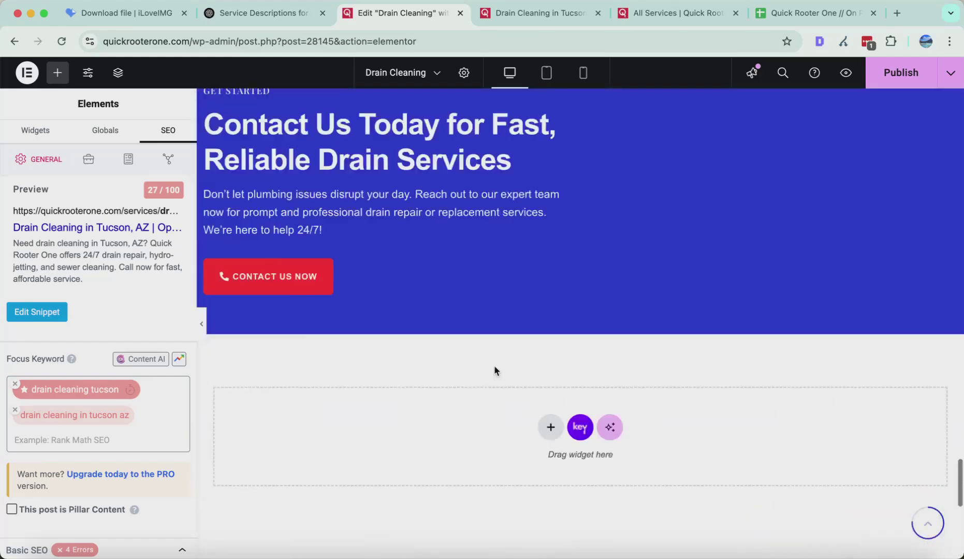
scroll(494, 365, "up", 10)
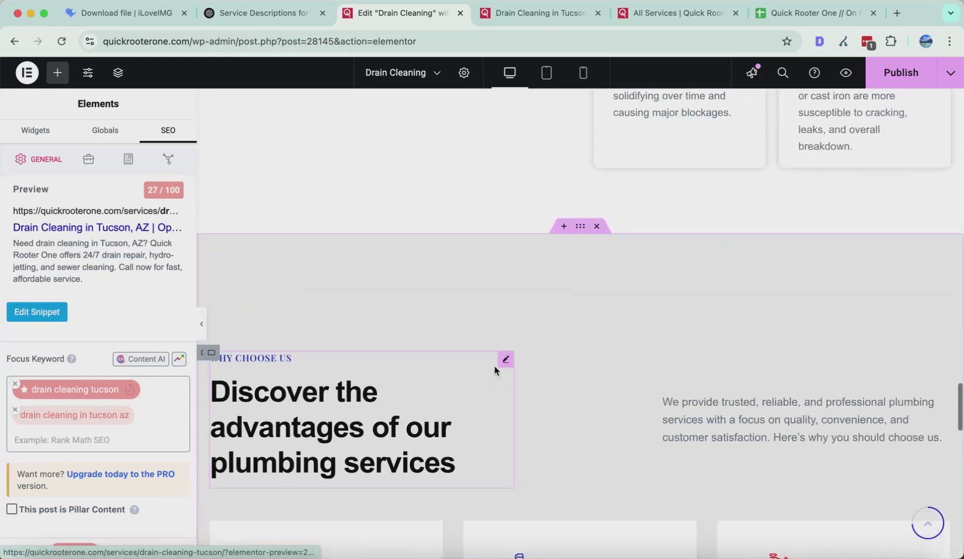
scroll(494, 366, "up", 15)
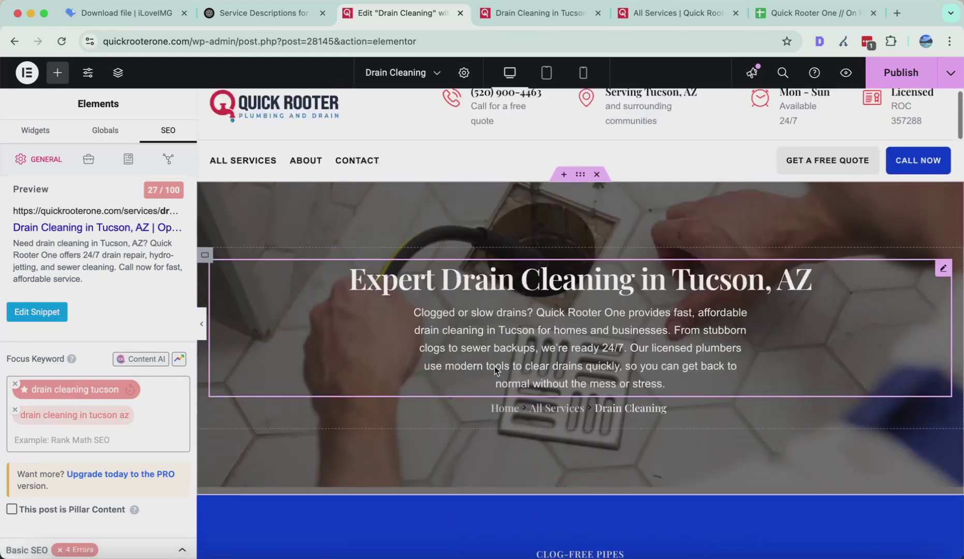
scroll(493, 366, "down", 5)
left_click(519, 216)
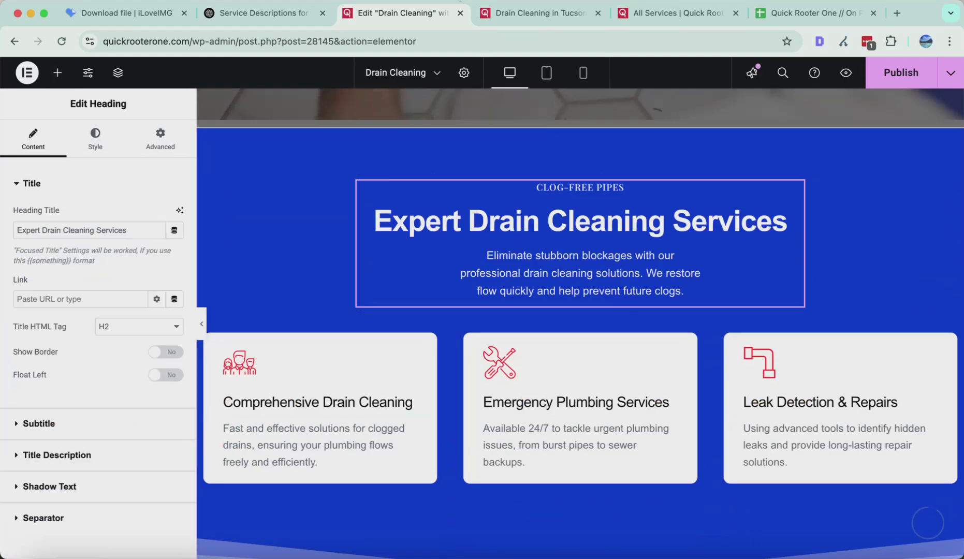
Step: Review the drain cleaning copy in the ChatGPT service descriptions conversation and compare it with the page in Elementor
left_click(277, 23)
scroll(294, 243, "up", 6)
scroll(295, 244, "up", 10)
scroll(294, 244, "down", 15)
triple_click(295, 244)
scroll(296, 248, "down", 5)
left_click_drag(228, 104, 445, 314)
scroll(445, 316, "down", 3)
scroll(445, 314, "up", 10)
key("ctrl+Tab")
scroll(464, 337, "down", 20)
Step: From the preview, go to the WordPress dashboard's saved templates and open "Master Service Template (make copy)" in Elementor
left_click(570, 12)
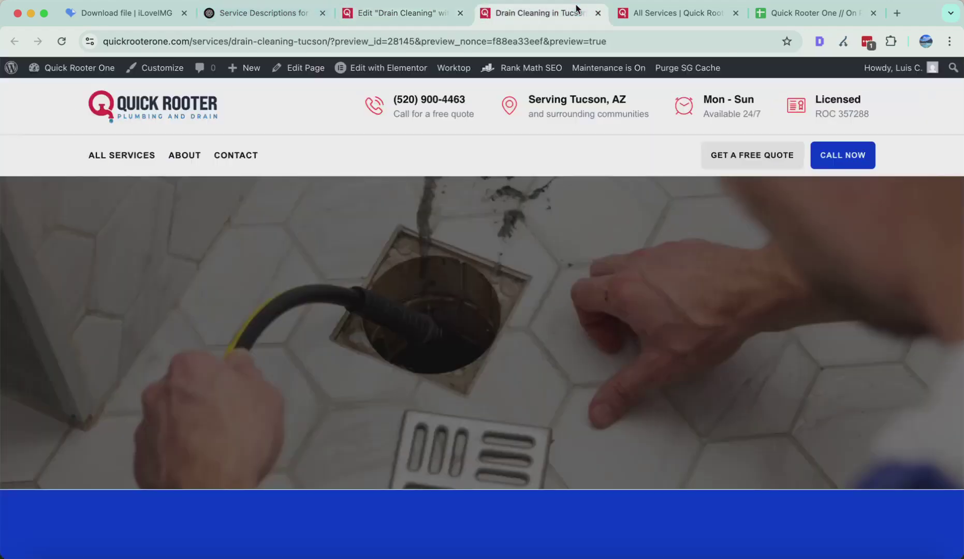
mouse_move(51, 72)
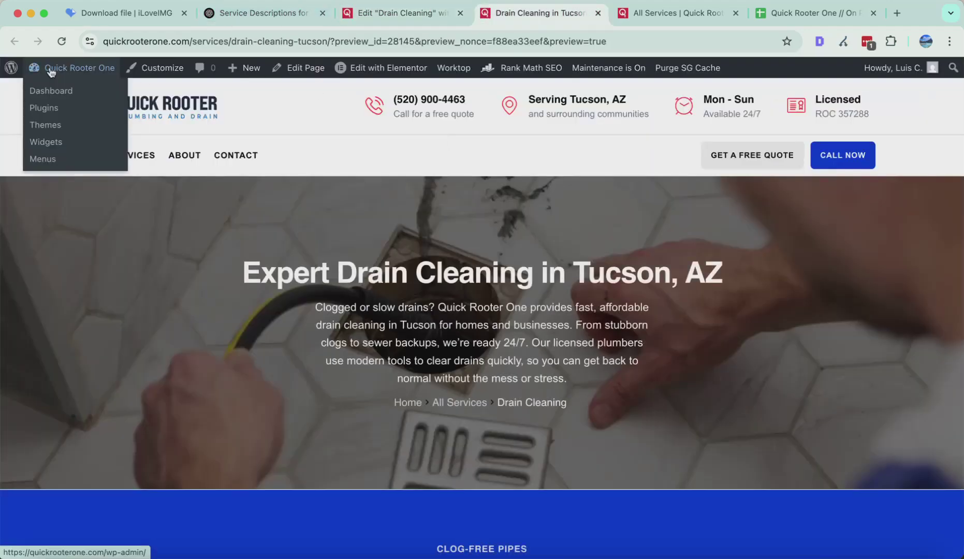
left_click(51, 72)
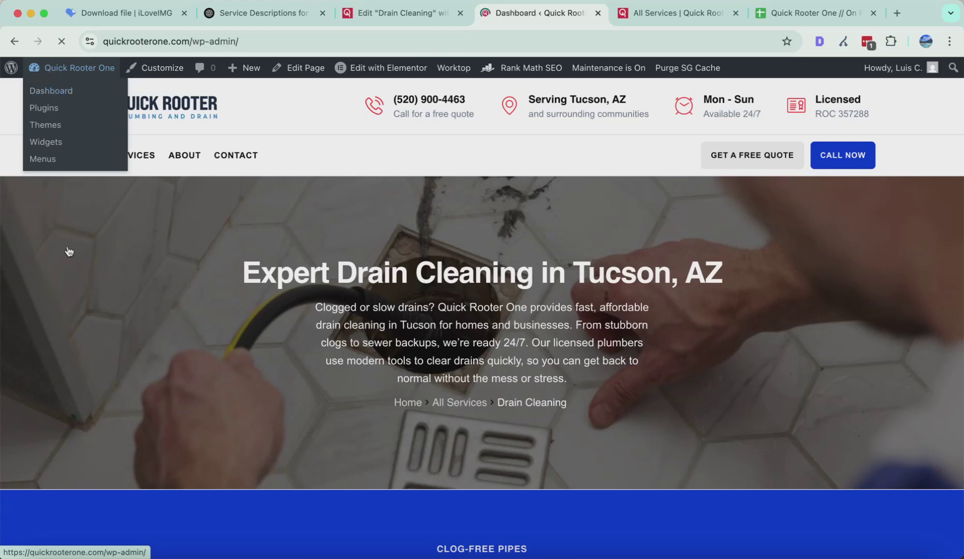
scroll(59, 321, "down", 3)
scroll(58, 322, "down", 1)
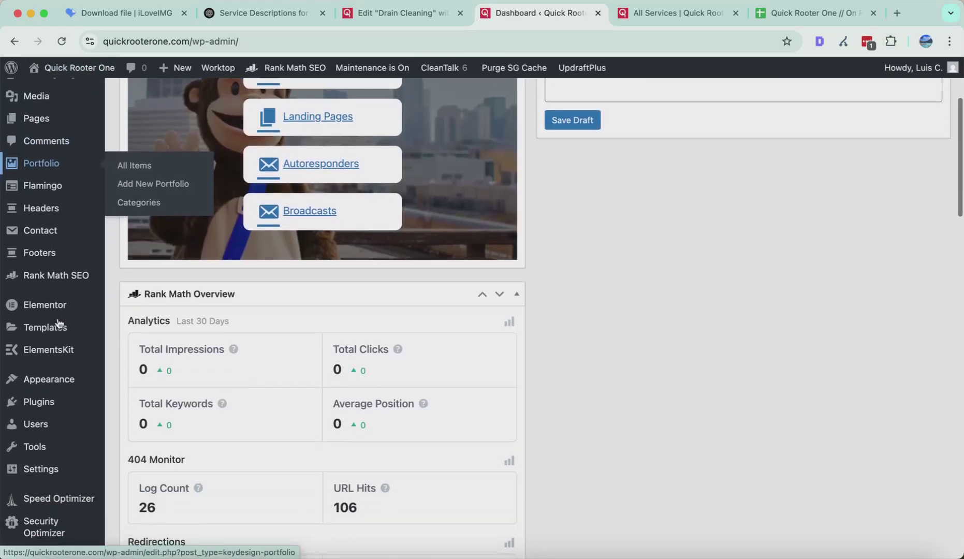
left_click(61, 332)
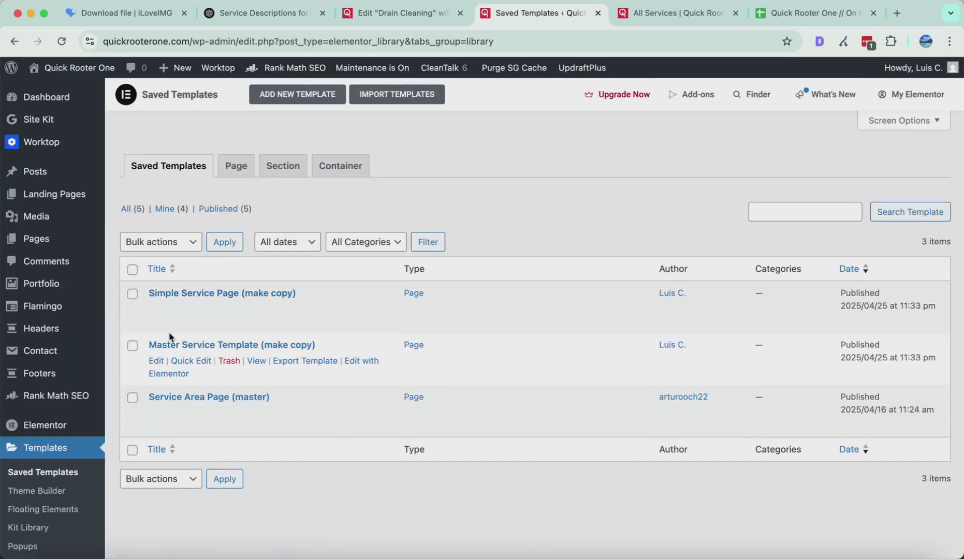
left_click(361, 361)
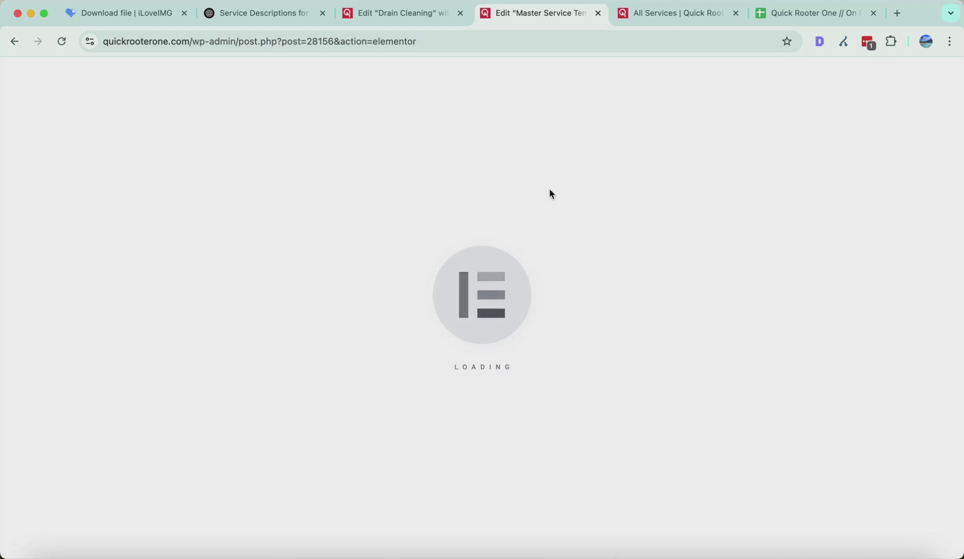
Step: Find the accordion section headed "Expert plumbing contractors you can trust" in the template and select its outer container
scroll(519, 217, "down", 15)
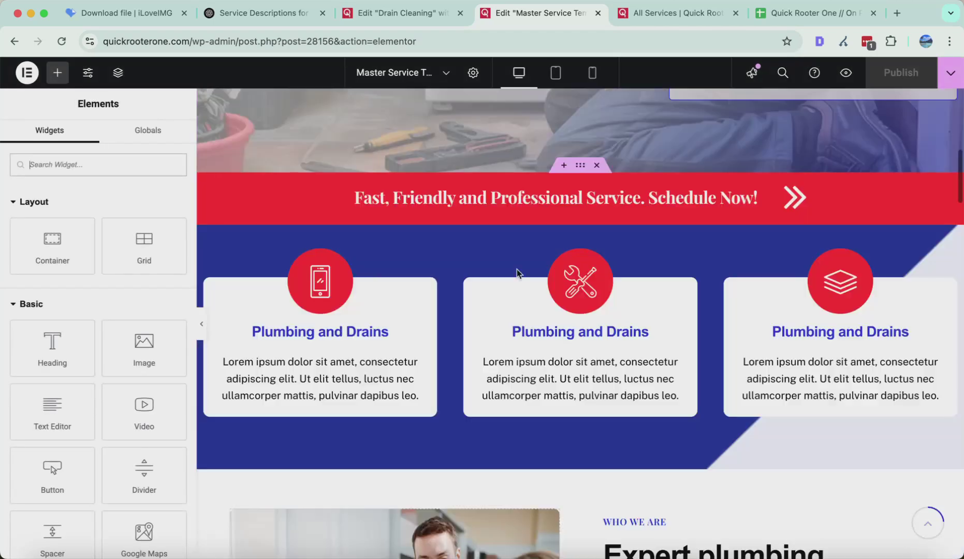
scroll(519, 365, "down", 15)
scroll(518, 364, "up", 10)
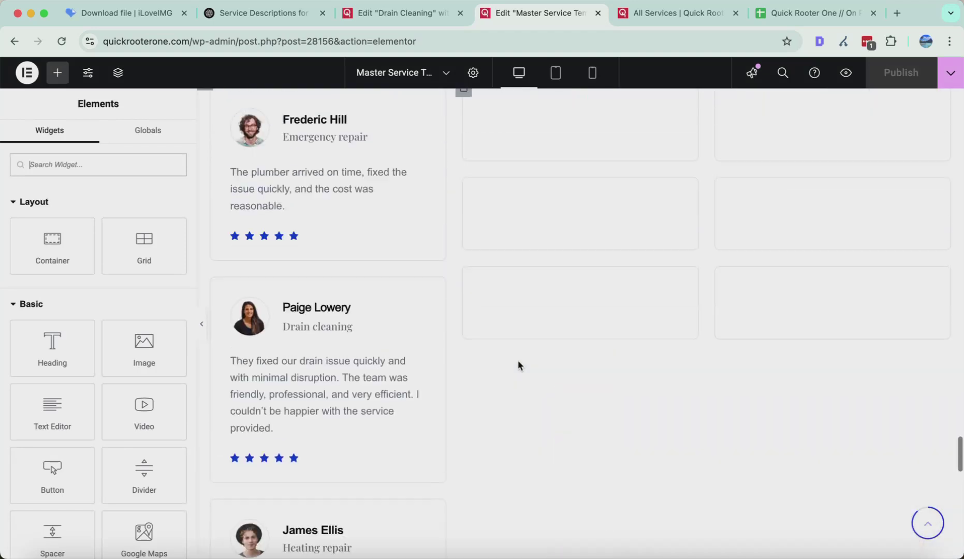
scroll(518, 362, "up", 10)
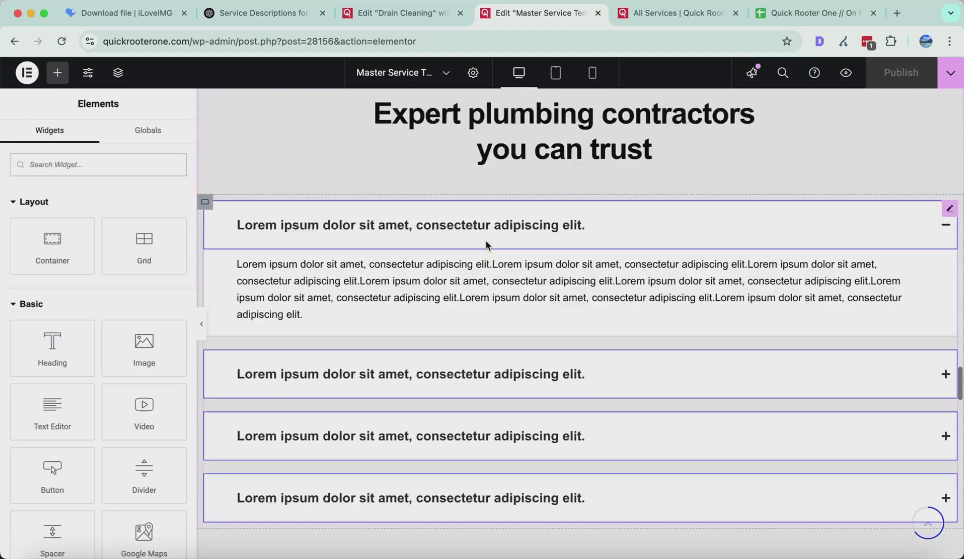
scroll(574, 238, "down", 15)
scroll(575, 239, "up", 8)
scroll(574, 238, "up", 6)
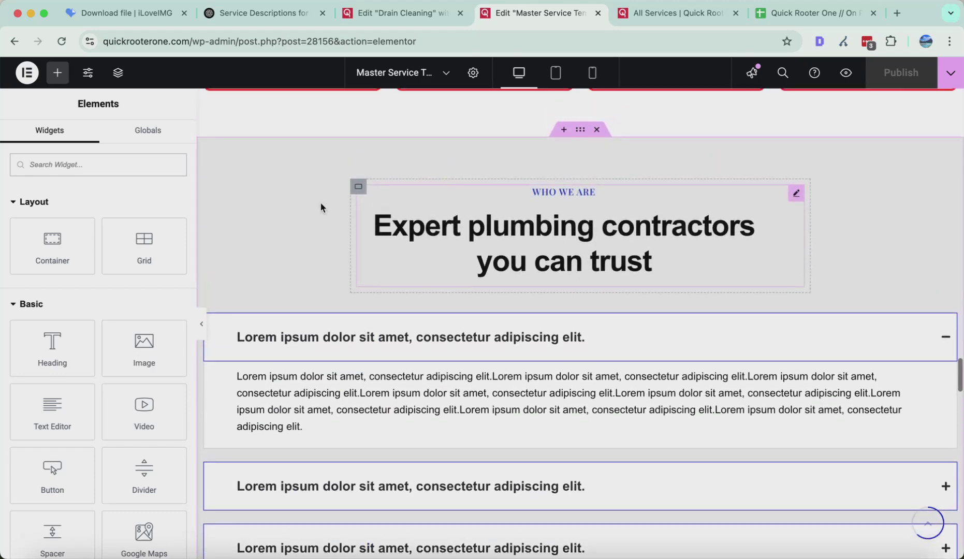
right_click(296, 202)
left_click(313, 164)
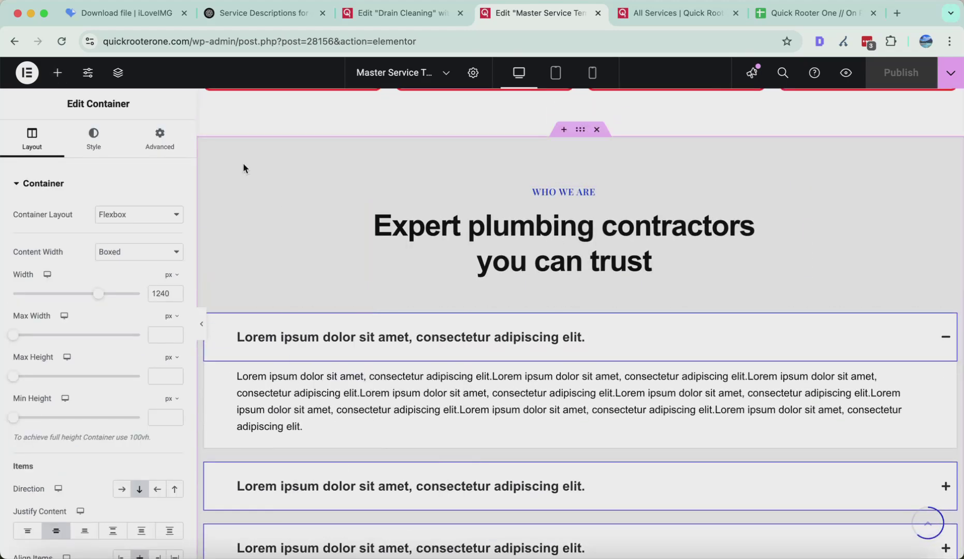
right_click(278, 152)
left_click(291, 165)
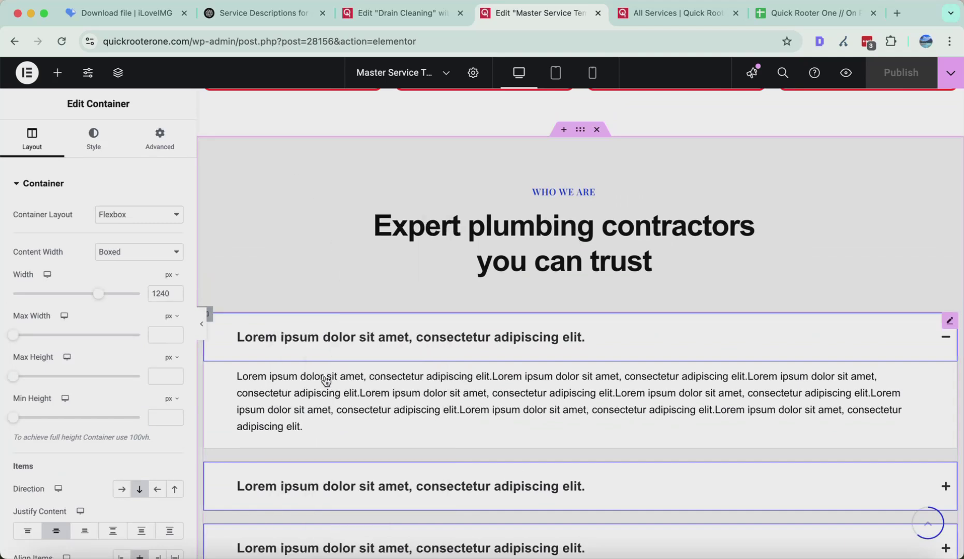
right_click(244, 200)
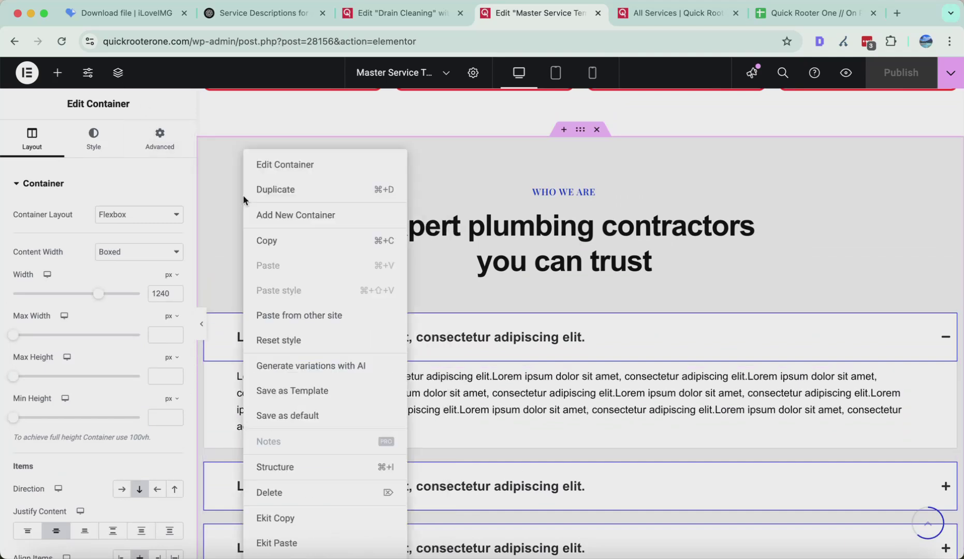
left_click(260, 175)
Step: Locate the top-level container holding the heading and accordion in the template's structure and copy it
left_click(116, 75)
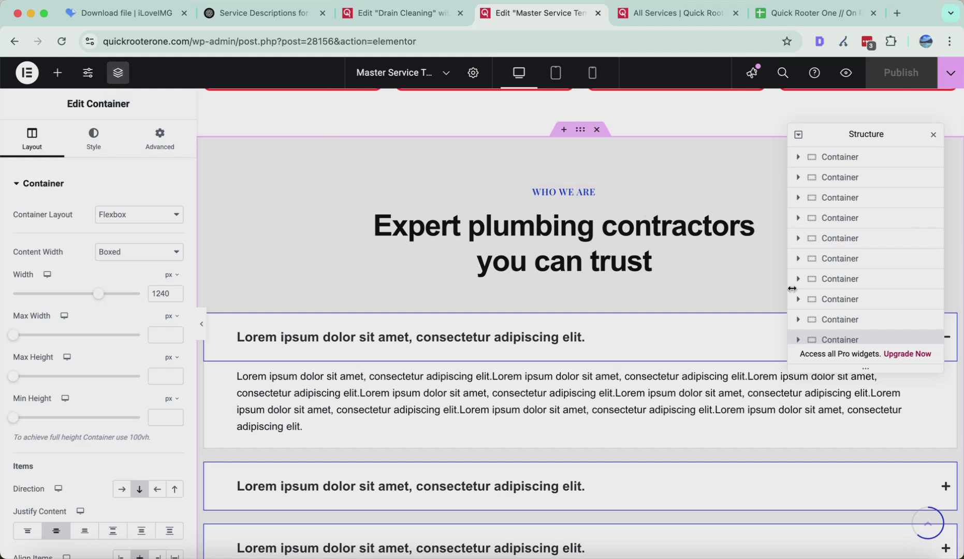
left_click(798, 294)
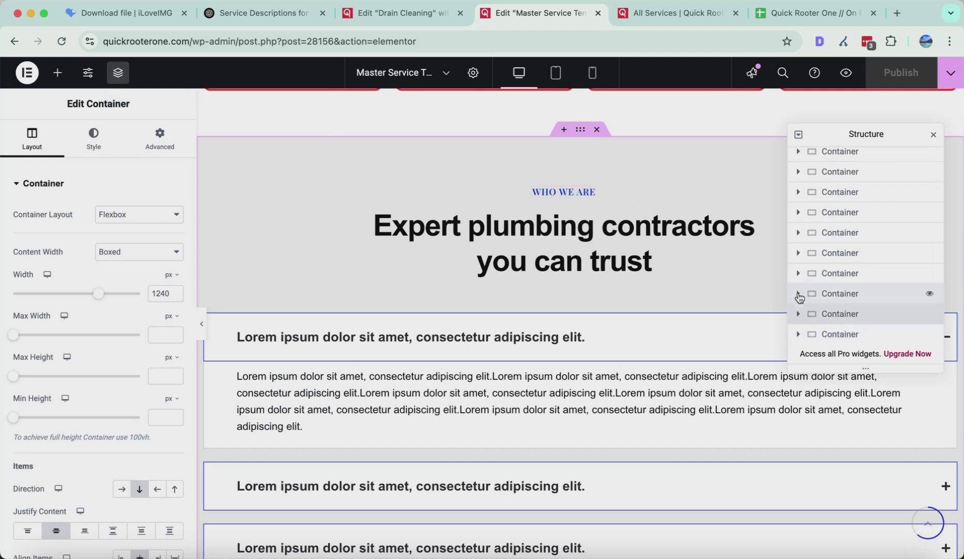
left_click(118, 74)
left_click(118, 73)
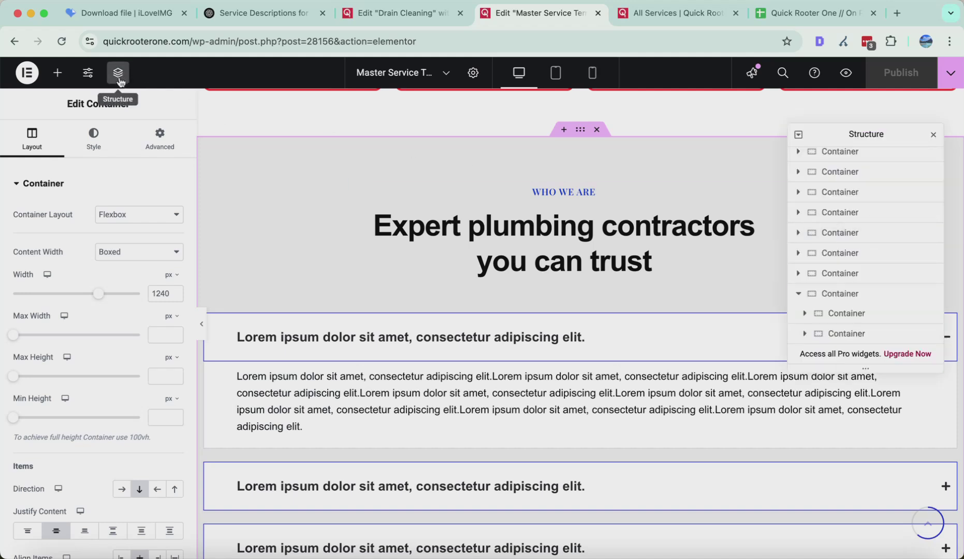
scroll(865, 295, "down", 2)
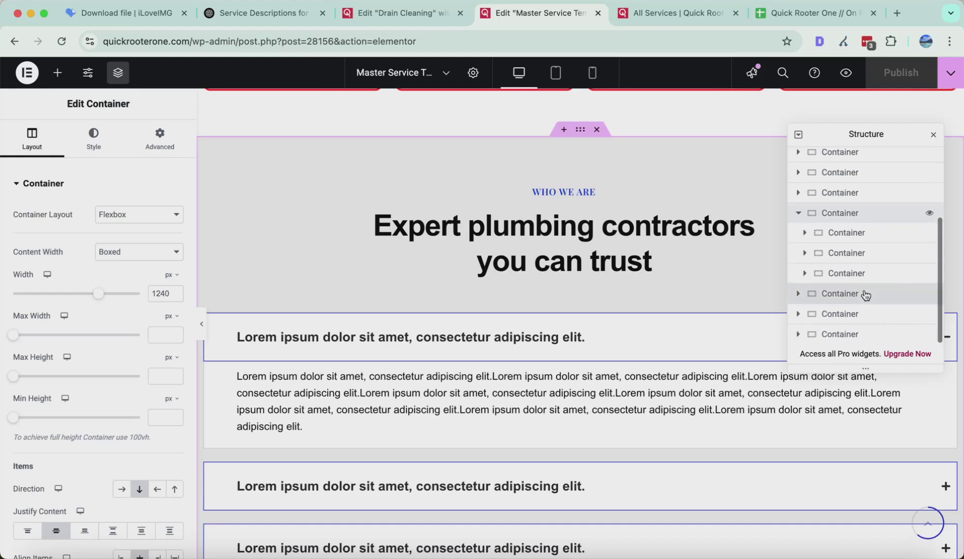
left_click(799, 294)
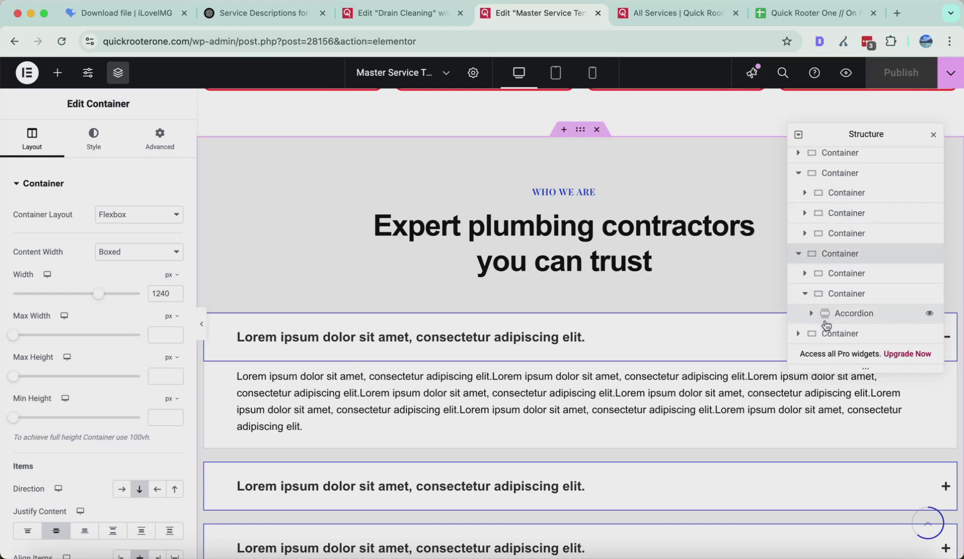
scroll(812, 316, "down", 2)
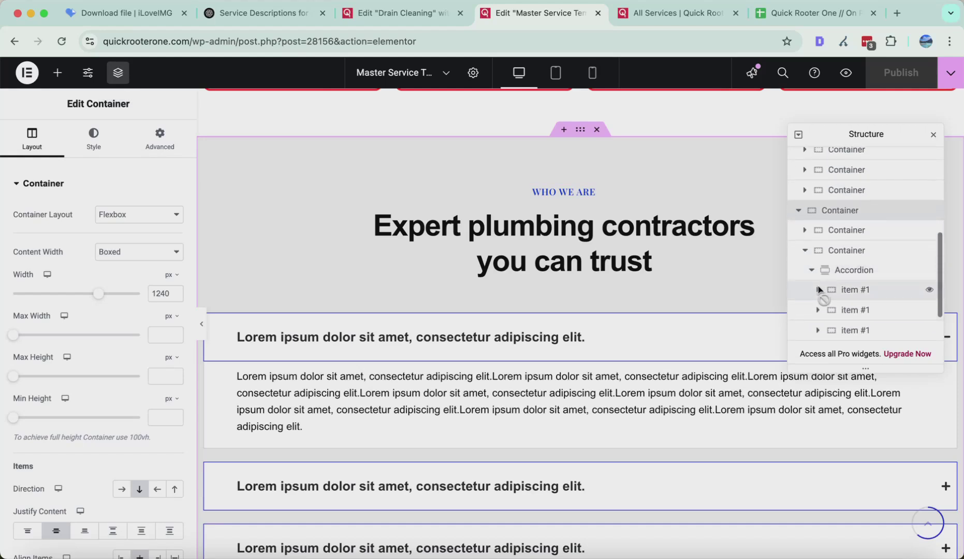
left_click(803, 231)
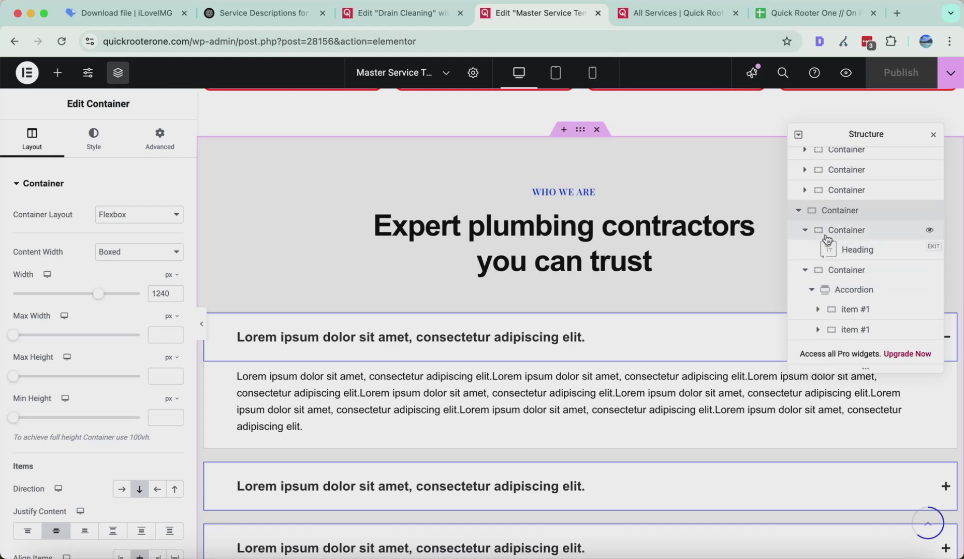
left_click(800, 210)
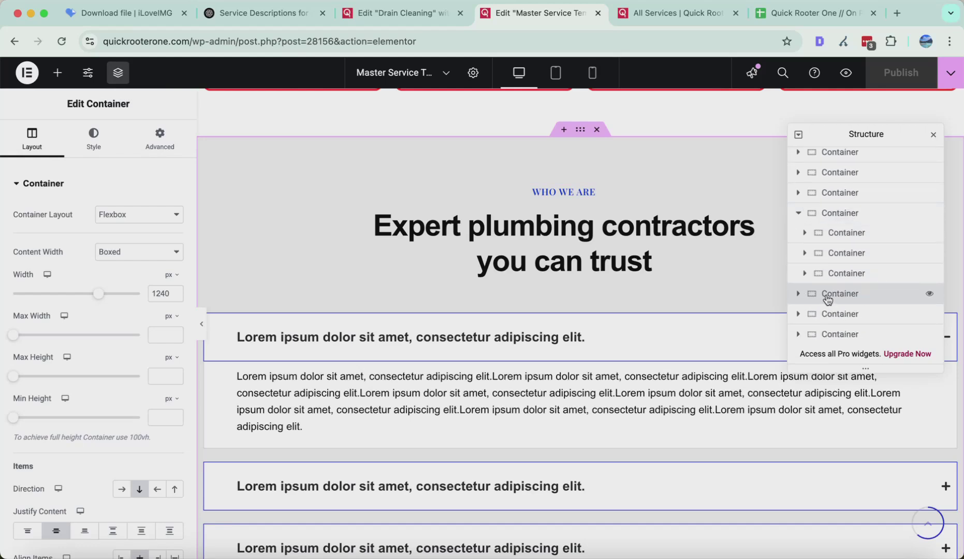
right_click(827, 296)
left_click(833, 238)
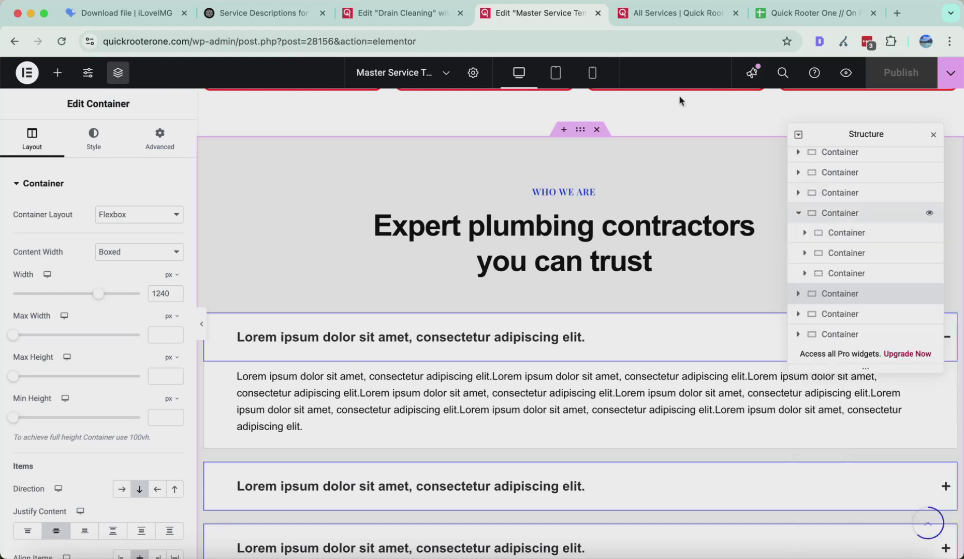
Step: Return to the Drain Cleaning page in Elementor and locate the boundary between the advantages cards and the blue contact banner
left_click(444, 20)
scroll(437, 132, "up", 3)
scroll(441, 227, "down", 6)
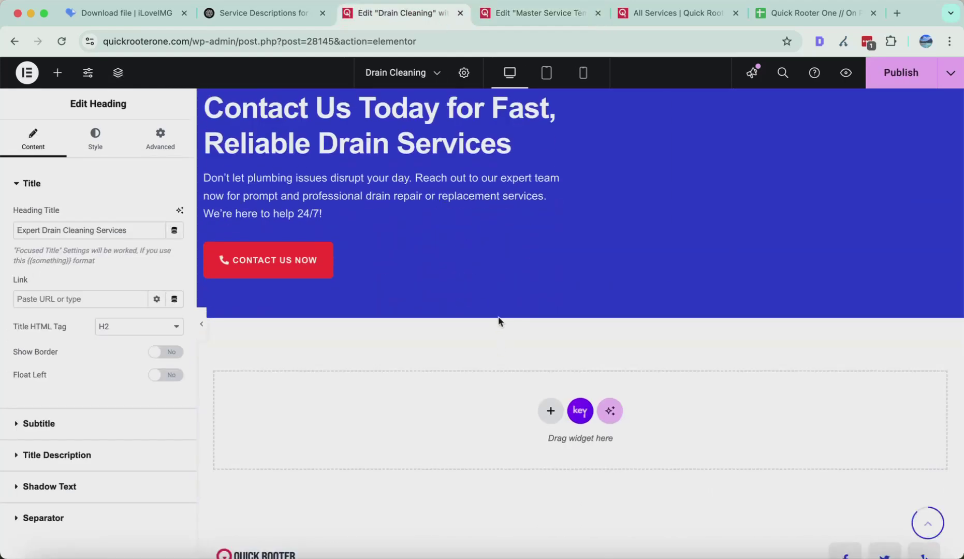
scroll(598, 320, "up", 7)
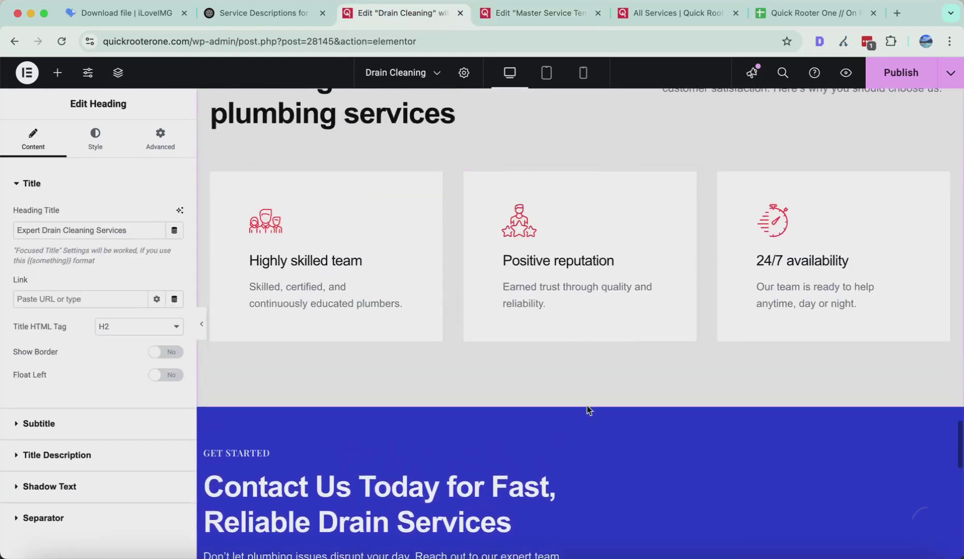
Step: Try pasting the copied accordion section into a new area above the blue contact banner, and undo the paste
mouse_move(601, 409)
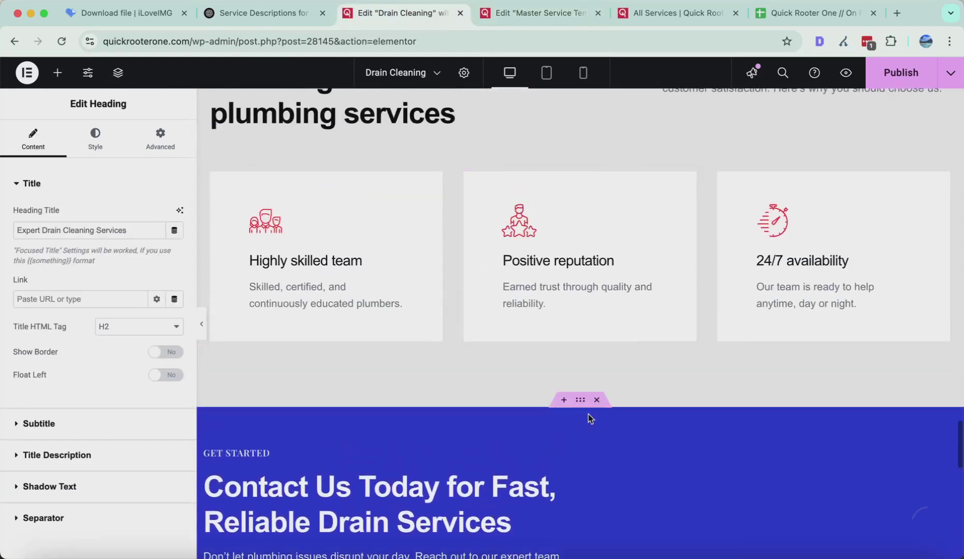
left_click(565, 400)
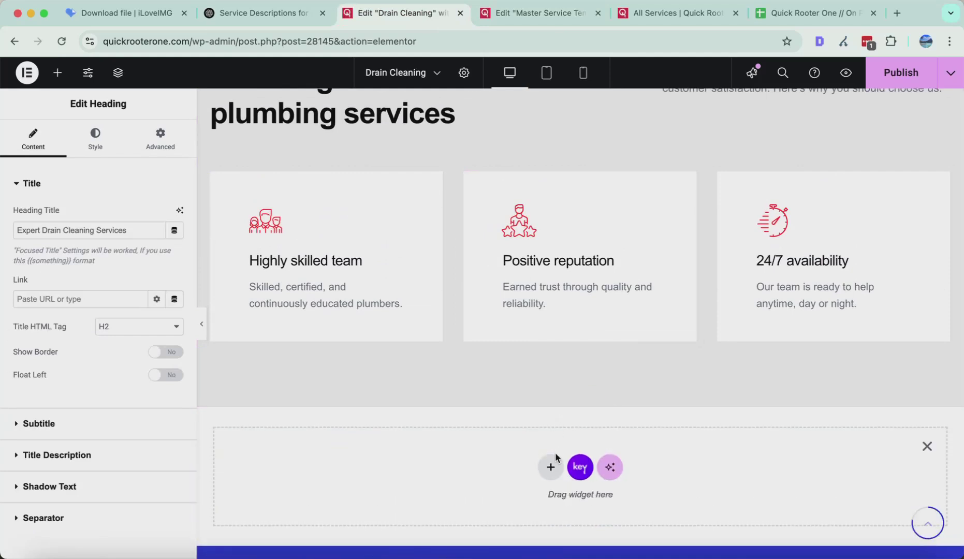
left_click(550, 468)
scroll(523, 456, "down", 3)
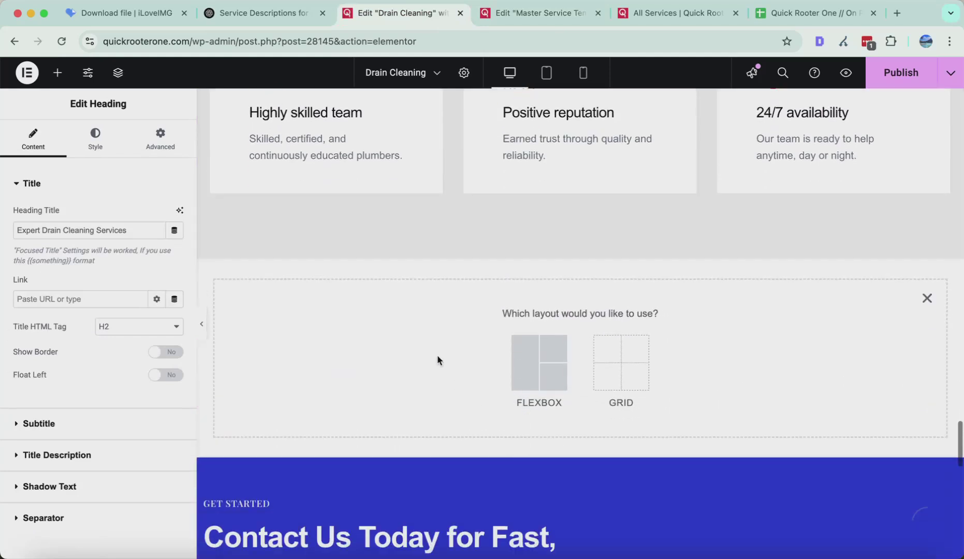
right_click(502, 341)
left_click(517, 357)
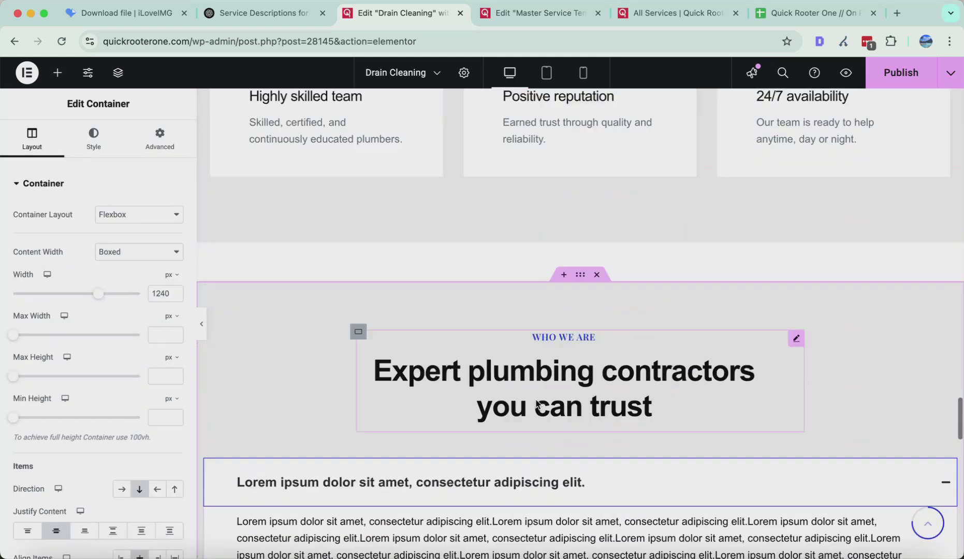
scroll(526, 317, "down", 3)
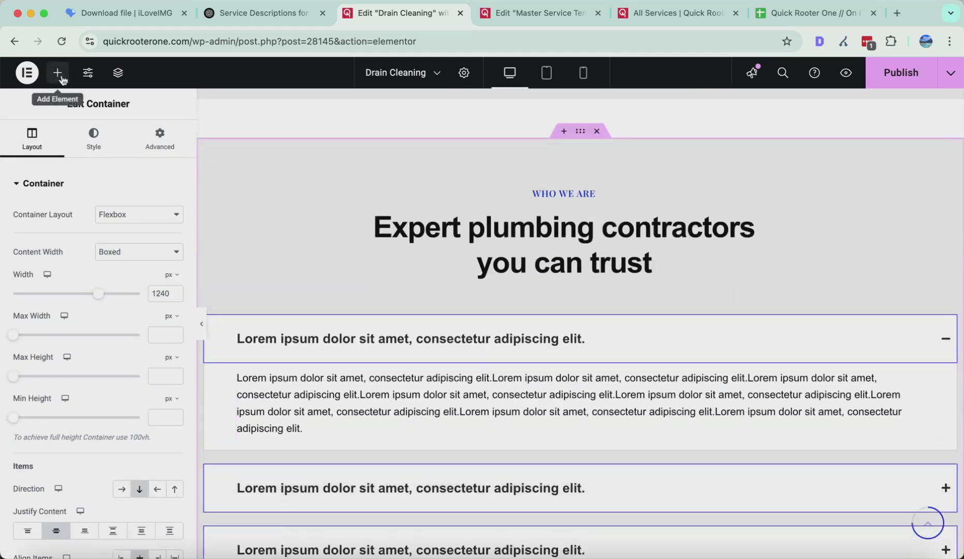
key("super+z")
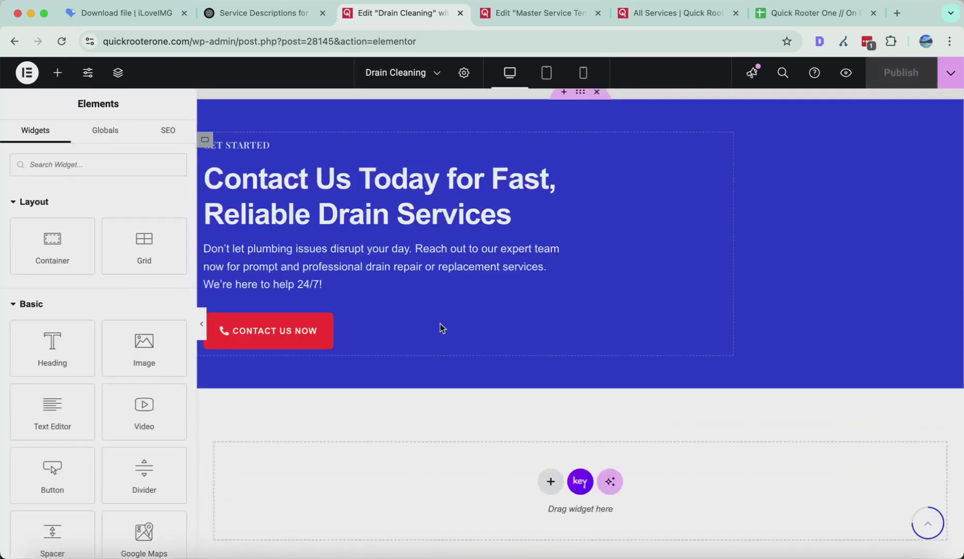
Step: Try pasting the accordion section inside the gray advantages container, and undo the paste
scroll(445, 310, "up", 2)
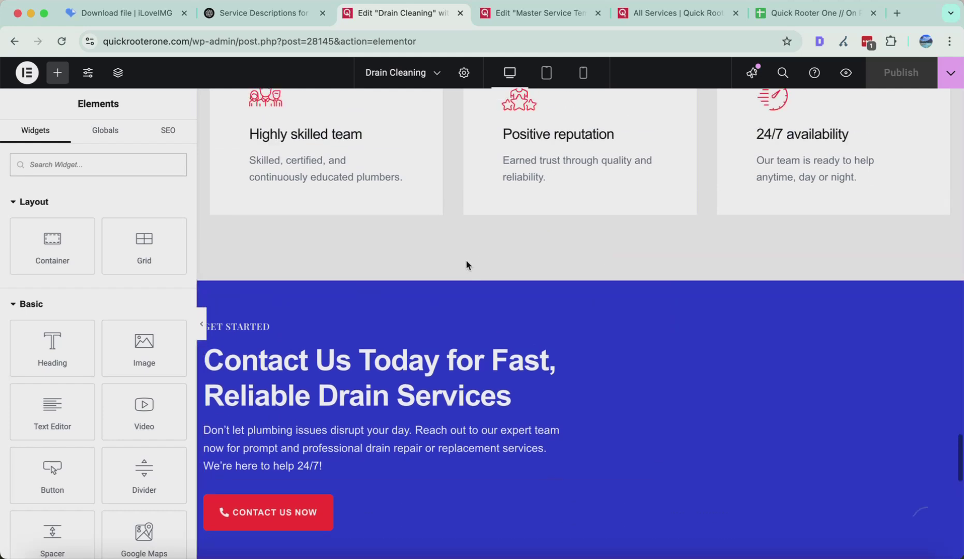
right_click(463, 266)
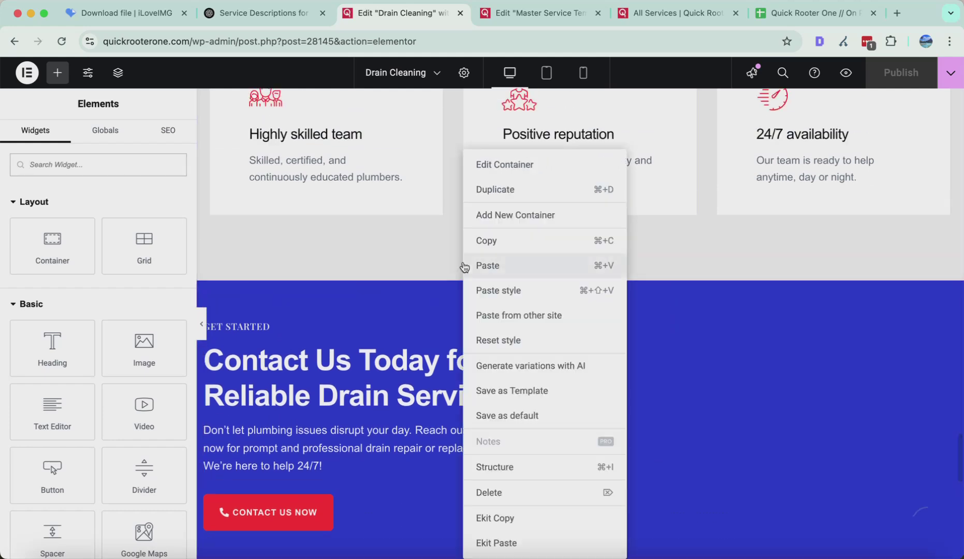
left_click(501, 275)
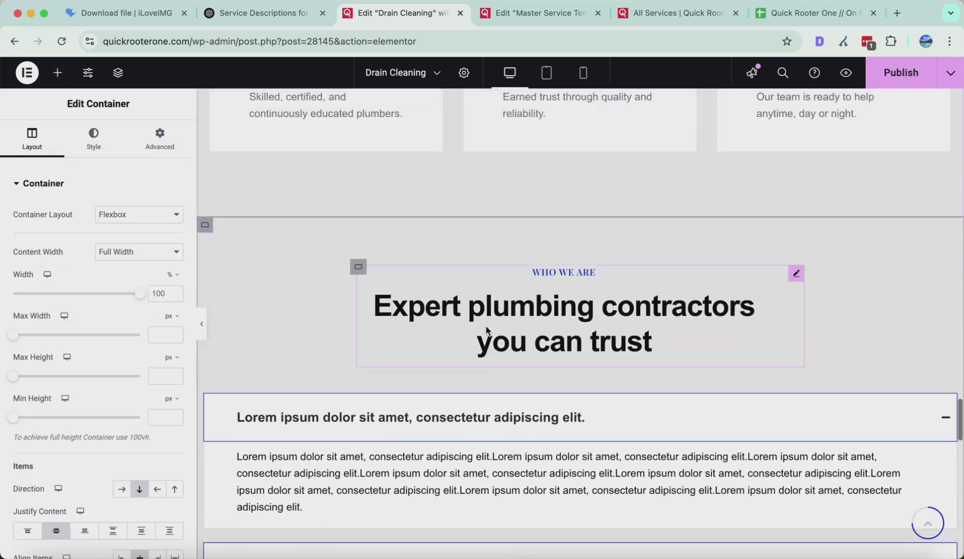
scroll(486, 330, "down", 8)
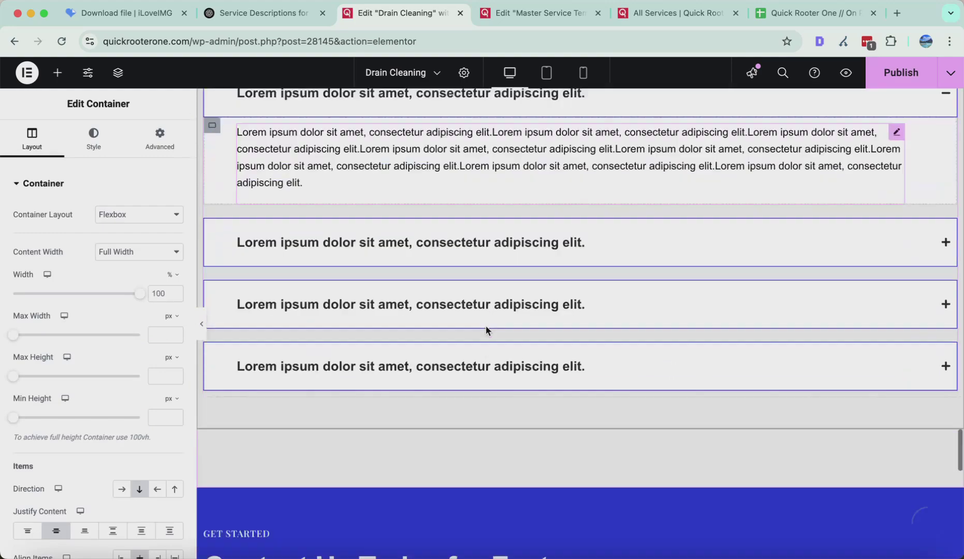
scroll(469, 338, "down", 8)
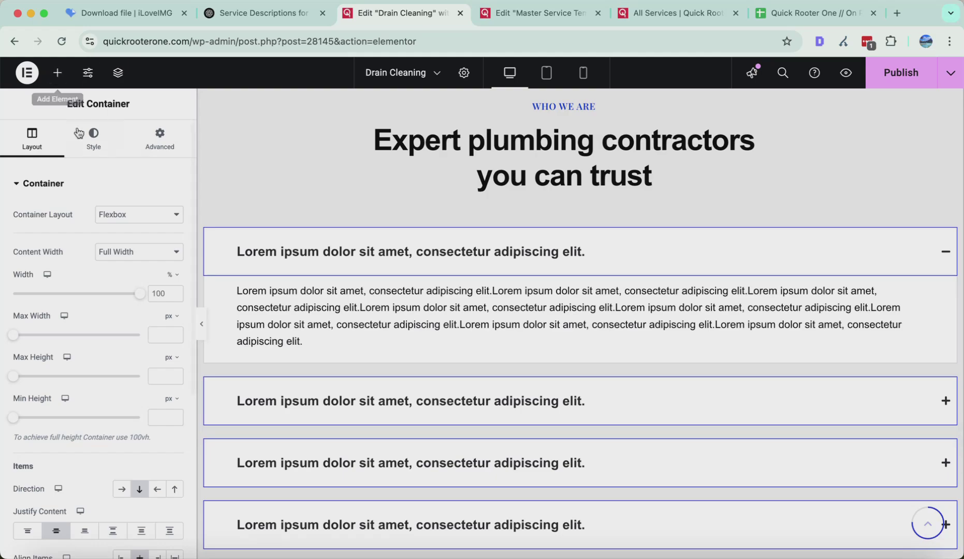
left_click(58, 73)
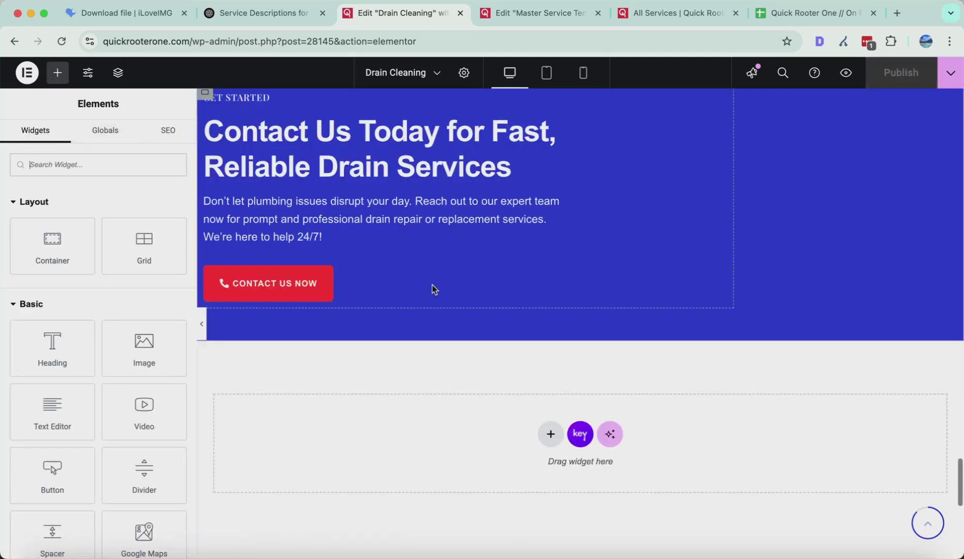
Step: Insert an empty area between the advantages cards and the contact banner and paste the accordion section into it
scroll(537, 281, "down", 10)
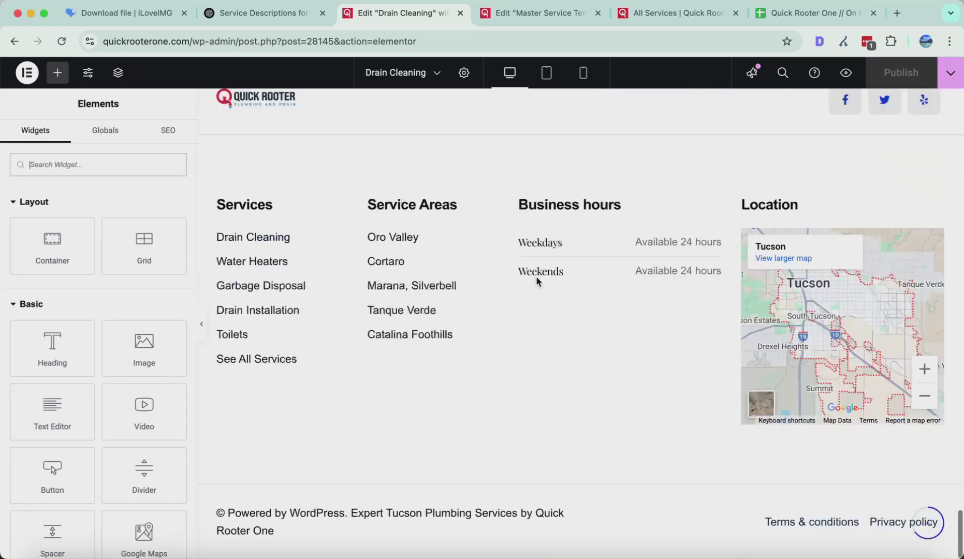
scroll(537, 280, "up", 10)
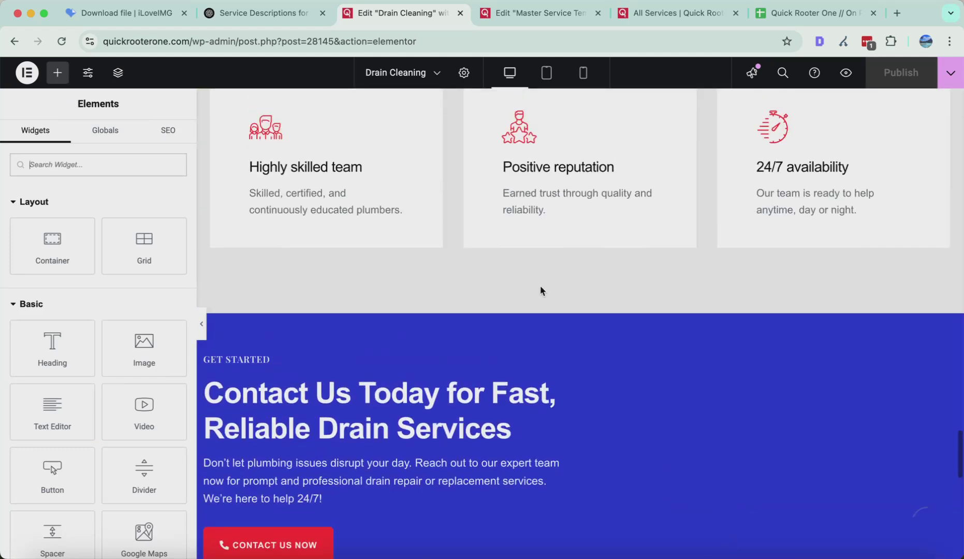
left_click(557, 308)
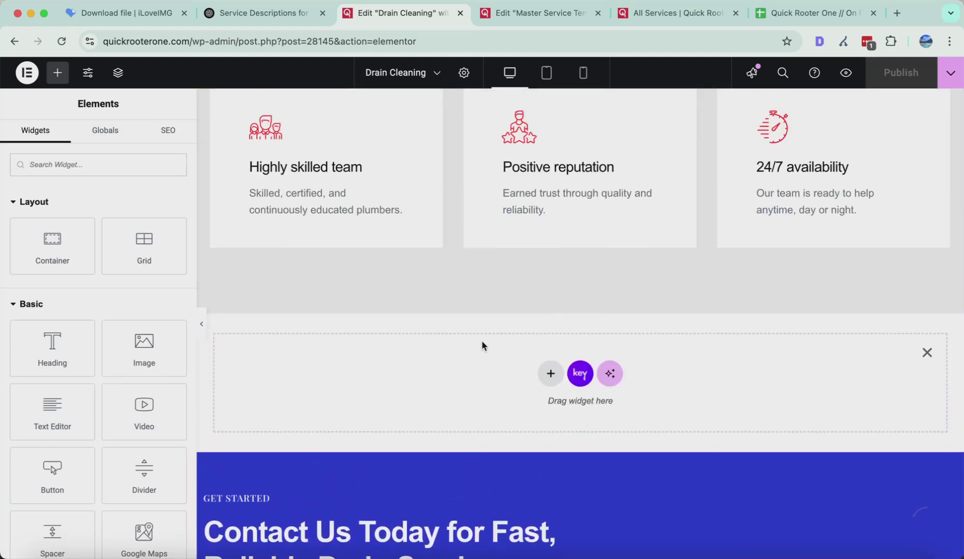
right_click(482, 341)
left_click(494, 358)
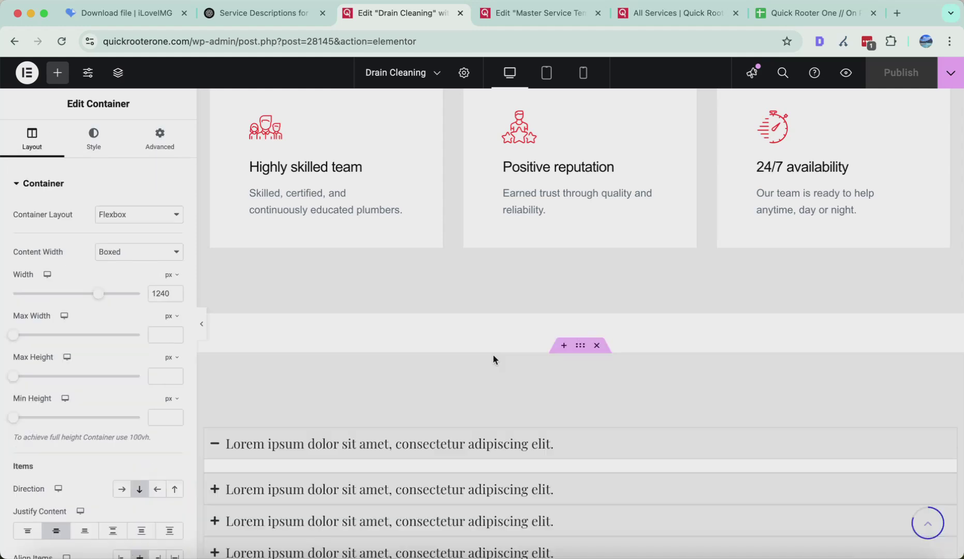
scroll(551, 406, "down", 8)
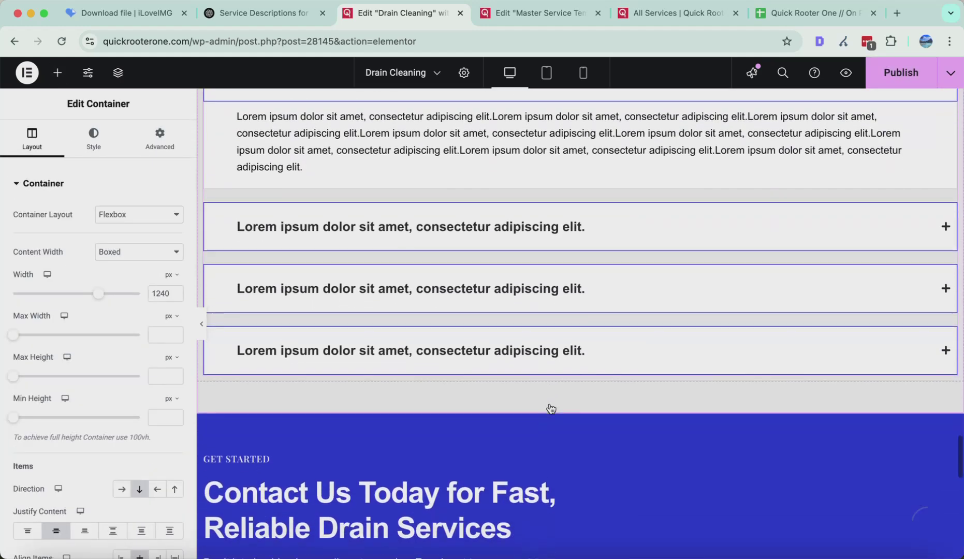
scroll(551, 409, "up", 8)
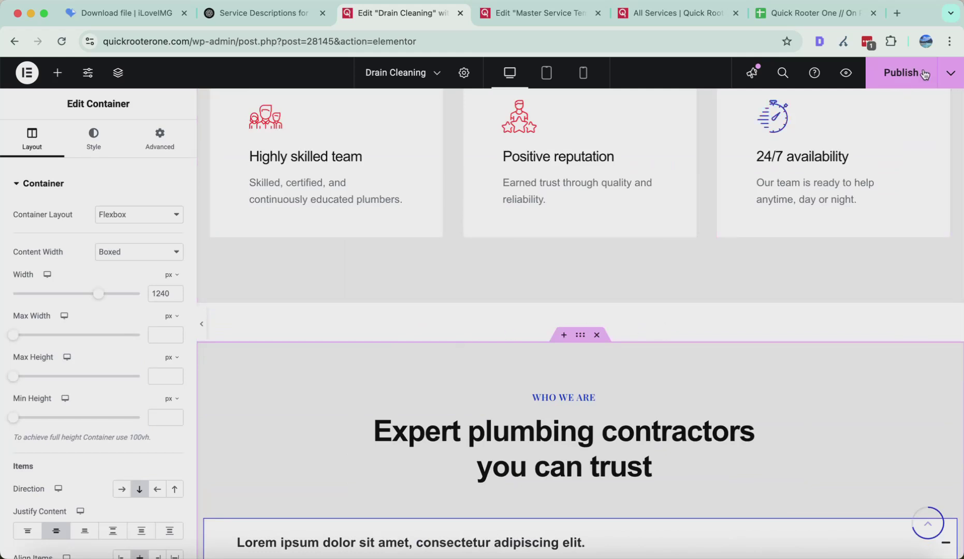
Step: Close the master service template and open a preview of the Drain Cleaning page
left_click(849, 76)
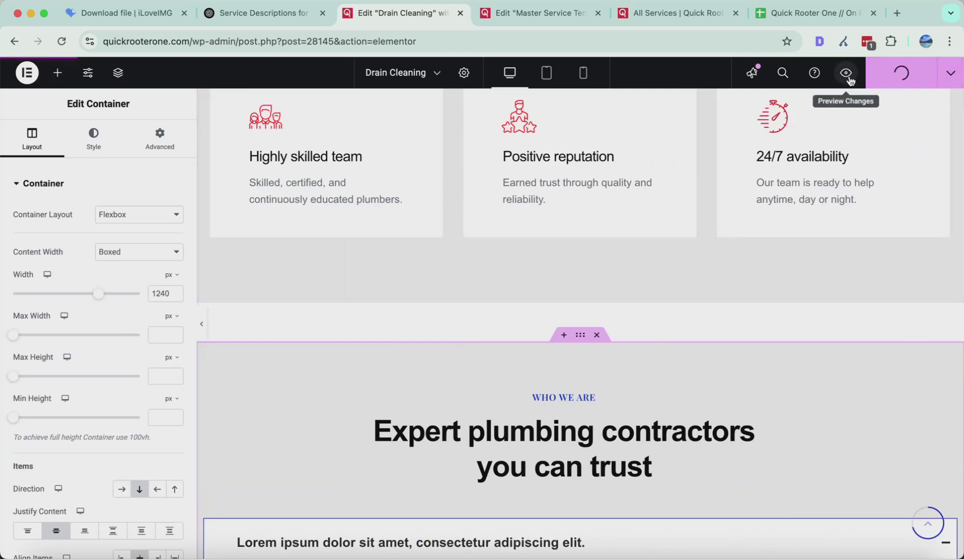
left_click(507, 6)
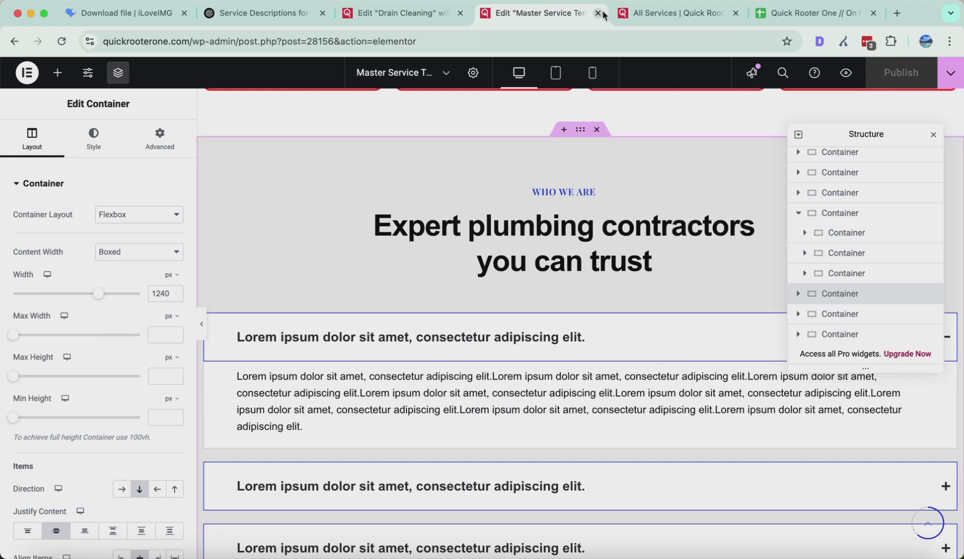
scroll(485, 283, "up", 3)
key("super+w")
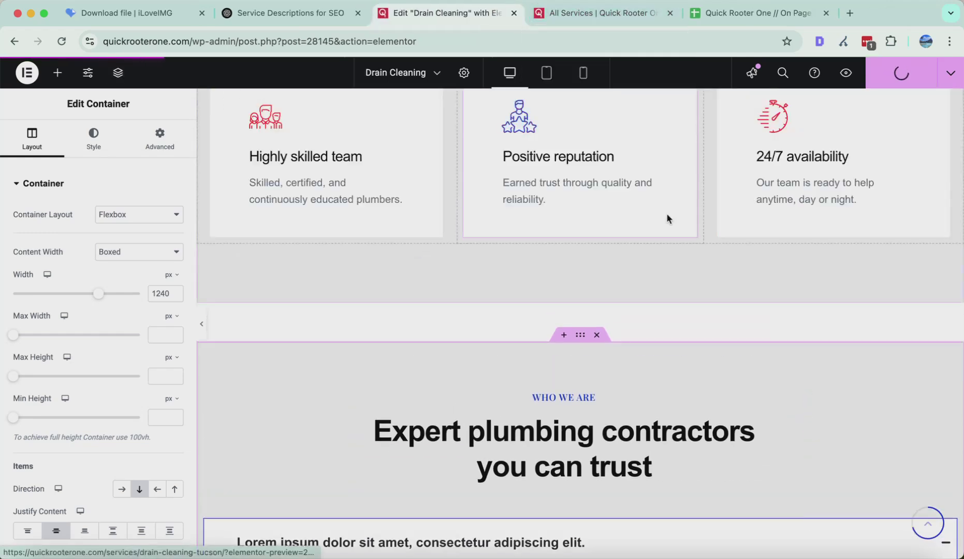
left_click(845, 73)
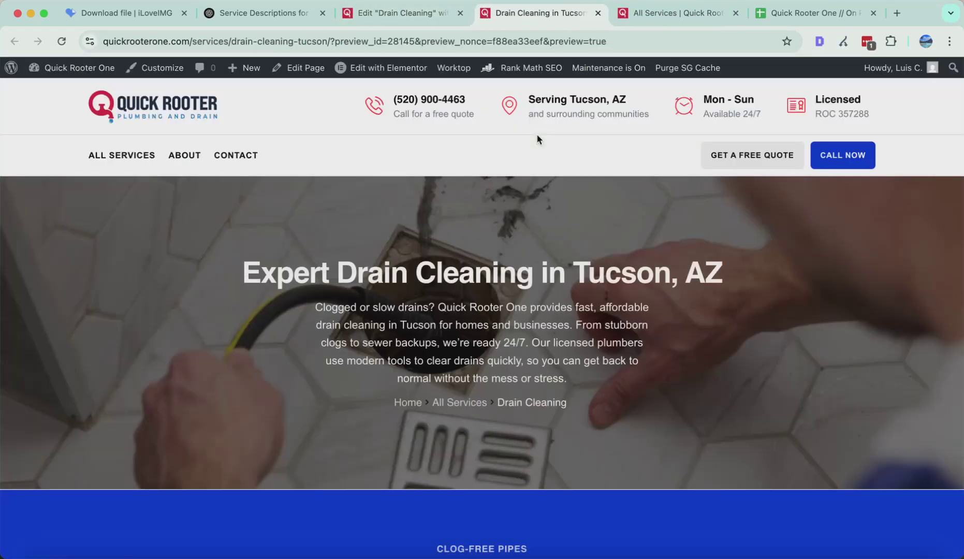
Step: Examine how the accordion section fits beneath the "Discover the advantages of our plumbing services" section in the preview
scroll(487, 352, "down", 20)
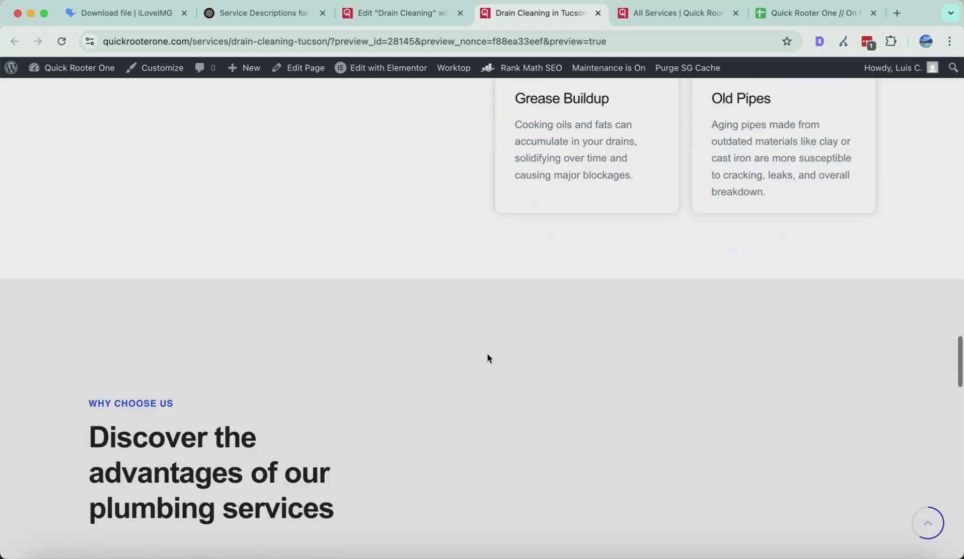
scroll(487, 357, "down", 15)
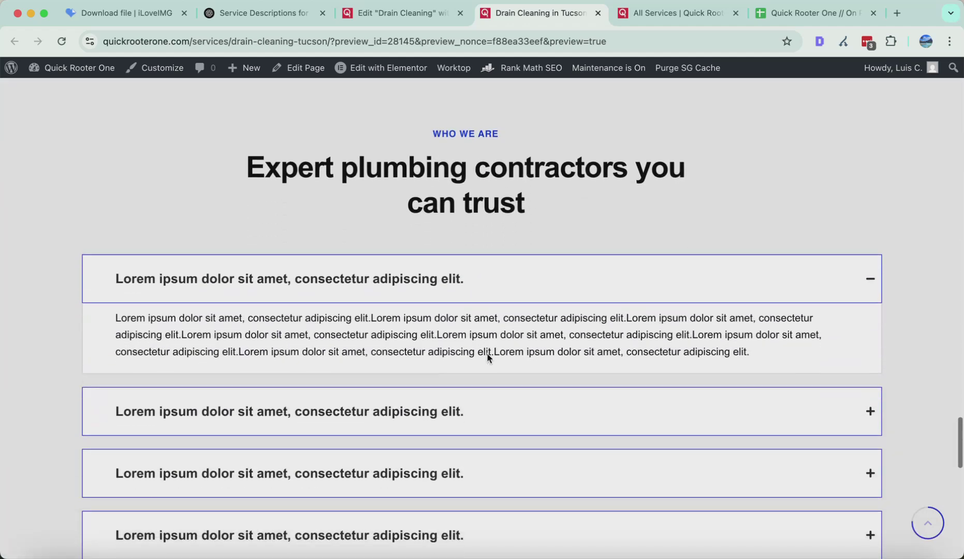
scroll(487, 359, "down", 13)
scroll(487, 355, "up", 13)
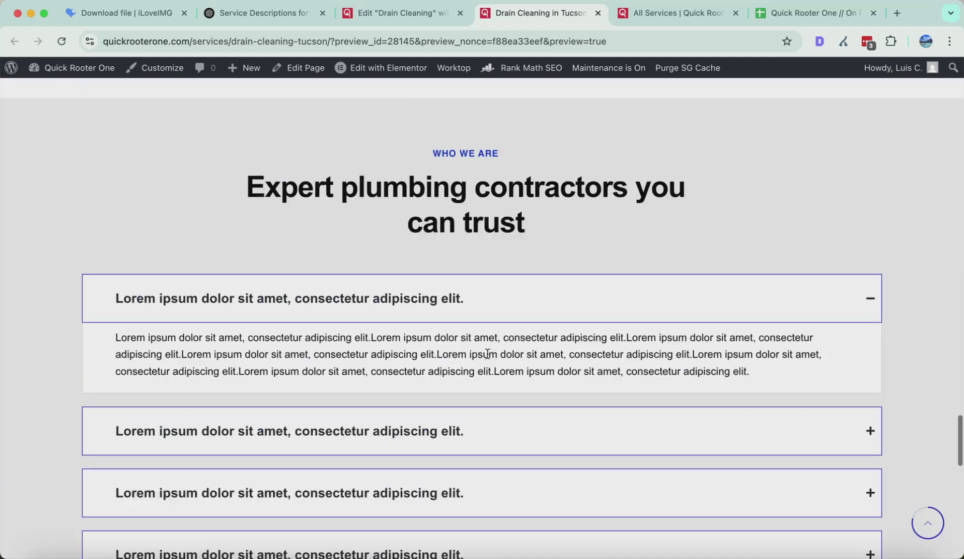
scroll(399, 238, "up", 10)
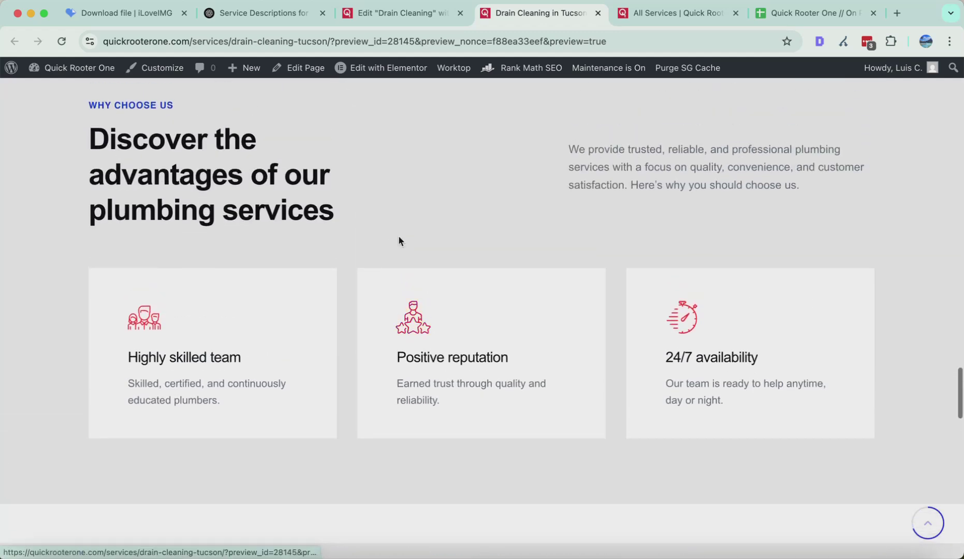
scroll(399, 241, "down", 4)
scroll(399, 240, "up", 2)
scroll(399, 241, "down", 7)
scroll(398, 239, "down", 14)
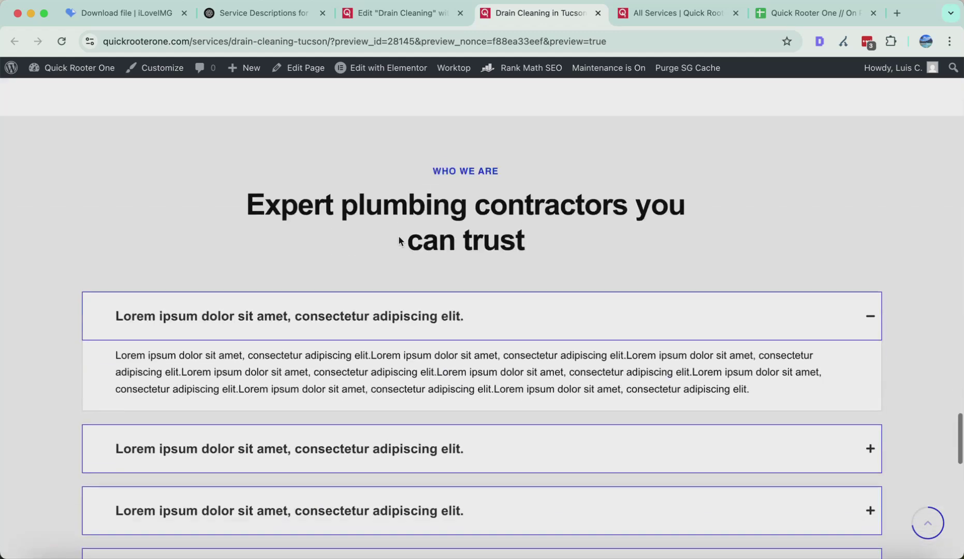
scroll(363, 311, "up", 4)
scroll(352, 343, "up", 8)
scroll(334, 140, "up", 8)
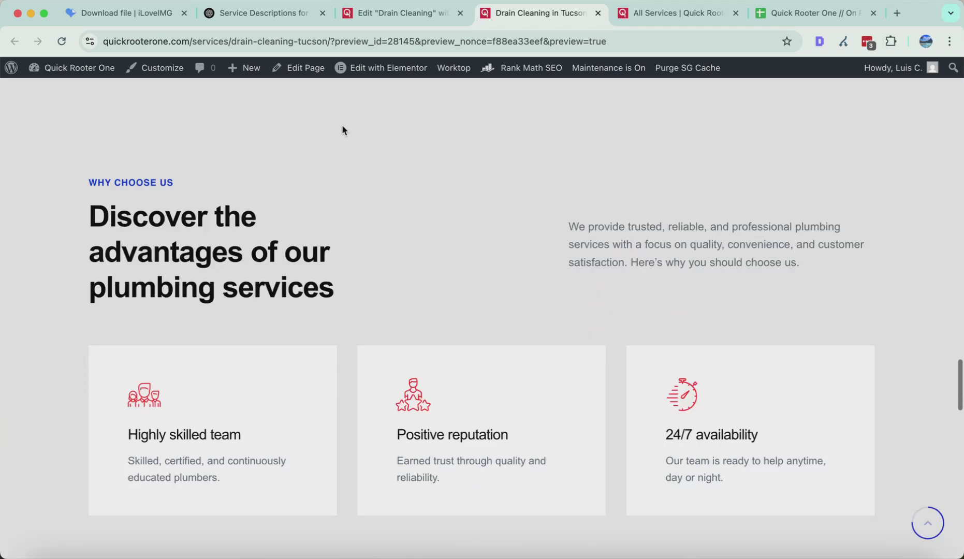
Step: Close the preview and delete the accordion section located above the contact banner
key("super+w")
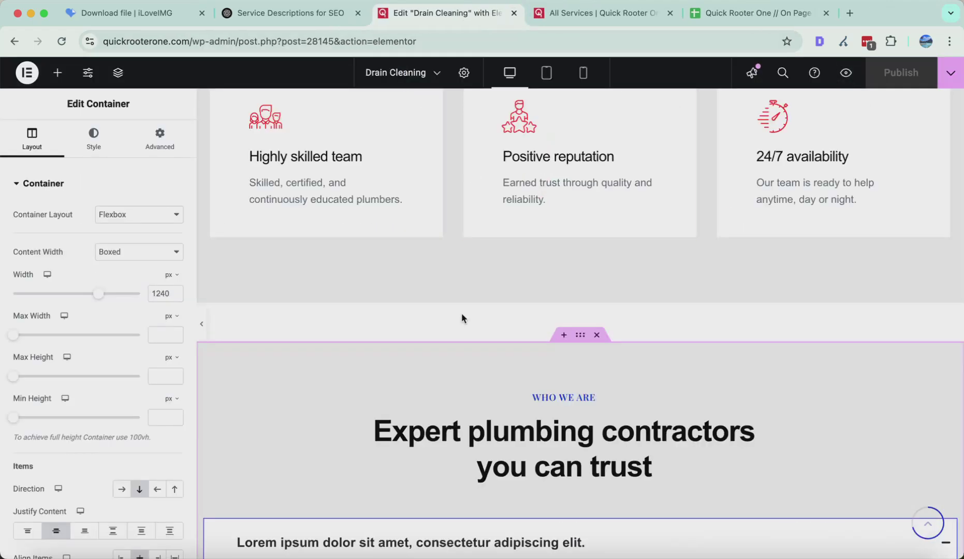
key("Delete")
scroll(544, 365, "down", 10)
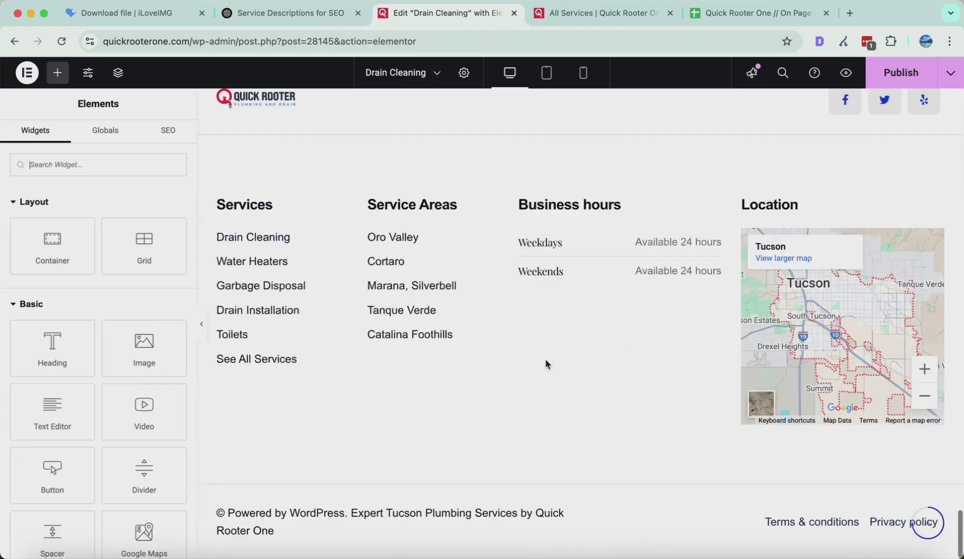
Step: Paste the copied accordion section into the empty area below the blue contact banner at the end of the page
scroll(533, 271, "up", 3)
left_click(551, 328)
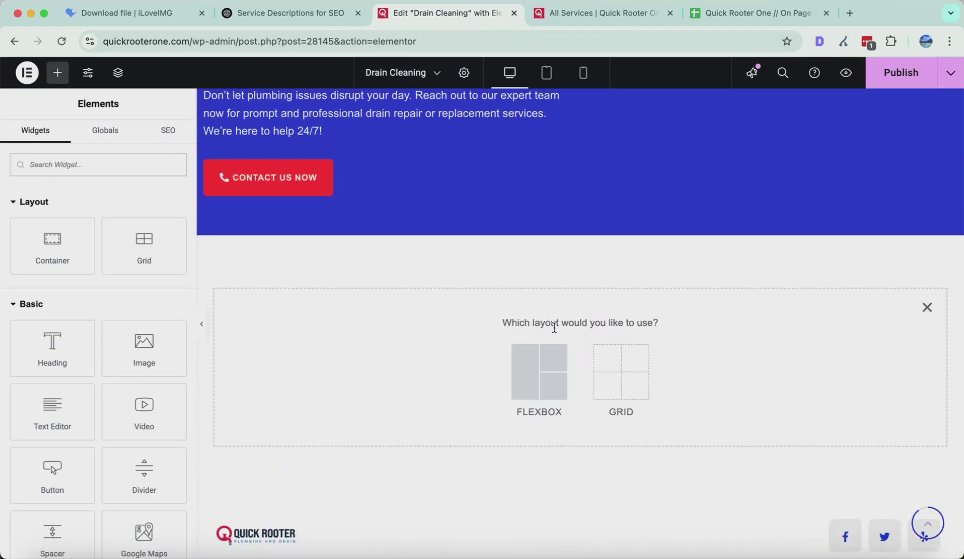
right_click(475, 356)
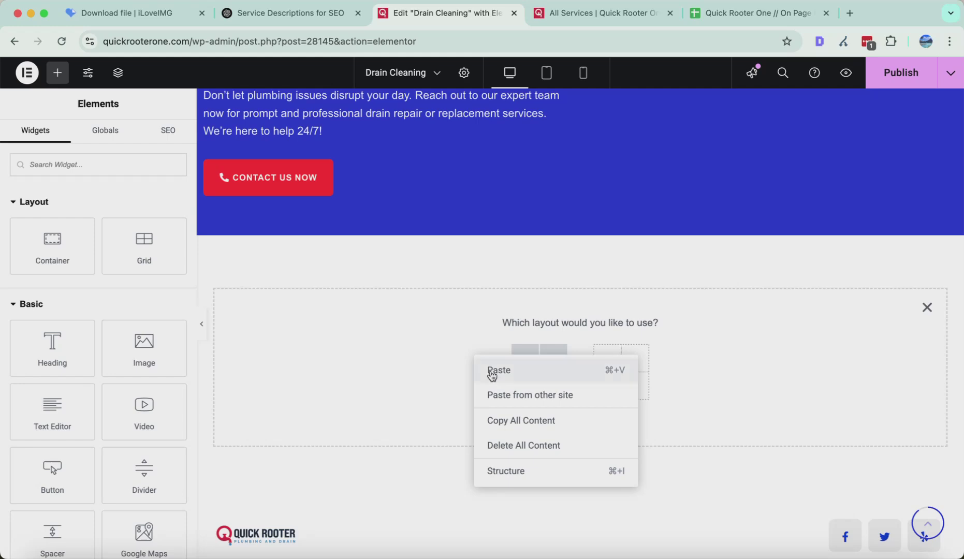
left_click(492, 371)
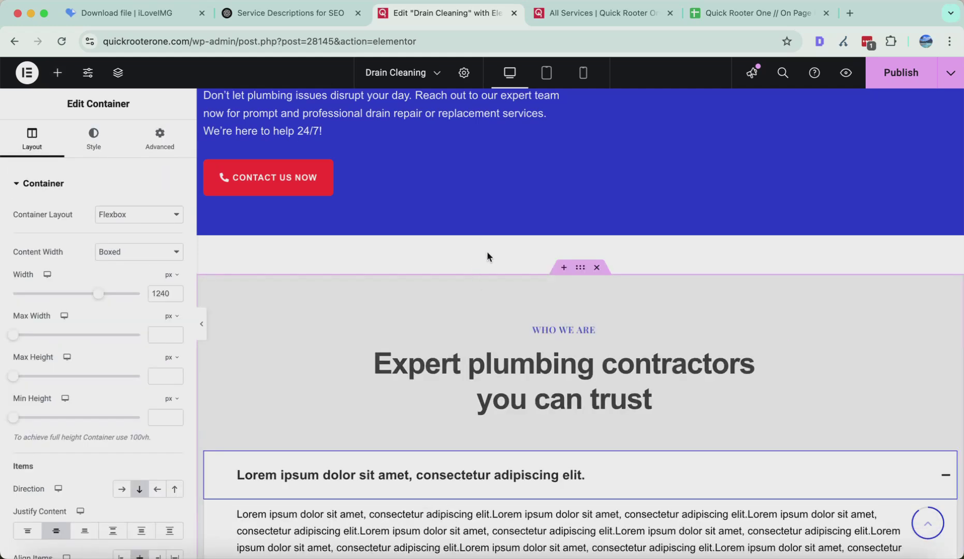
Step: Open the page's structure outline to inspect the gap between the contact banner and the accordion section
right_click(486, 251)
key("Escape")
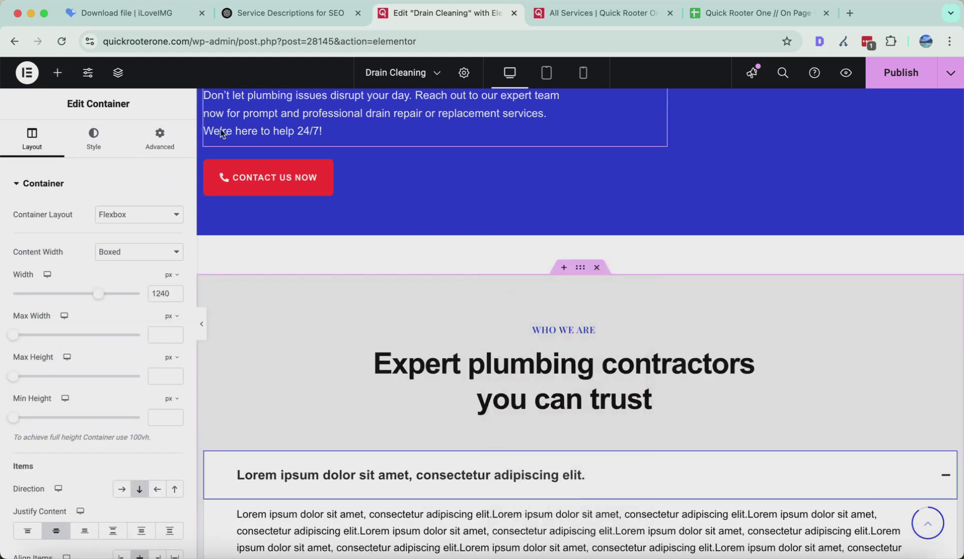
left_click(117, 72)
right_click(510, 255)
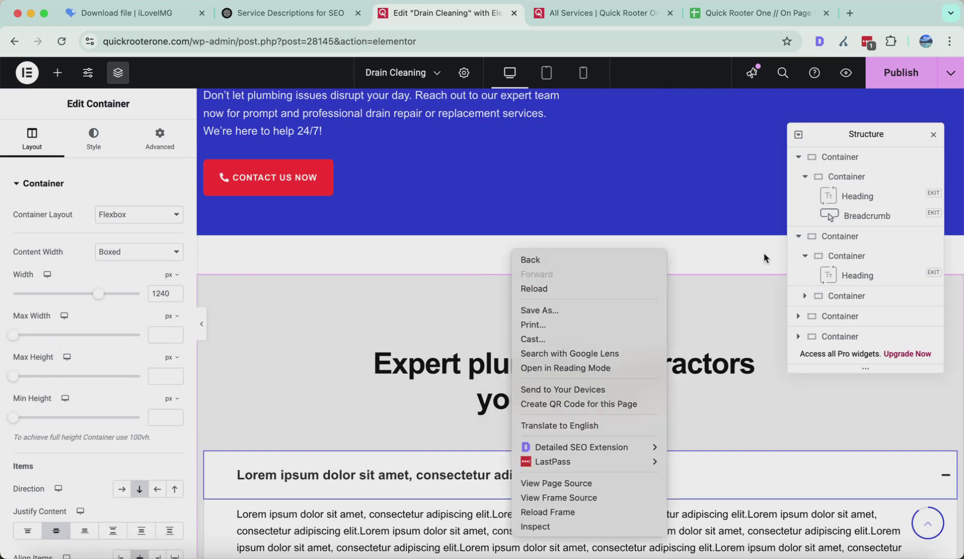
key("Escape")
Step: Toggle the visibility of the nested containers and icon box in the "Discover the advantages of our plumbing services" section to identify them
scroll(844, 346, "down", 5)
left_click(930, 338)
left_click(930, 337)
left_click(927, 315)
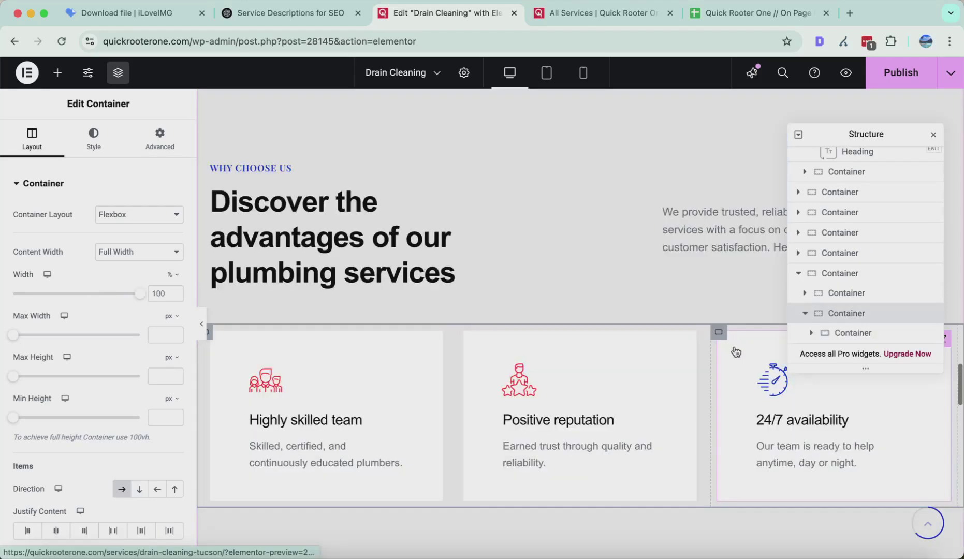
left_click(929, 313)
left_click(929, 313)
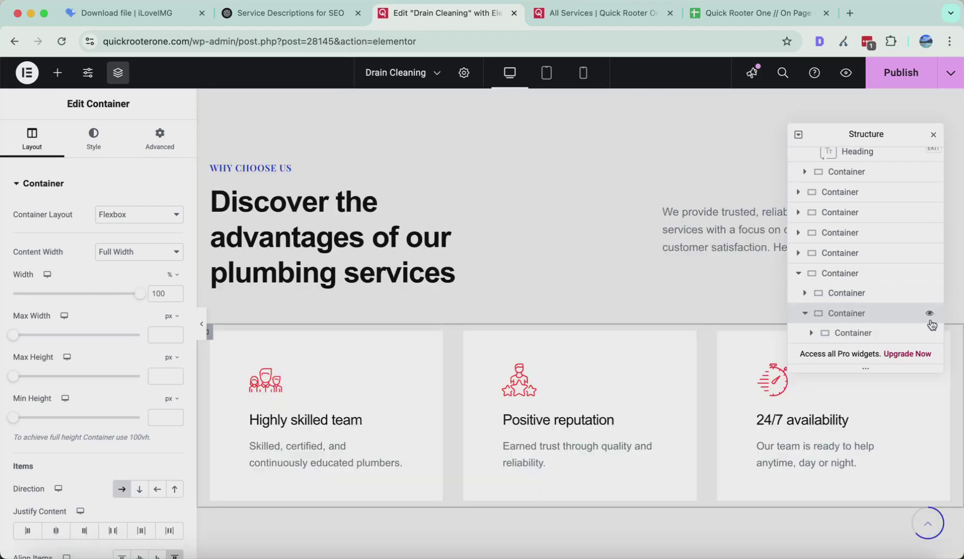
left_click(931, 335)
left_click(930, 335)
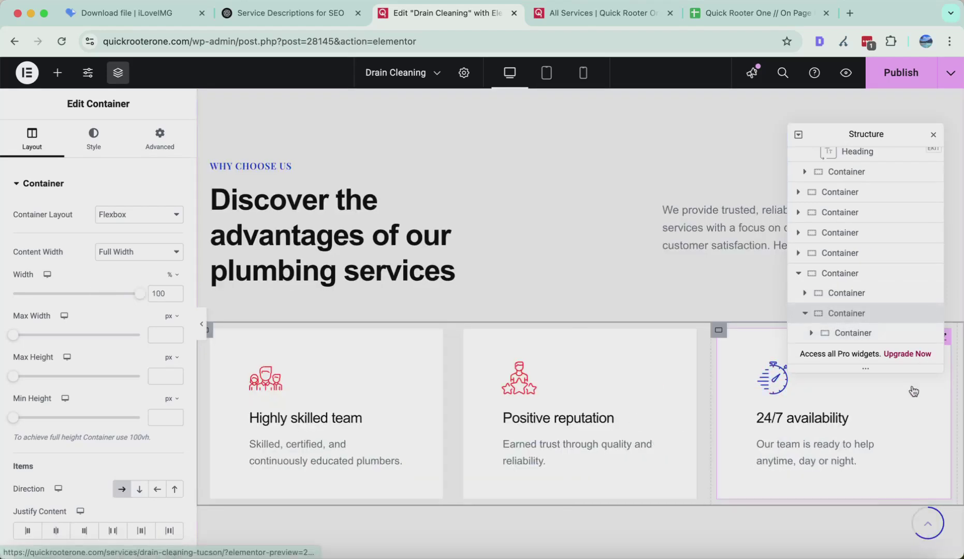
scroll(910, 389, "down", 3)
scroll(901, 322, "down", 3)
left_click(854, 293)
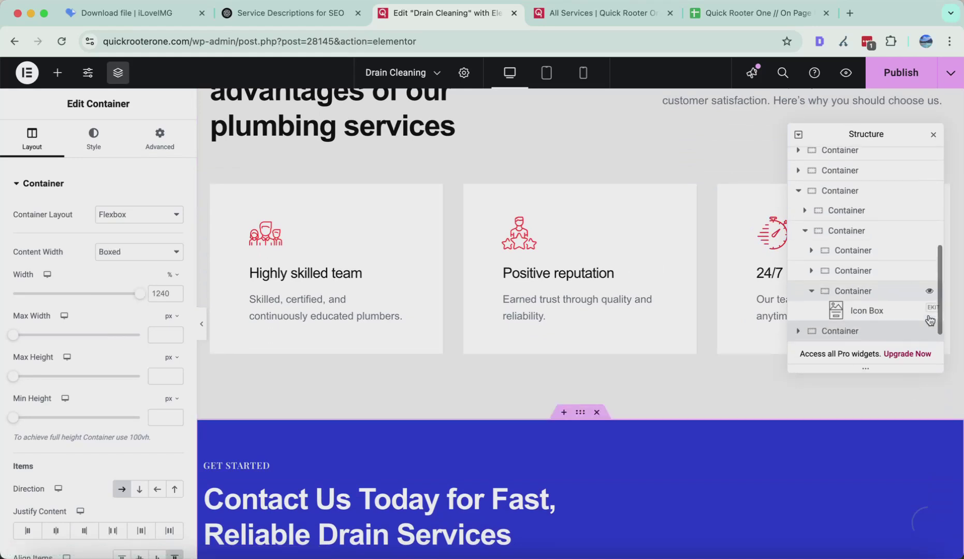
left_click(930, 310)
left_click(930, 311)
Step: Hide and show the contact banner's heading and the accordion's container to identify them in the page structure
left_click(860, 329)
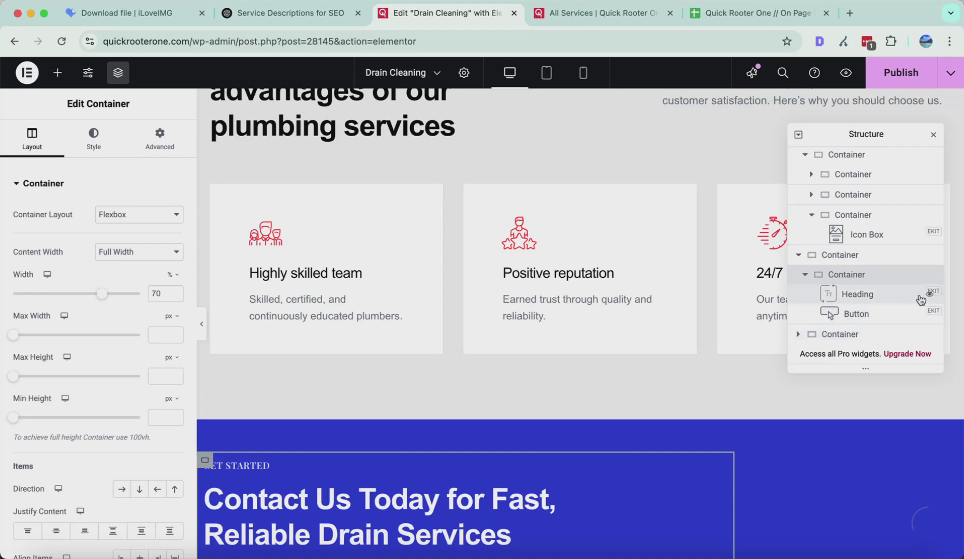
scroll(696, 390, "down", 5)
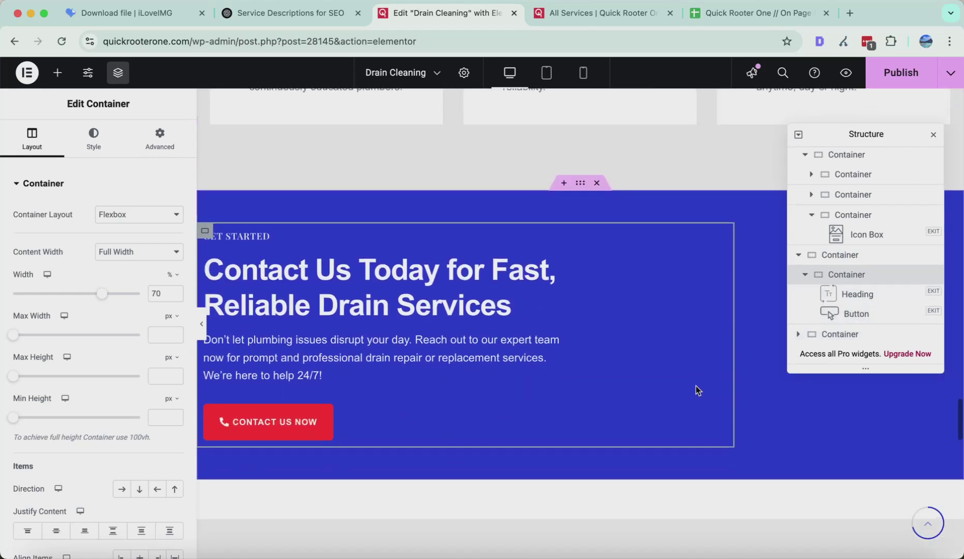
left_click(929, 317)
left_click(929, 318)
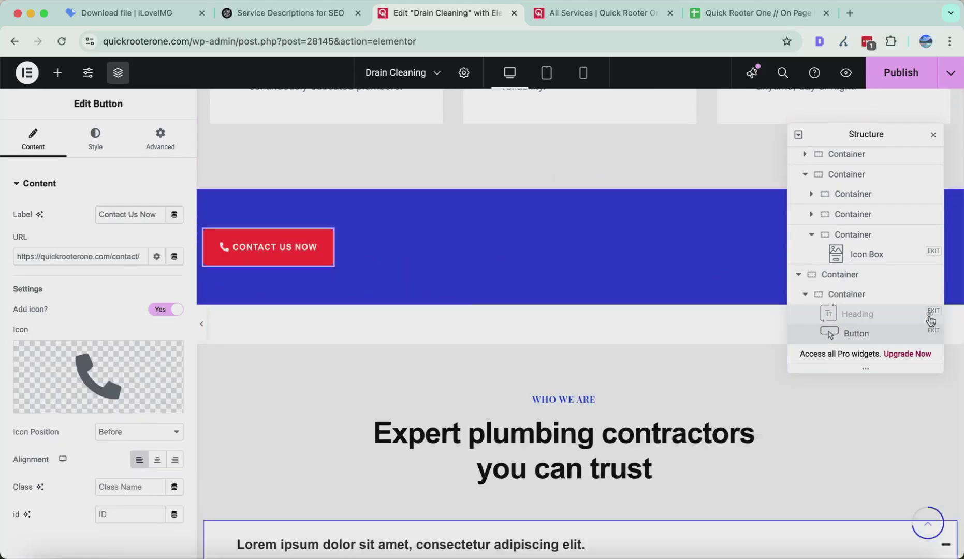
left_click(930, 317)
scroll(744, 400, "down", 3)
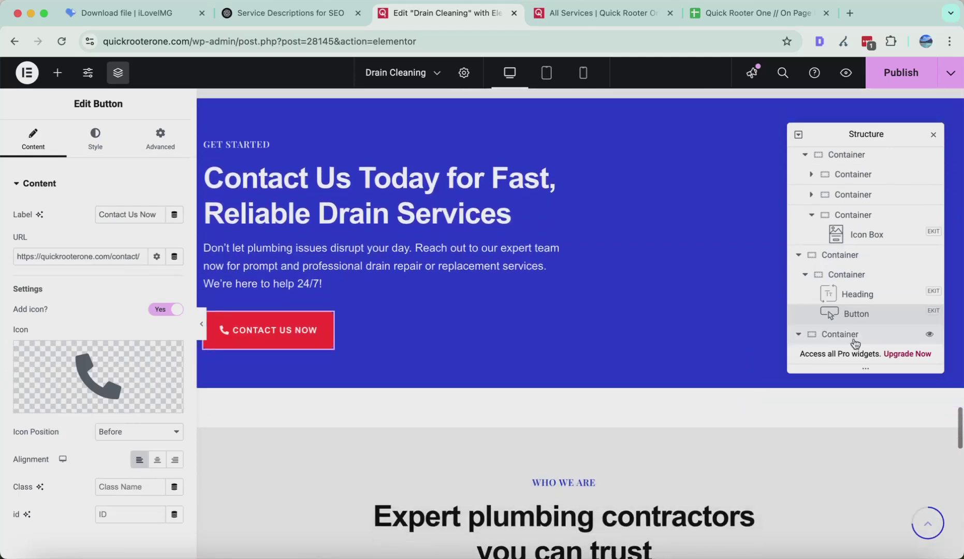
scroll(860, 323, "down", 2)
scroll(864, 316, "down", 1)
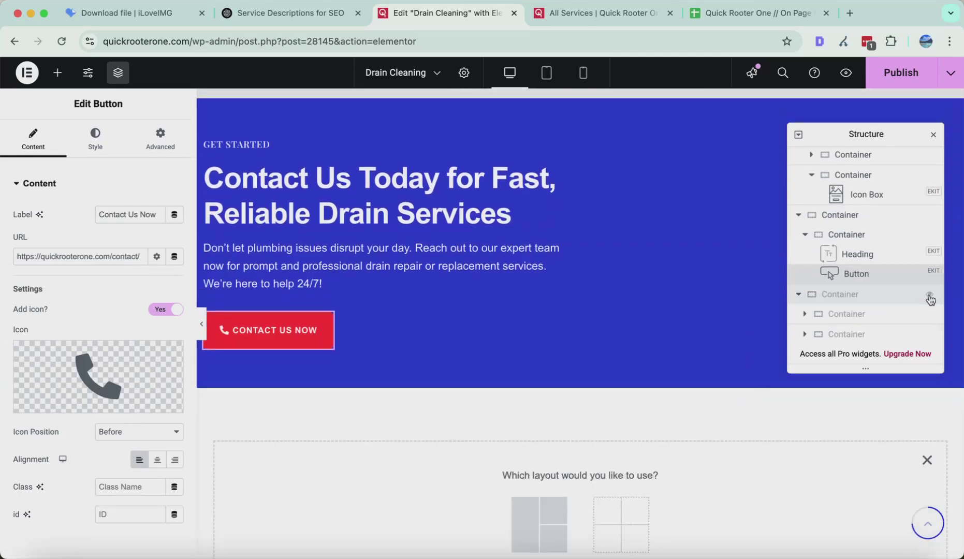
Step: Select the accordion section's container, publish the Drain Cleaning page and open its preview
left_click(880, 295)
left_click(906, 79)
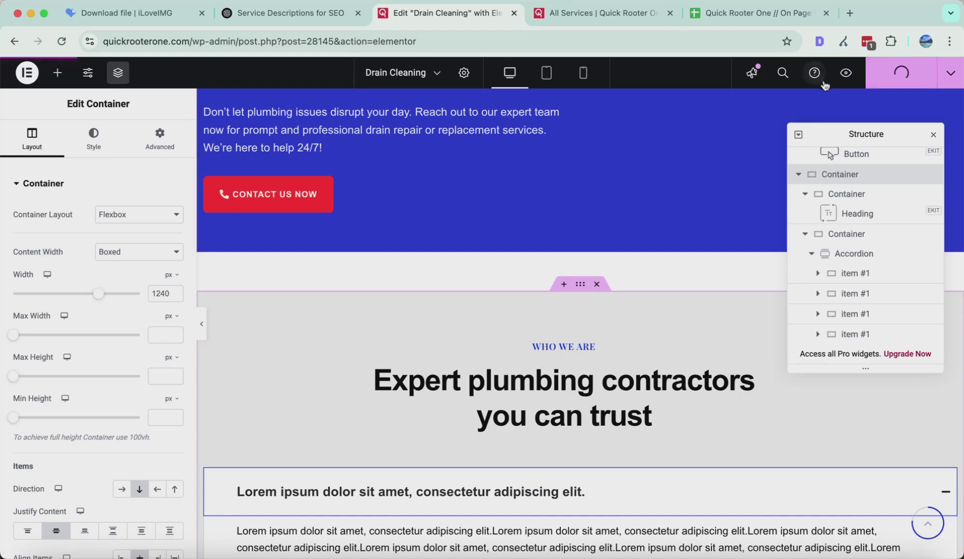
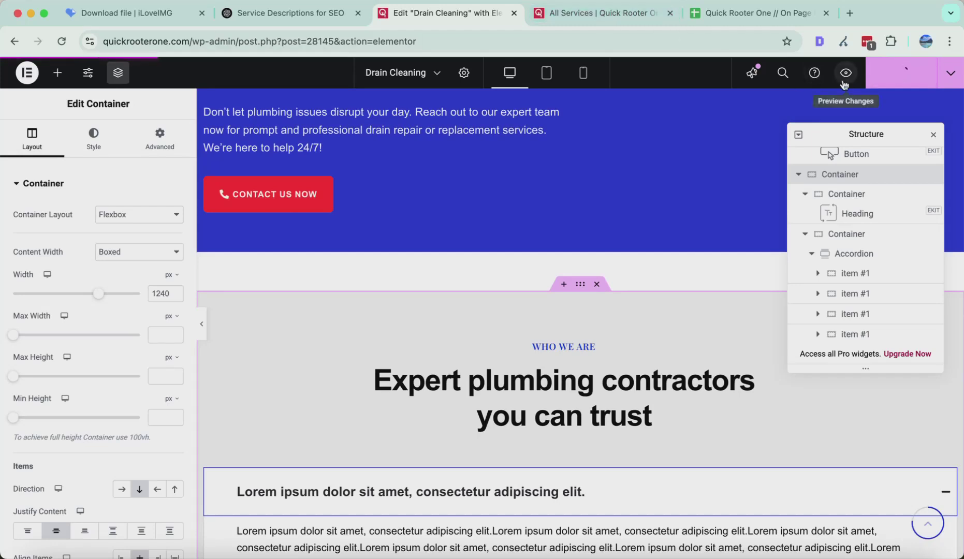
left_click(846, 74)
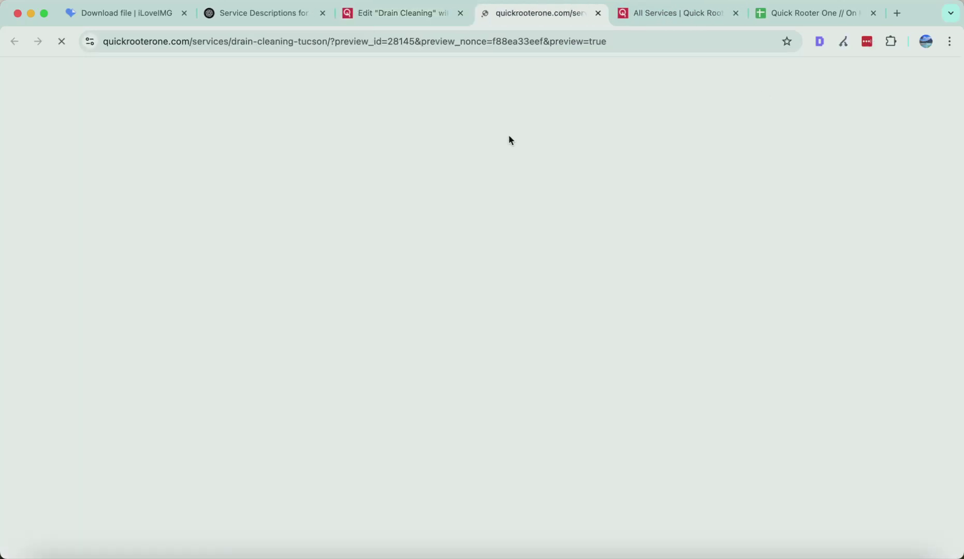
Step: Examine how the accordion section sits between the blue contact banner and the footer in the preview
scroll(508, 138, "down", 15)
scroll(479, 236, "down", 20)
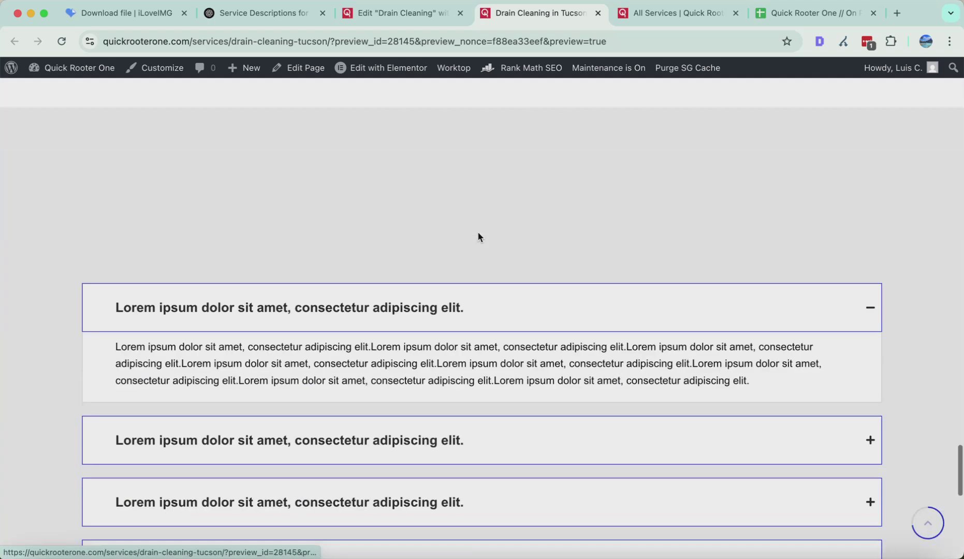
scroll(479, 237, "up", 6)
scroll(478, 237, "up", 1)
scroll(479, 233, "down", 8)
scroll(478, 235, "up", 4)
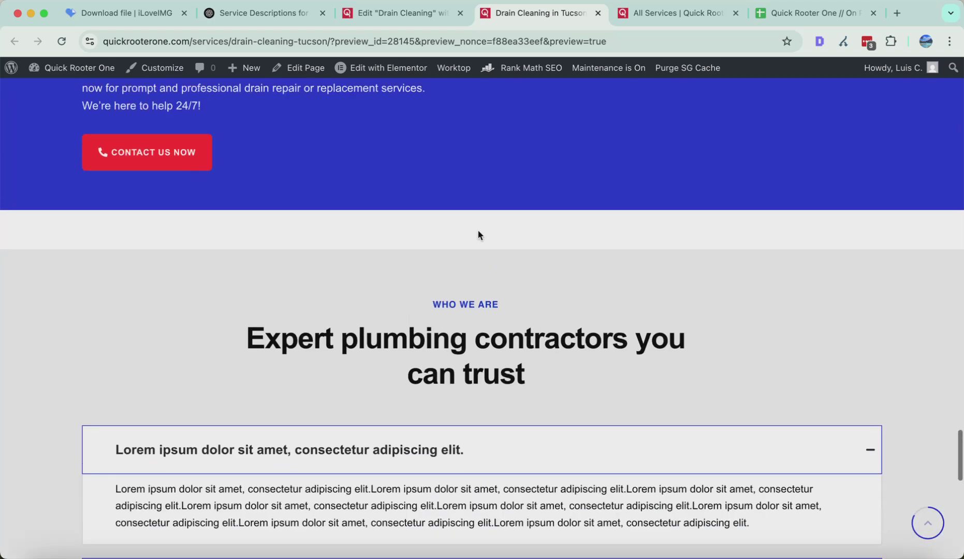
scroll(479, 236, "up", 8)
scroll(480, 236, "down", 10)
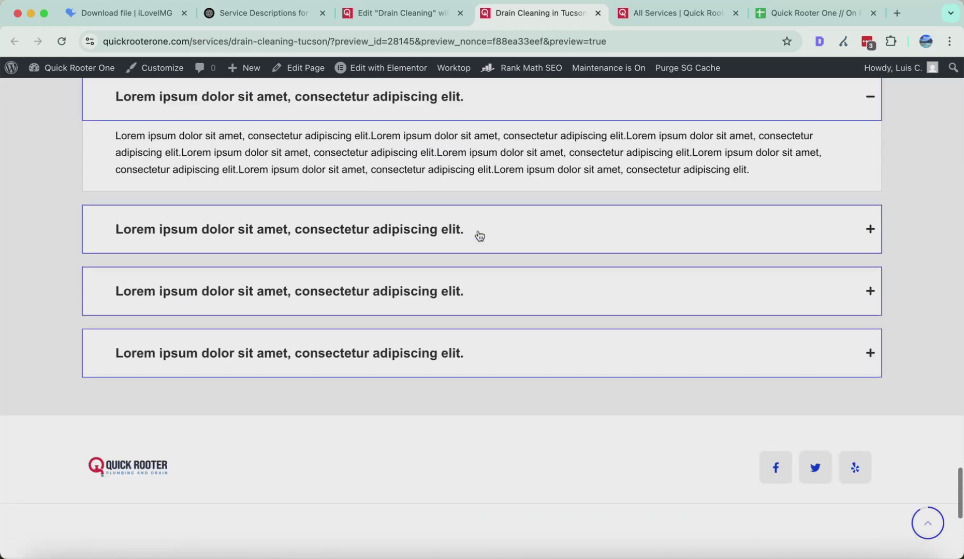
scroll(479, 236, "up", 12)
scroll(478, 231, "down", 10)
scroll(478, 230, "up", 10)
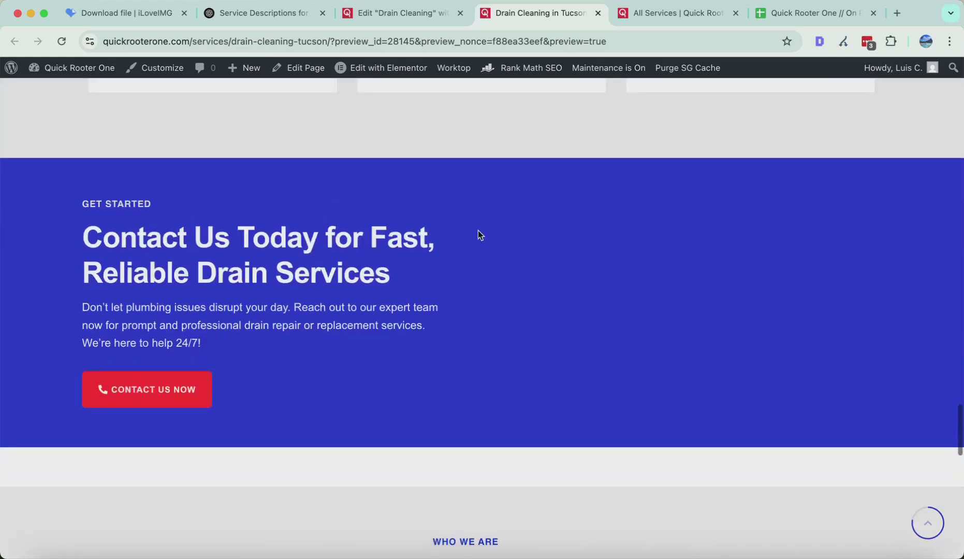
scroll(479, 231, "up", 6)
scroll(478, 230, "down", 11)
scroll(478, 229, "down", 4)
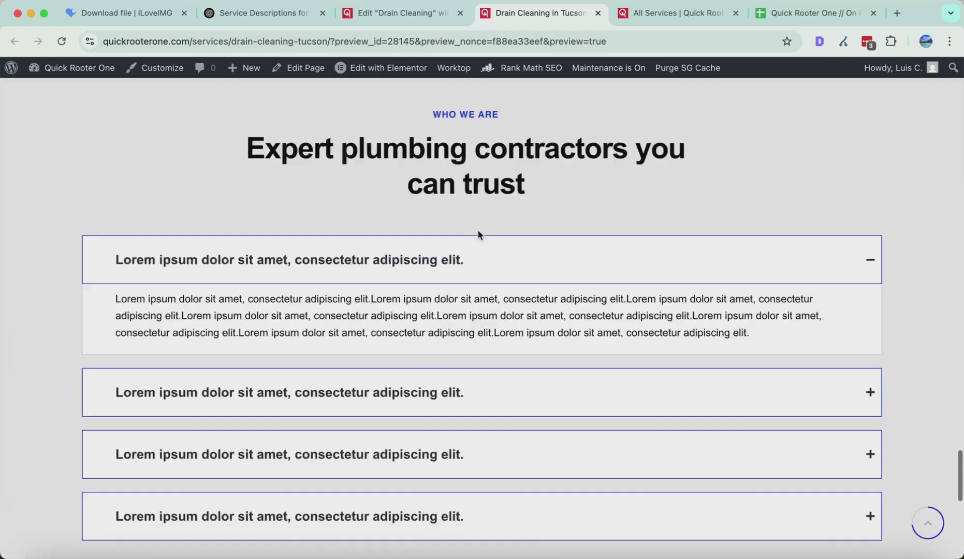
scroll(482, 240, "up", 5)
scroll(491, 499, "down", 8)
scroll(469, 456, "up", 6)
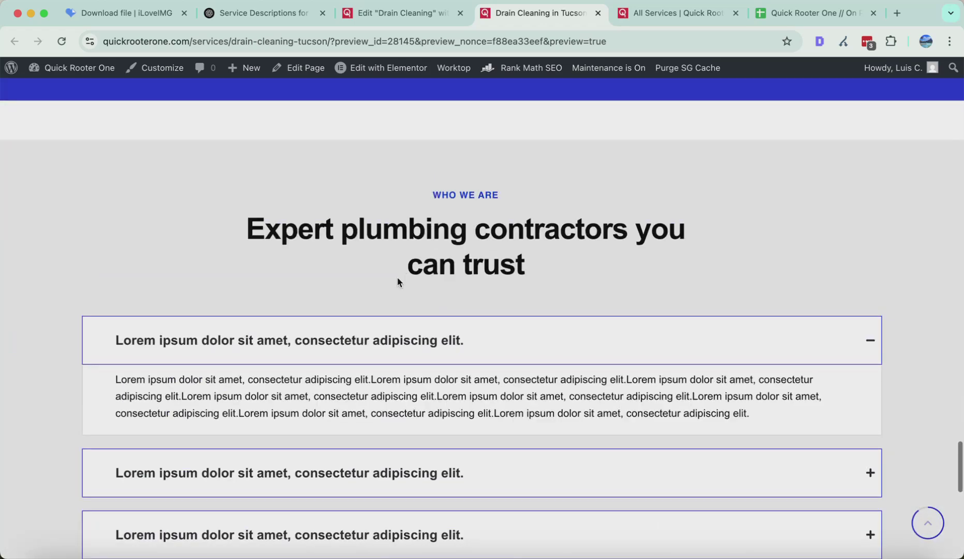
left_click_drag(300, 224, 751, 414)
Step: Delete the accordion section below the contact banner and paste the copied one at the end of the "Discover the advantages of our plumbing services" container
left_click(404, 13)
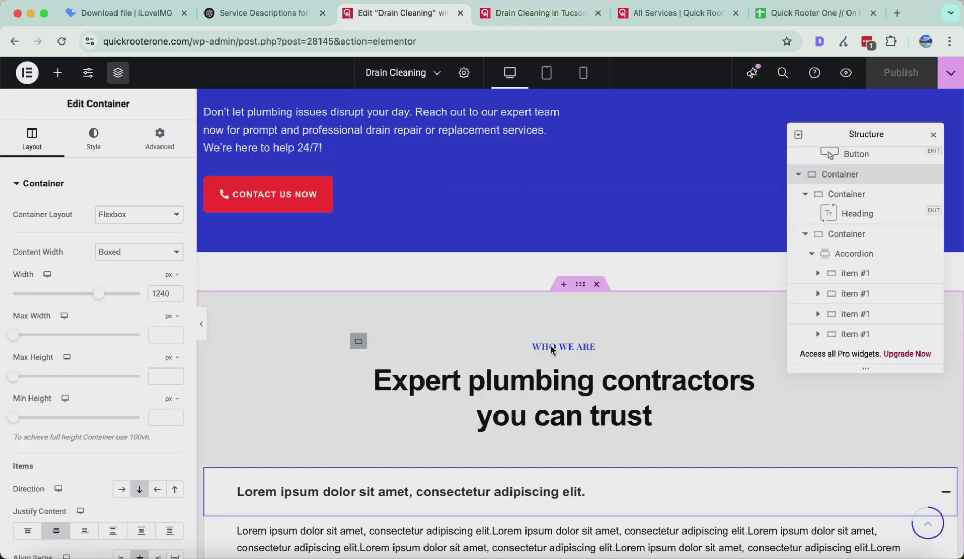
left_click(596, 285)
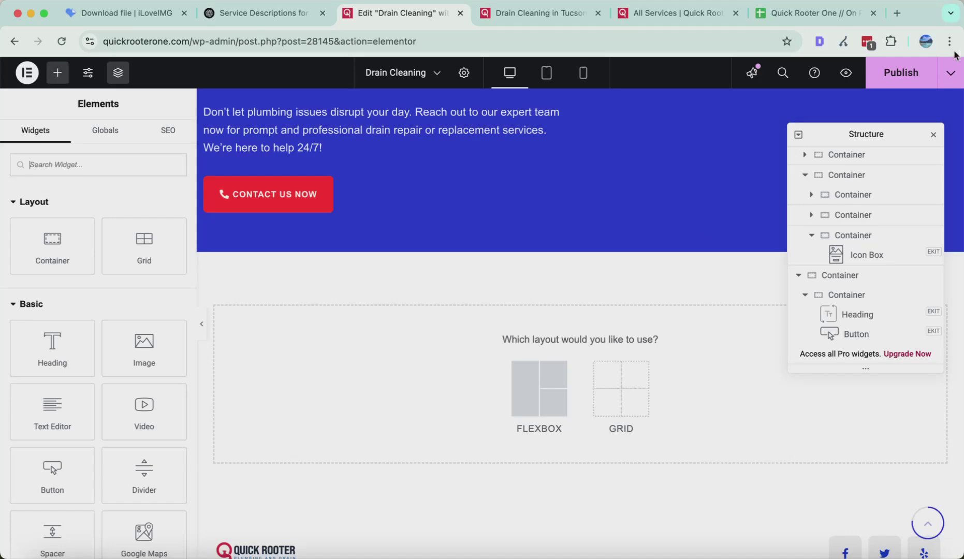
scroll(562, 329, "down", 10)
scroll(564, 336, "up", 2)
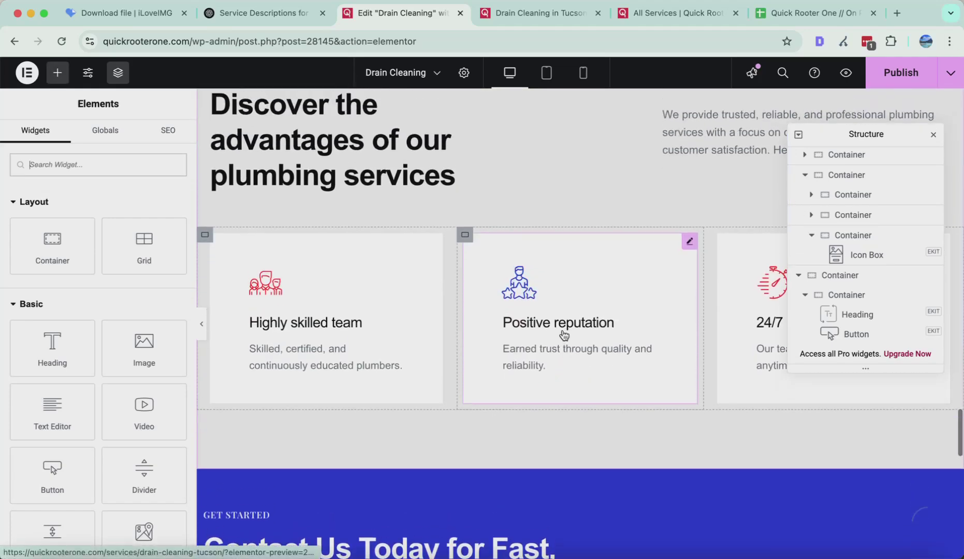
scroll(564, 334, "up", 2)
scroll(496, 506, "up", 8)
scroll(497, 505, "up", 10)
scroll(497, 506, "down", 15)
scroll(498, 505, "down", 1)
right_click(434, 437)
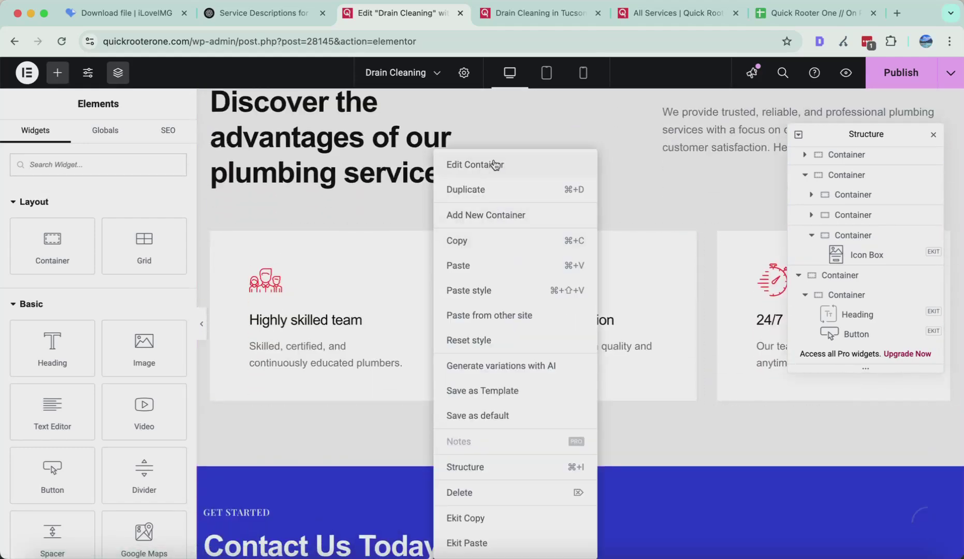
left_click(458, 265)
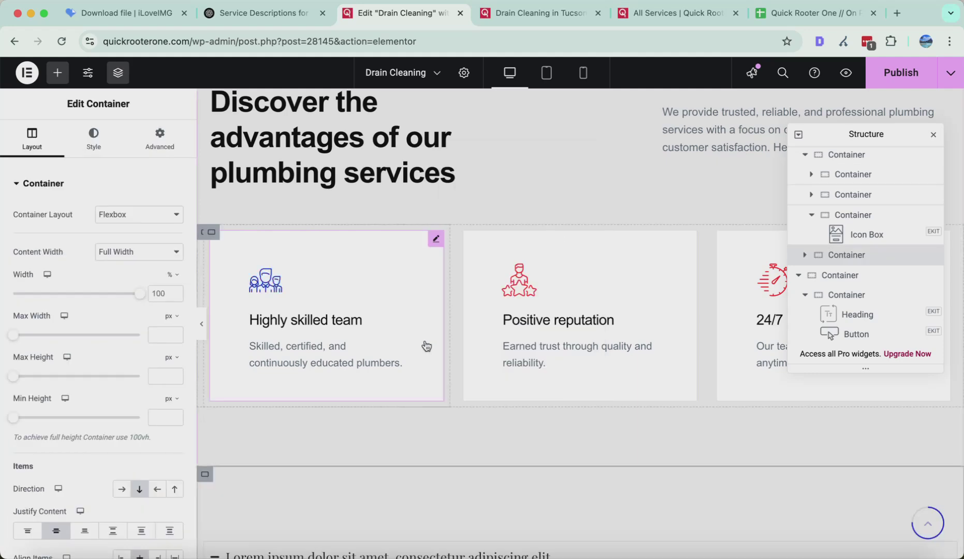
Step: Publish the page and check the pasted accordion's spacing between the advantage cards and the contact banner
scroll(462, 268, "down", 5)
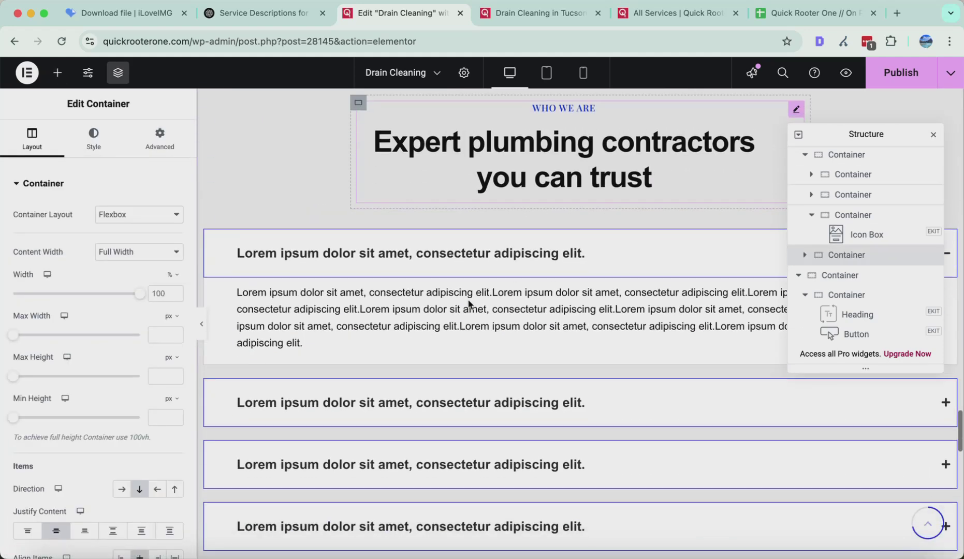
left_click(903, 78)
scroll(581, 292, "down", 4)
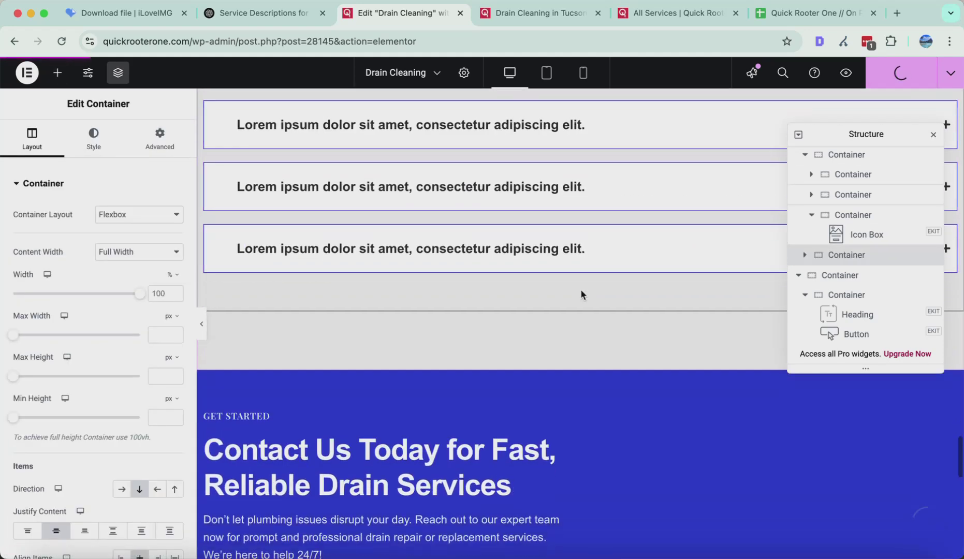
scroll(581, 293, "up", 8)
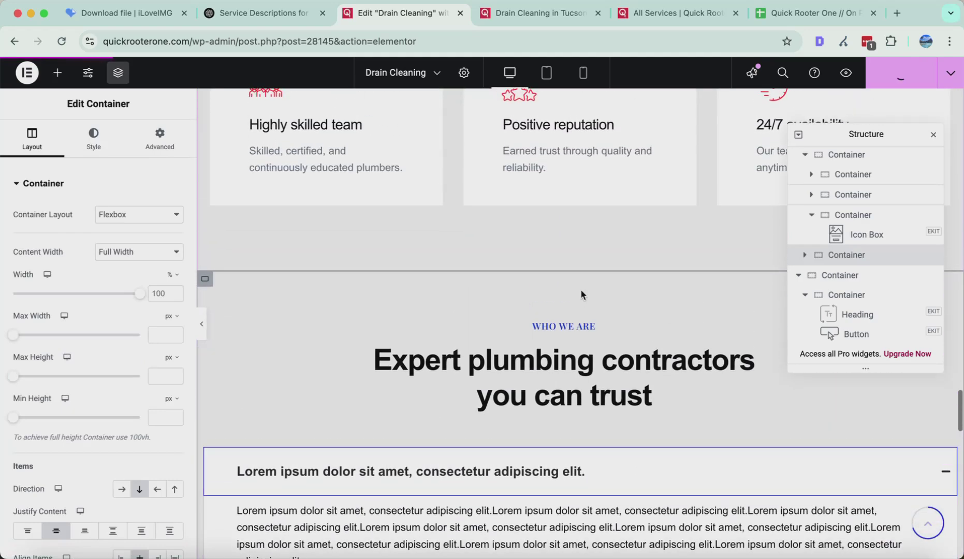
scroll(580, 292, "down", 4)
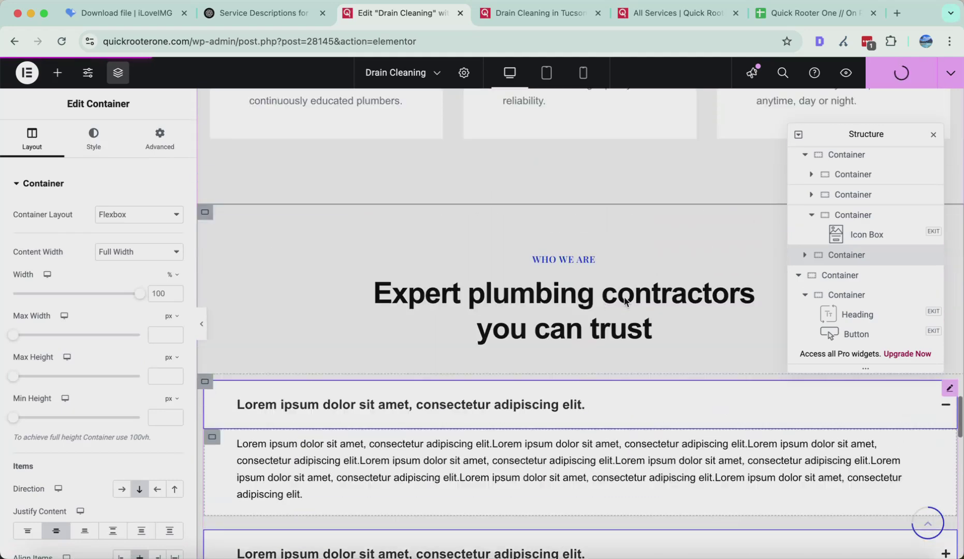
scroll(625, 302, "down", 5)
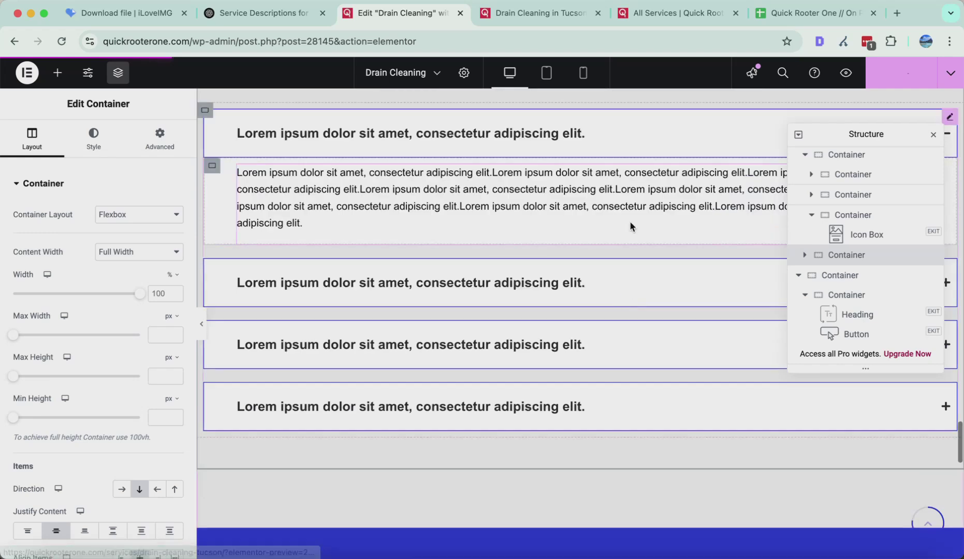
Step: Review the accordion section above the contact banner in the refreshed preview, and return to the page editor
left_click(526, 19)
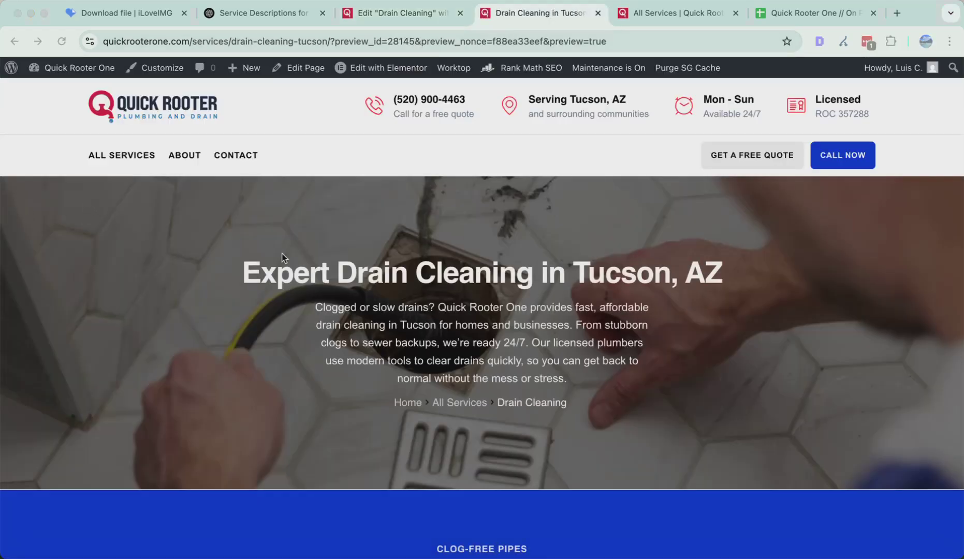
scroll(283, 255, "down", 20)
scroll(282, 255, "down", 15)
scroll(409, 209, "down", 10)
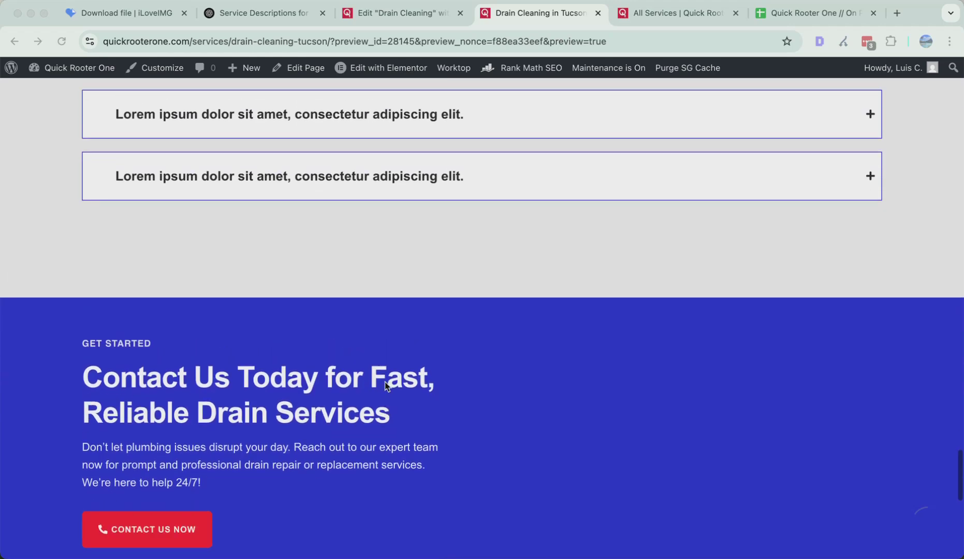
scroll(384, 385, "up", 5)
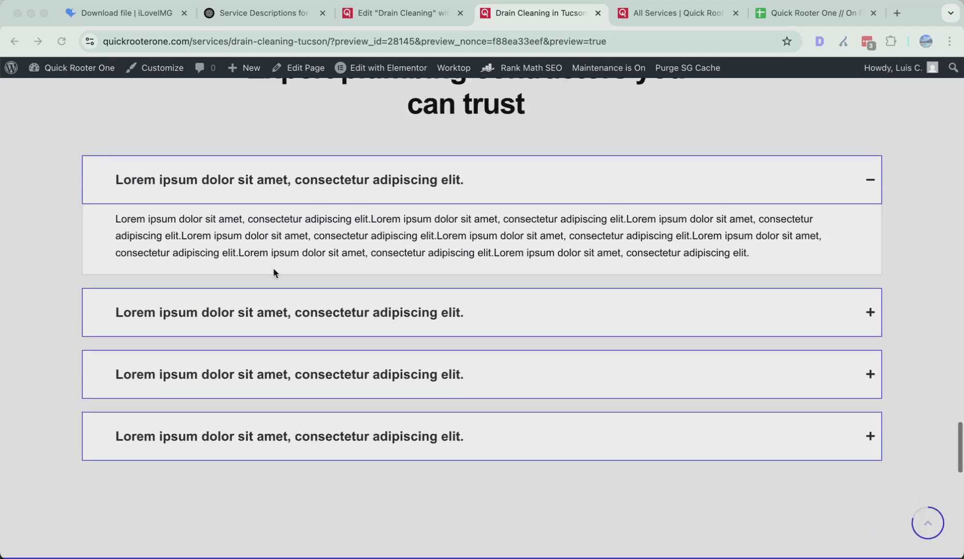
scroll(459, 191, "up", 3)
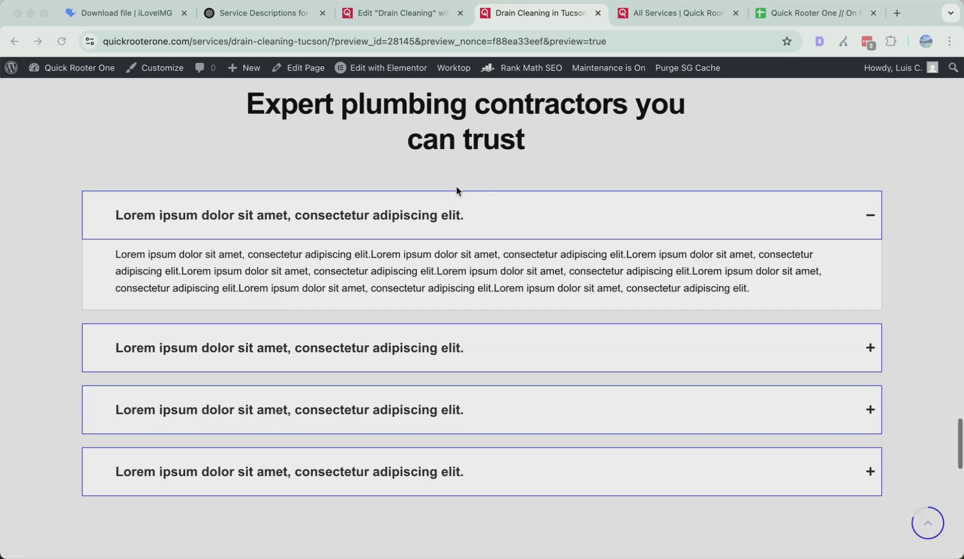
left_click(437, 20)
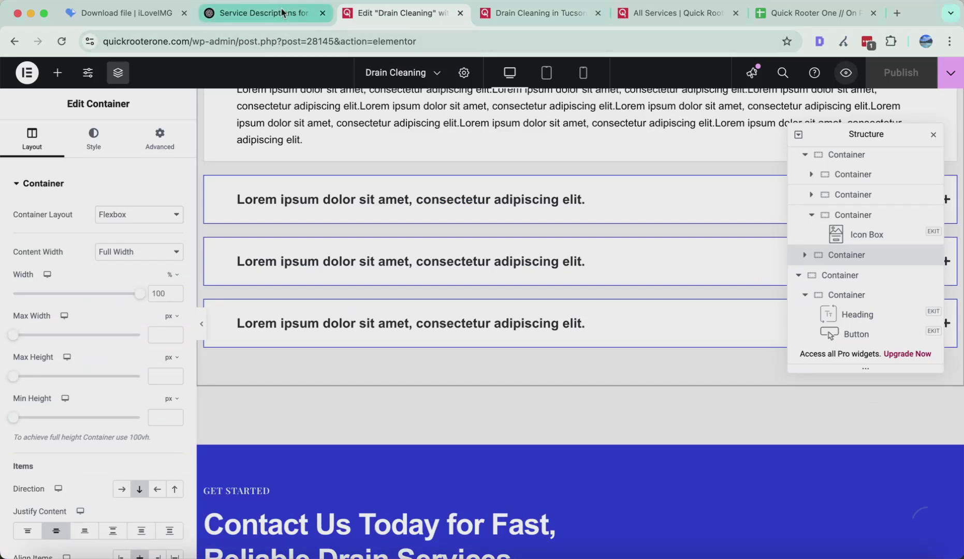
Step: Close the Drain Cleaning in Tucson preview and the All Services page, and return to the page editor
left_click(597, 14)
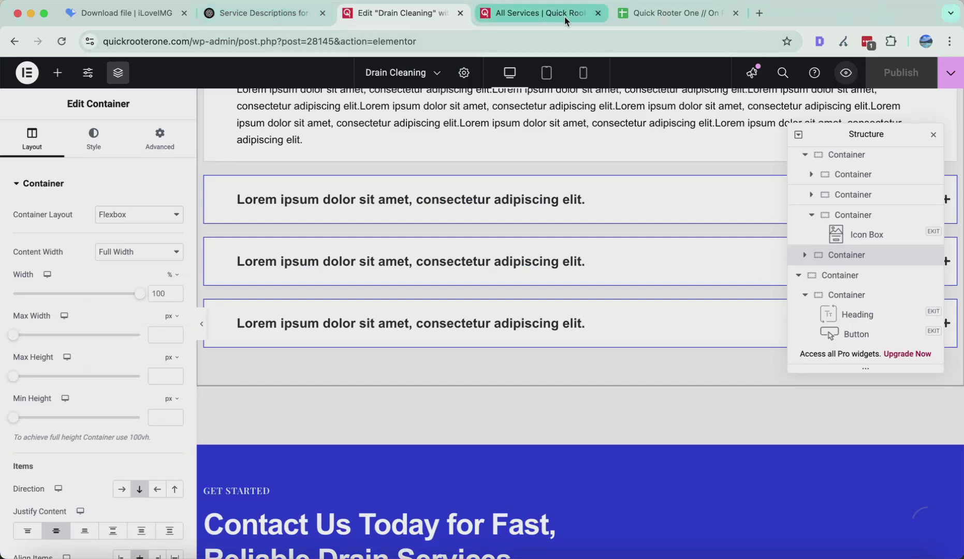
left_click(569, 15)
left_click(597, 14)
left_click(438, 16)
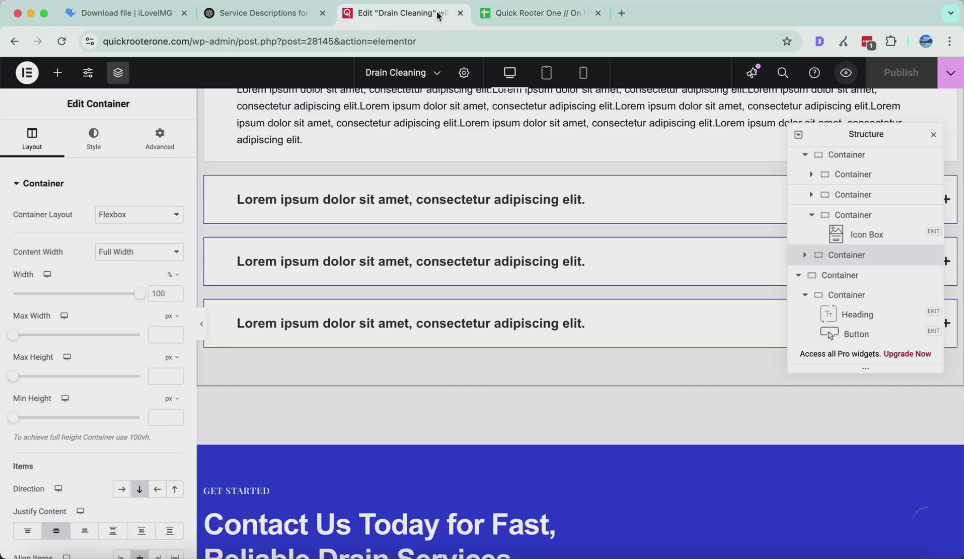
scroll(379, 206, "up", 4)
left_click(315, 2)
Step: Switch to the ChatGPT conversation and copy the FAQ question "How do I know if I need drain cleaning?"
left_click(269, 14)
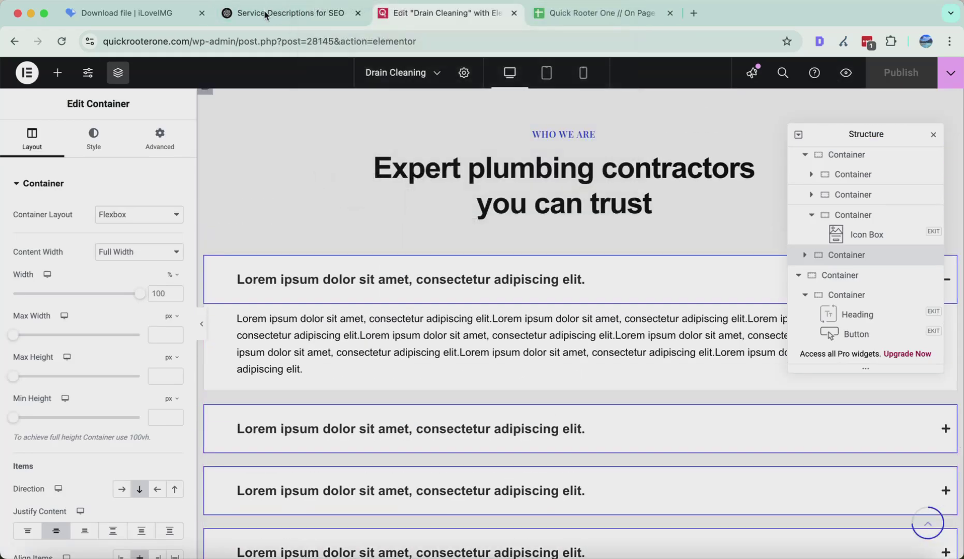
left_click(268, 15)
scroll(406, 443, "down", 4)
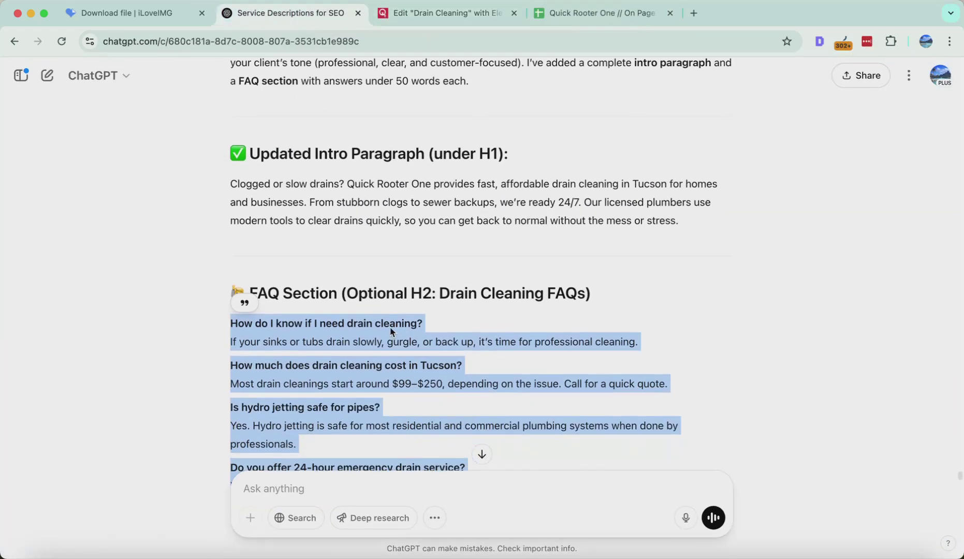
triple_click(389, 321)
key("super+c")
Step: Replace the first accordion item's title in the page editor with the copied question "How do I know if I need drain cleaning?"
left_click(409, 13)
scroll(383, 355, "down", 3)
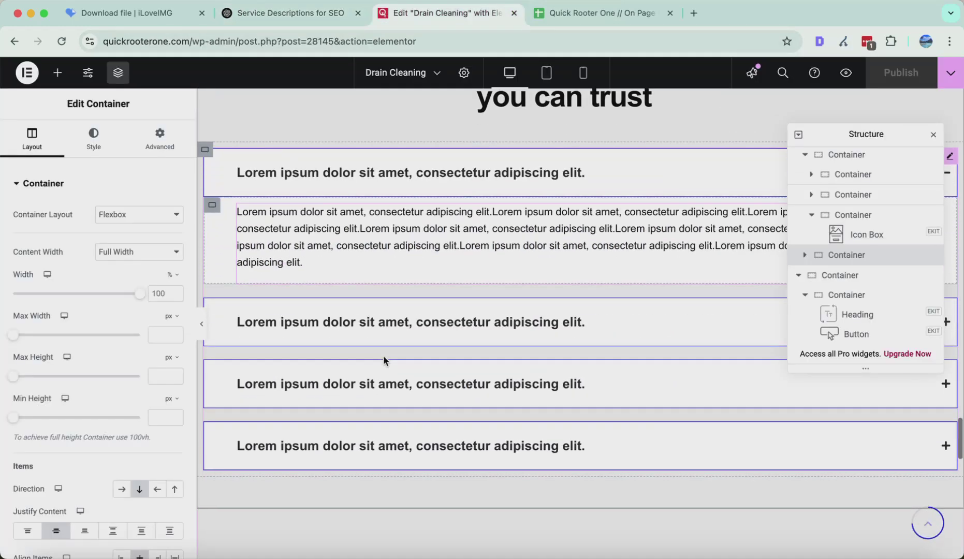
left_click(294, 172)
left_click(95, 137)
left_click(33, 137)
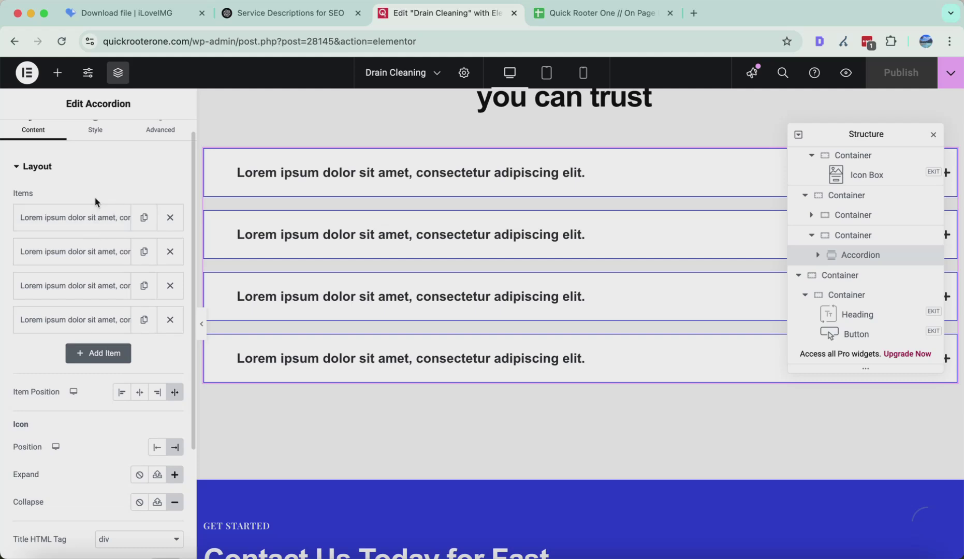
key("super+Tab")
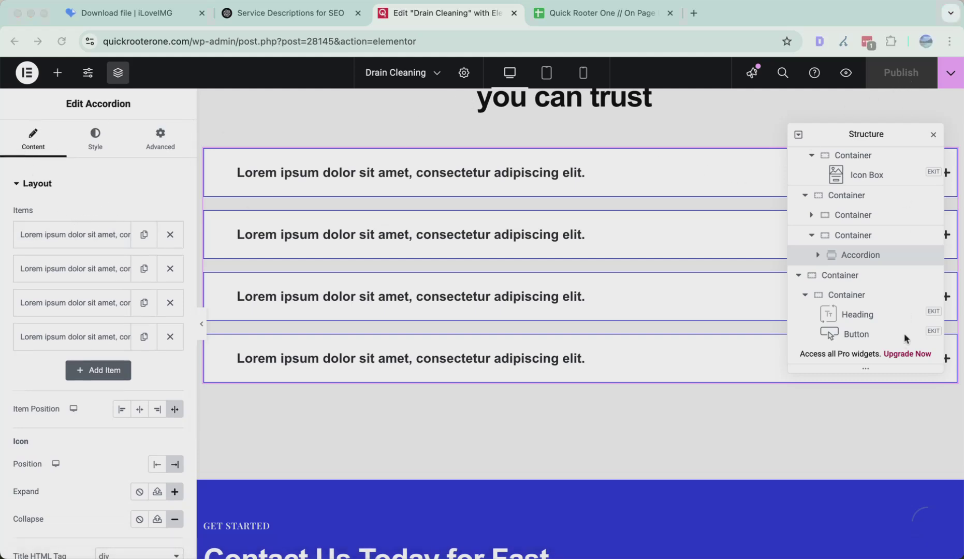
left_click(52, 233)
left_click(61, 283)
key("super+a")
key("super+v")
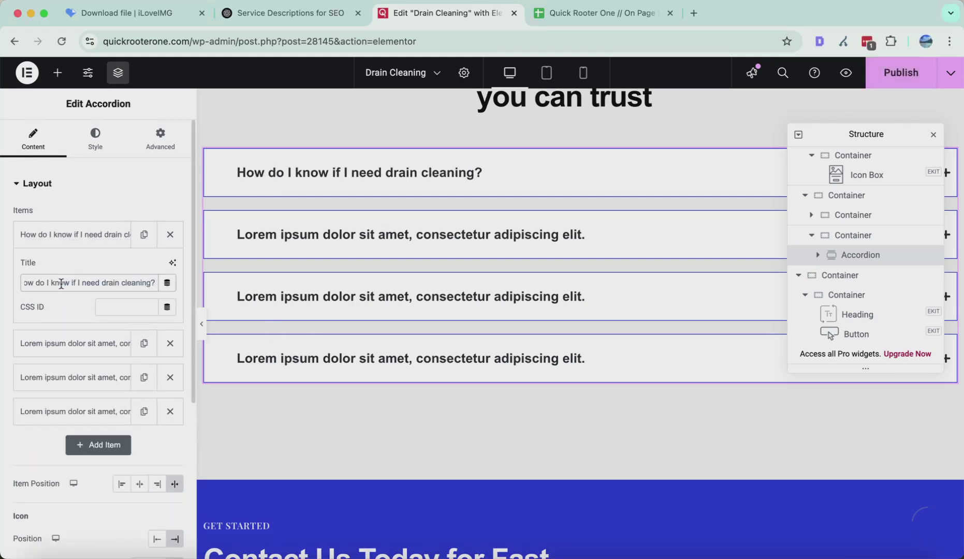
Step: Copy "How much does drain cleaning cost in Tucson?" from the ChatGPT FAQ and set it as the second accordion item's title
left_click(314, 15)
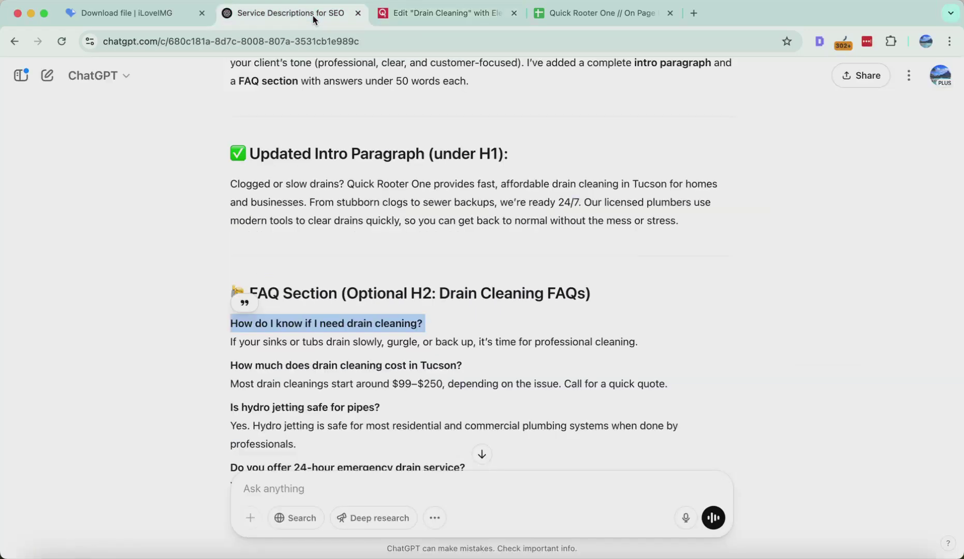
triple_click(257, 366)
key("ctrl+c")
left_click(440, 13)
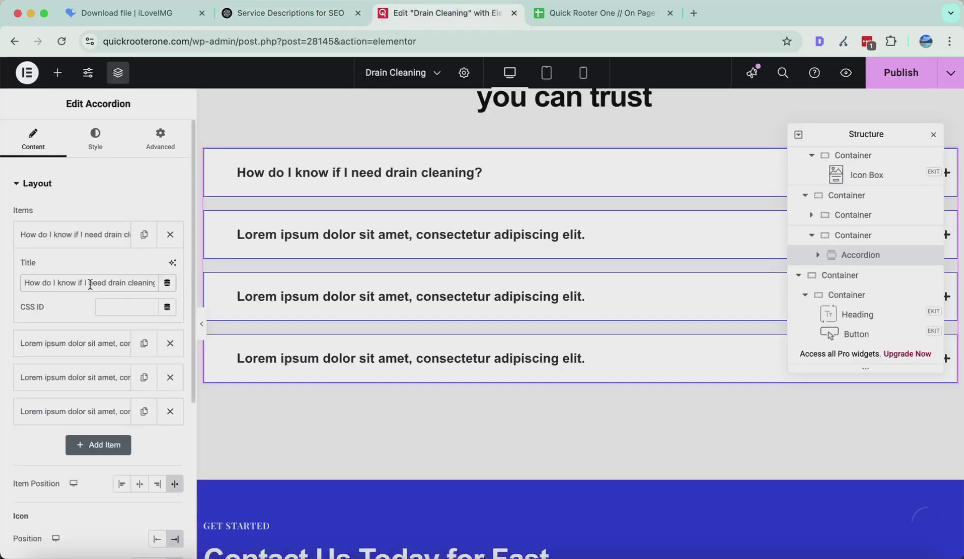
left_click(70, 341)
triple_click(64, 313)
key("ctrl+v")
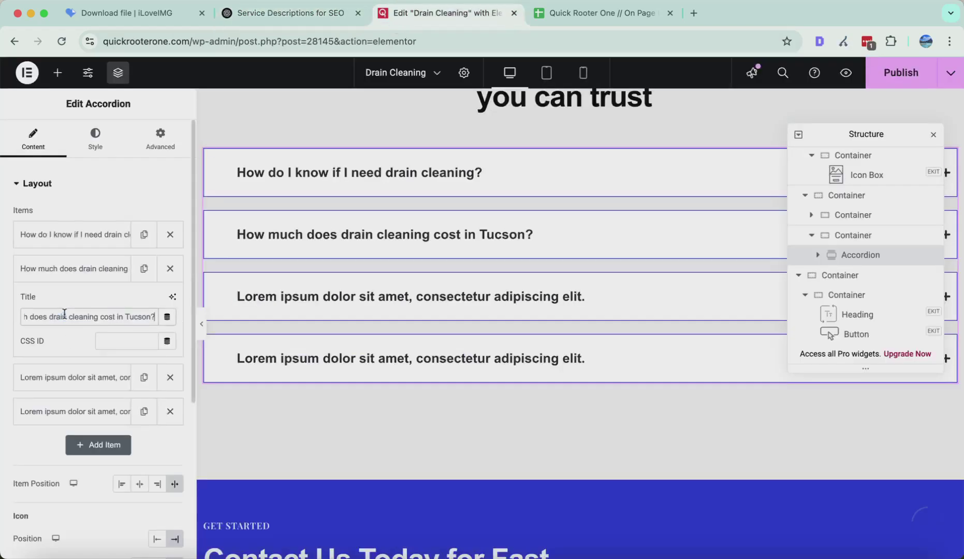
Step: Copy "Is hydro jetting safe for pipes?" from the ChatGPT FAQ and set it as the third accordion item's title
left_click(293, 14)
scroll(310, 311, "down", 2)
triple_click(308, 362)
key("ctrl+c")
left_click(446, 13)
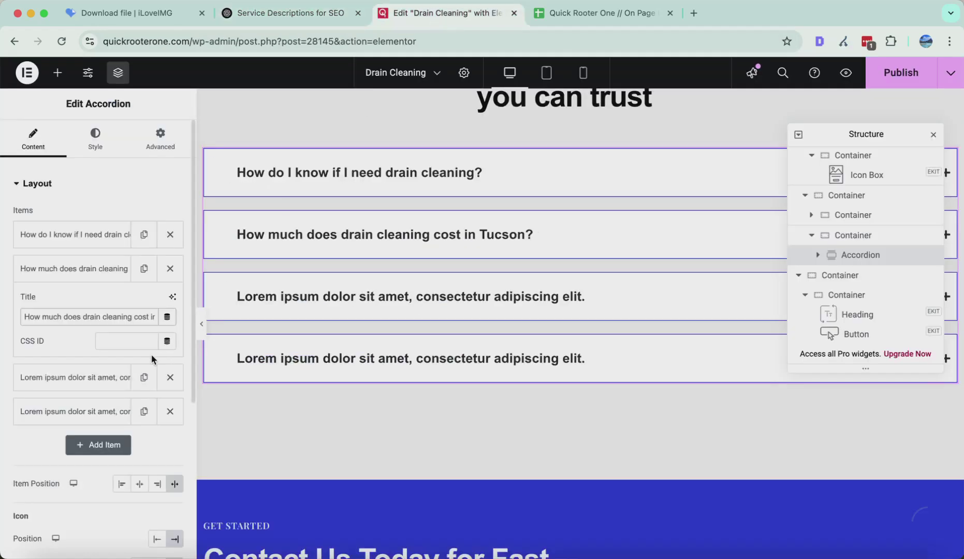
left_click(79, 376)
triple_click(83, 347)
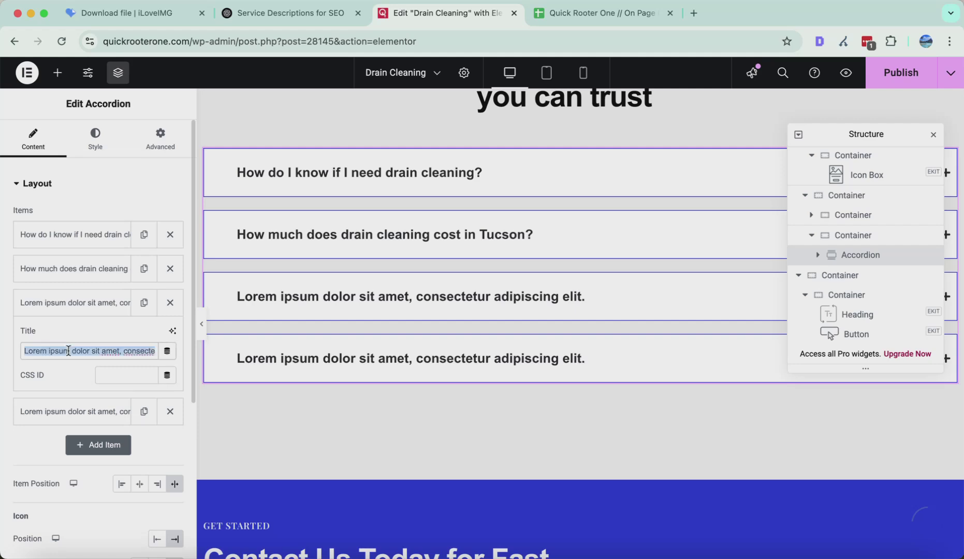
key("ctrl+v")
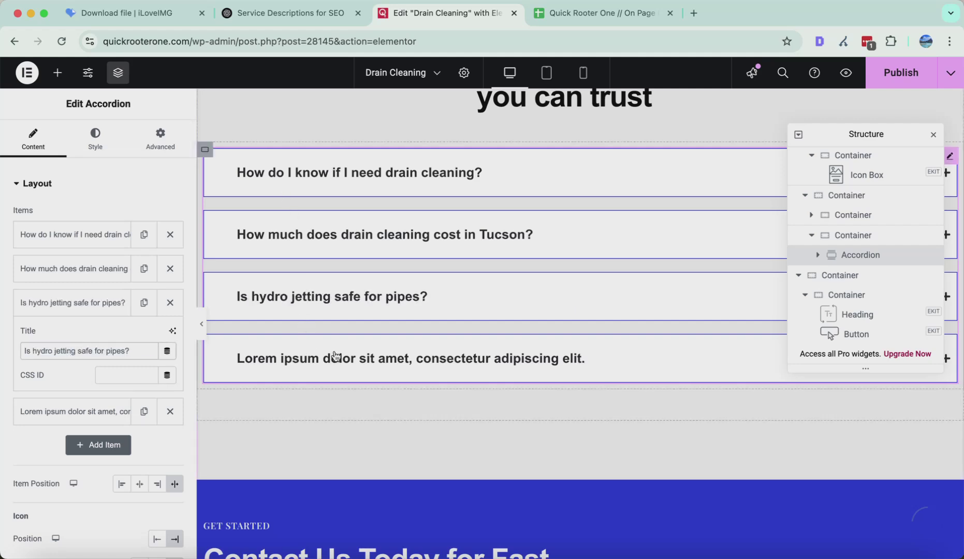
Step: Copy "Do you offer 24-hour emergency drain service?" from the ChatGPT FAQ and set it as the fourth accordion item's title
left_click(283, 15)
left_click(307, 437)
triple_click(306, 424)
scroll(306, 422, "down", 5)
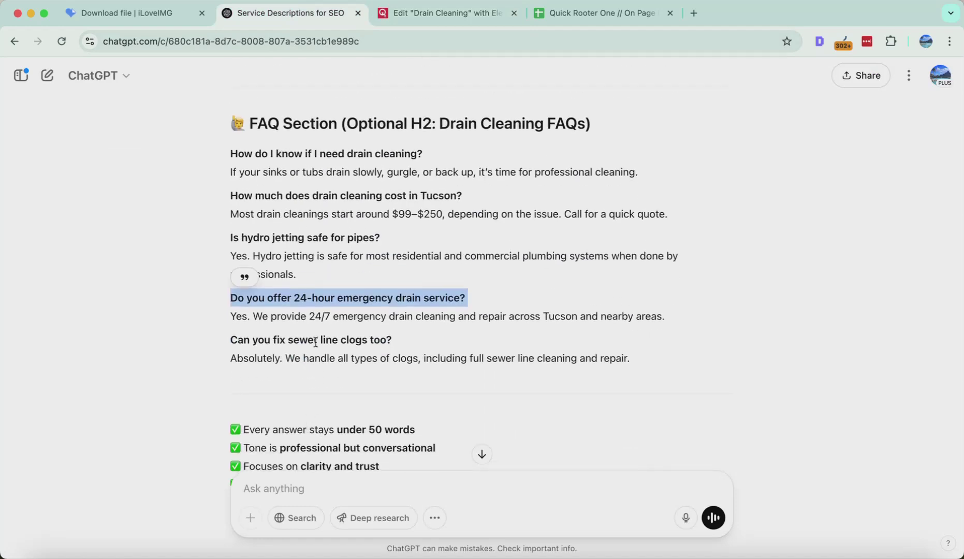
triple_click(315, 337)
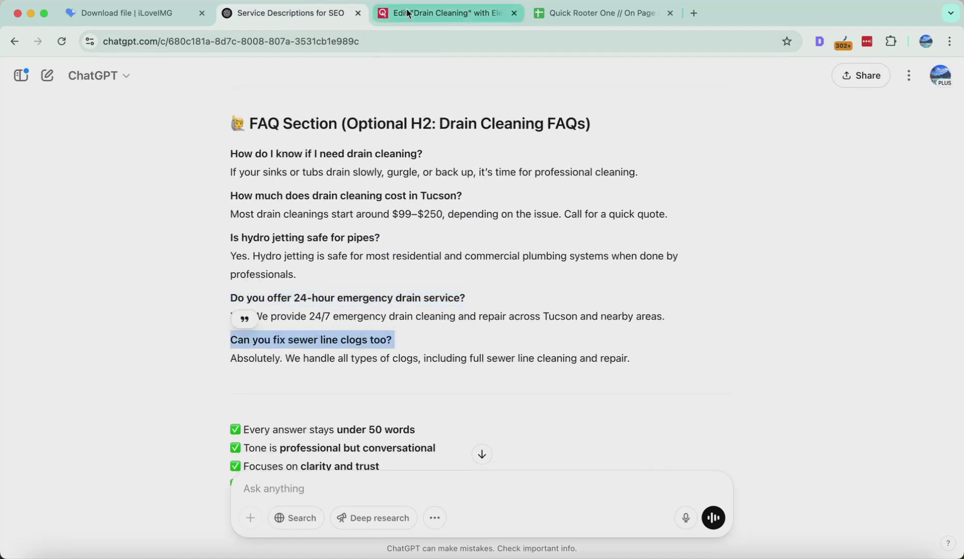
left_click(323, 309)
triple_click(322, 293)
key("ctrl+c")
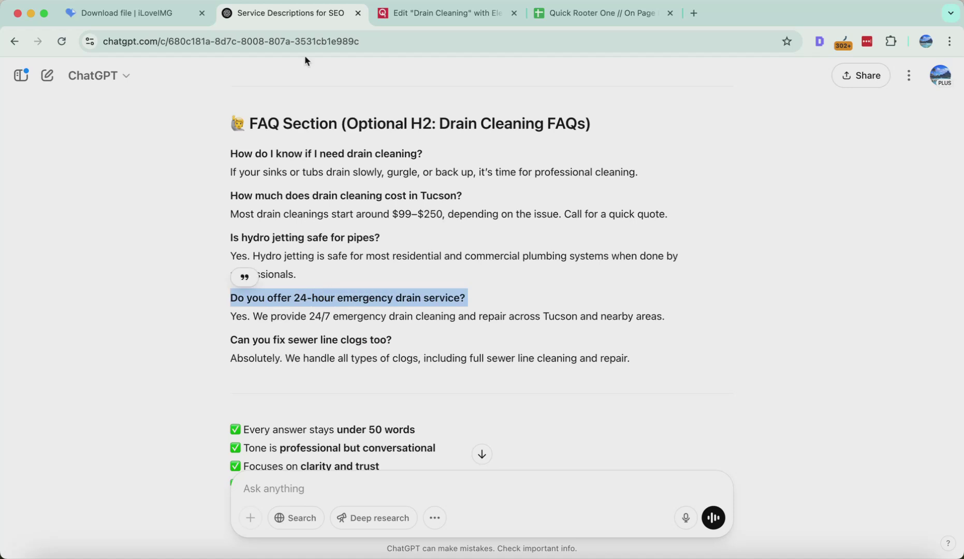
key("ctrl+Tab")
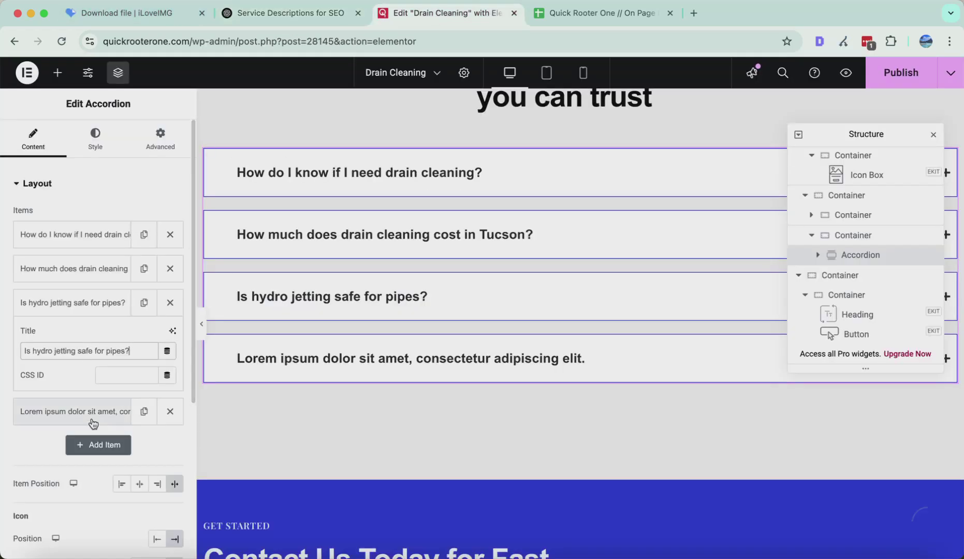
left_click(83, 411)
triple_click(73, 385)
key("ctrl+v")
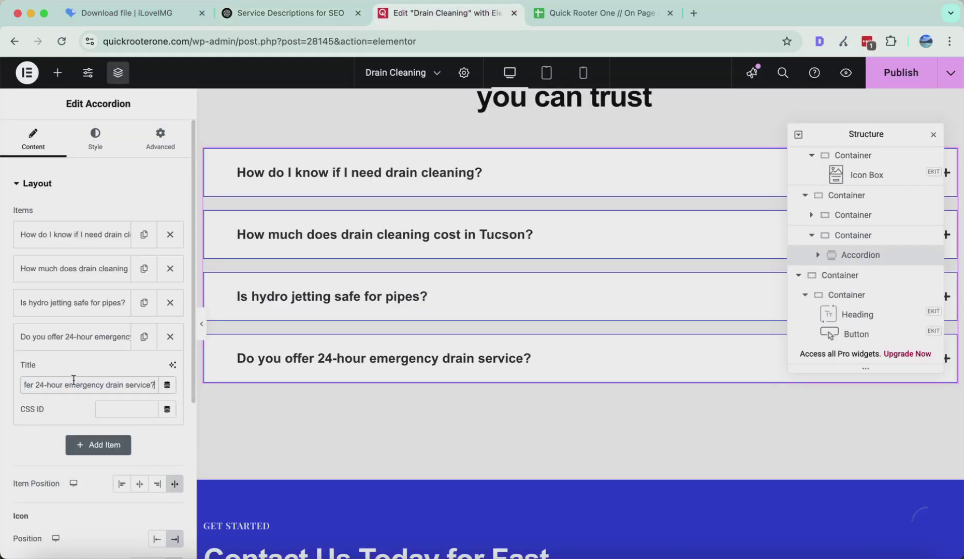
Step: Add a fifth accordion item and title it with the ChatGPT FAQ question "Can you fix sewer line clogs too?"
left_click(98, 445)
key("ctrl+shift+Tab")
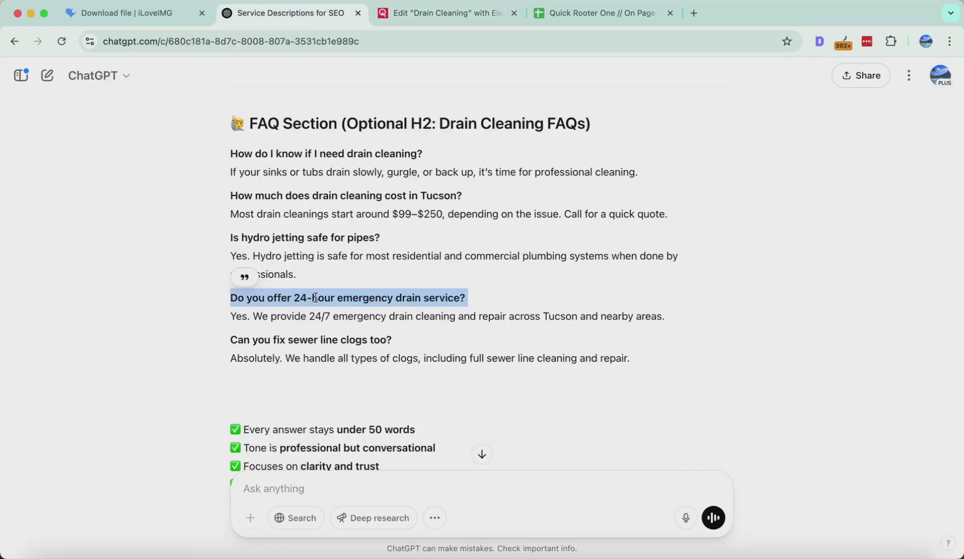
triple_click(311, 342)
key("super+c")
left_click(445, 13)
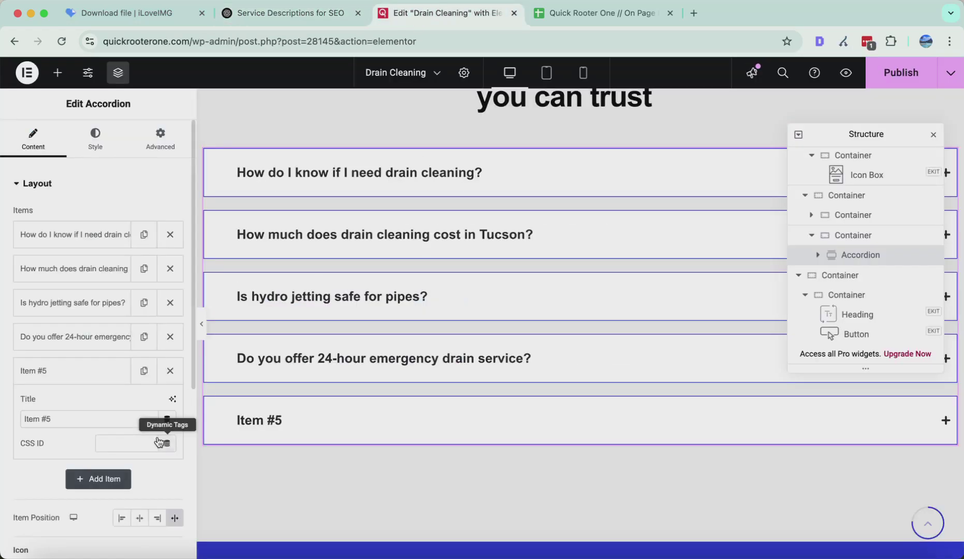
key("super+v")
Step: Replace the placeholder text under "How do I know if I need drain cleaning?" with its answer copied from the ChatGPT FAQ
left_click(83, 235)
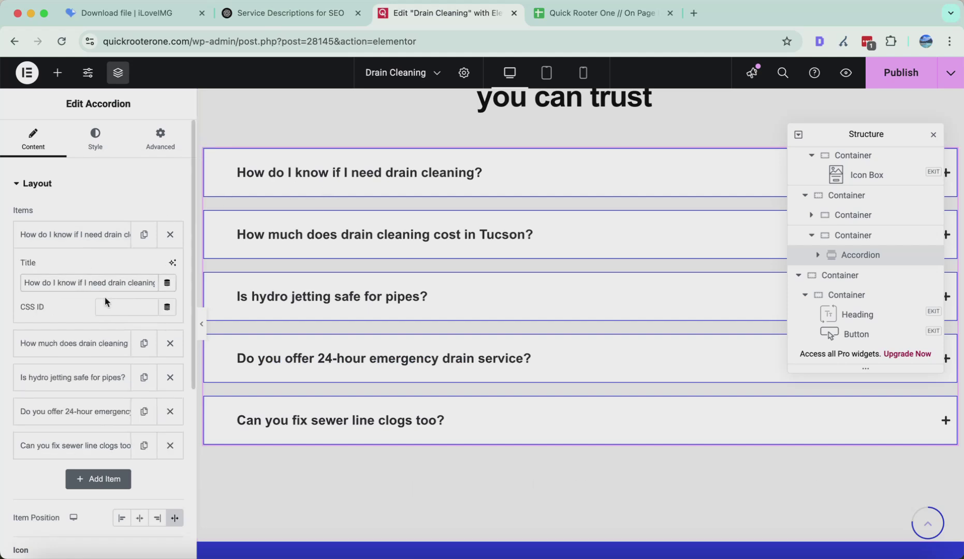
scroll(104, 300, "down", 5)
scroll(103, 306, "up", 5)
left_click(366, 184)
left_click(278, 228)
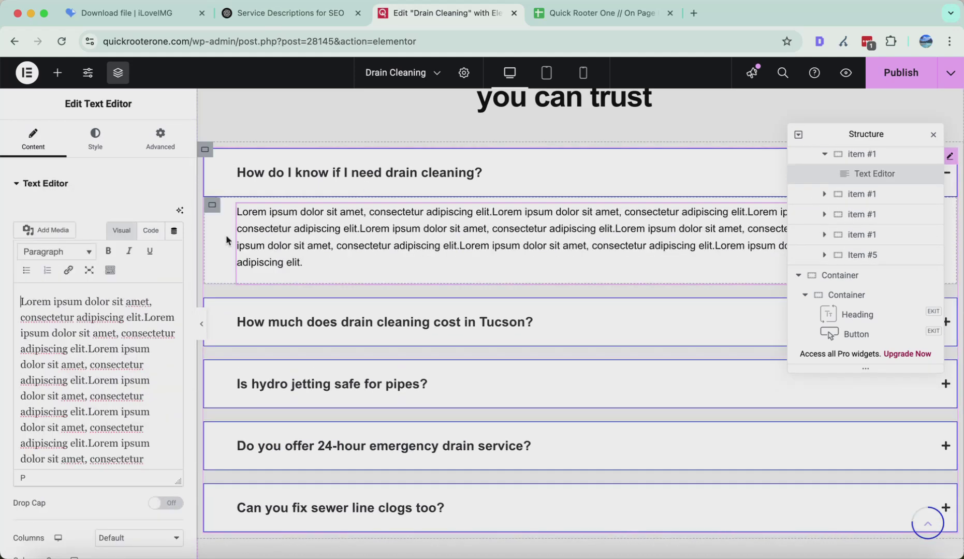
left_click(331, 14)
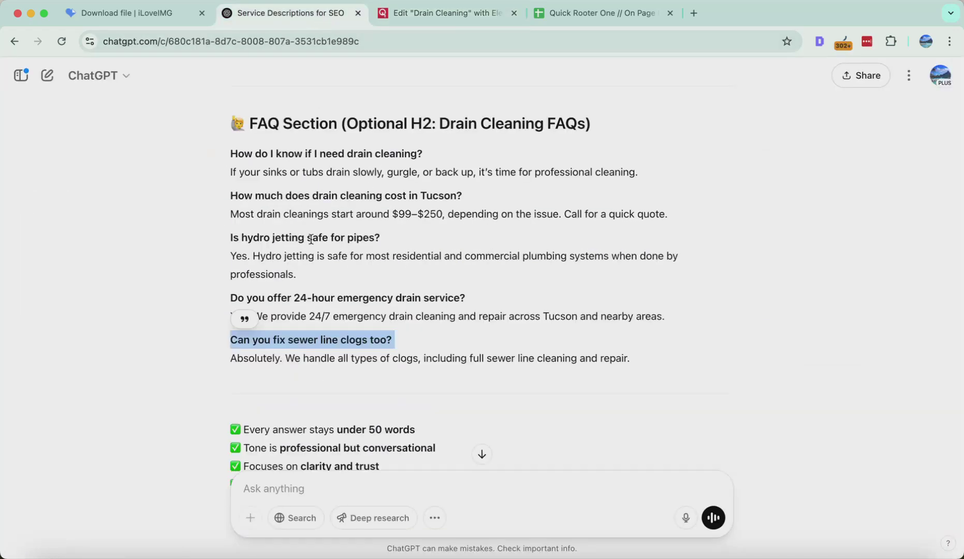
triple_click(315, 172)
key("super+c")
left_click(445, 13)
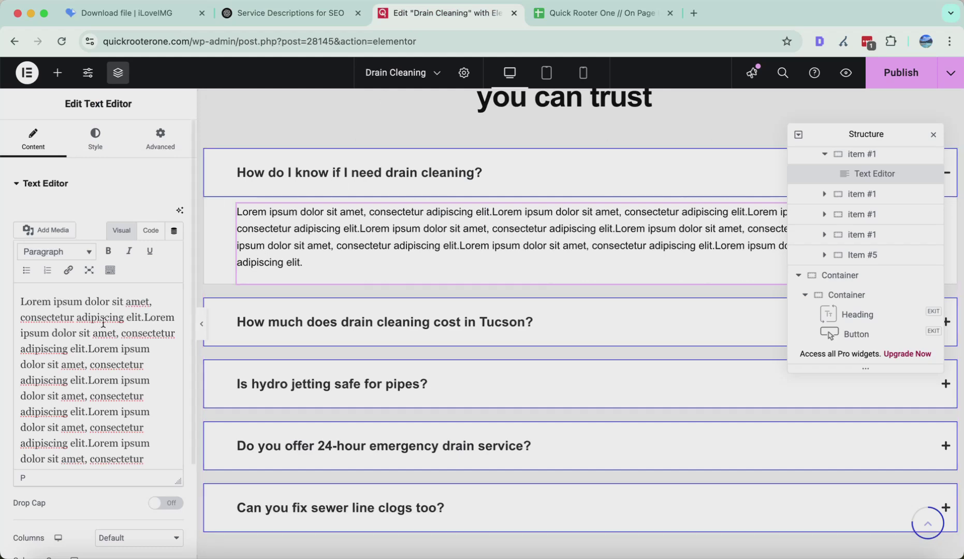
key("super+a")
key("super+v")
key("BackSpace")
key("BackSpace")
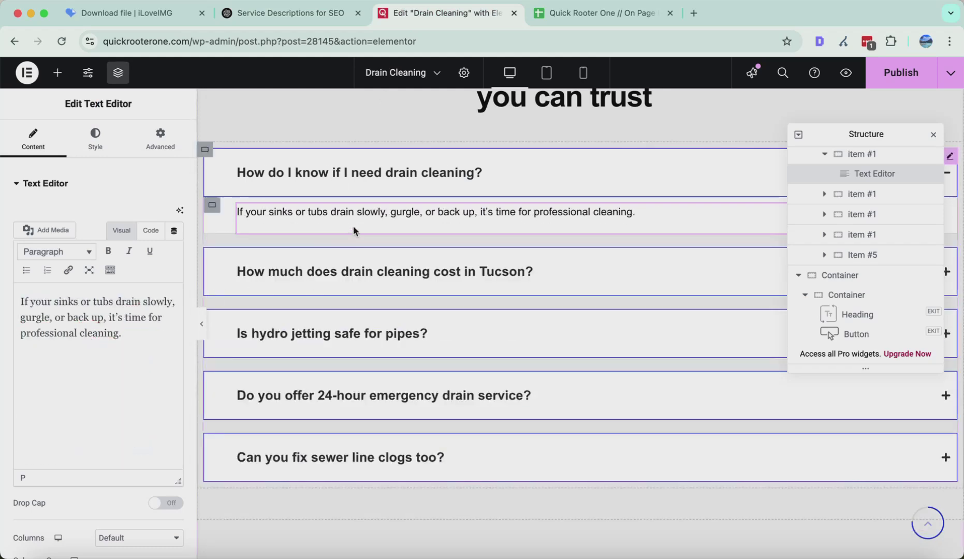
Step: Replace the placeholder text under "How much does drain cleaning cost in Tucson?" with the $99–$250 answer copied from ChatGPT
left_click(331, 271)
left_click(263, 300)
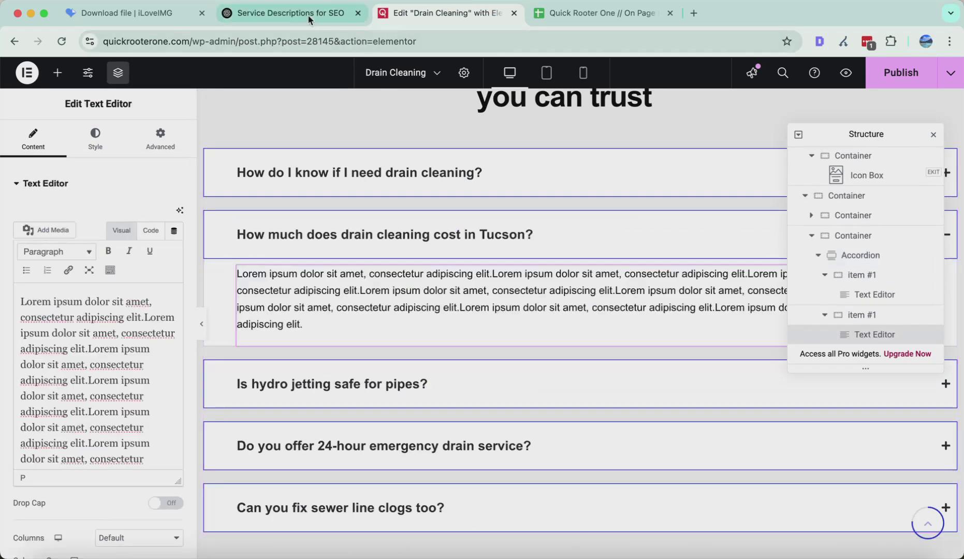
left_click(311, 16)
triple_click(284, 213)
key("cmd+c")
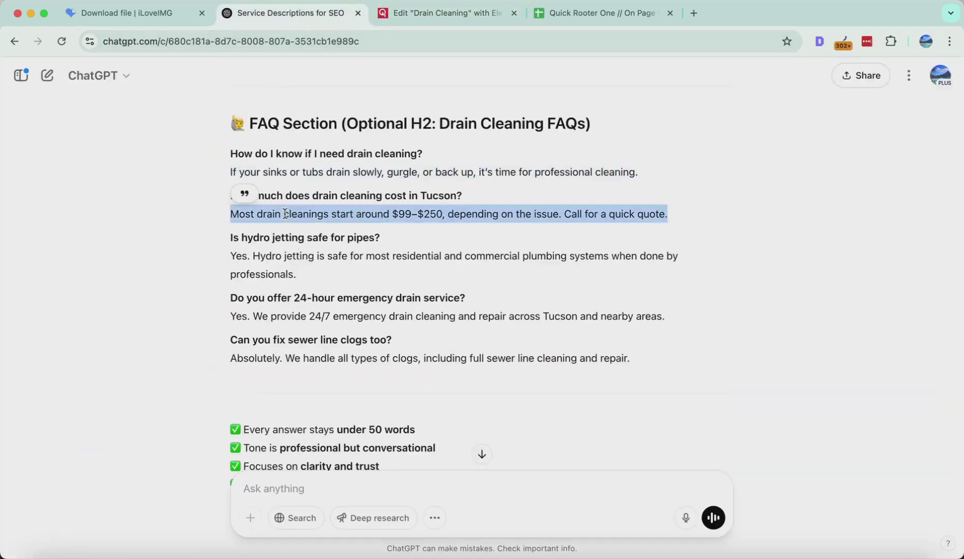
left_click(416, 8)
triple_click(86, 382)
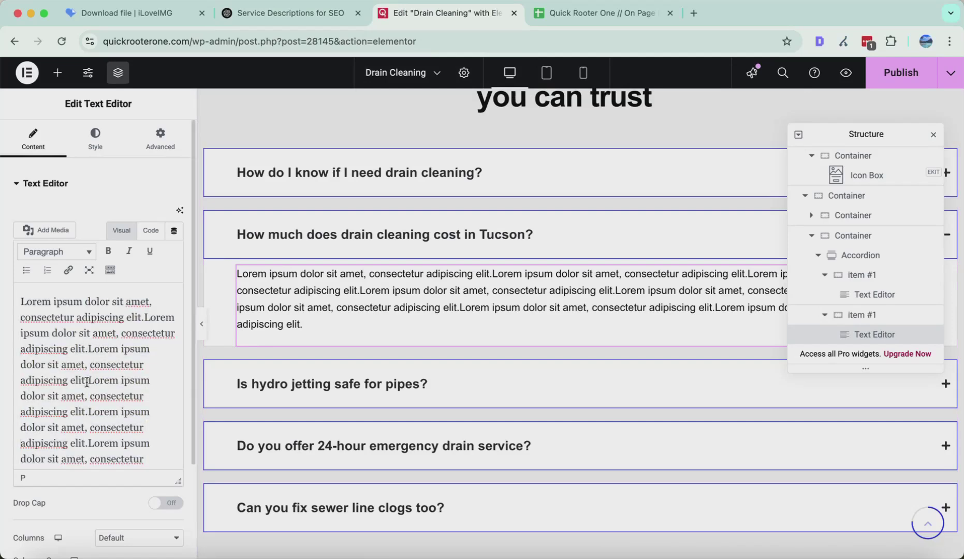
key("cmd+v")
key("BackSpace")
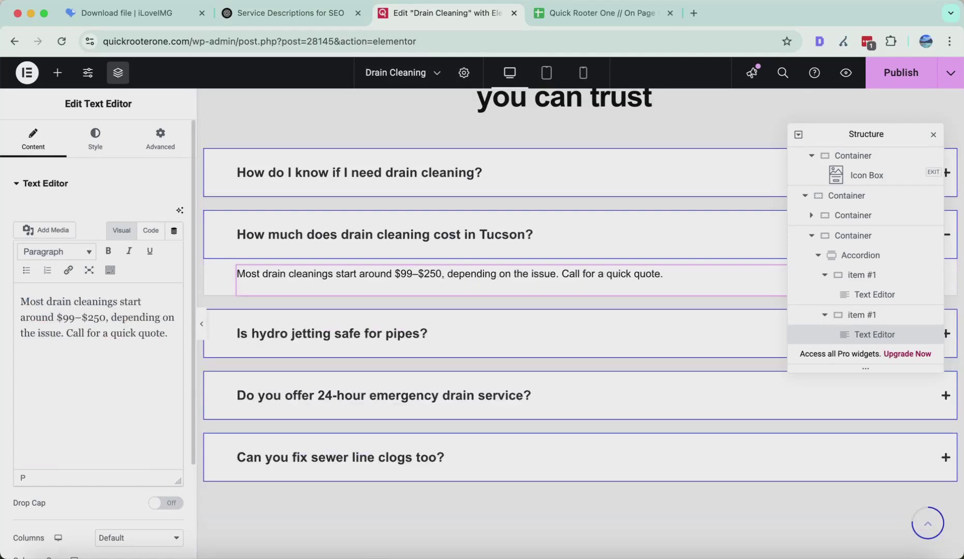
key("cmd+t")
key("cmd+v")
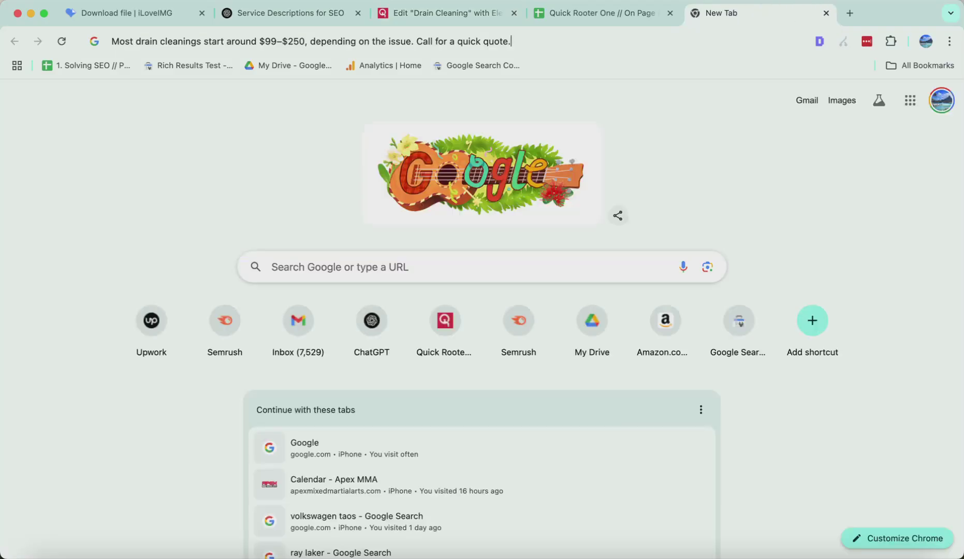
key("cmd+w")
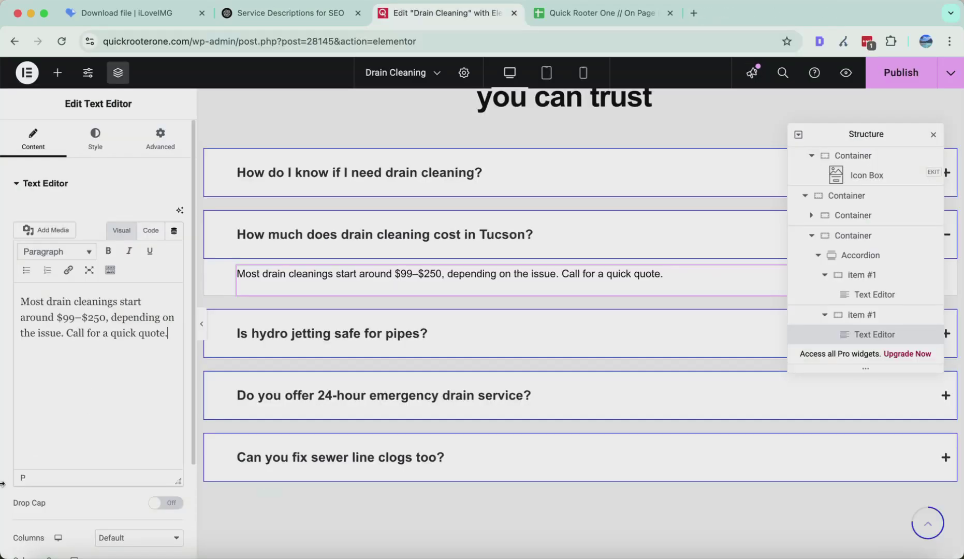
Step: Copy the second accordion item's title and search Google for "How much does drain cleaning cost in Tucson?" in an incognito window
left_click(291, 241)
left_click(80, 269)
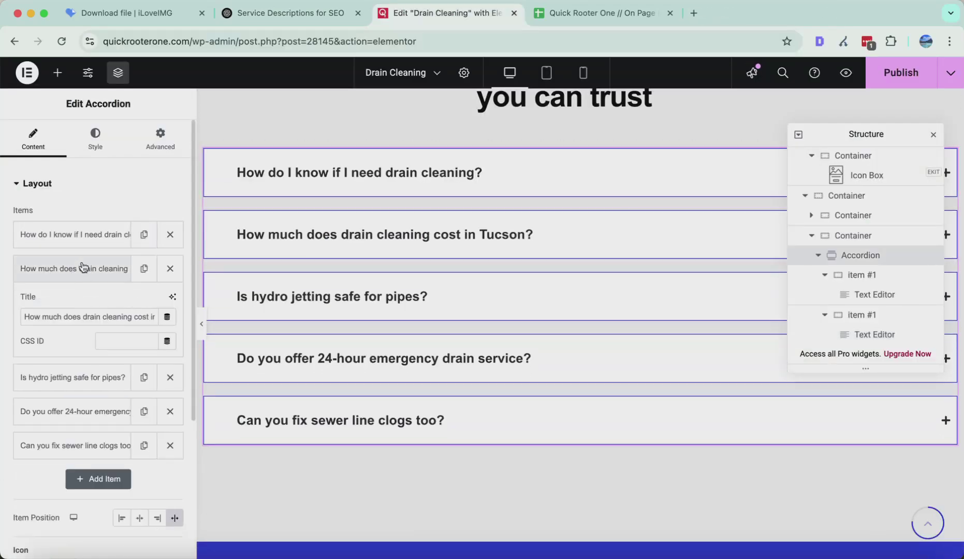
key("cmd+c")
key("cmd+shift+n")
key("cmd+v")
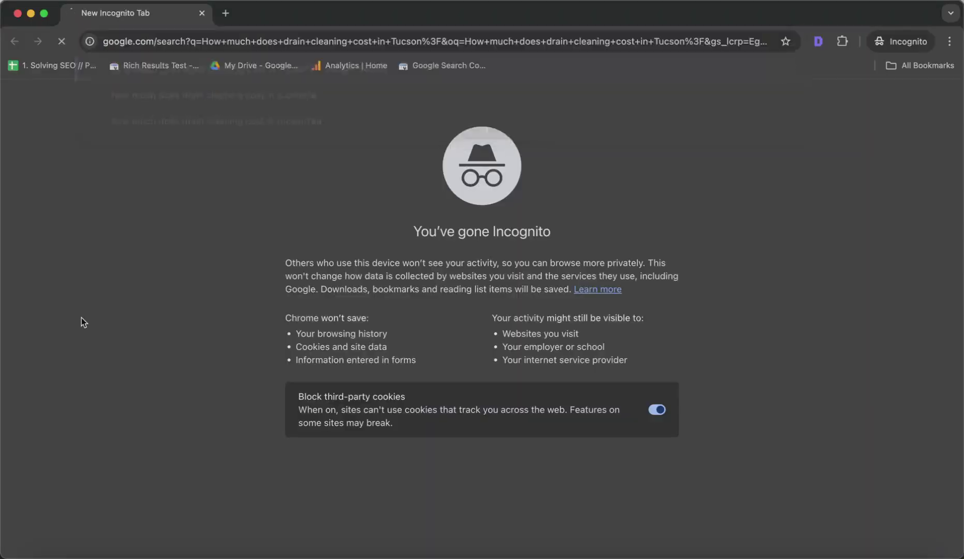
key("Return")
scroll(293, 288, "down", 1)
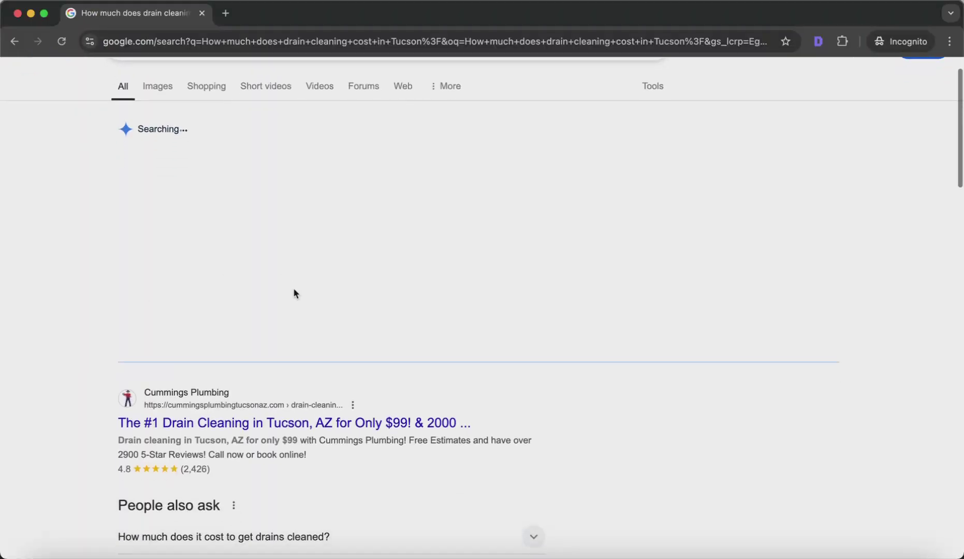
Step: Examine the Google AI Overview and the People also ask answers for typical drain cleaning prices
scroll(293, 294, "up", 1)
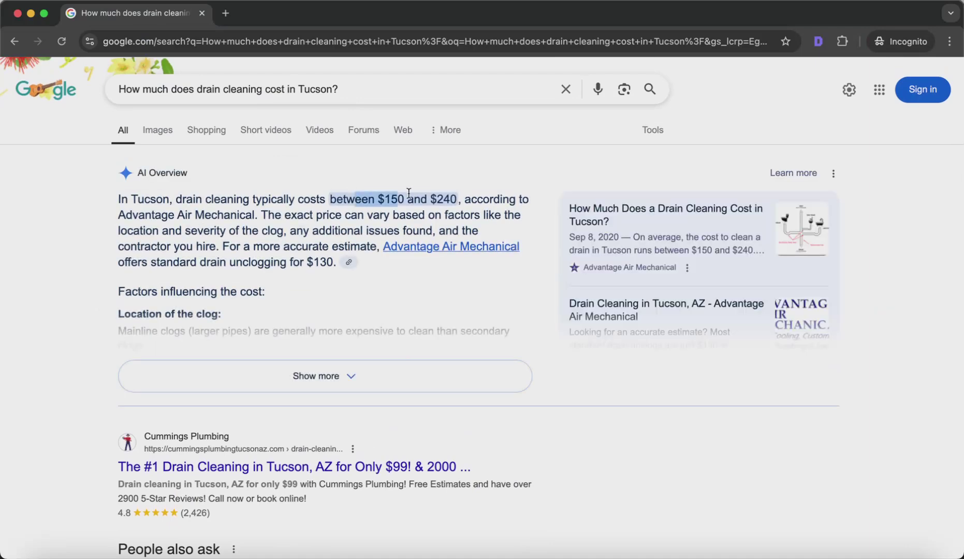
scroll(455, 192, "down", 10)
scroll(454, 196, "up", 3)
left_click(448, 165)
left_click(532, 341)
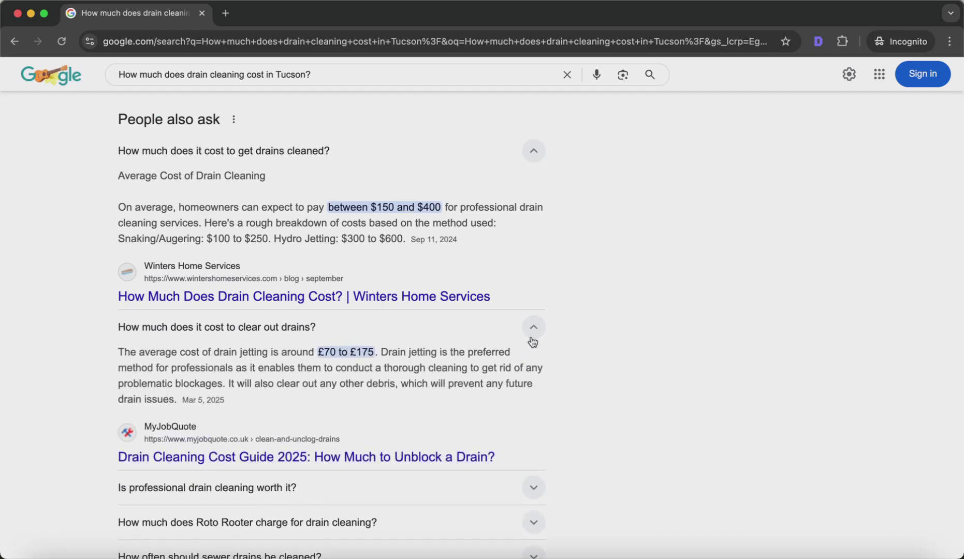
scroll(523, 414, "down", 4)
left_click(519, 402)
scroll(520, 398, "down", 5)
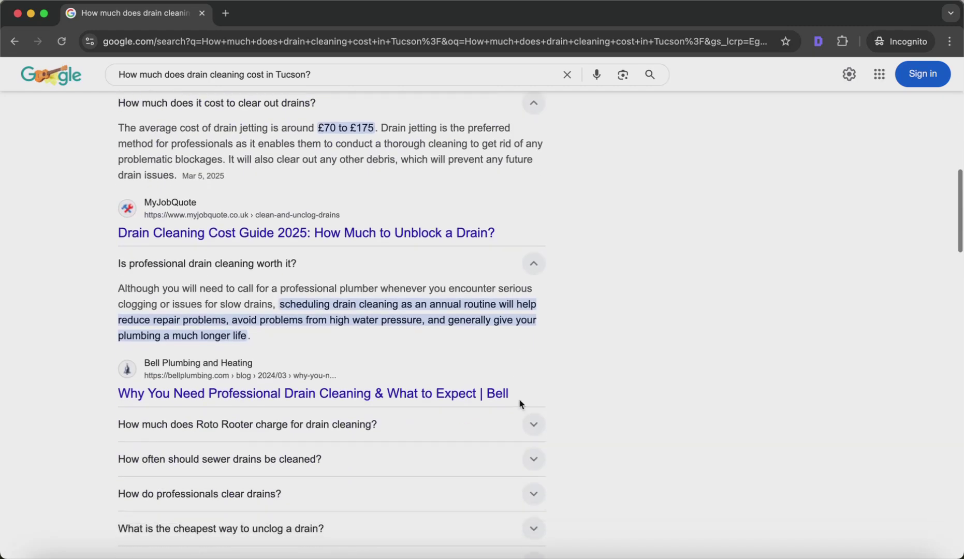
left_click(522, 370)
scroll(521, 371, "down", 3)
scroll(521, 368, "down", 2)
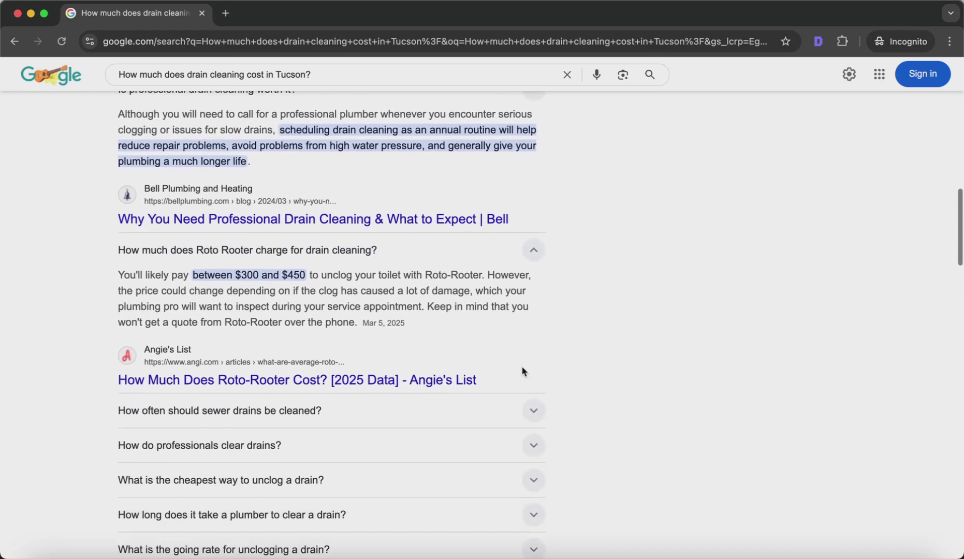
left_click(527, 402)
scroll(526, 404, "down", 3)
scroll(526, 405, "down", 6)
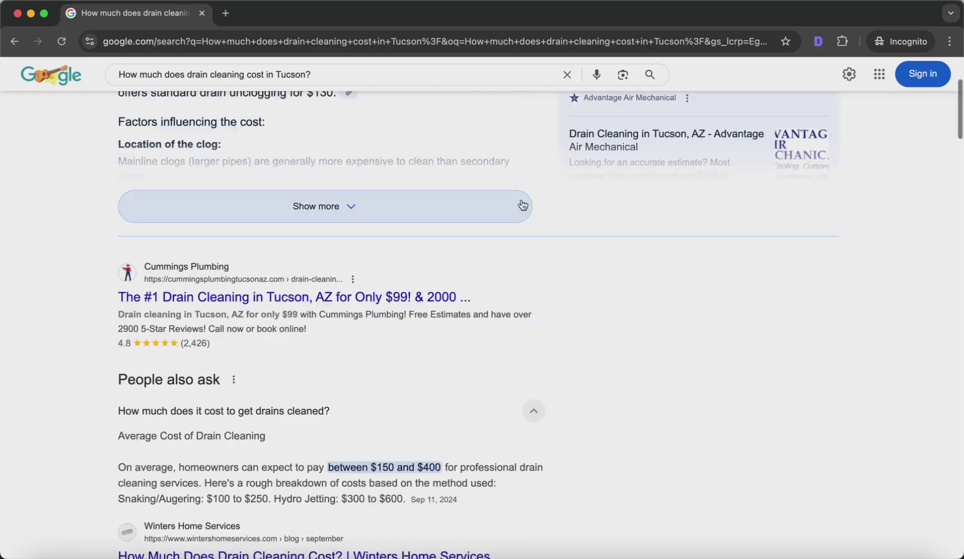
scroll(522, 199, "up", 20)
scroll(521, 200, "down", 2)
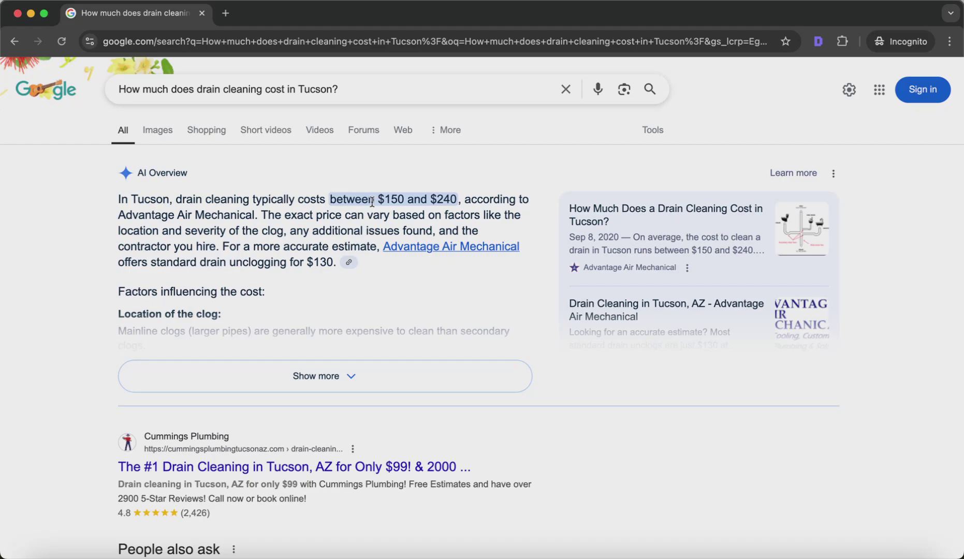
Step: Back in Elementor, change the price range in the answer under "How much does drain cleaning cost in Tucson?" to $99–$400
key("super+grave")
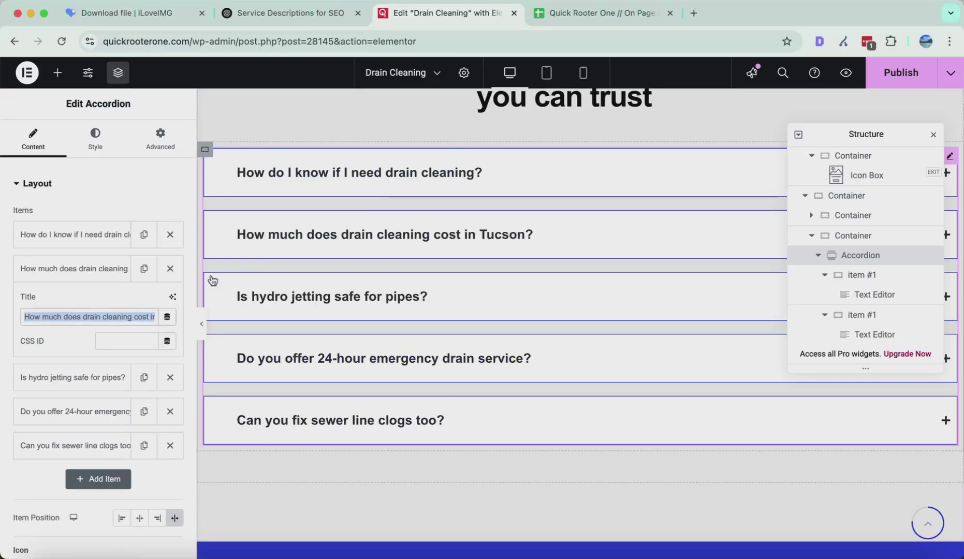
left_click(314, 233)
left_click(329, 278)
double_click(92, 318)
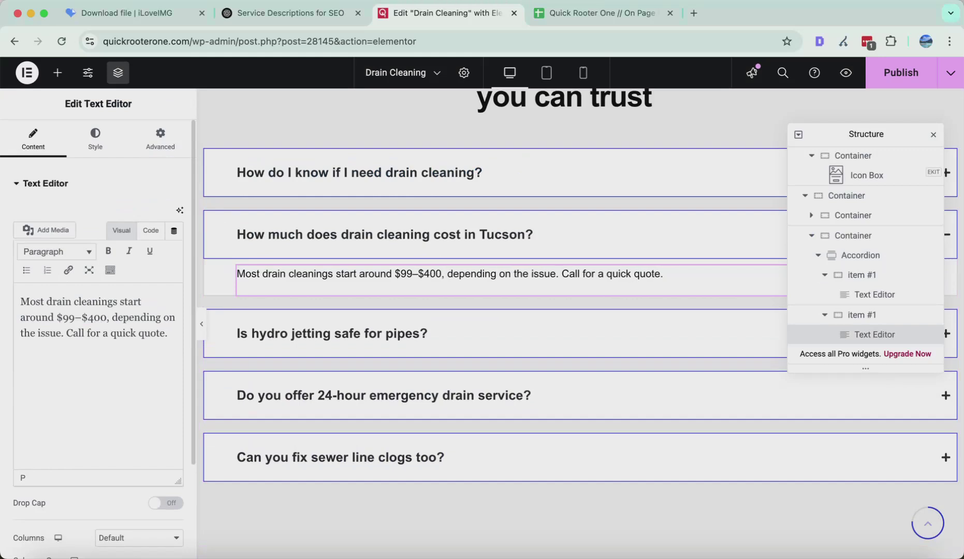
Step: Replace the placeholder text under "Is hydro jetting safe for pipes?" with its answer copied from the ChatGPT FAQ
left_click(388, 346)
left_click(62, 305)
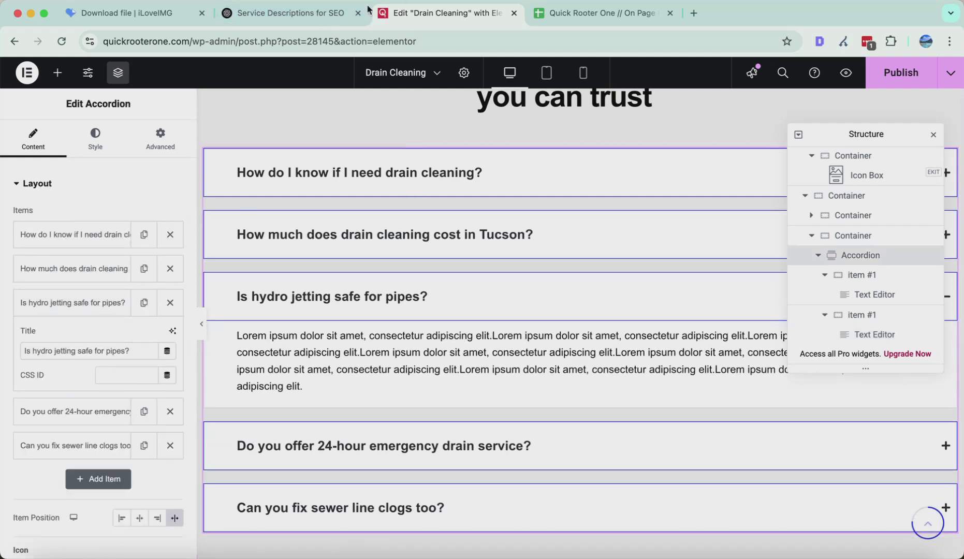
left_click(316, 16)
triple_click(326, 255)
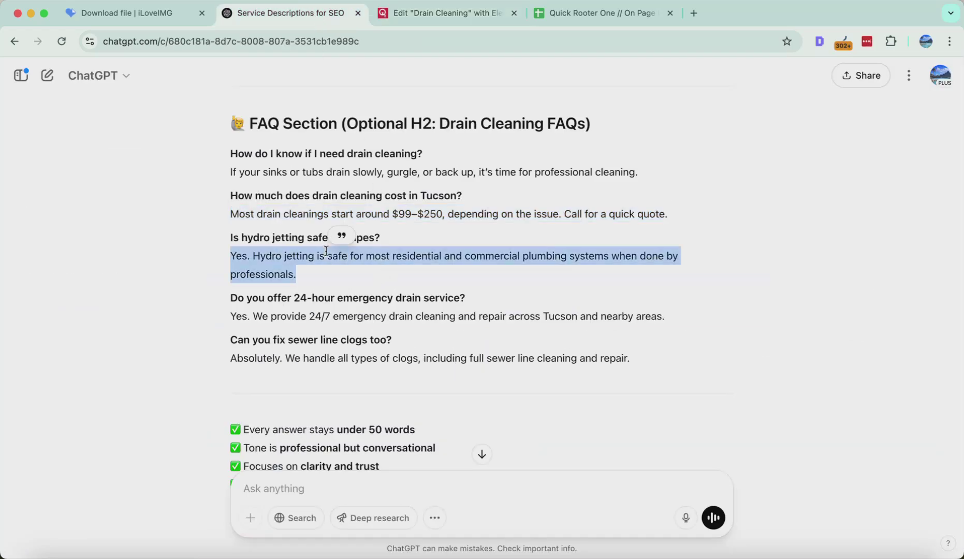
key("ctrl+Tab")
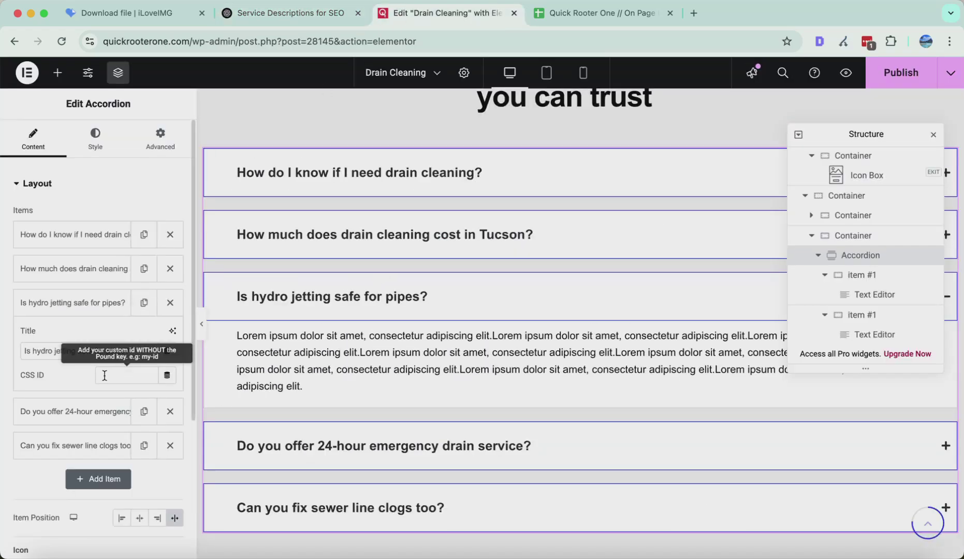
left_click(374, 328)
left_click(258, 348)
key("super+a")
key("super+v")
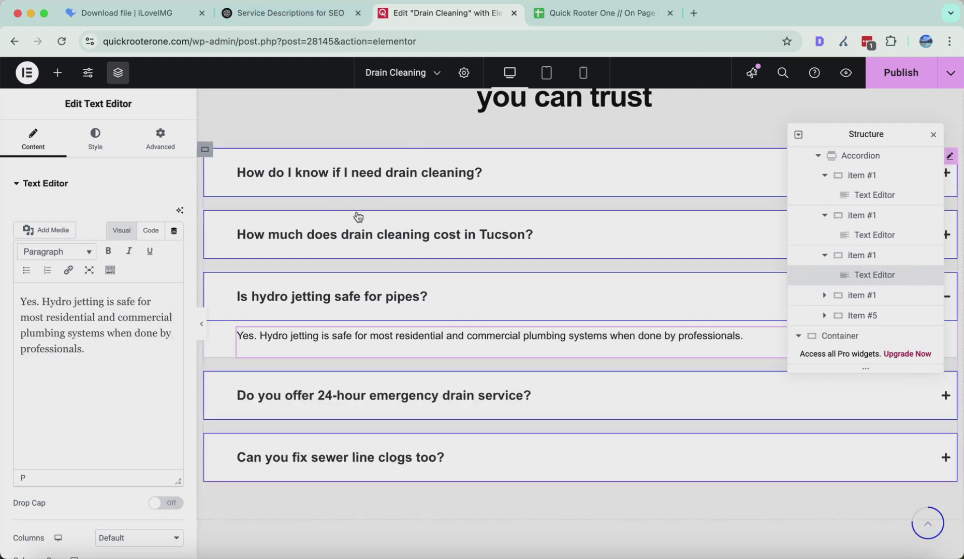
Step: Copy the third accordion item's title and search Google for "Is hydro jetting safe for pipes?" in an incognito window
left_click(292, 281)
left_click(79, 303)
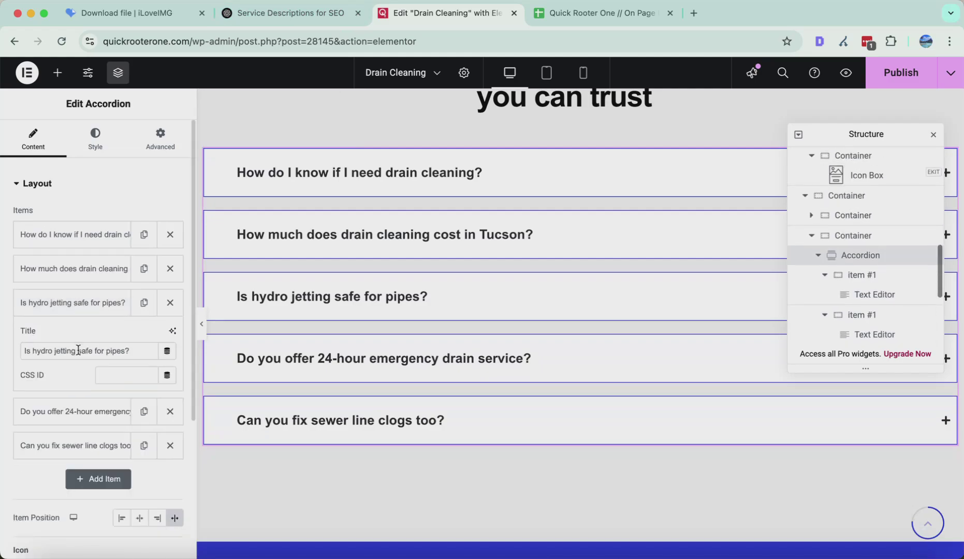
key("super+c")
key("super+shift+n")
key("super+v")
key("Return")
Step: Examine the AI Overview and search results on whether hydro jetting can damage pipes
scroll(213, 330, "down", 1)
left_click_drag(403, 168, 428, 197)
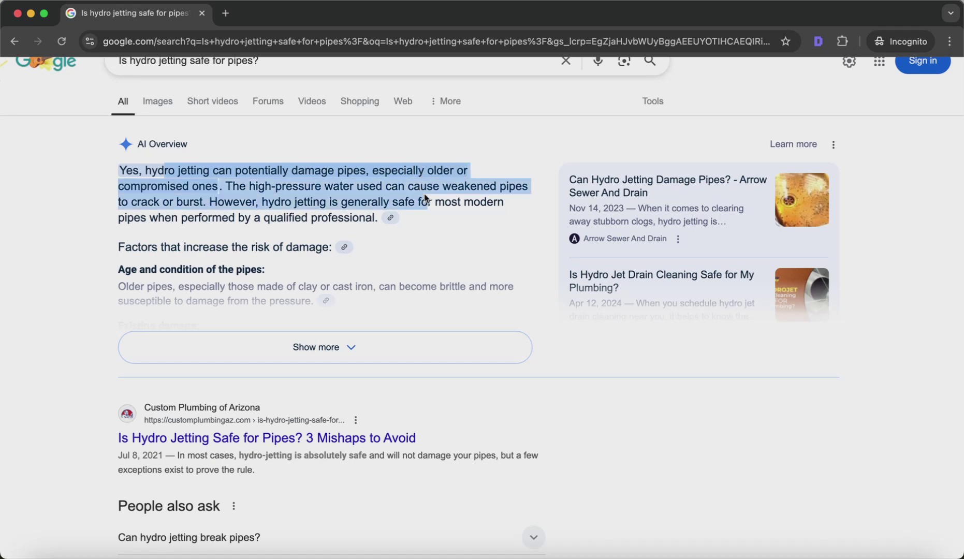
left_click(382, 164)
triple_click(382, 164)
left_click(404, 164)
scroll(448, 171, "down", 1)
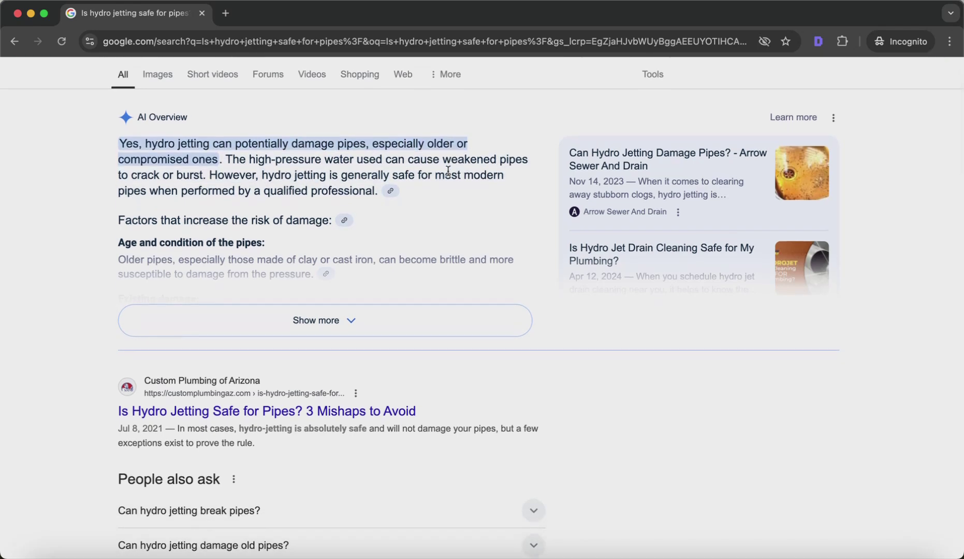
scroll(448, 170, "down", 1)
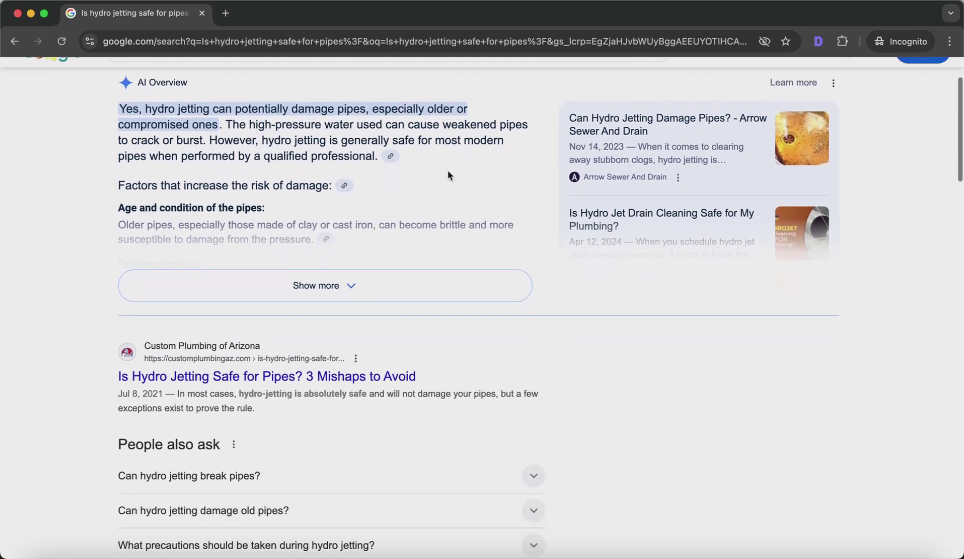
scroll(447, 175, "down", 6)
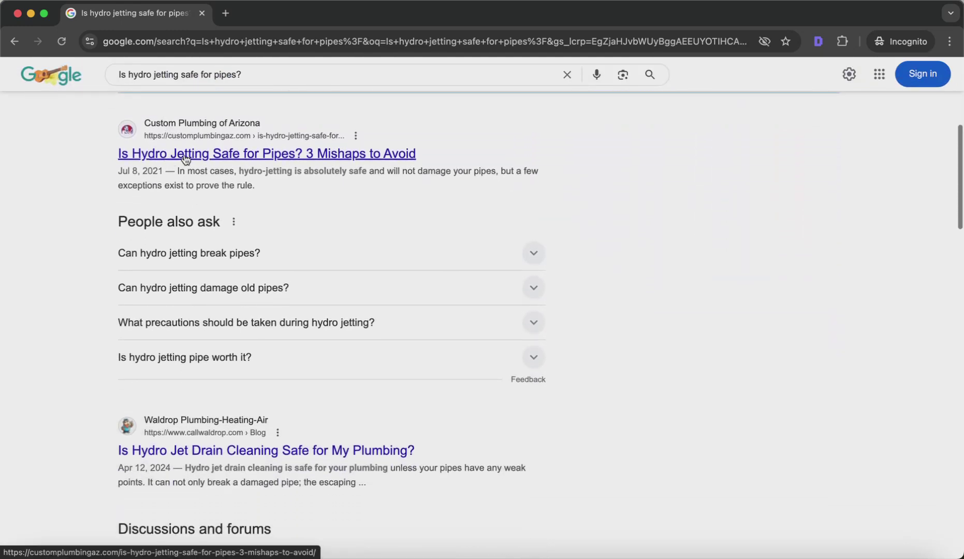
scroll(179, 159, "up", 8)
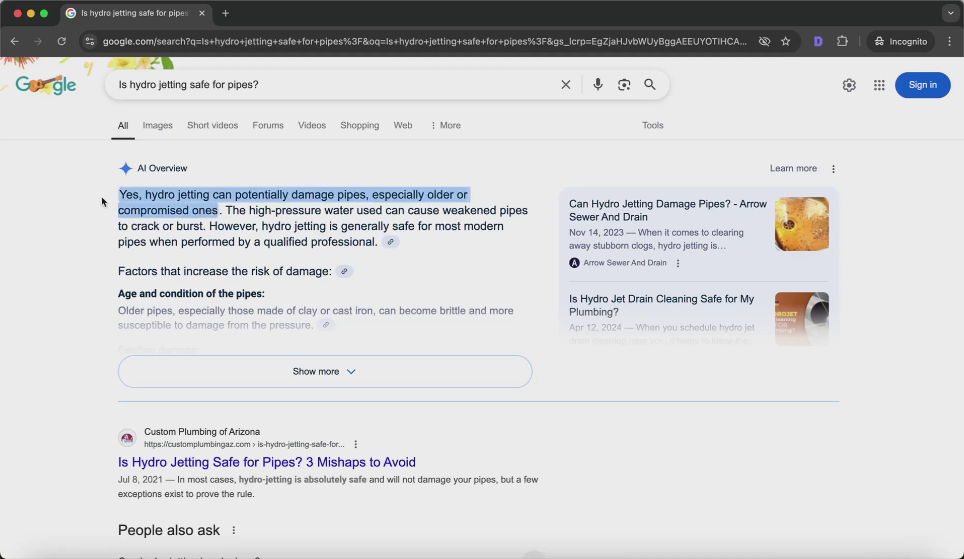
scroll(199, 215, "down", 6)
scroll(200, 222, "down", 5)
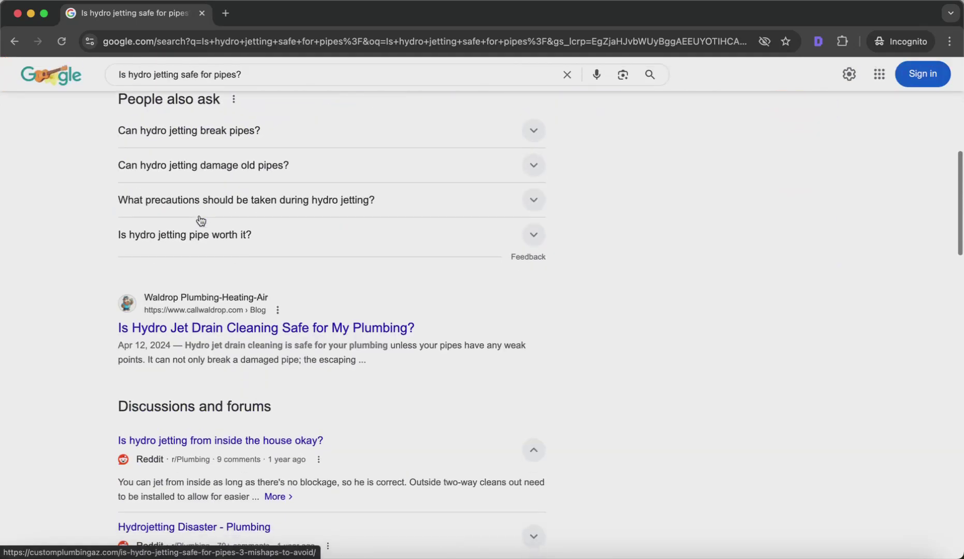
scroll(209, 208, "up", 10)
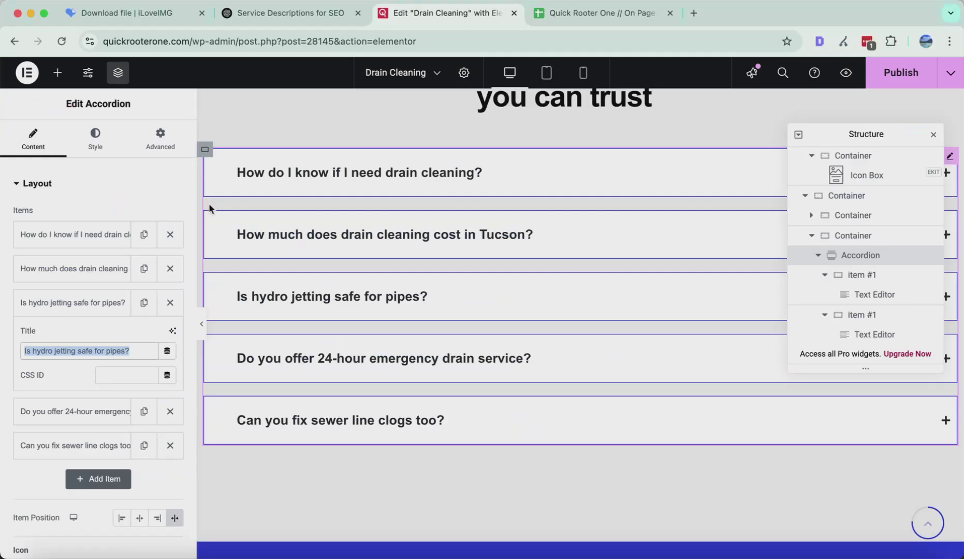
Step: In Elementor, append "That said, it can damage old compromised pipes." to the hydro jetting answer
left_click(246, 301)
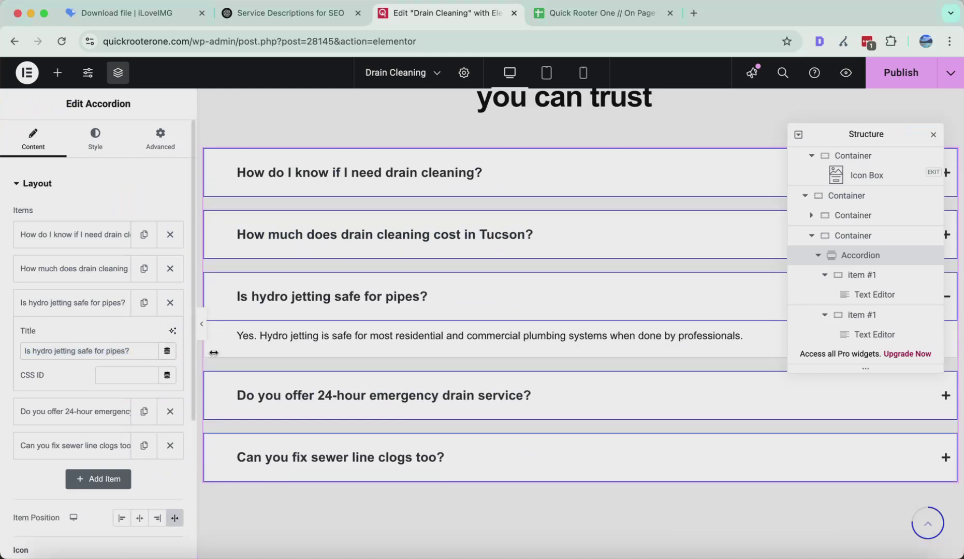
left_click(294, 340)
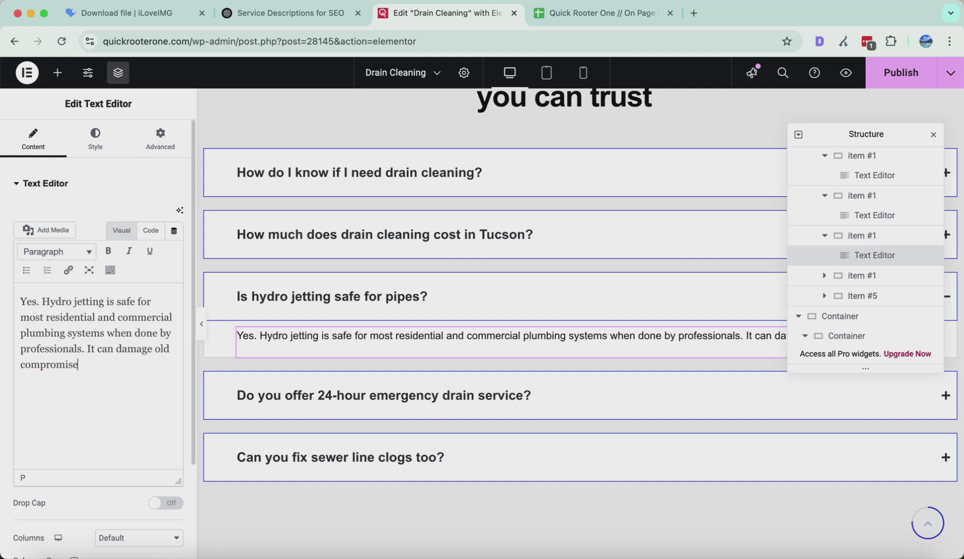
type("pipes.")
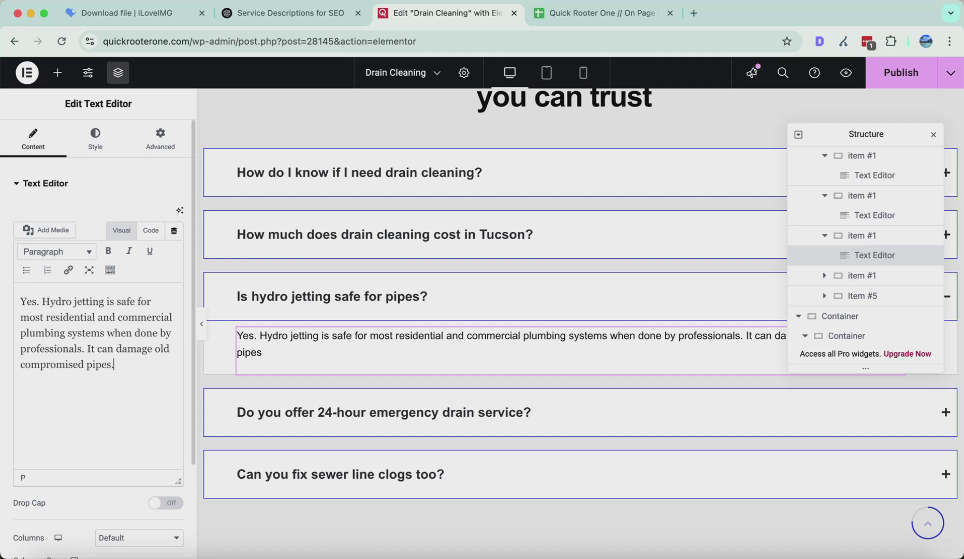
type("at said, i")
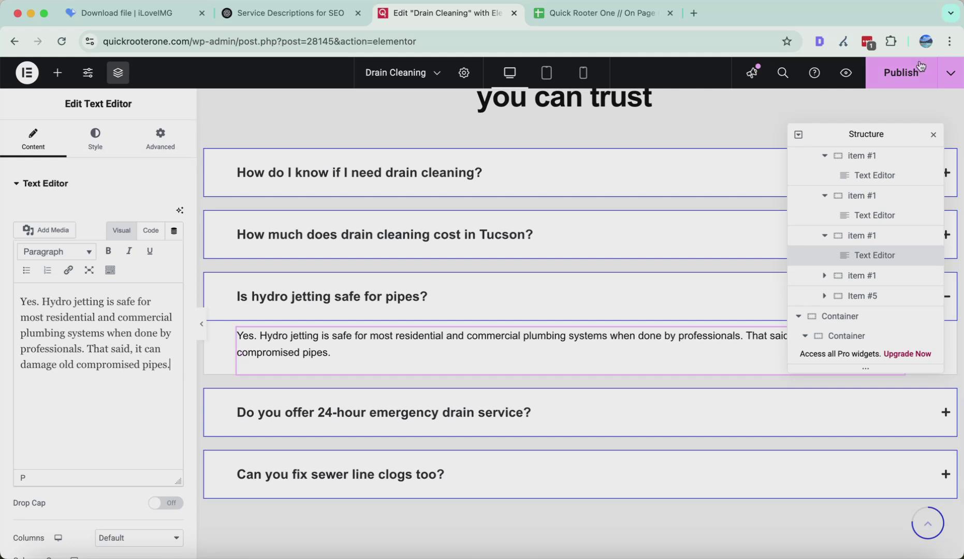
Step: Replace the placeholder text under "Do you offer 24-hour emergency drain service?" with its answer copied from the ChatGPT FAQ
left_click(404, 413)
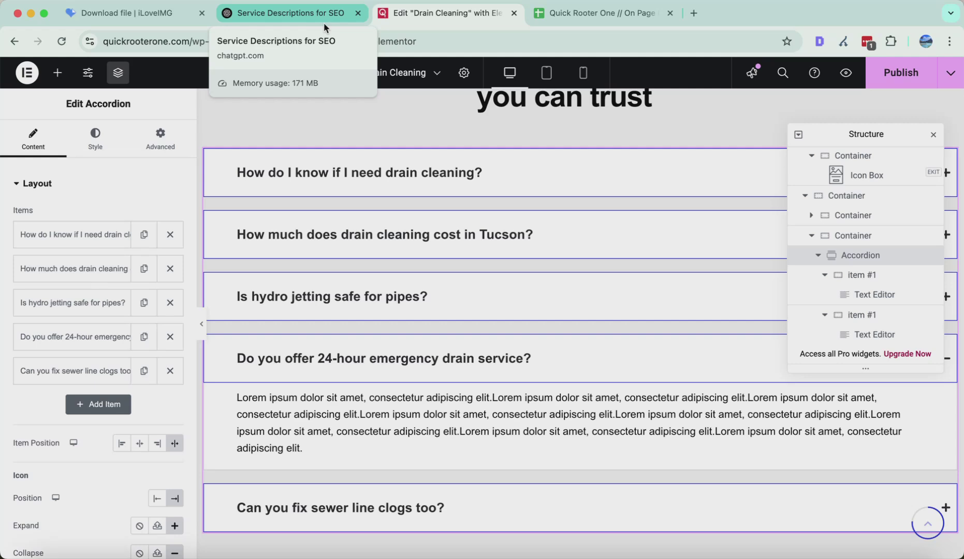
left_click(324, 23)
left_click(318, 333)
triple_click(311, 321)
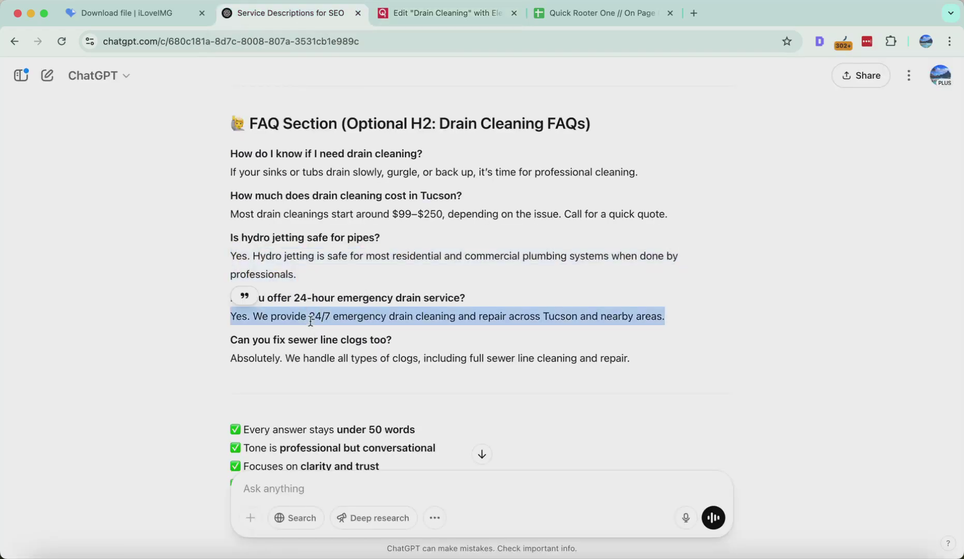
left_click(405, 18)
left_click(78, 337)
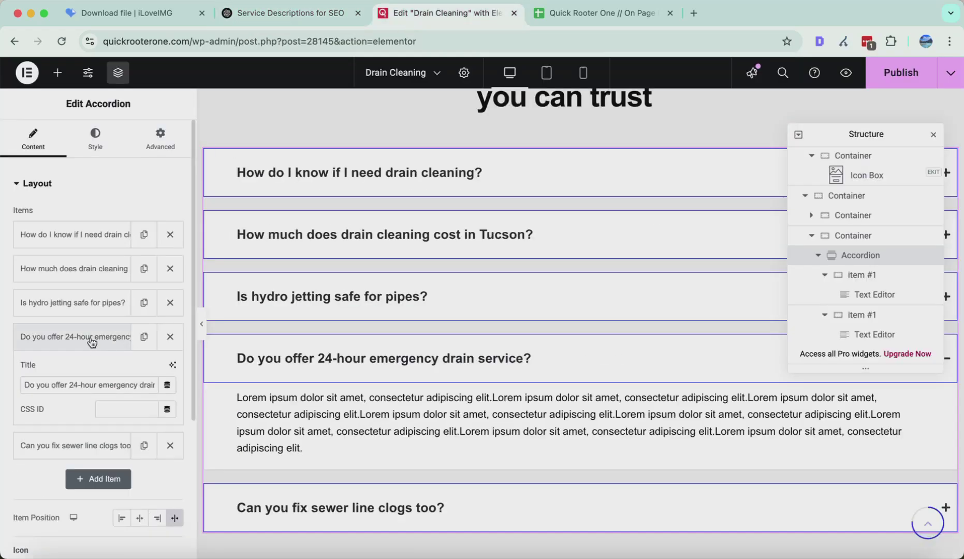
left_click(366, 431)
left_click(79, 424)
key("ctrl+a")
key("ctrl+v")
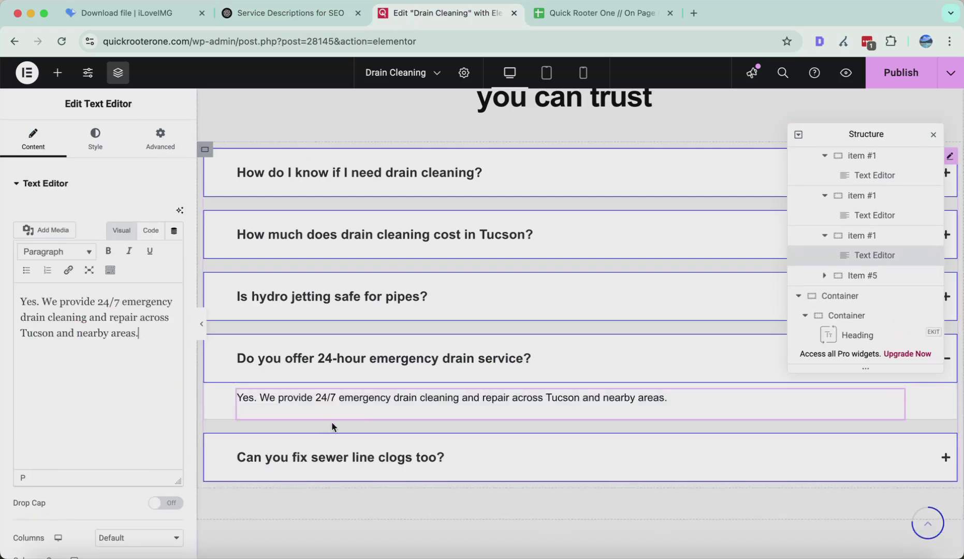
Step: Copy the answer to "Can you fix sewer line clogs too?" from the ChatGPT FAQ and return to the Elementor page
left_click(287, 453)
left_click(83, 381)
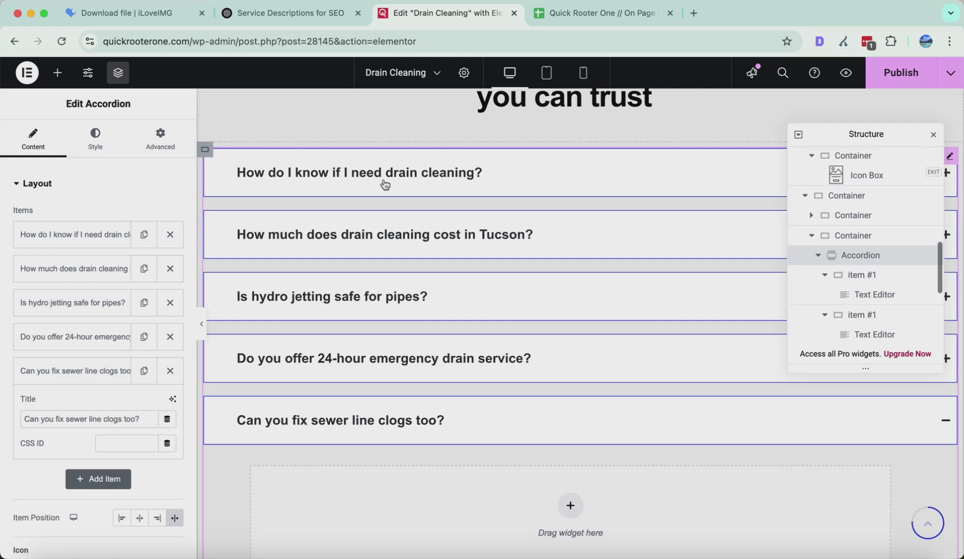
left_click(283, 21)
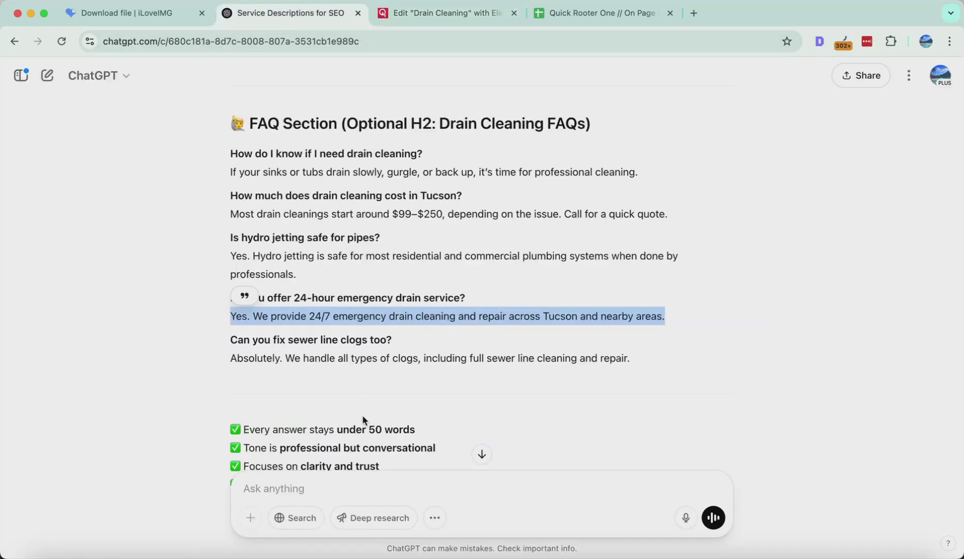
triple_click(333, 357)
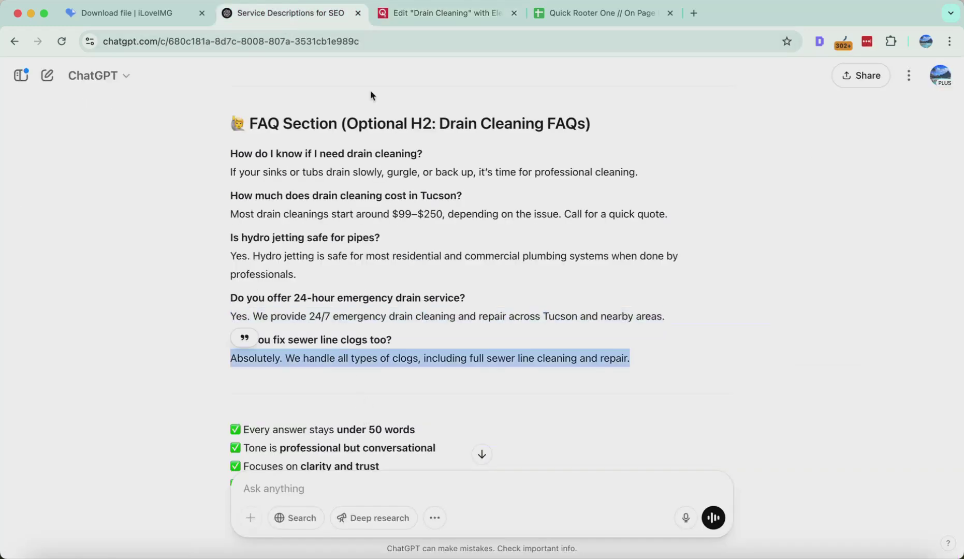
left_click(430, 17)
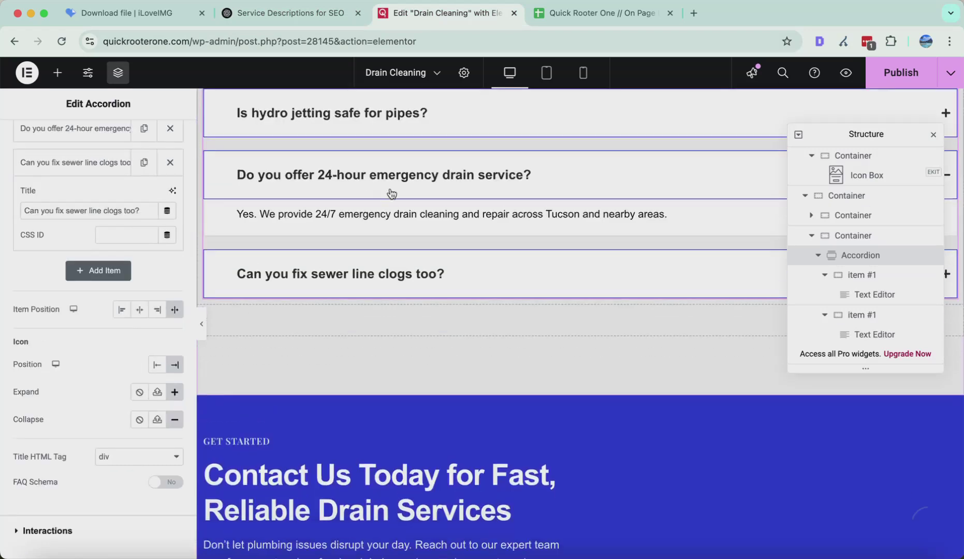
Step: Try to add a new Text Editor widget inside the empty Item #5 of the accordion
scroll(895, 256, "down", 1)
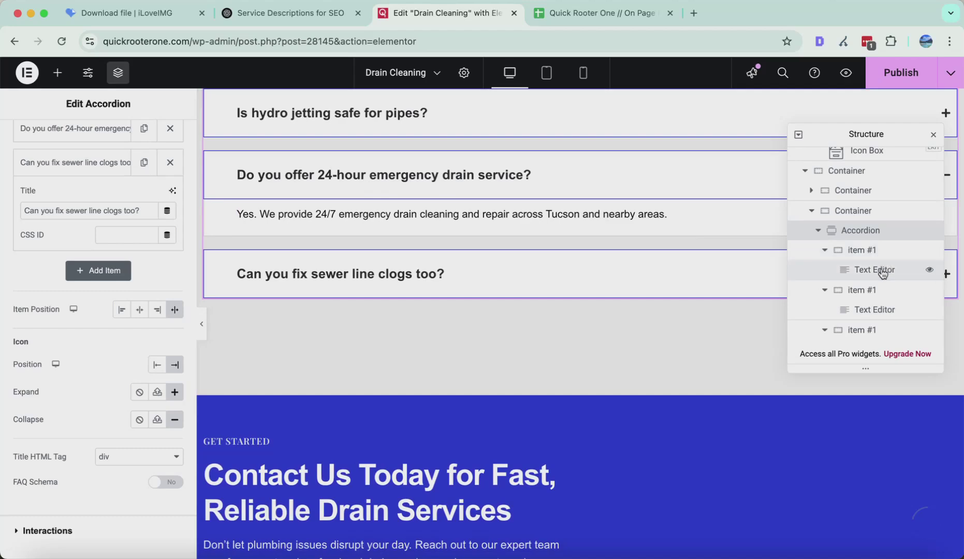
scroll(882, 273, "down", 5)
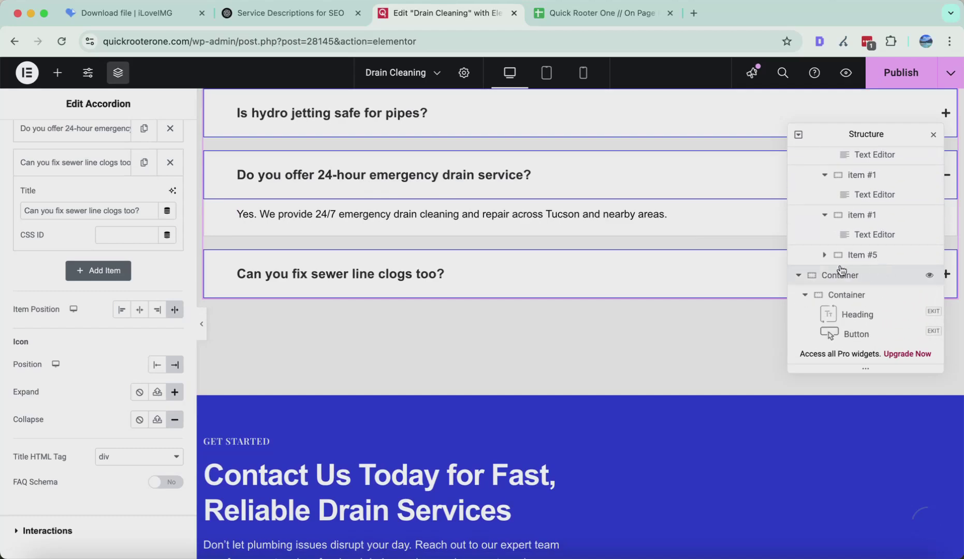
left_click(825, 255)
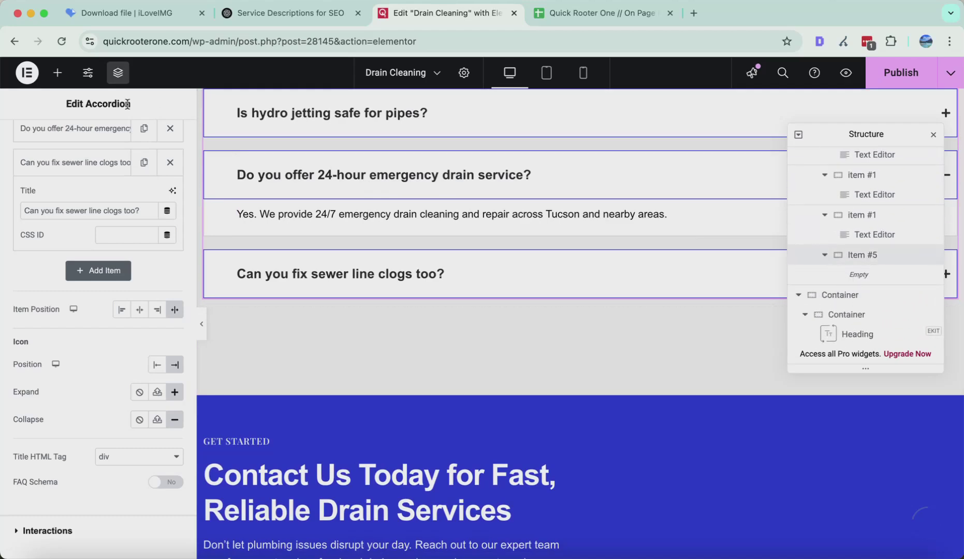
left_click(58, 78)
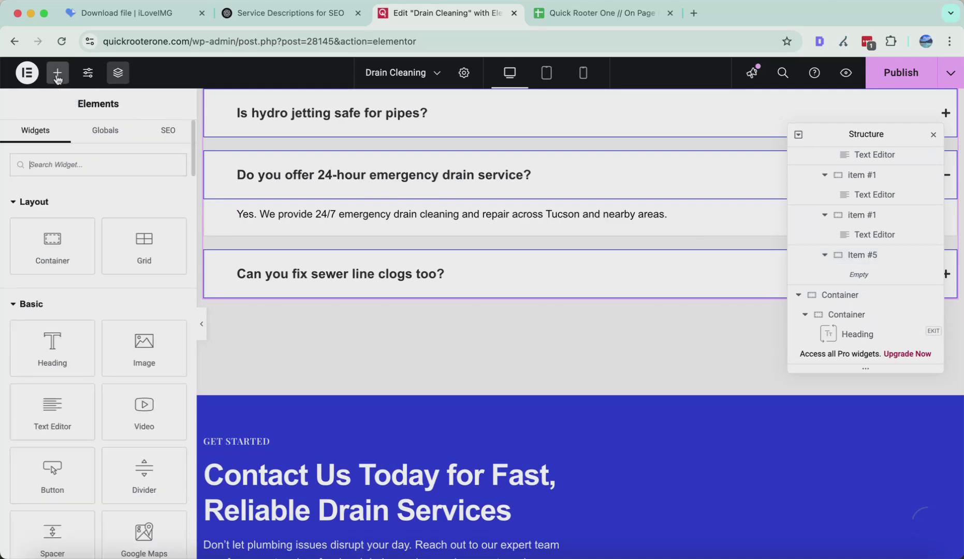
left_click(318, 294)
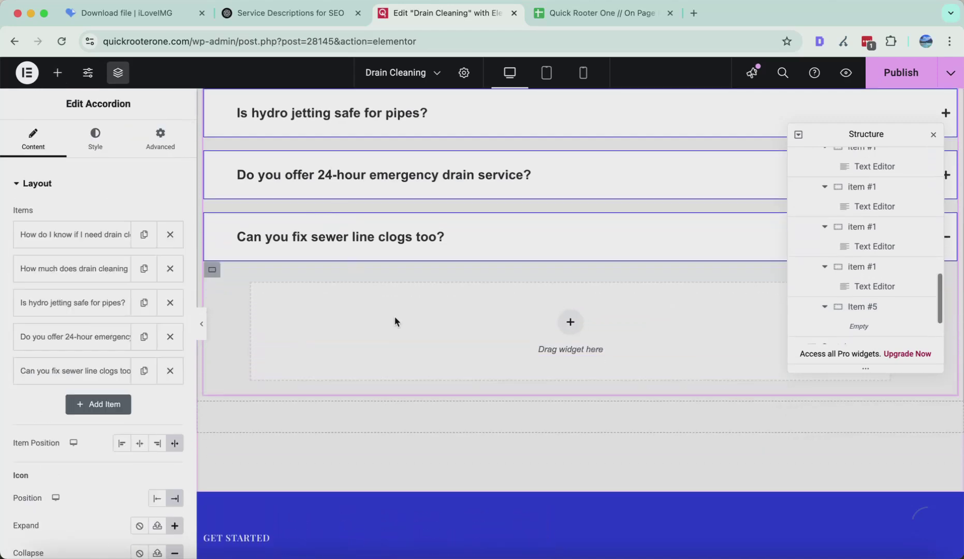
left_click(572, 323)
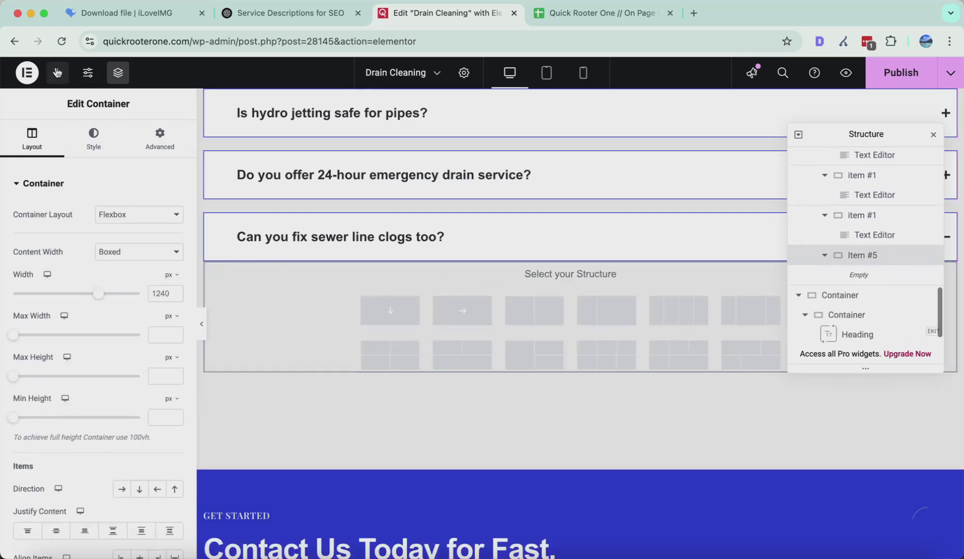
left_click(58, 71)
scroll(69, 342, "down", 2)
left_click_drag(70, 342, 529, 299)
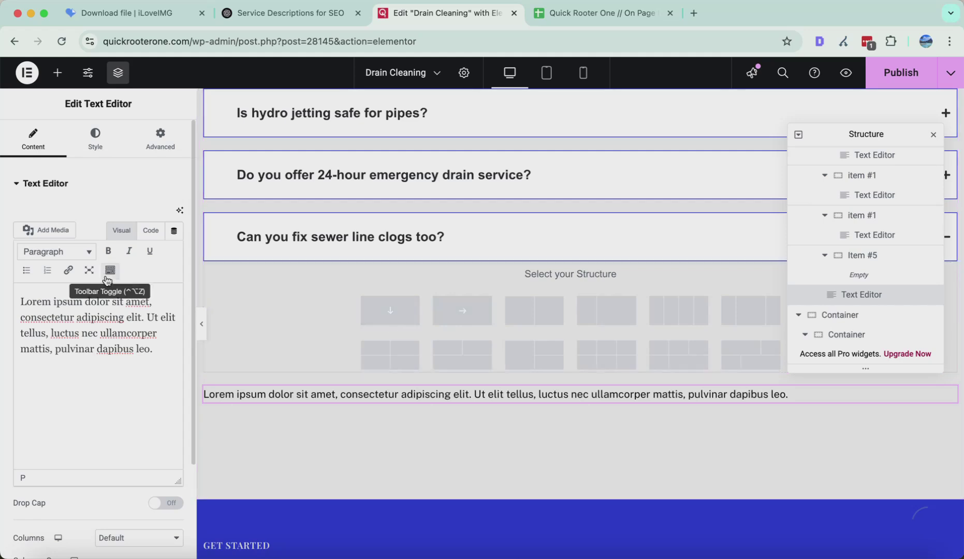
Step: Check the options for the Item #5 container and undo adding the misplaced Text Editor widget
right_click(313, 325)
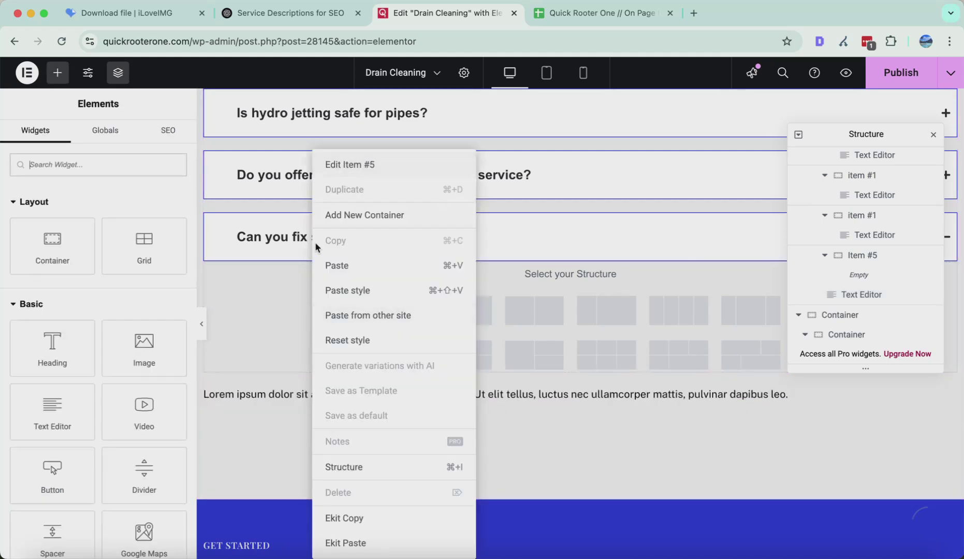
left_click(365, 164)
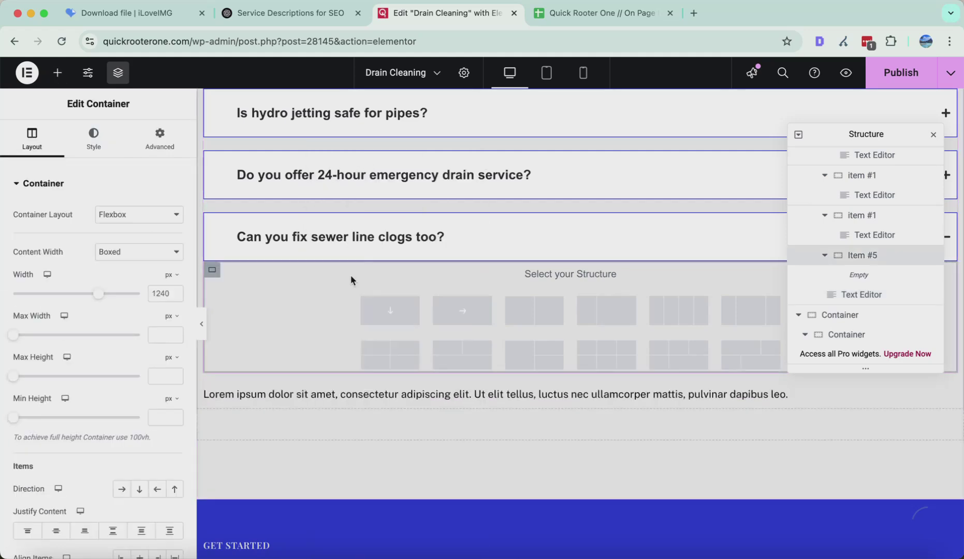
right_click(212, 270)
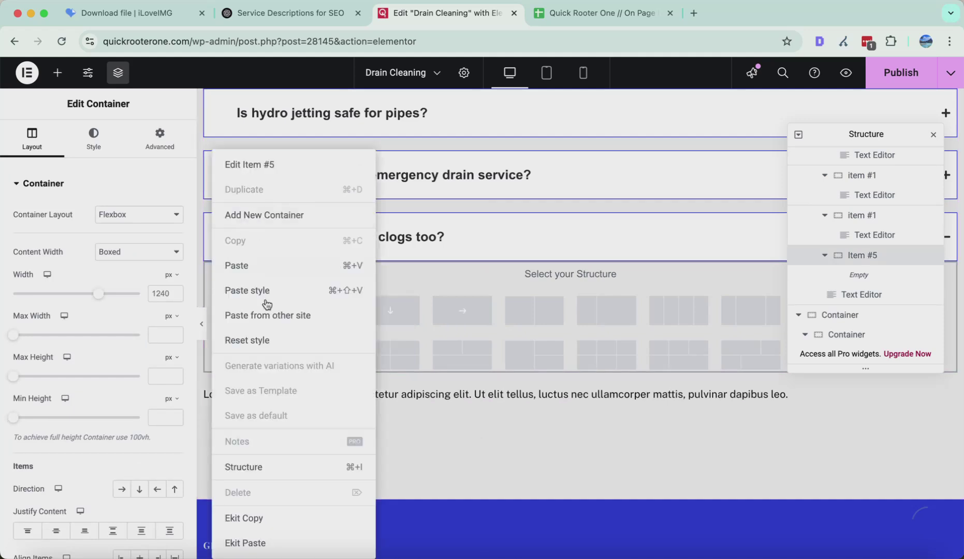
left_click(464, 426)
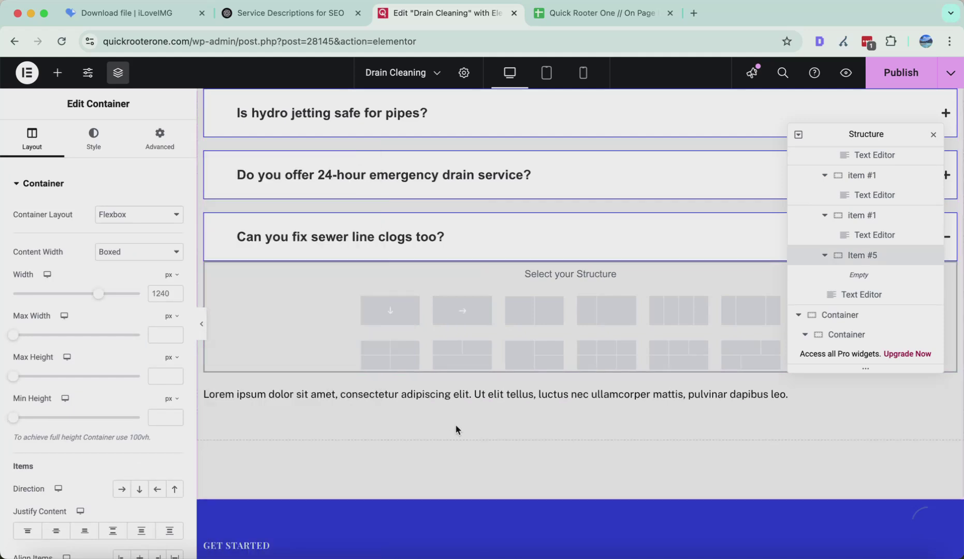
key("super+z")
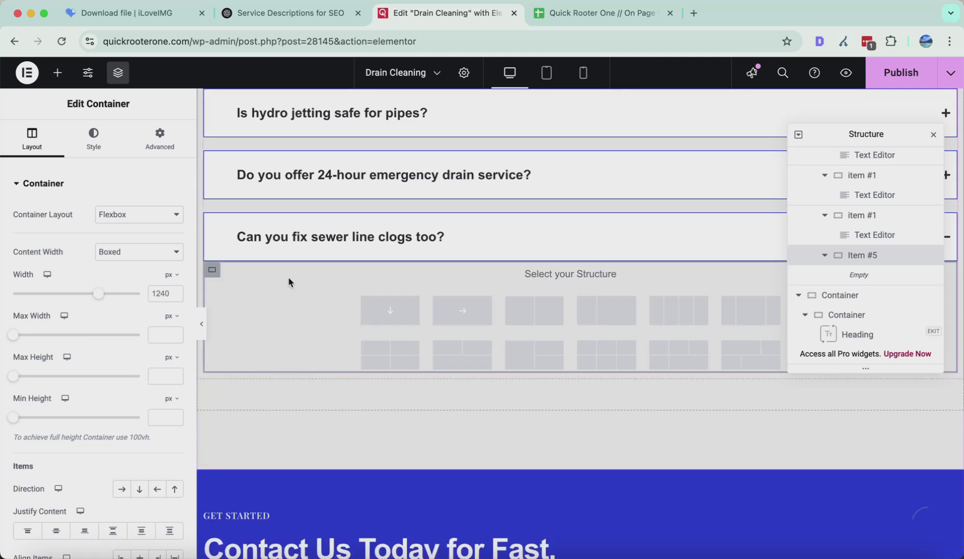
Step: Duplicate the Text Editor of the fourth accordion item and move the copy into the empty Item #5
left_click(290, 248)
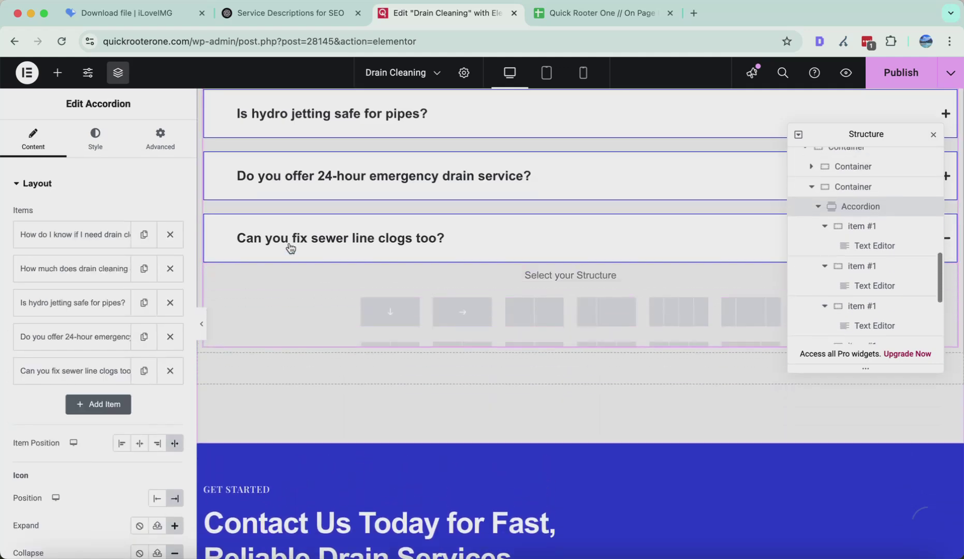
scroll(862, 233, "down", 3)
right_click(862, 221)
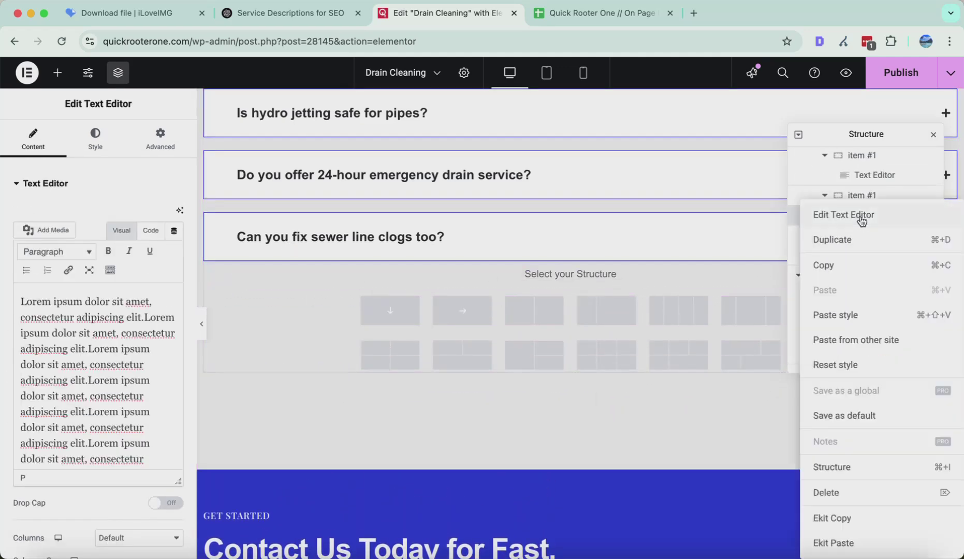
left_click(858, 239)
left_click_drag(858, 239, 857, 274)
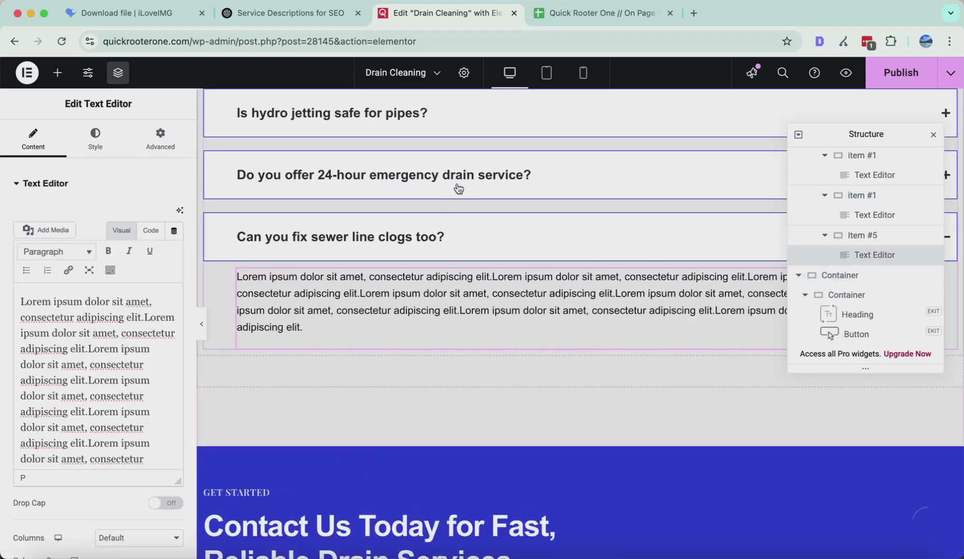
Step: Check the accordion answers for the hydro jetting and 24-hour emergency questions after the undo
left_click(848, 214)
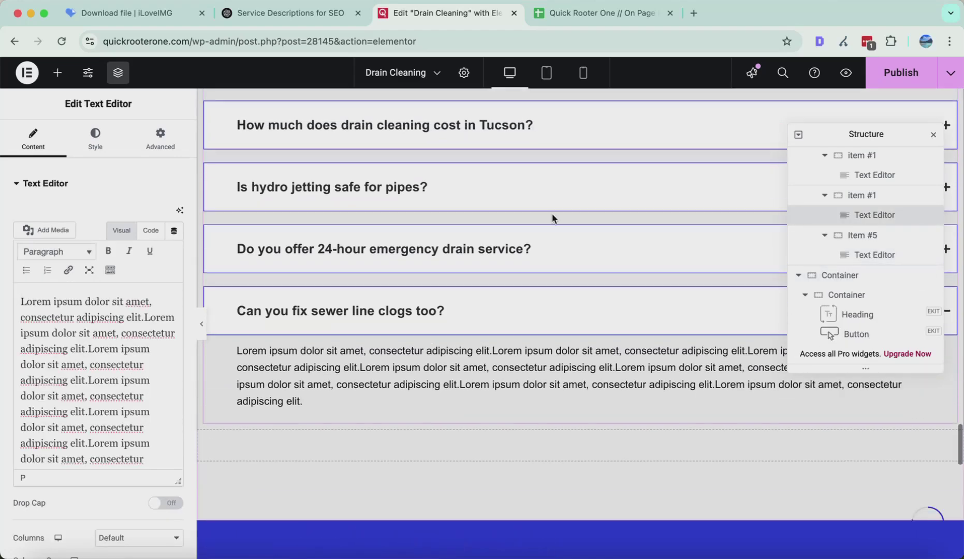
left_click(467, 257)
left_click(460, 192)
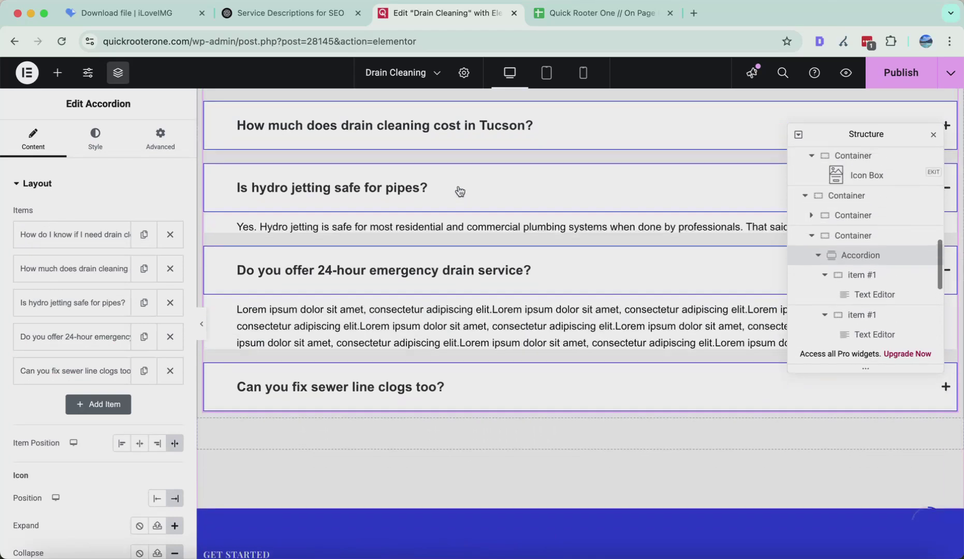
scroll(465, 186, "up", 2)
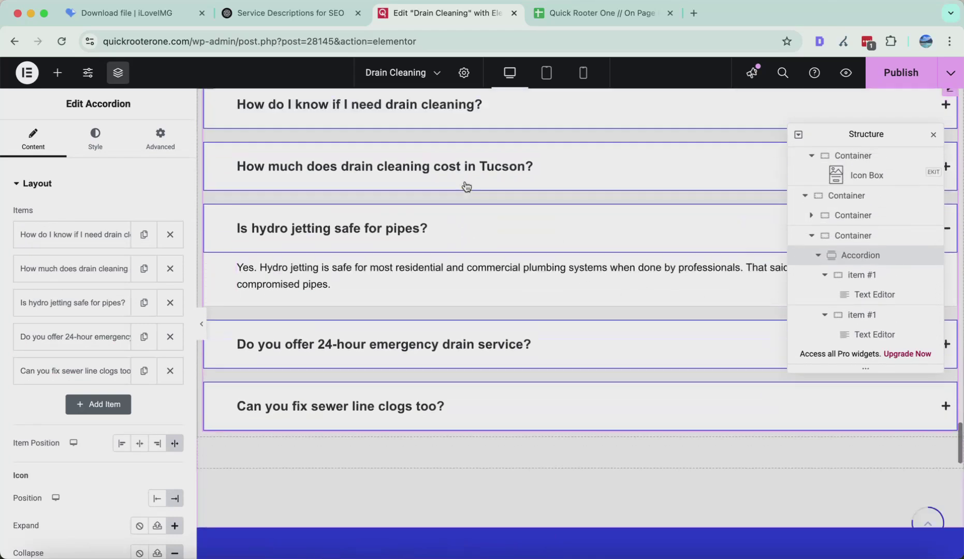
scroll(441, 188, "down", 1)
left_click(338, 165)
Step: Restore the ChatGPT FAQ answer "Yes. We provide 24/7 emergency drain cleaning and repair across Tucson and nearby areas." under the 24-hour emergency question
left_click(338, 310)
left_click(313, 13)
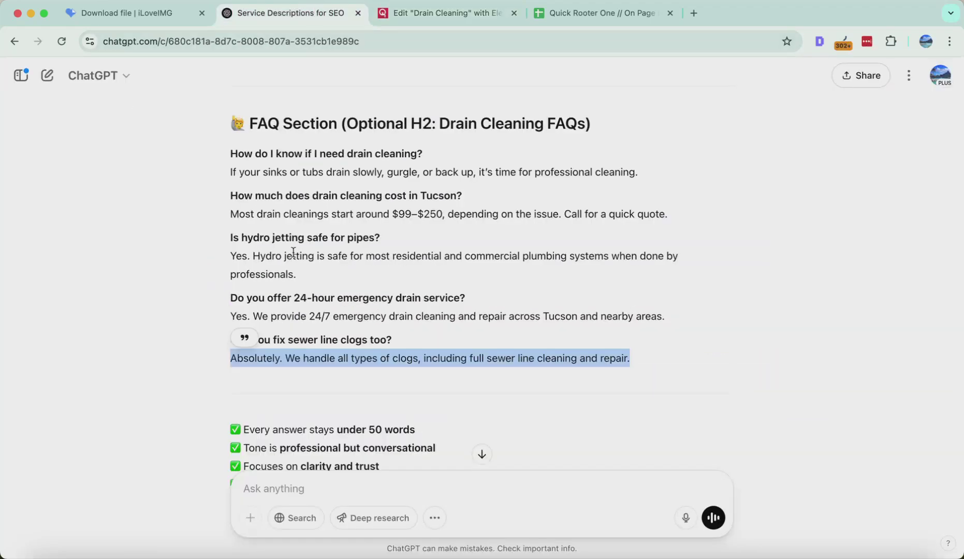
triple_click(292, 313)
key("ctrl+c")
left_click(394, 13)
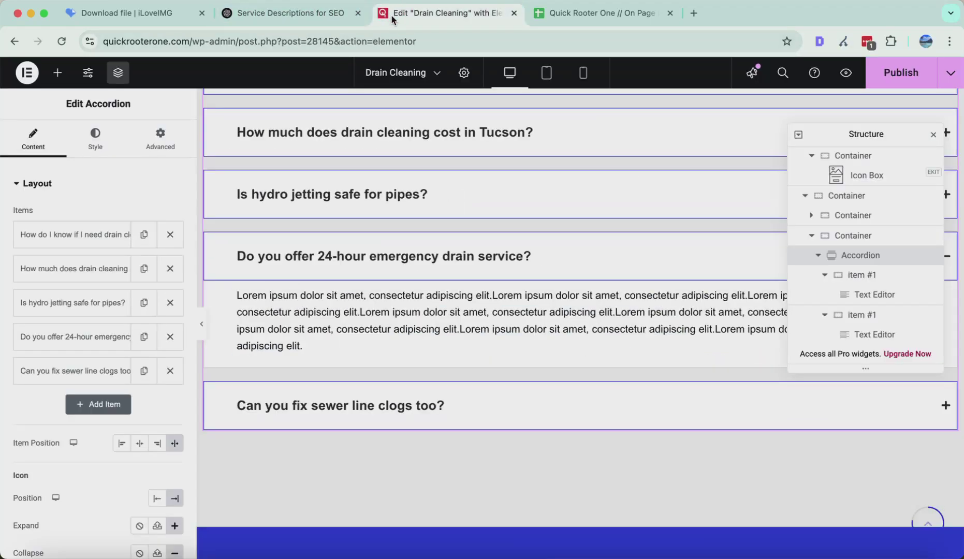
left_click(342, 314)
key("ctrl+a")
key("ctrl+v")
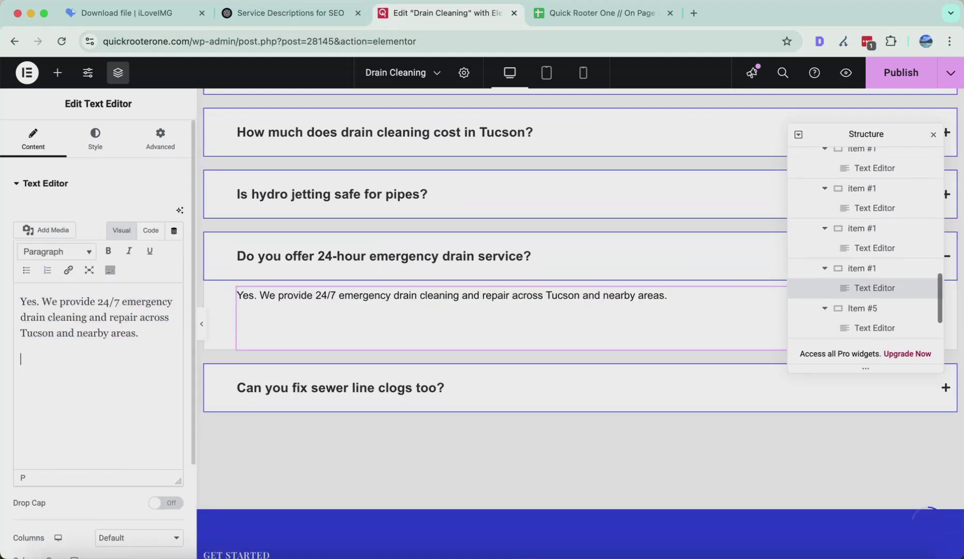
Step: Replace the placeholder under "Can you fix sewer line clogs too?" with the ChatGPT answer "Absolutely. We handle all types of clogs, including full sewer line cleaning and repair."
left_click(270, 371)
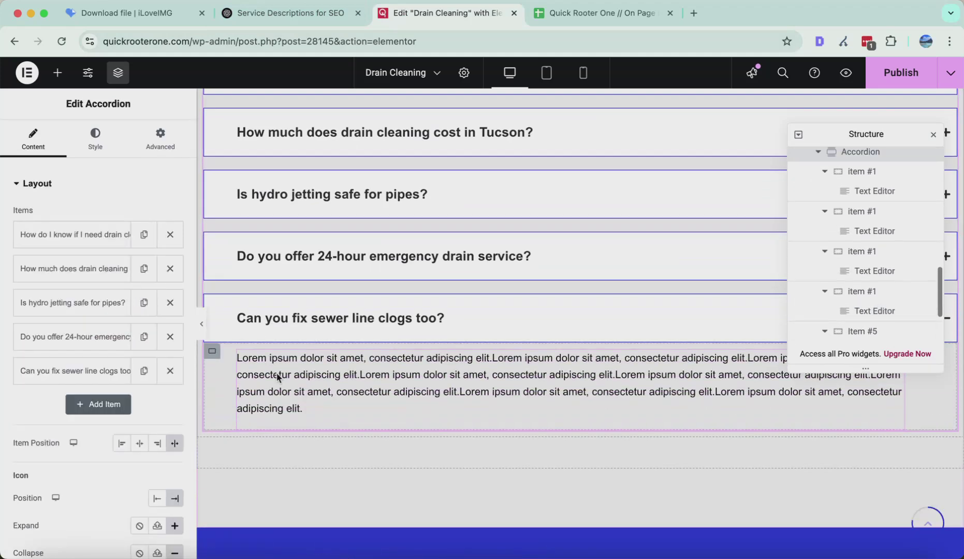
left_click(280, 376)
key("ctrl+a")
key("BackSpace")
left_click(311, 13)
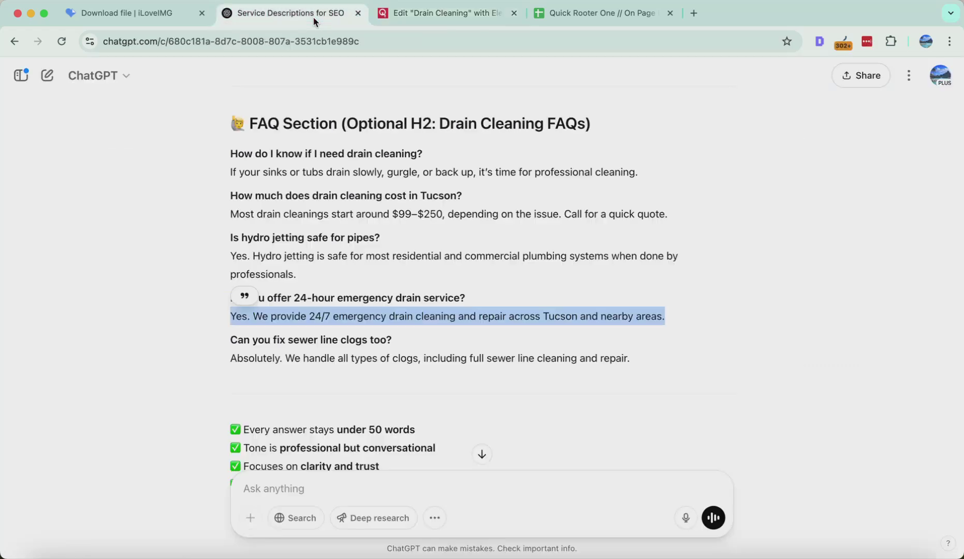
left_click(381, 369)
triple_click(381, 358)
key("super+c")
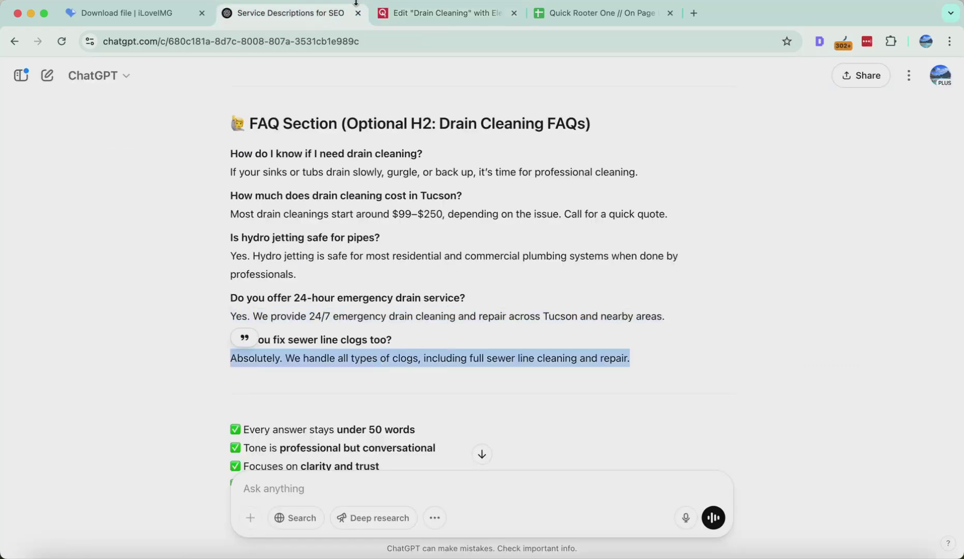
left_click(446, 13)
key("super+v")
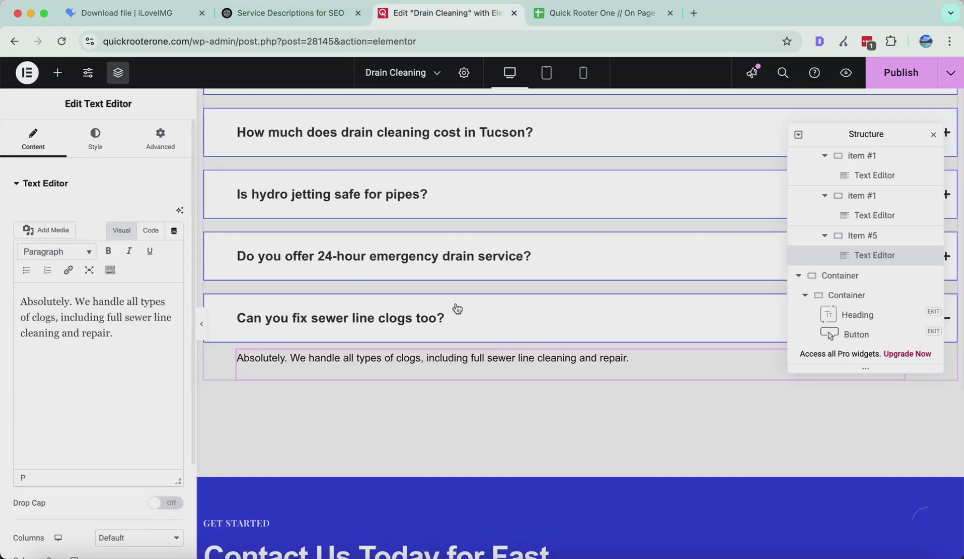
Step: Give the accordion's Item #5 container a classic background in white, #FFFFFF, like the item above it
left_click(282, 273)
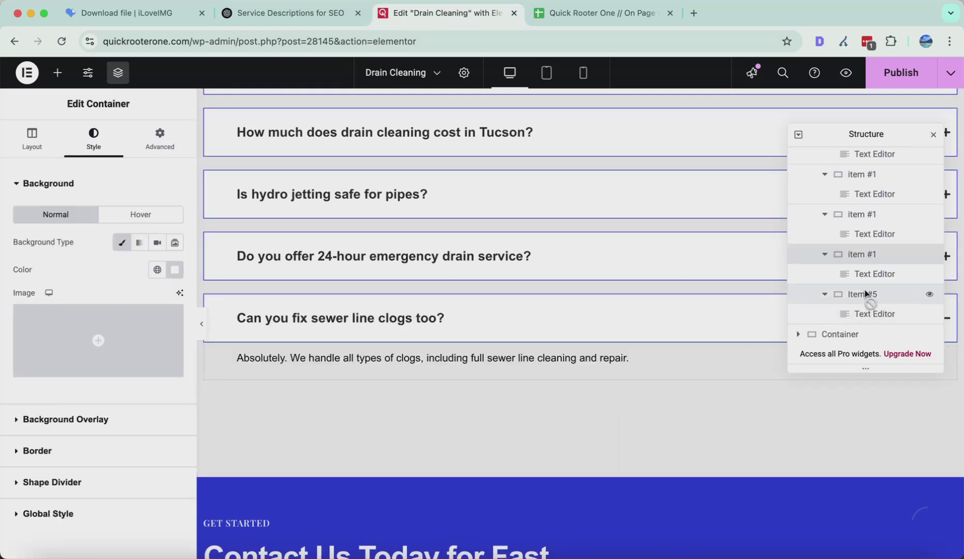
left_click(865, 294)
left_click(122, 243)
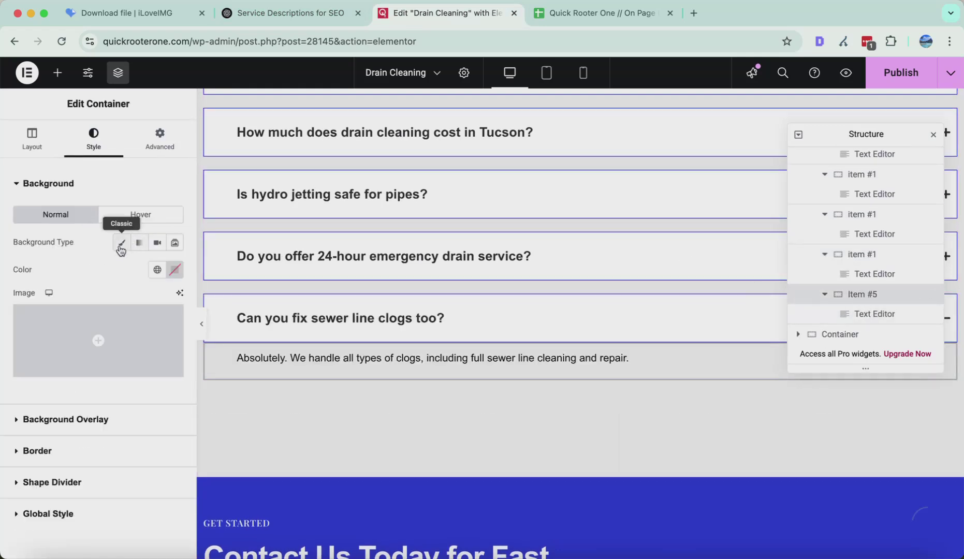
left_click(174, 269)
left_click_drag(171, 362, 49, 290)
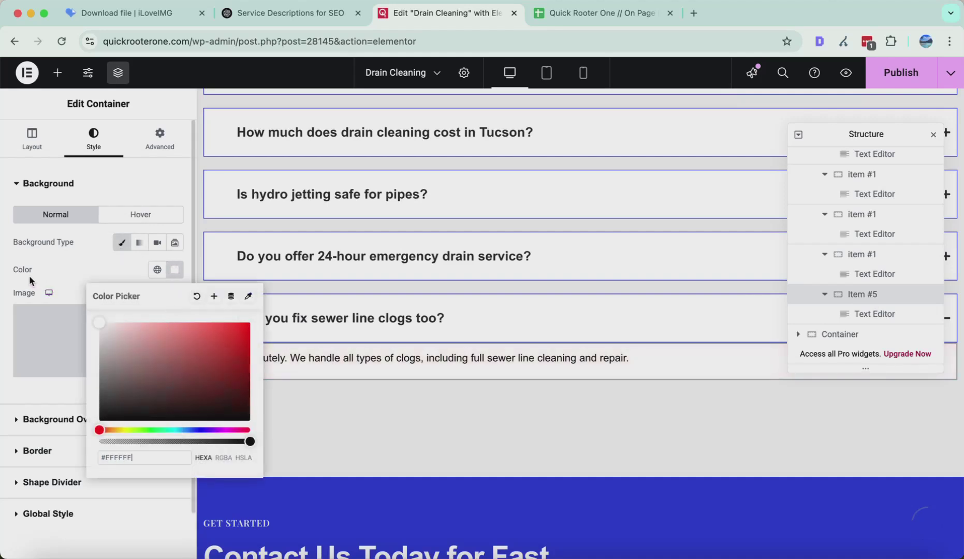
left_click(435, 348)
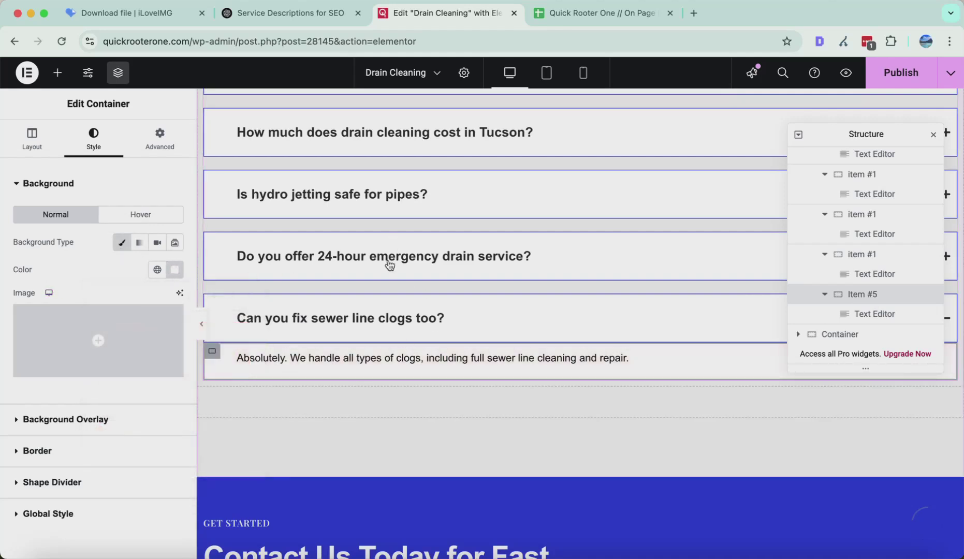
Step: Check the last two accordion items once more and publish the Drain Cleaning page
left_click(389, 258)
left_click(391, 358)
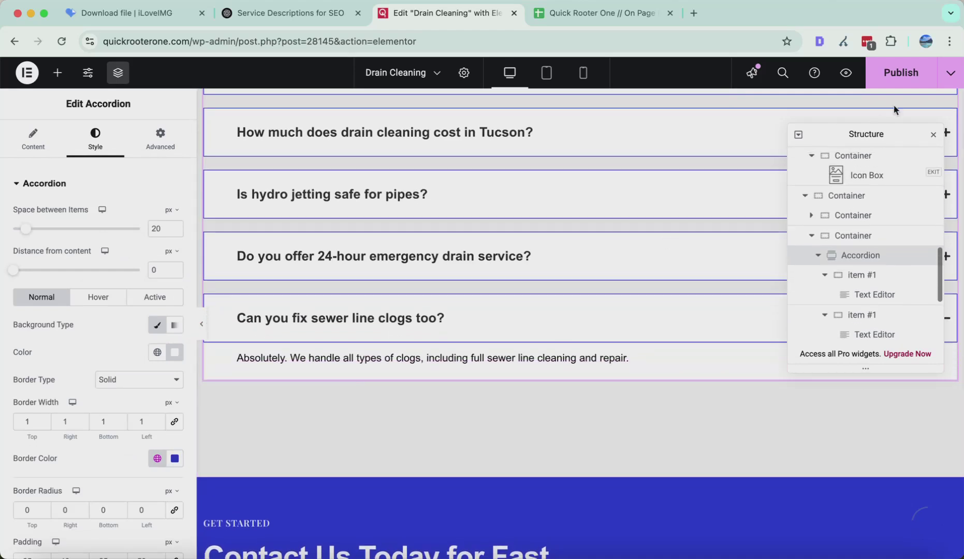
left_click(911, 88)
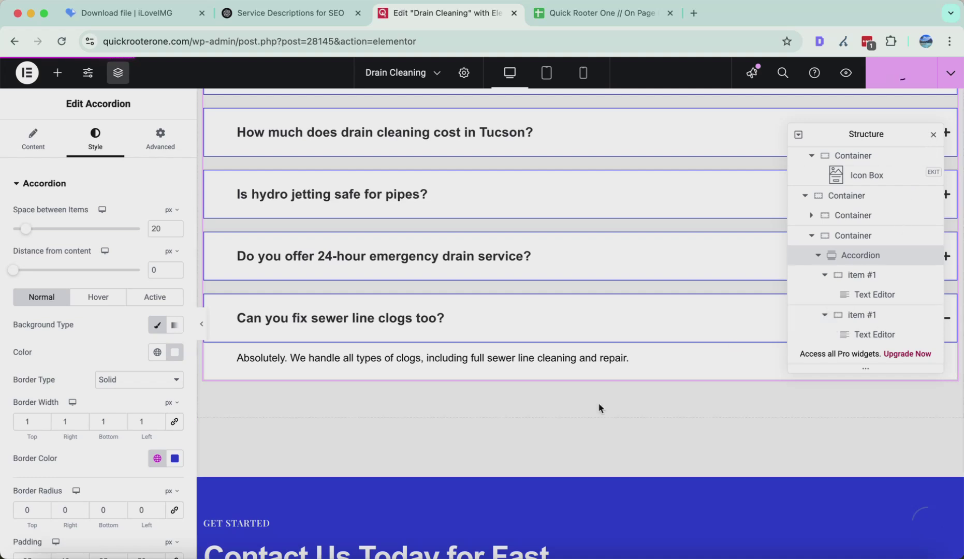
Step: Close the page's Structure view and examine the finished FAQ accordion with its five drain cleaning questions
scroll(598, 403, "down", 3)
scroll(473, 206, "up", 6)
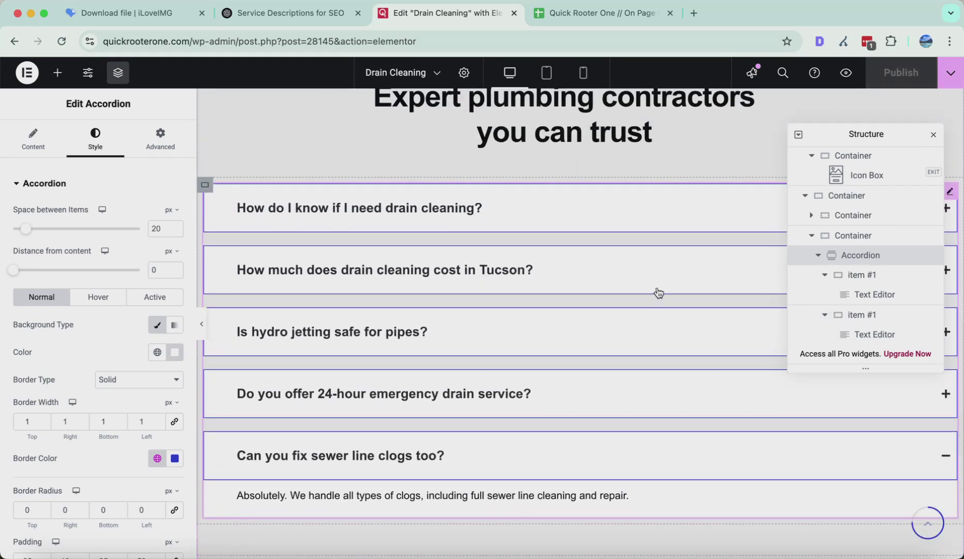
left_click(933, 137)
scroll(717, 237, "down", 5)
scroll(742, 347, "up", 4)
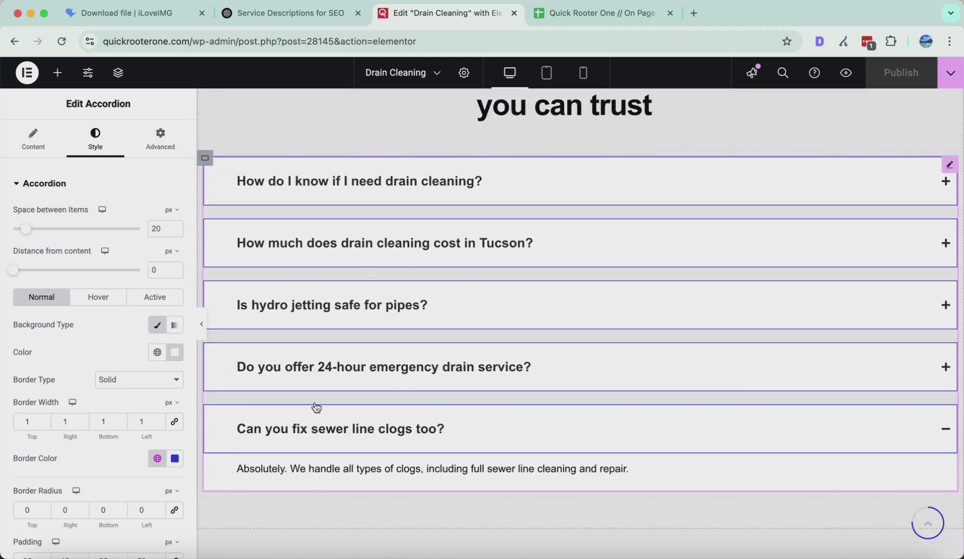
scroll(56, 424, "down", 5)
scroll(81, 422, "up", 5)
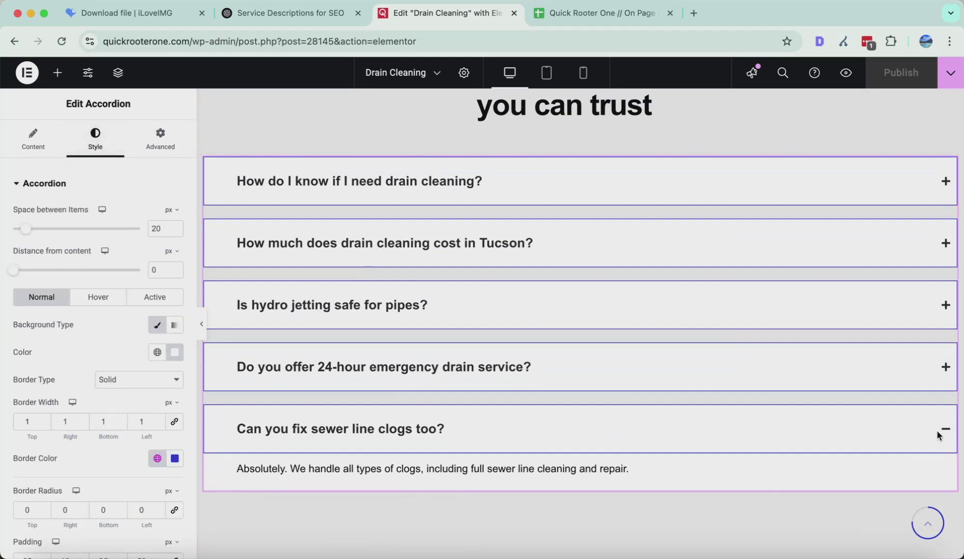
Step: Review the rest of the Drain Cleaning page, from the hero heading through the service cards to the Top Reasons Your Drains Are Damaged section
scroll(761, 222, "up", 10)
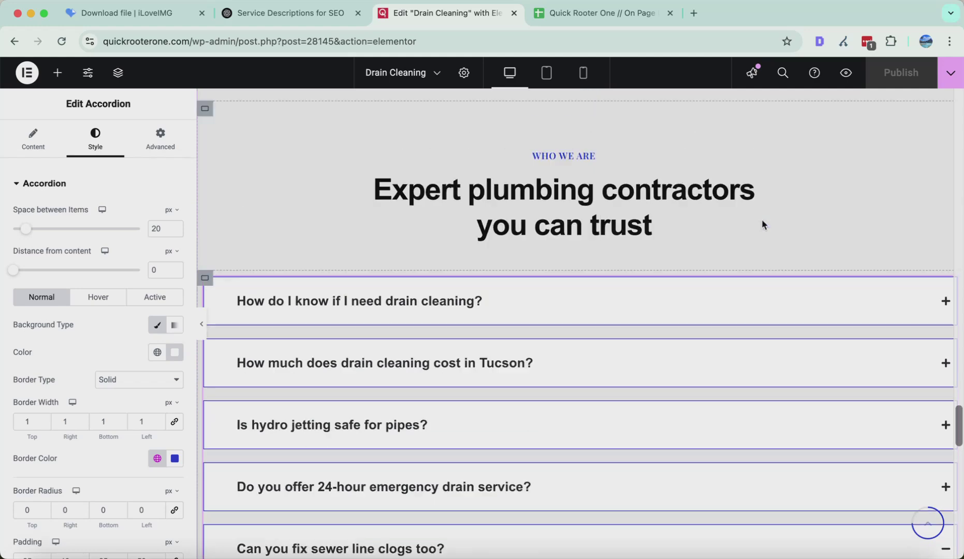
scroll(318, 208, "up", 15)
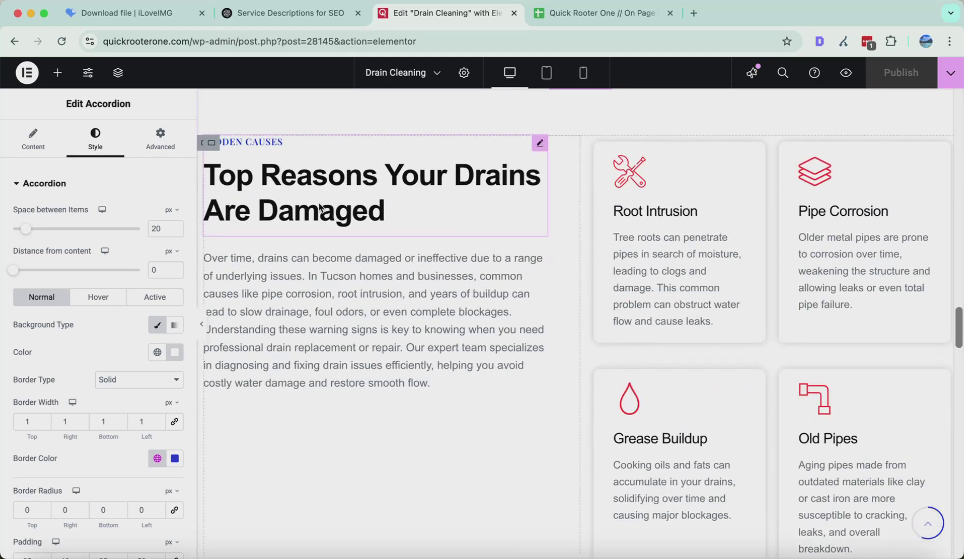
scroll(499, 244, "down", 10)
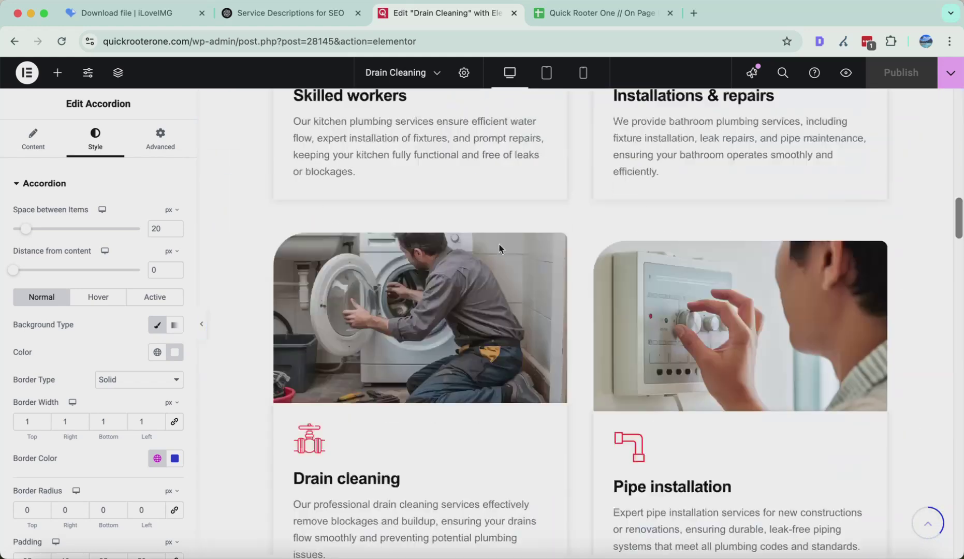
scroll(499, 244, "up", 10)
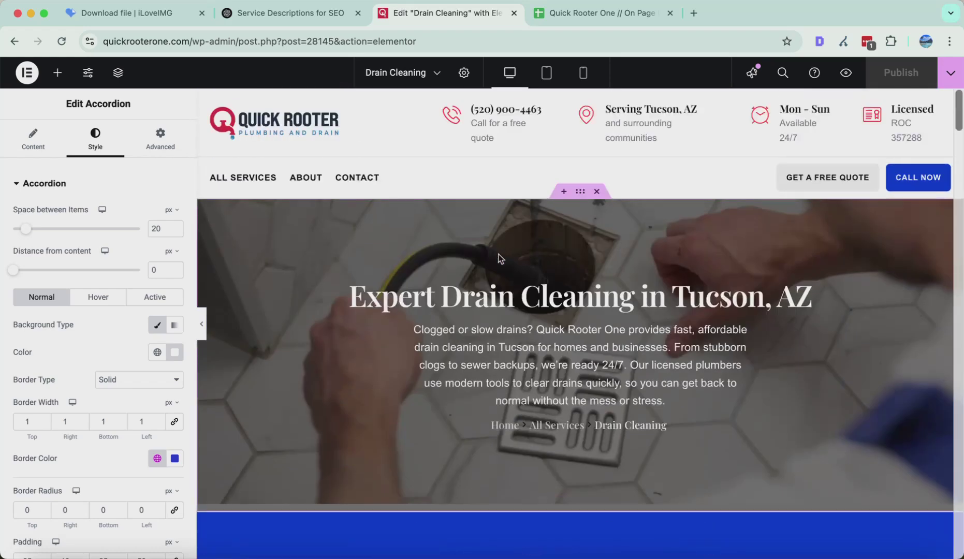
scroll(474, 253, "down", 7)
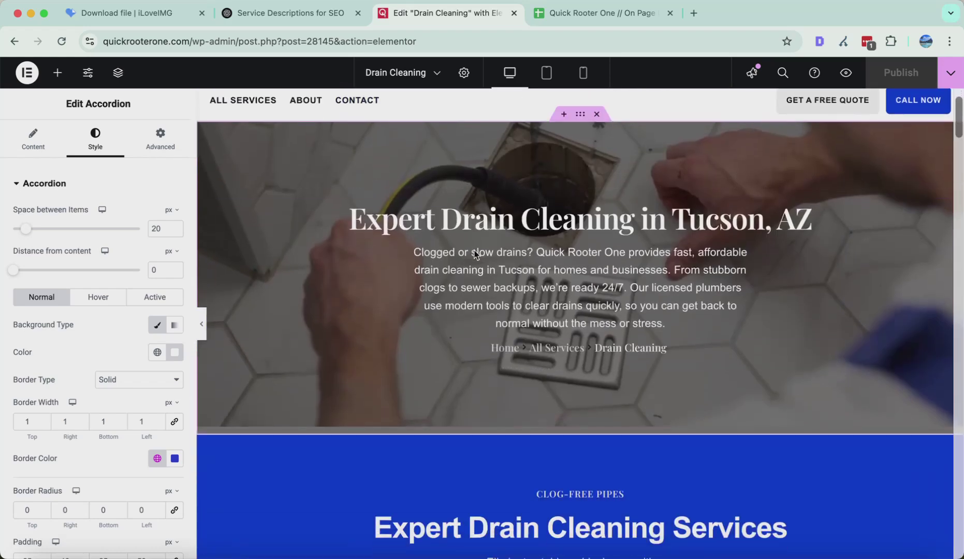
scroll(474, 252, "down", 15)
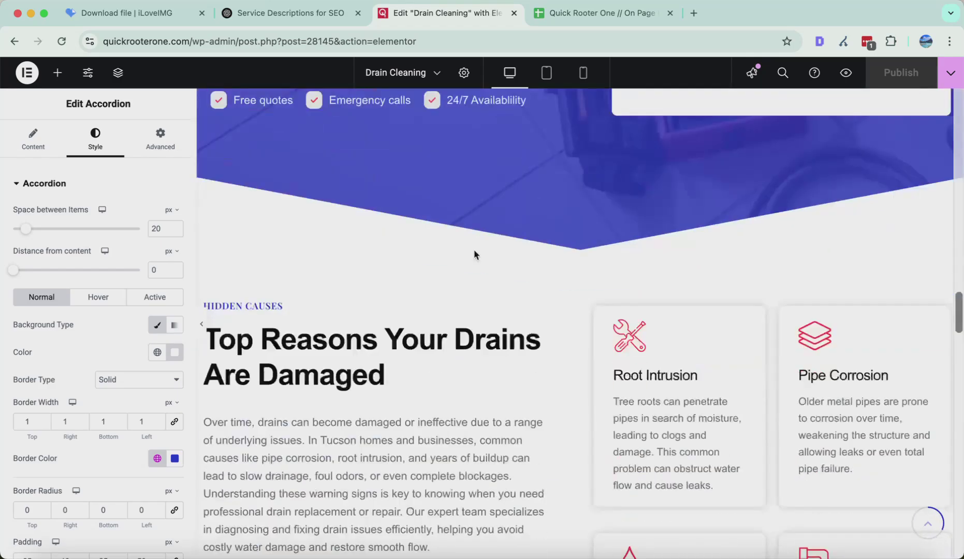